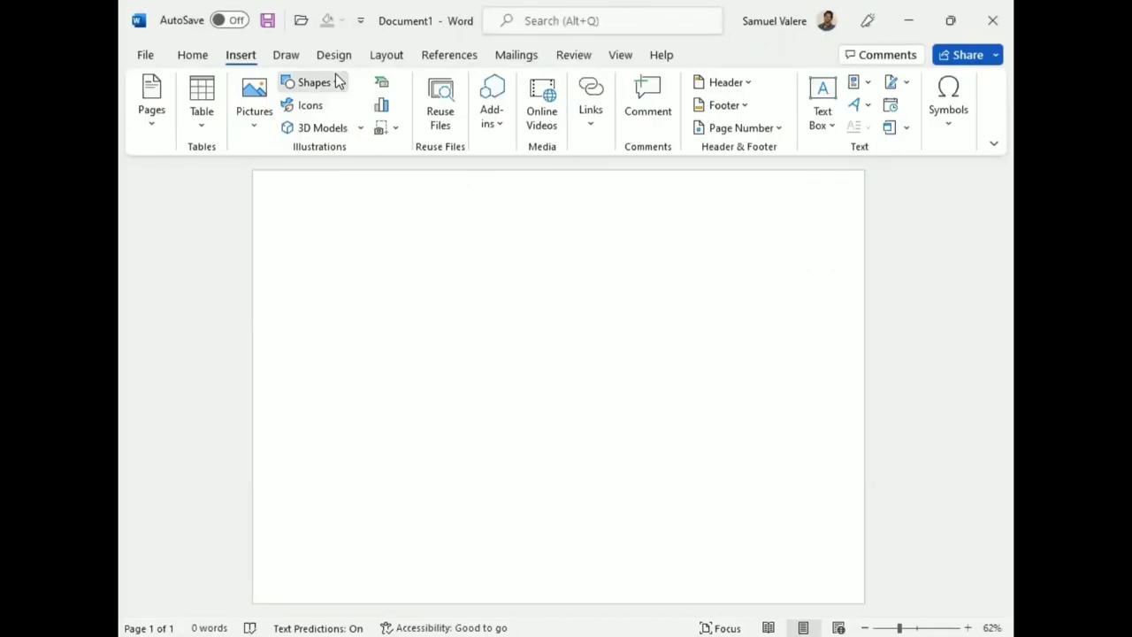
Draw a rectangle stretched across the entire page.
click(335, 81)
click(288, 248)
mouse_move(262, 175)
mouse_down()
mouse_move(658, 482)
mouse_move(875, 590)
mouse_up()
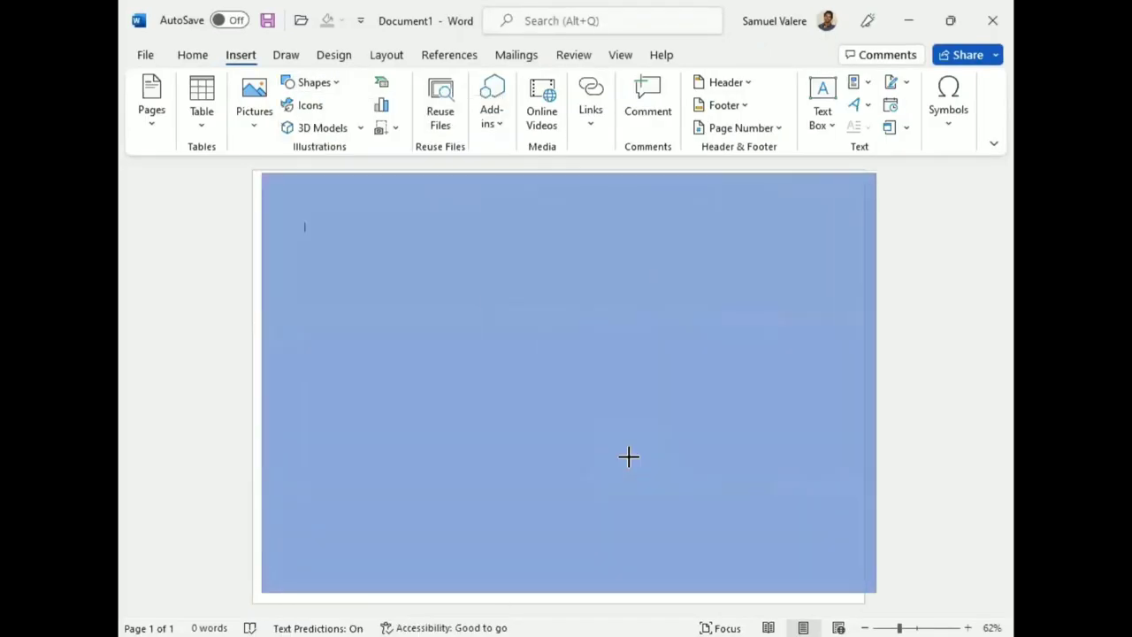
drag(295, 256, 287, 252)
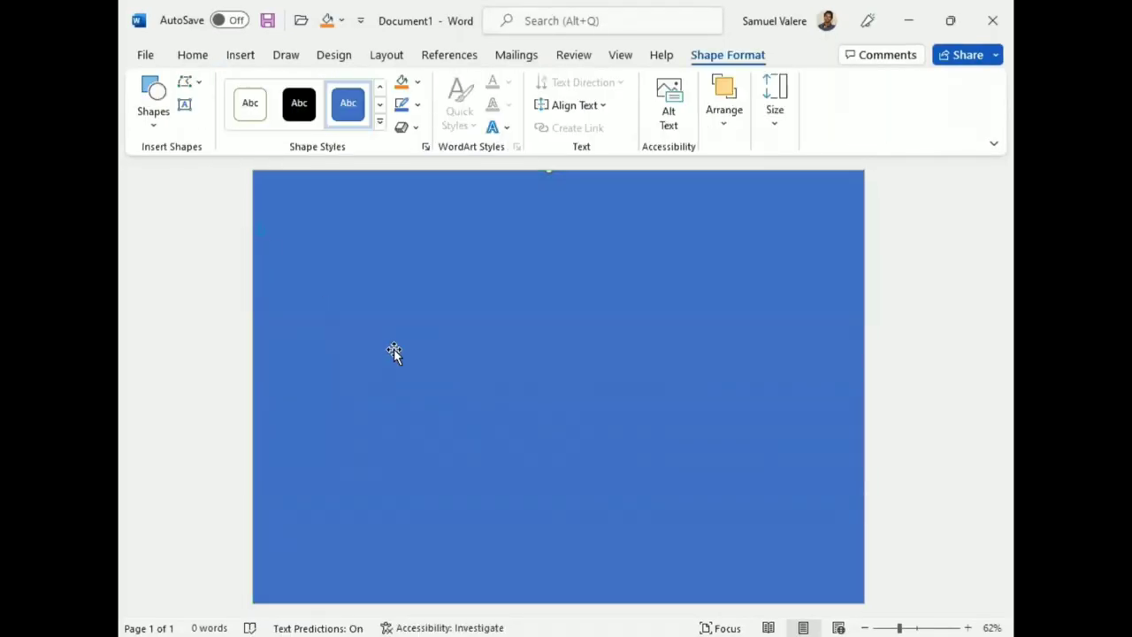
Give the page rectangle a white fill and no outline.
click(417, 81)
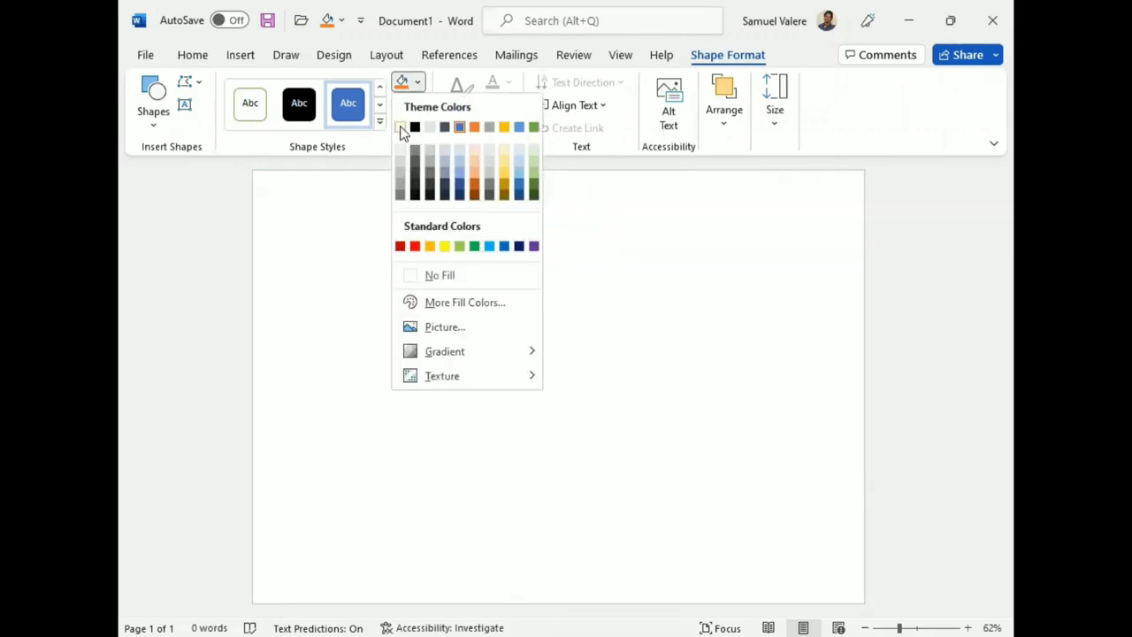
click(401, 130)
click(408, 105)
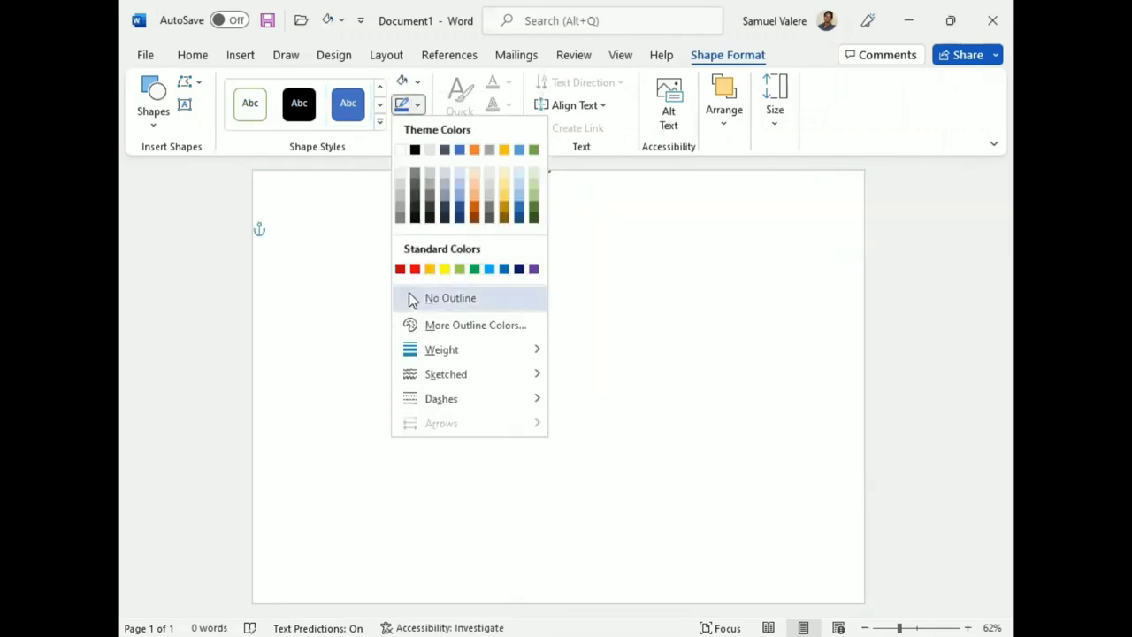
click(419, 297)
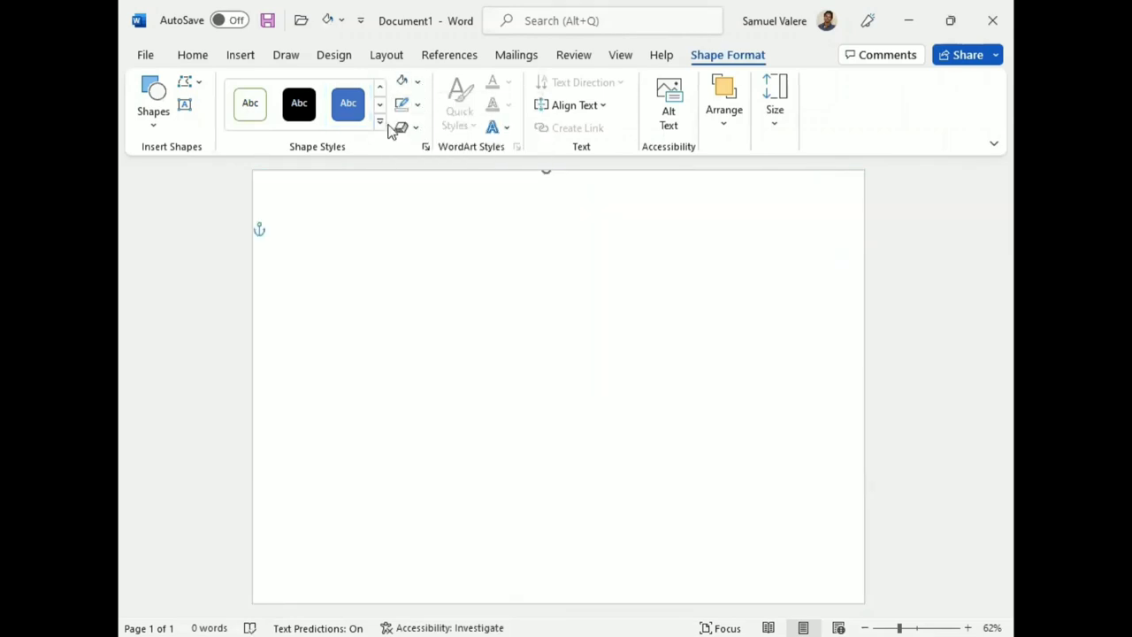
click(156, 124)
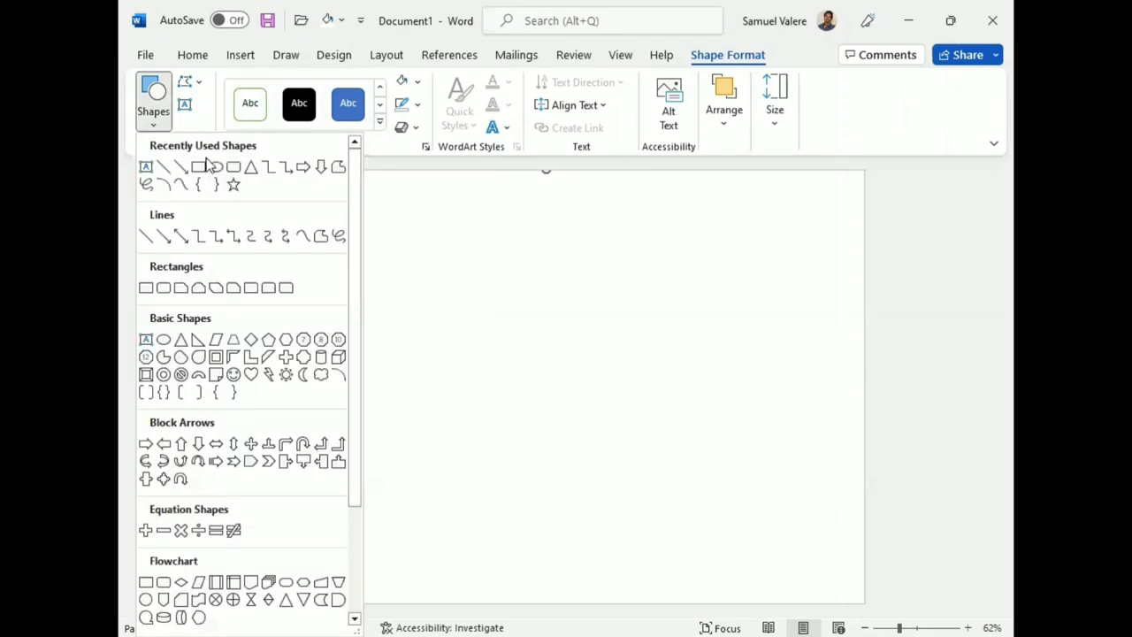
Draw a small rectangle and rotate it to a steep diagonal near the top-left corner.
click(199, 166)
drag(260, 333, 537, 276)
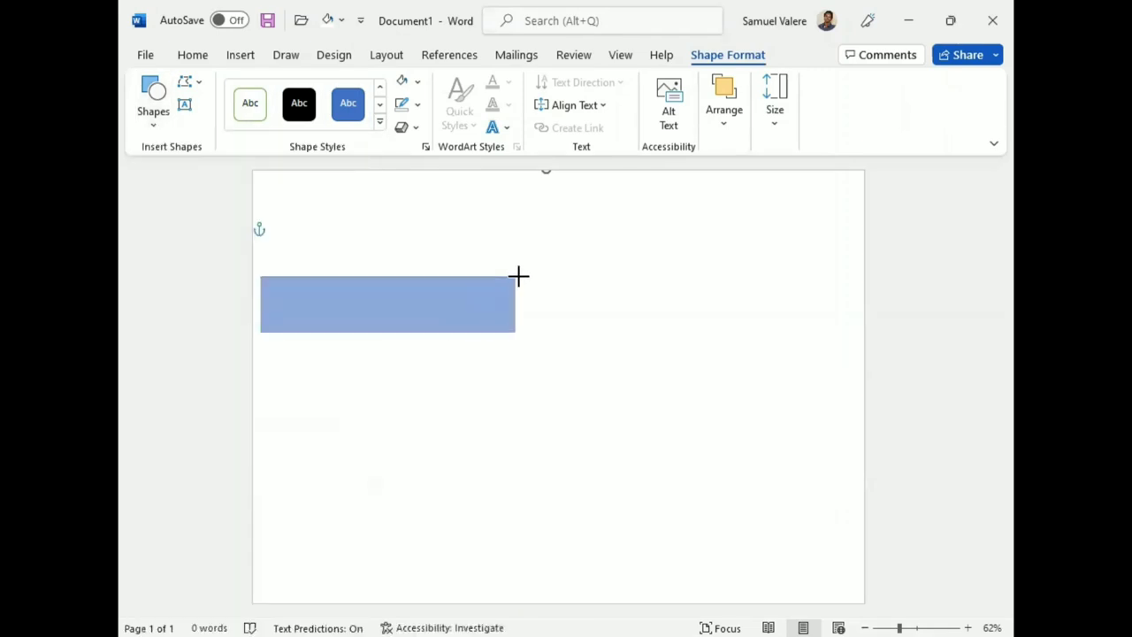
mouse_move(399, 247)
mouse_down()
mouse_move(443, 342)
mouse_move(447, 331)
mouse_up()
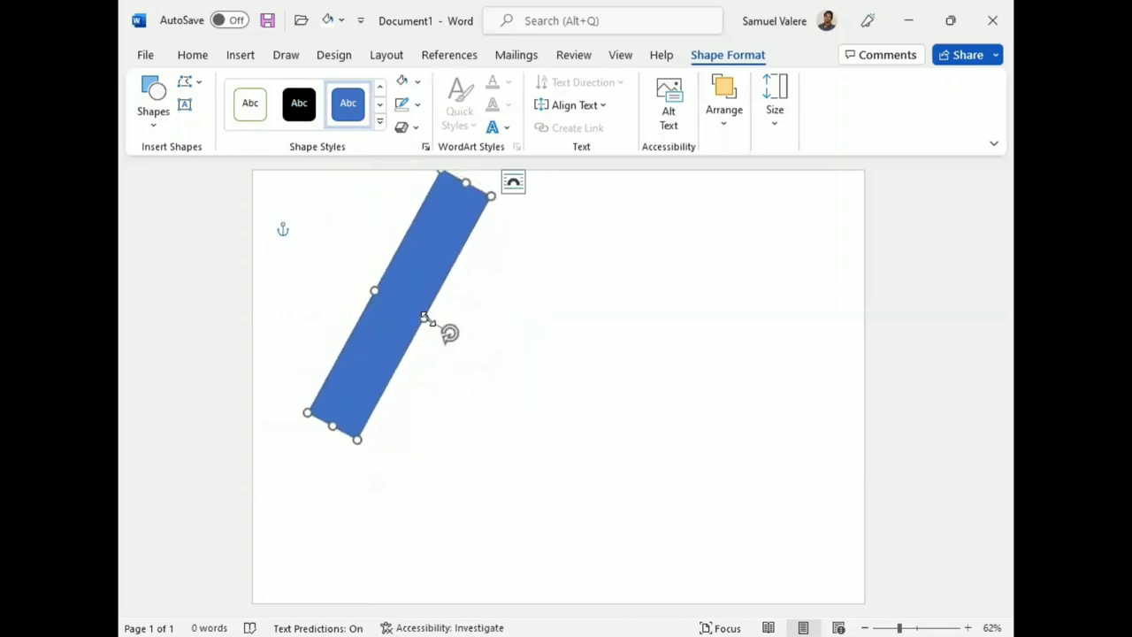
drag(389, 306, 395, 292)
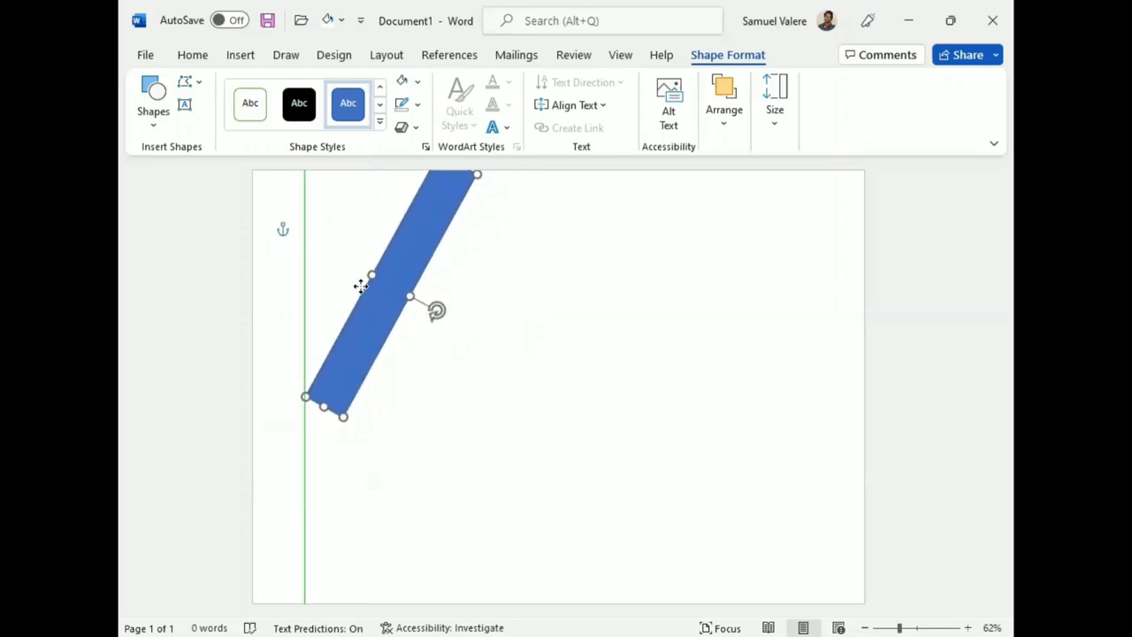
key(Left)
key(Left)
key(Left)
key(Left)
key(Left)
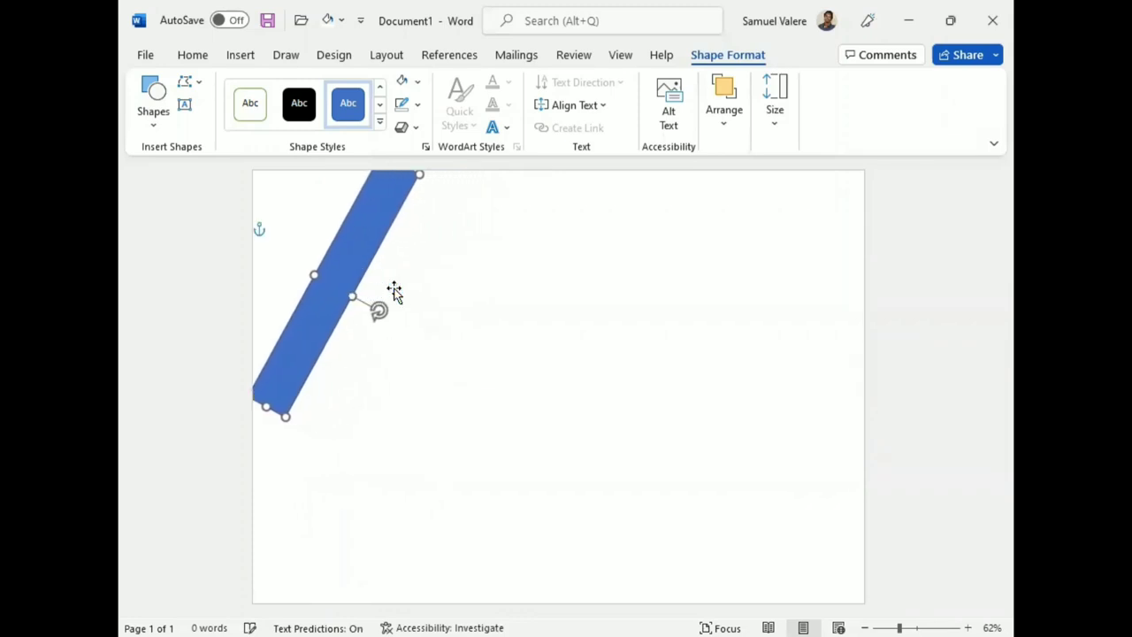
Lengthen the diagonal band and fine-tune its angle and position across the corner.
drag(266, 406, 241, 439)
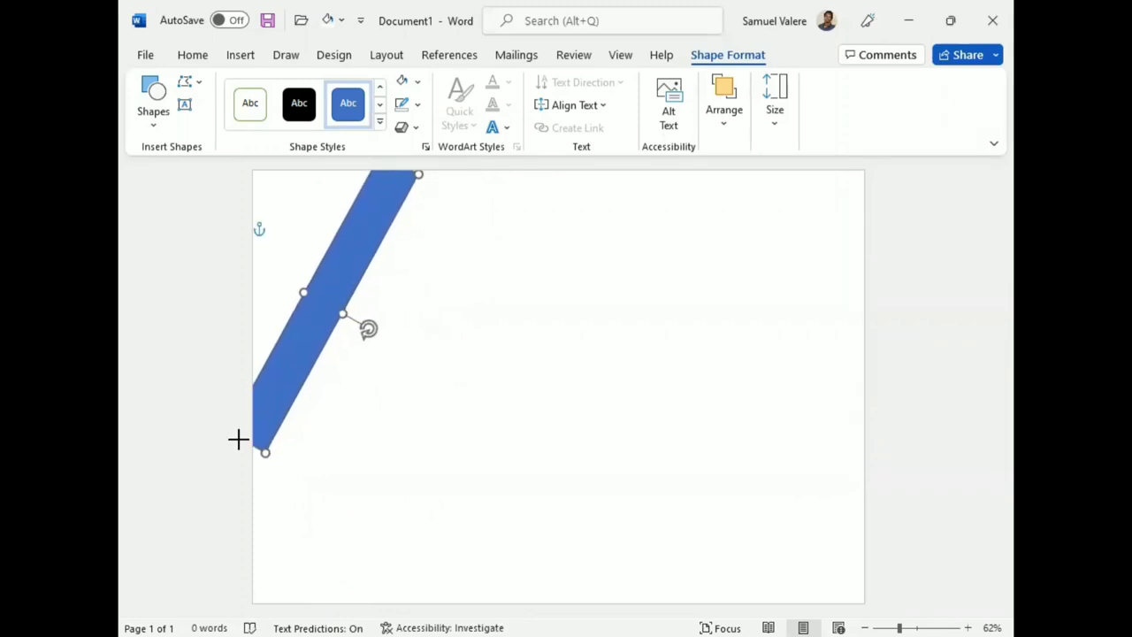
drag(370, 333, 378, 317)
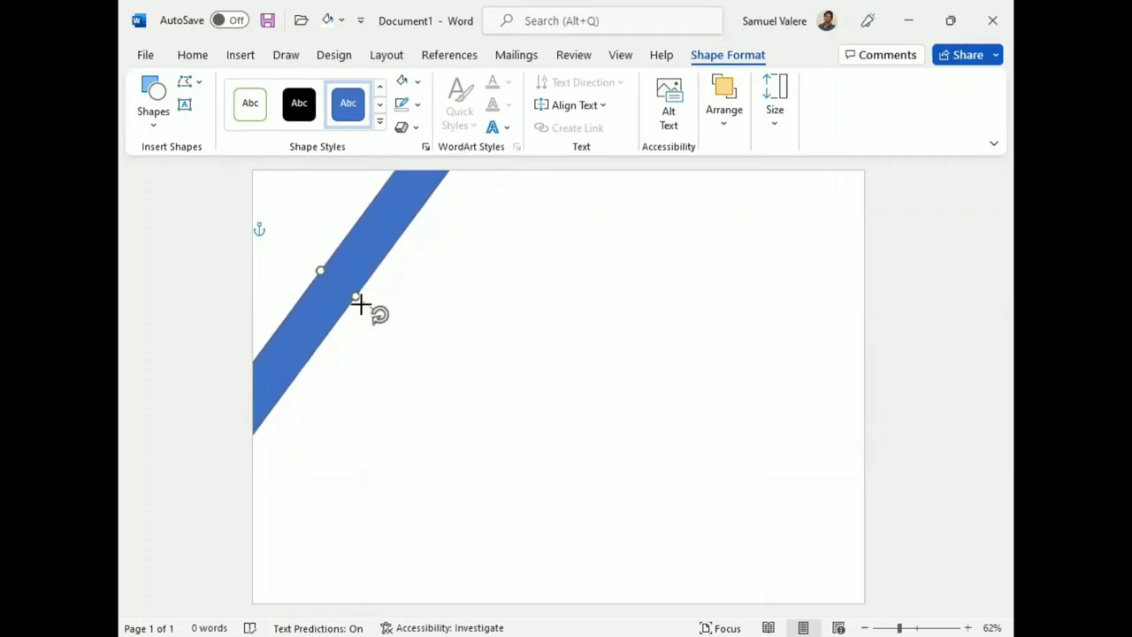
drag(360, 305, 385, 318)
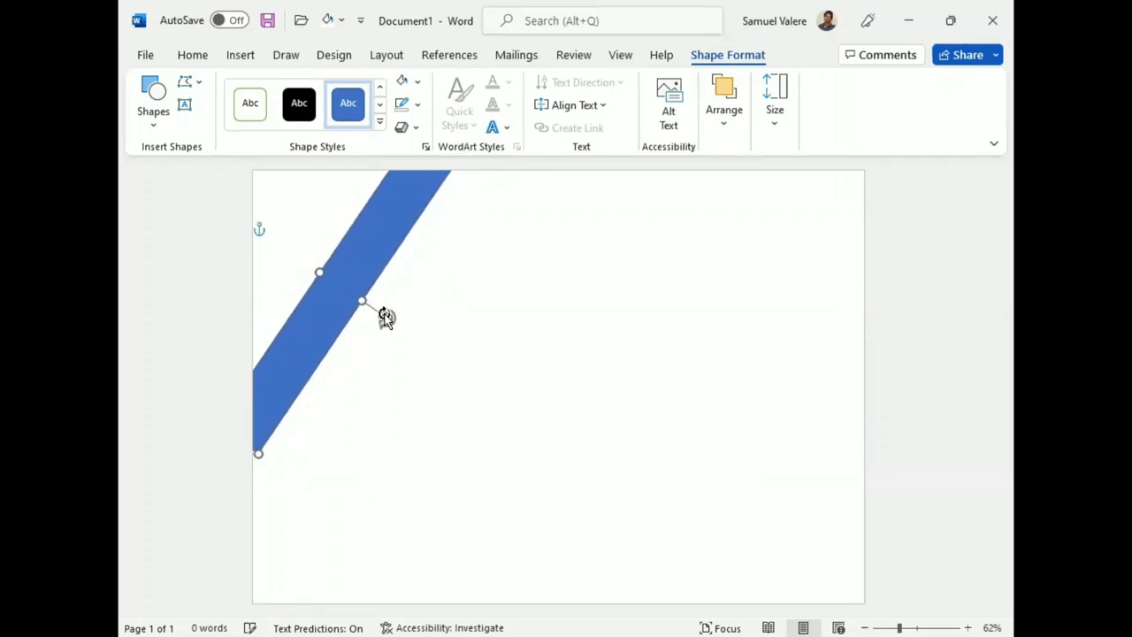
drag(386, 318, 376, 334)
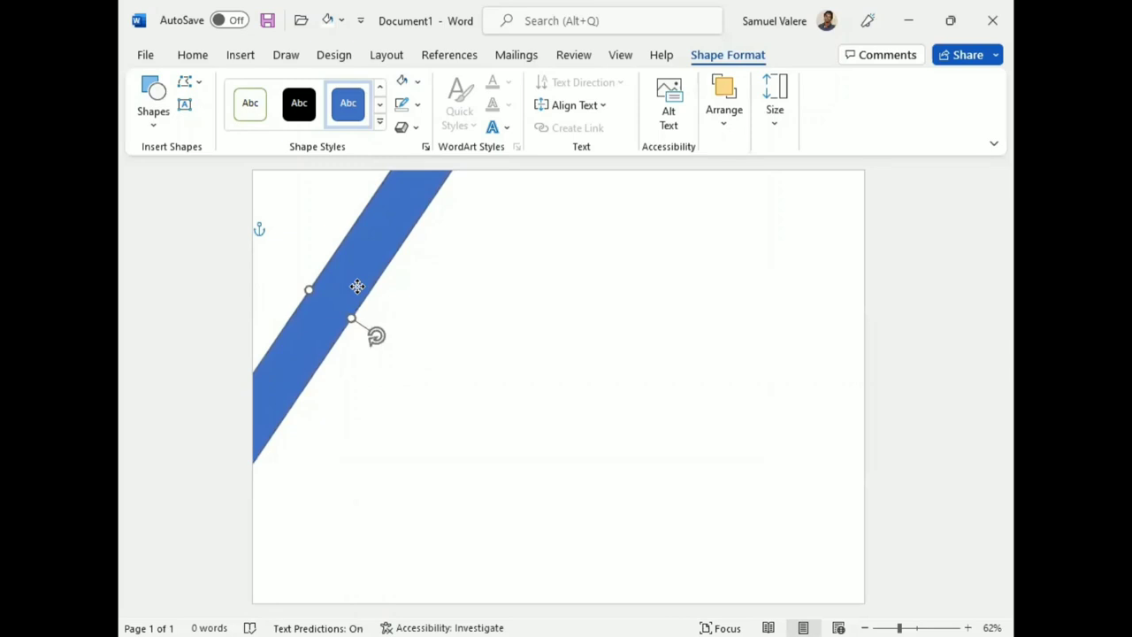
drag(357, 284, 359, 269)
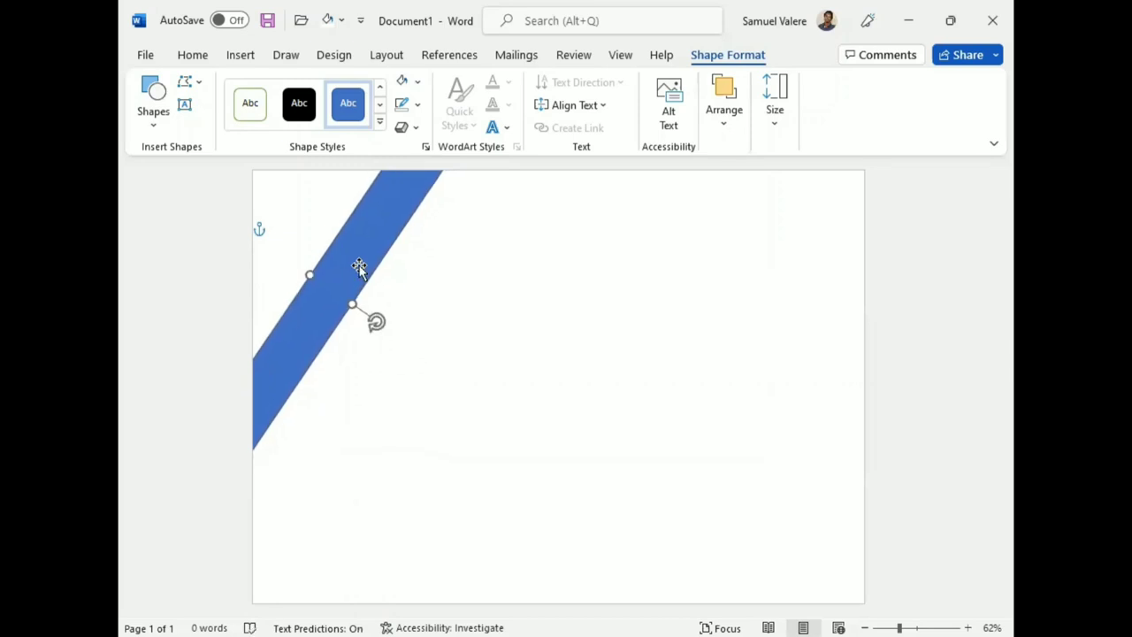
mouse_move(358, 258)
mouse_down()
mouse_move(363, 246)
mouse_move(351, 240)
mouse_up()
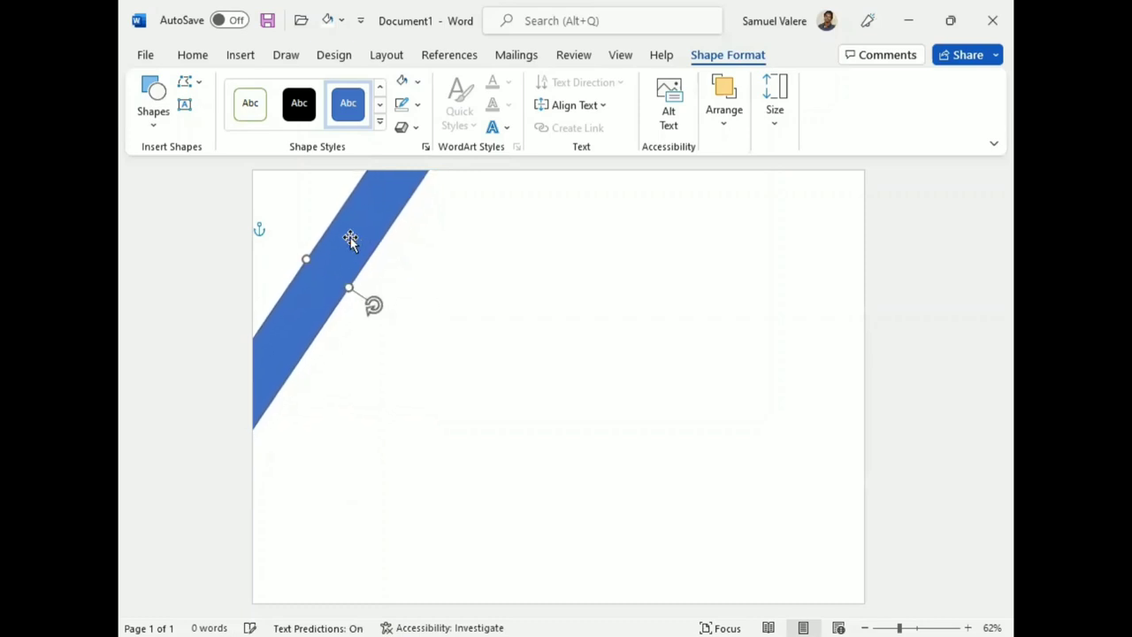
Remove the band's outline and apply a gradient fill from More Gradients.
click(420, 106)
click(415, 299)
click(402, 82)
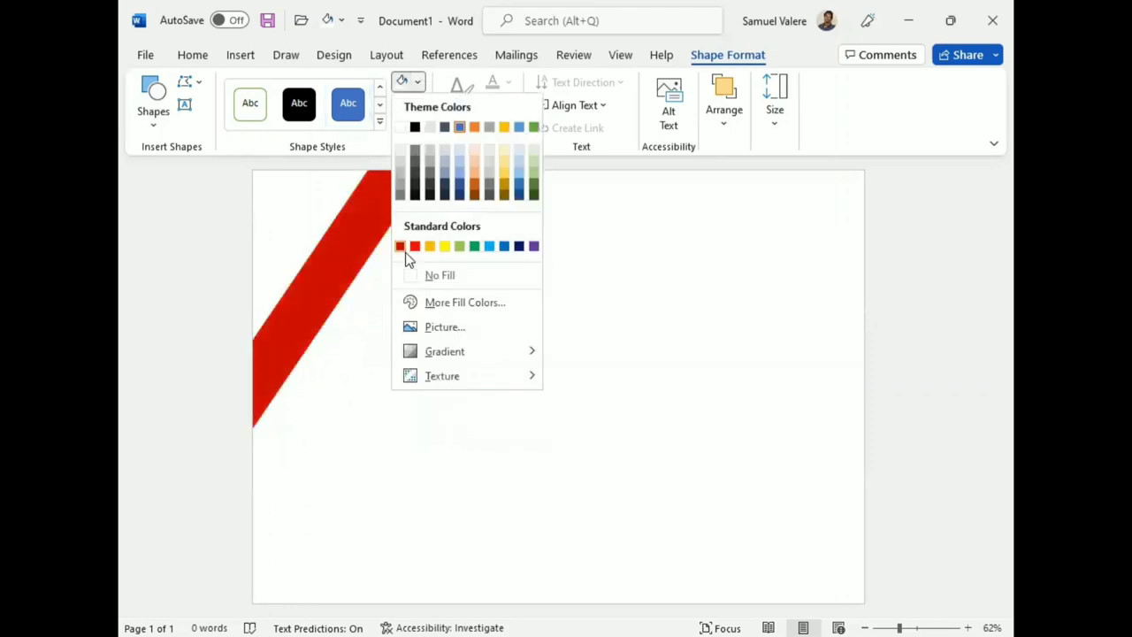
mouse_move(475, 354)
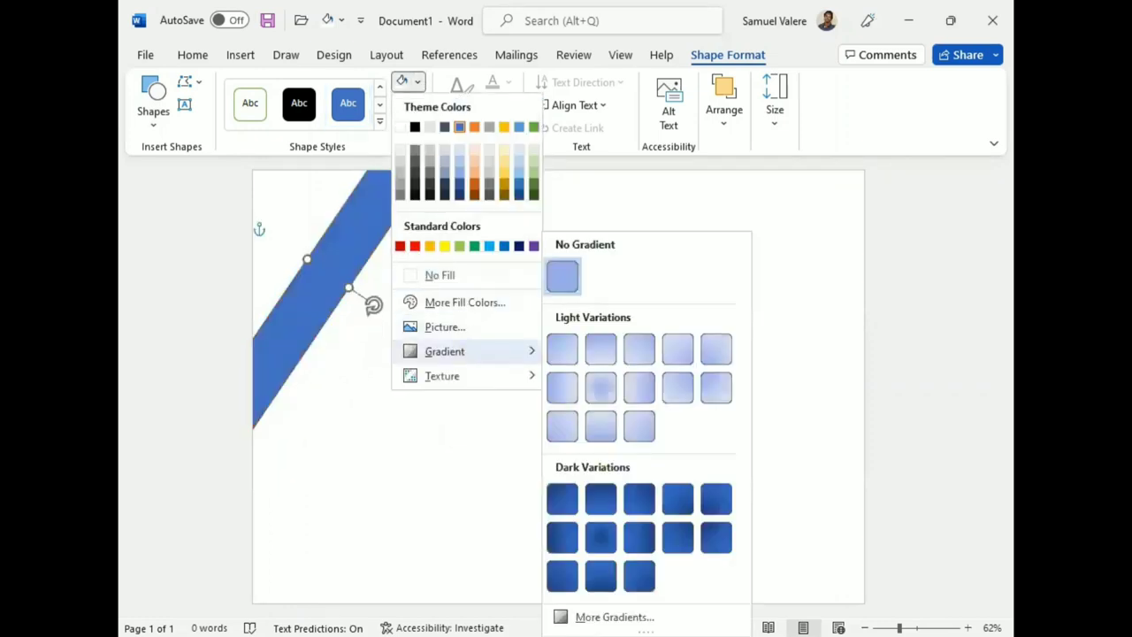
click(615, 616)
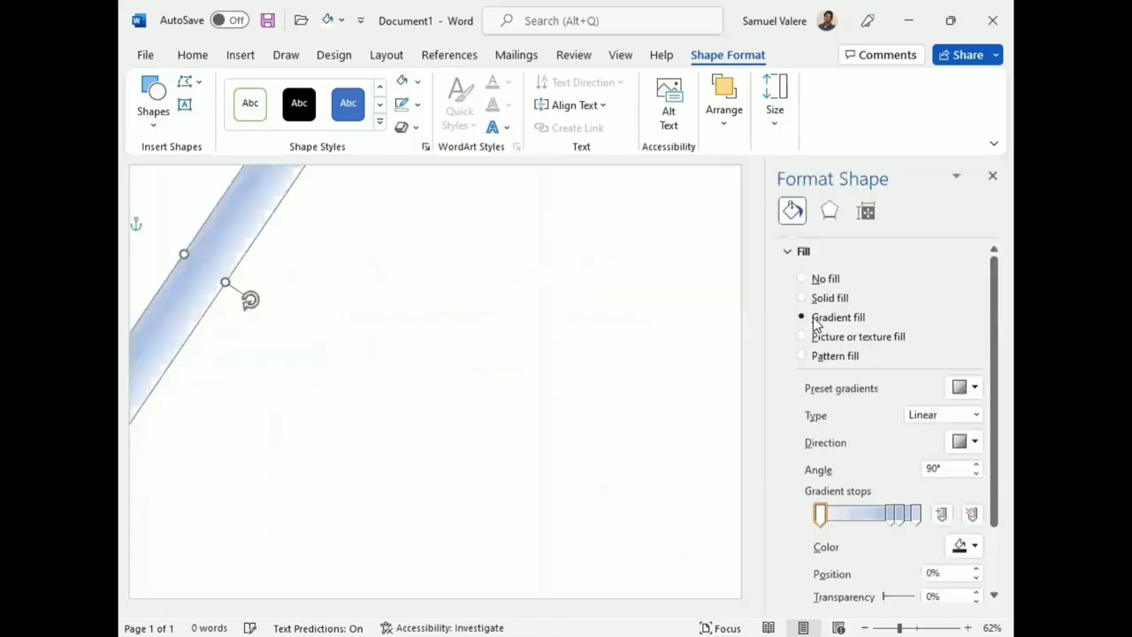
Delete the extra gradient stops, leaving two, with one moved to the right end.
click(917, 520)
click(972, 514)
click(898, 515)
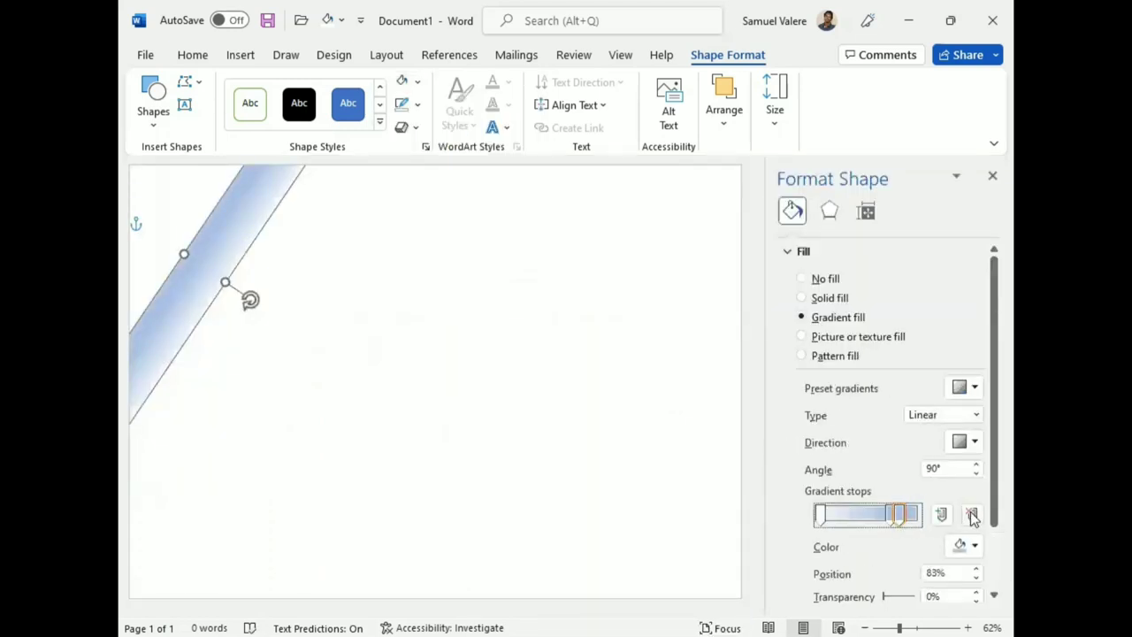
click(972, 514)
drag(889, 515, 917, 519)
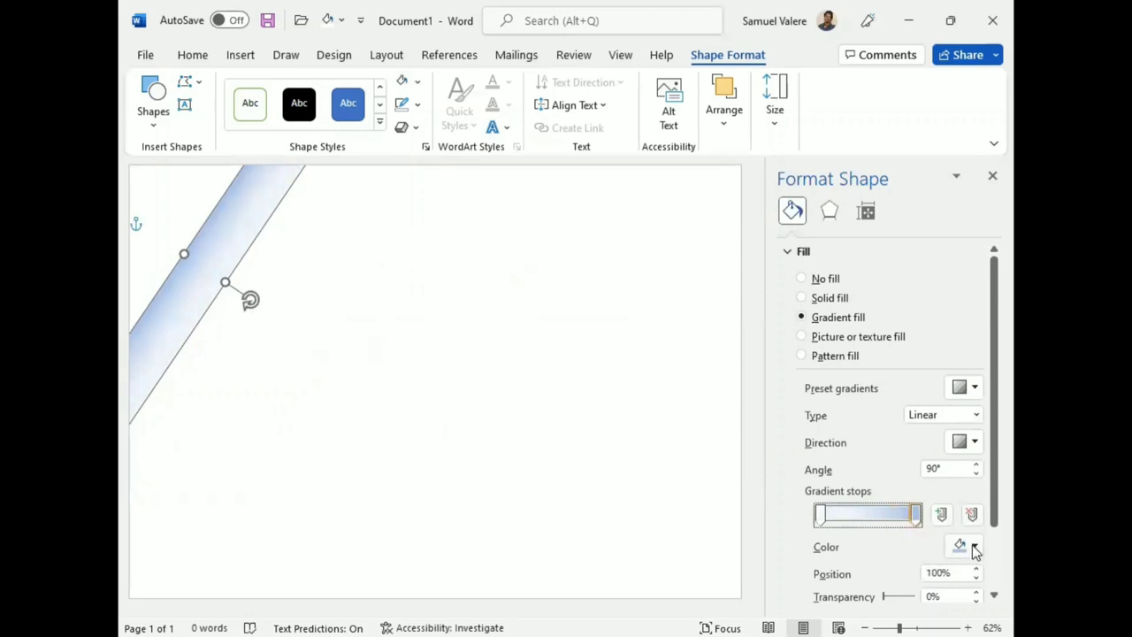
Colour both gradient stops red and darken the right stop to -40% brightness.
click(974, 545)
click(872, 497)
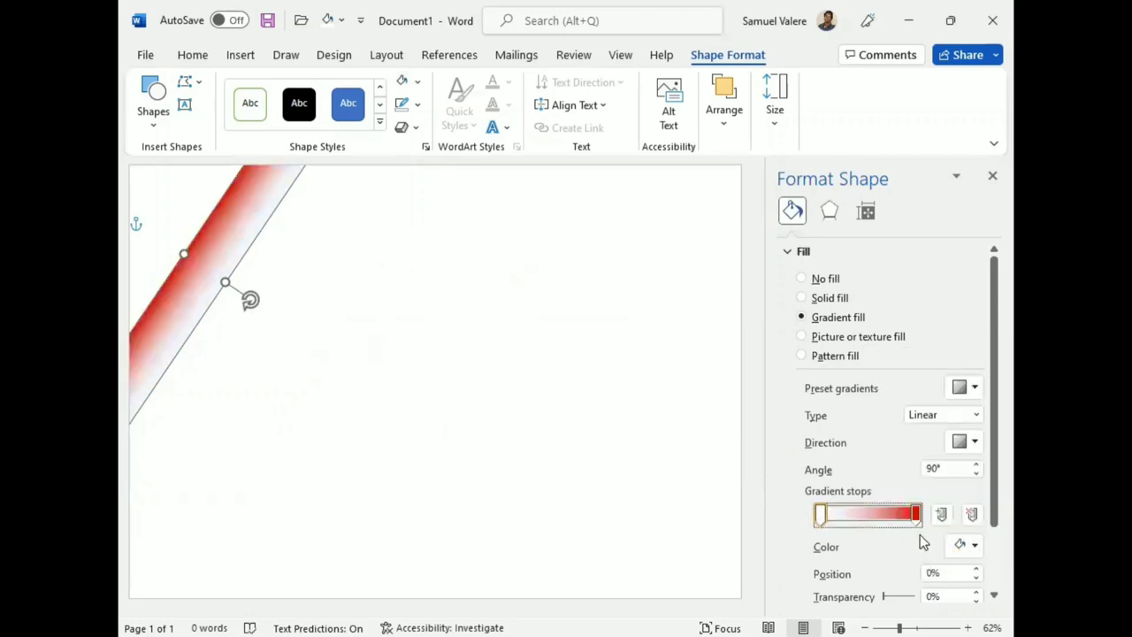
click(972, 547)
click(873, 497)
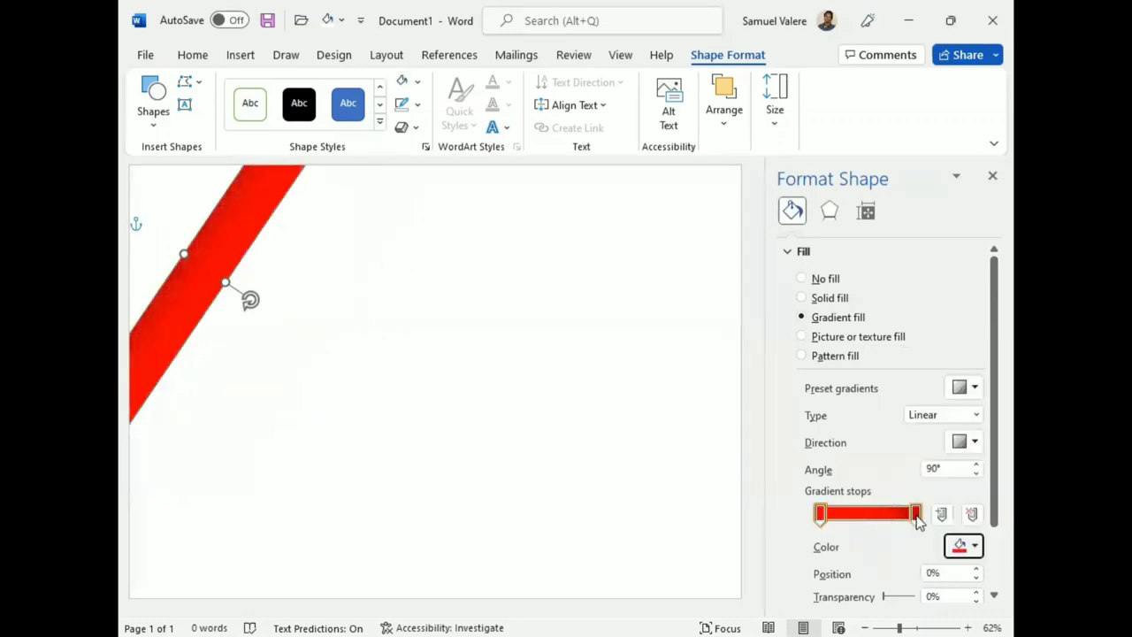
click(915, 514)
scroll(800, 539, down, 2)
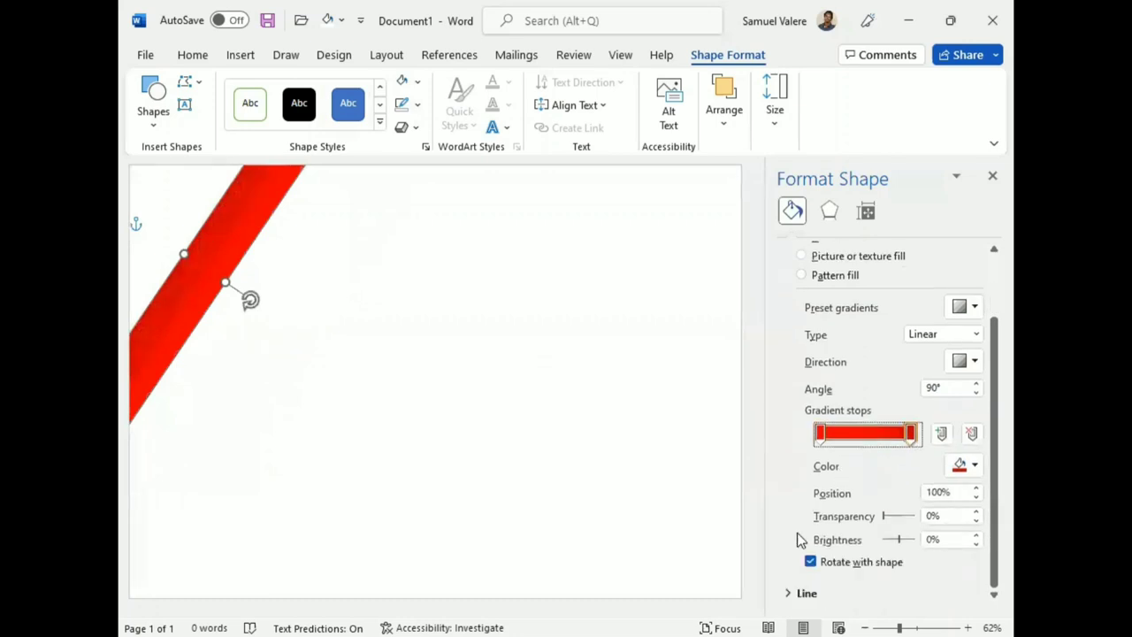
click(975, 544)
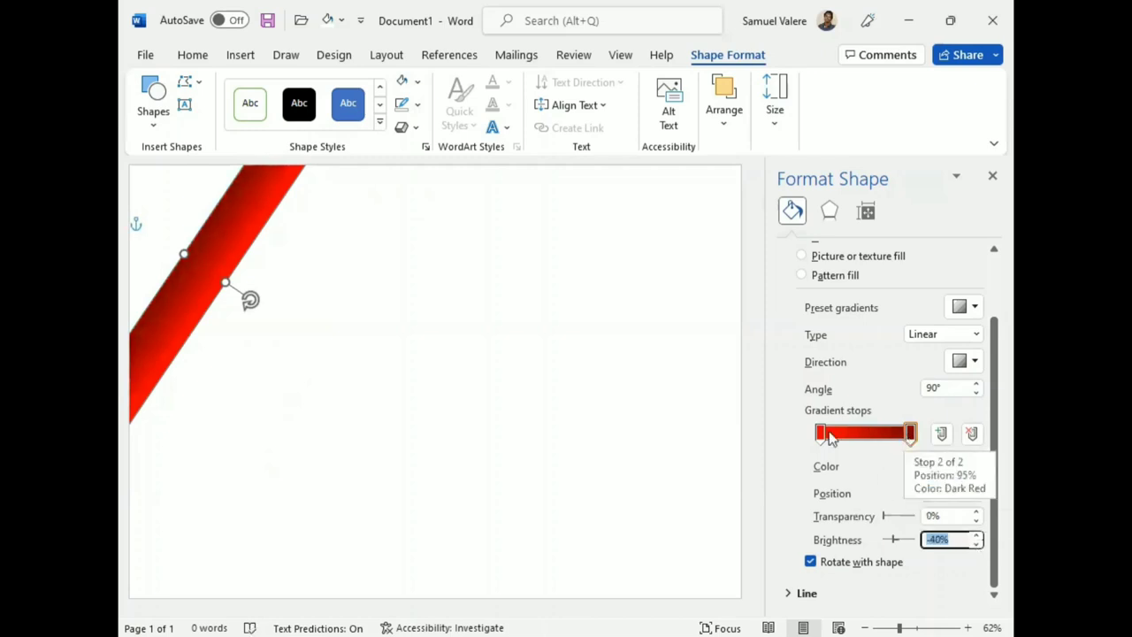
click(990, 179)
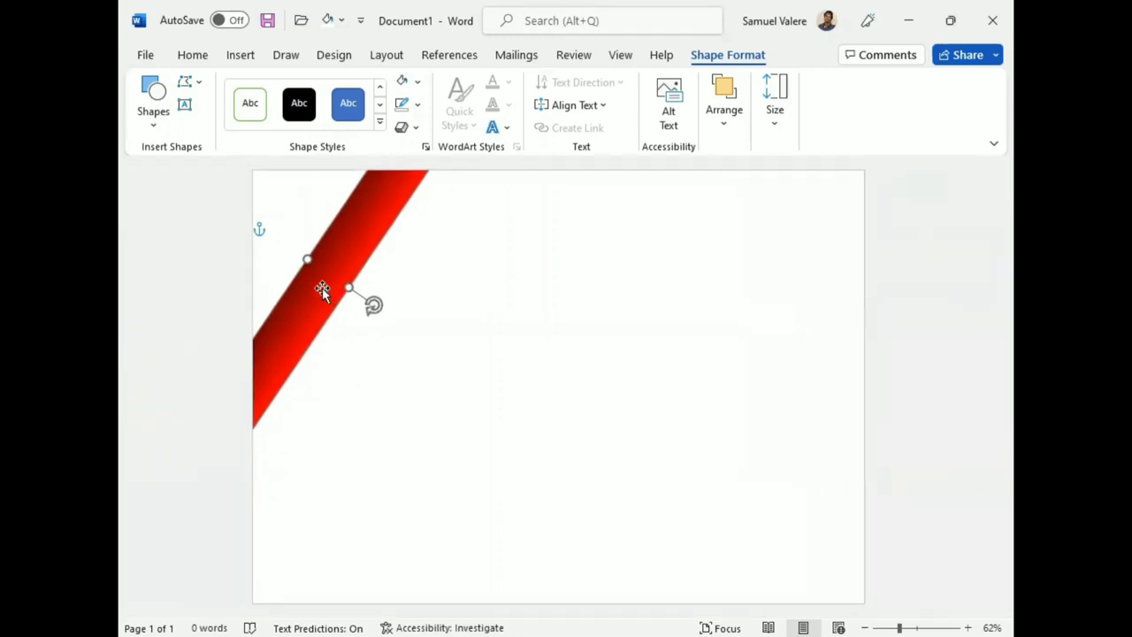
Place a copy of the red band slightly lower and flip it vertically.
drag(325, 292, 335, 335)
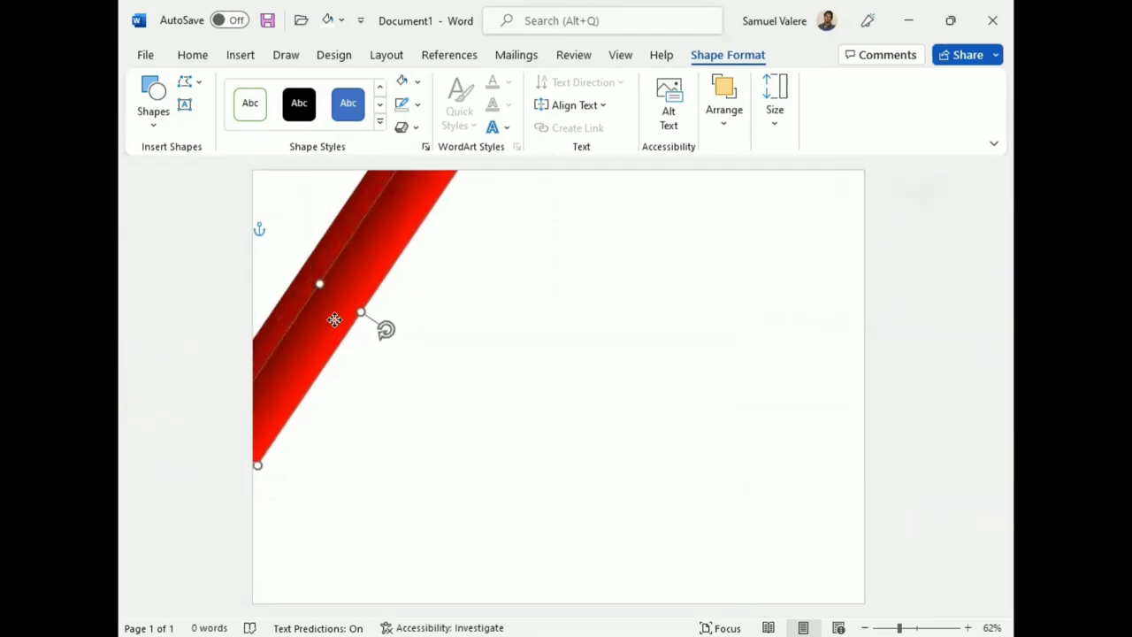
click(724, 124)
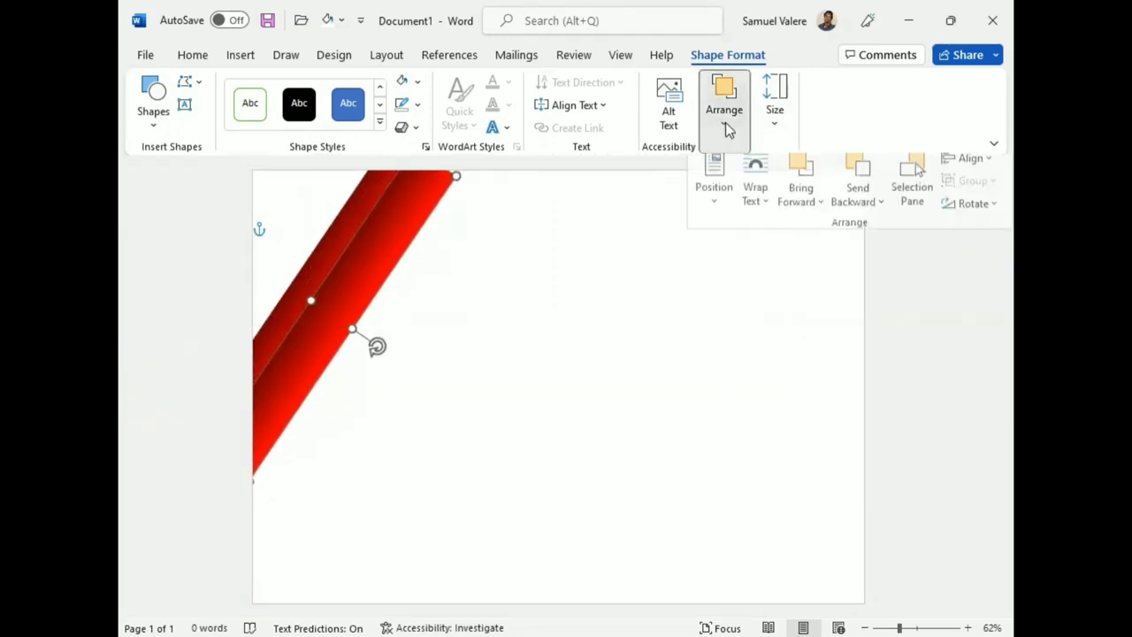
click(988, 219)
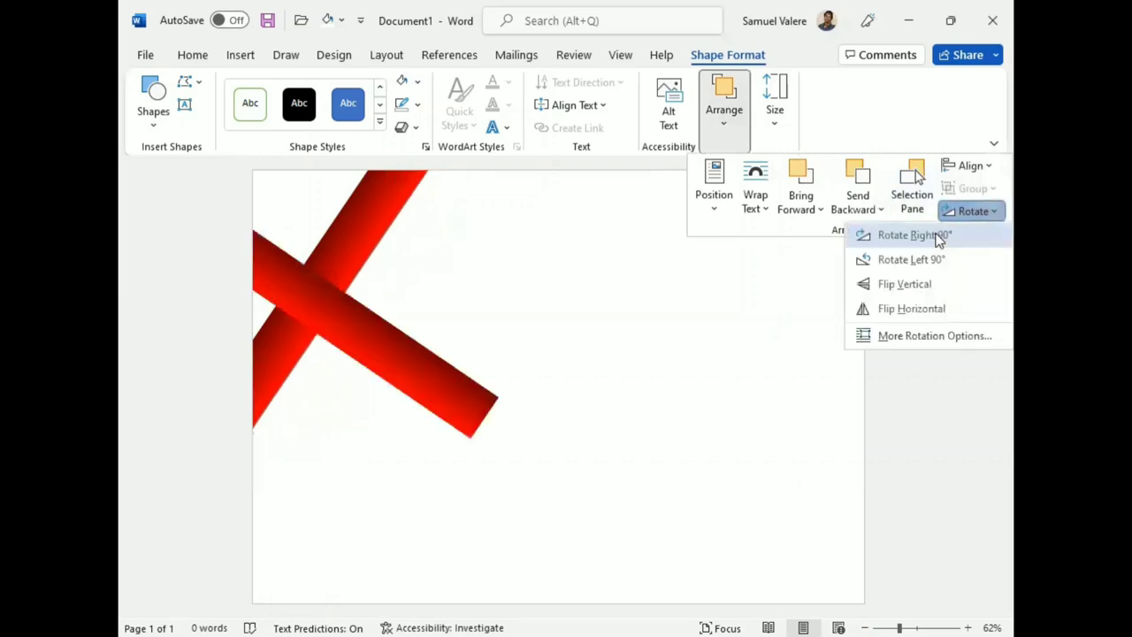
click(903, 285)
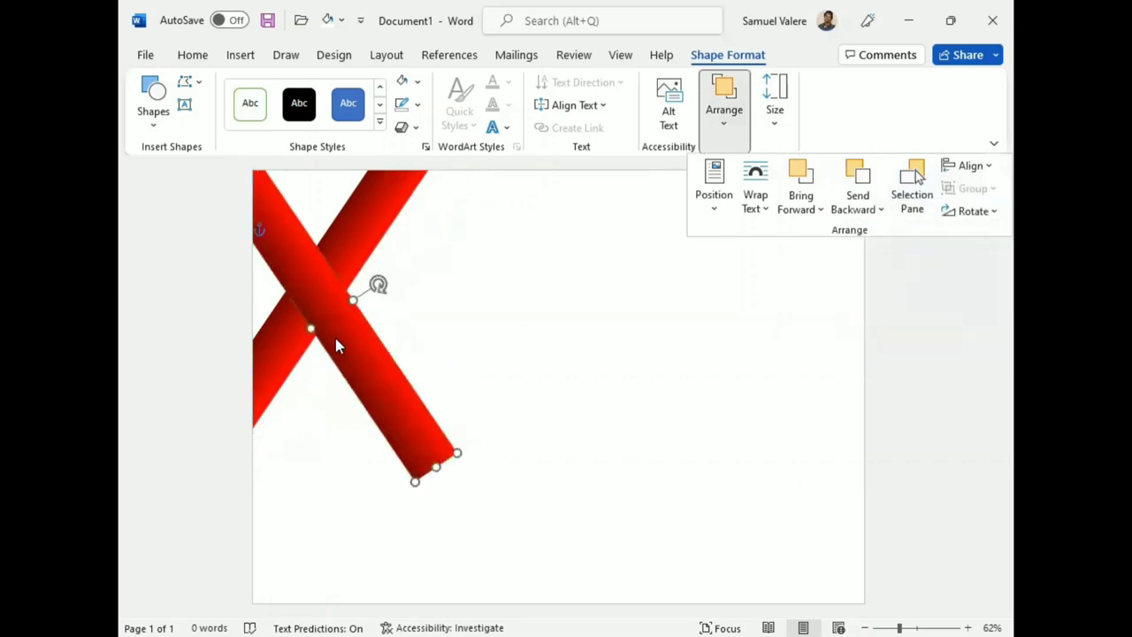
Move the flipped band down to form a chevron and align both arms to the page middle.
click(343, 407)
mouse_move(343, 407)
mouse_down()
mouse_move(366, 535)
mouse_move(354, 551)
mouse_move(345, 542)
mouse_up()
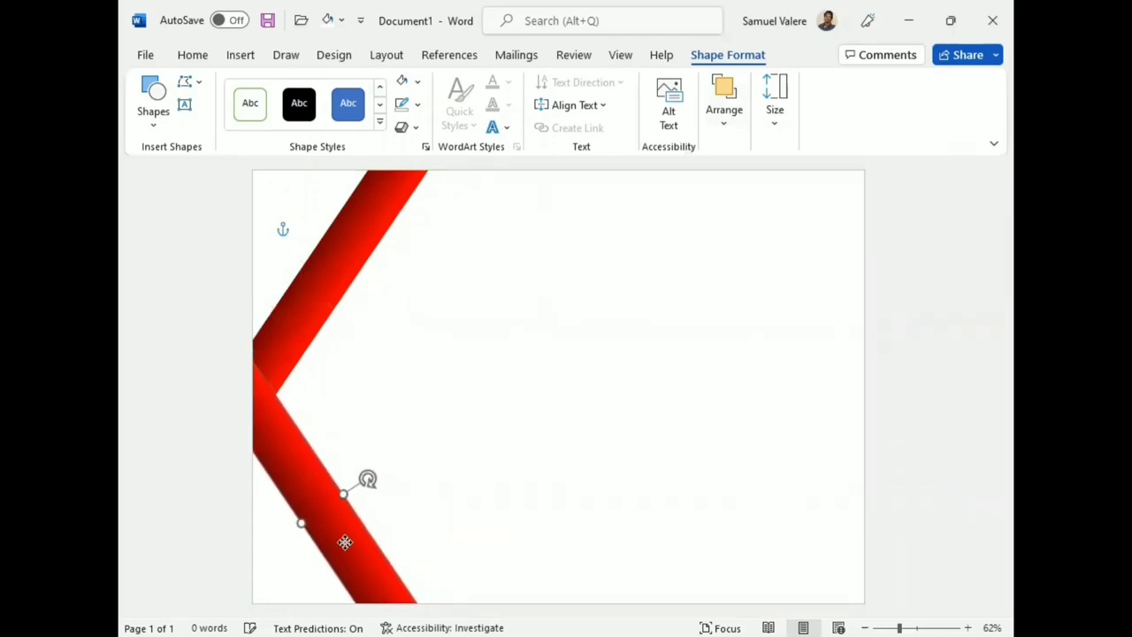
shift+click(313, 317)
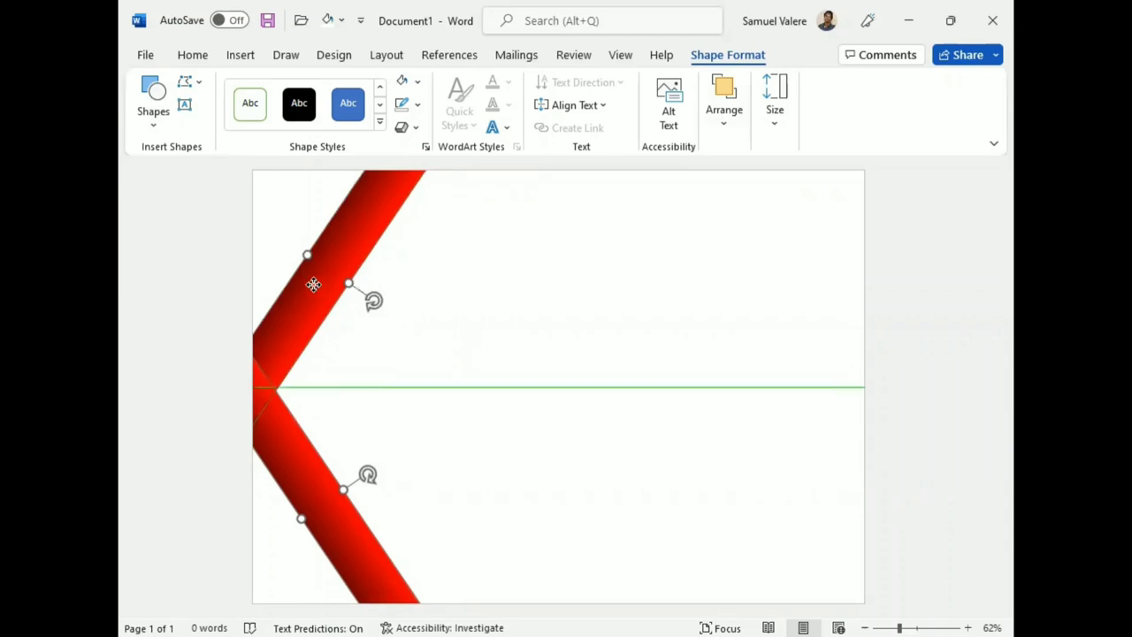
drag(314, 284, 312, 285)
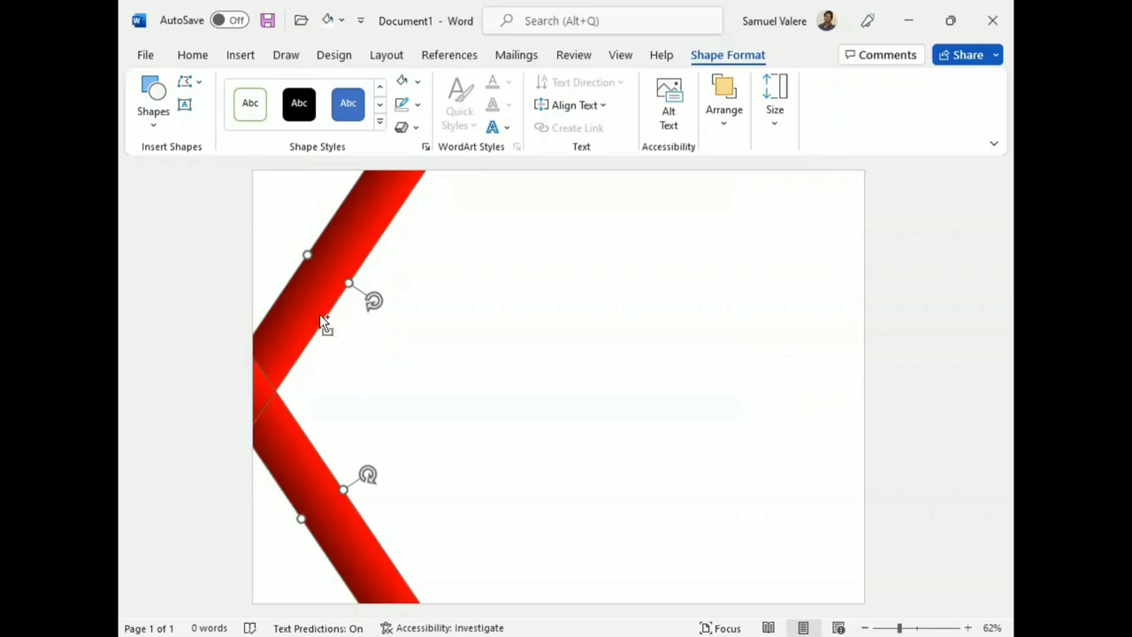
Duplicate both red arms slightly to the right and send the copy two layers back.
mouse_move(321, 316)
mouse_down()
mouse_move(349, 315)
mouse_move(340, 312)
mouse_up()
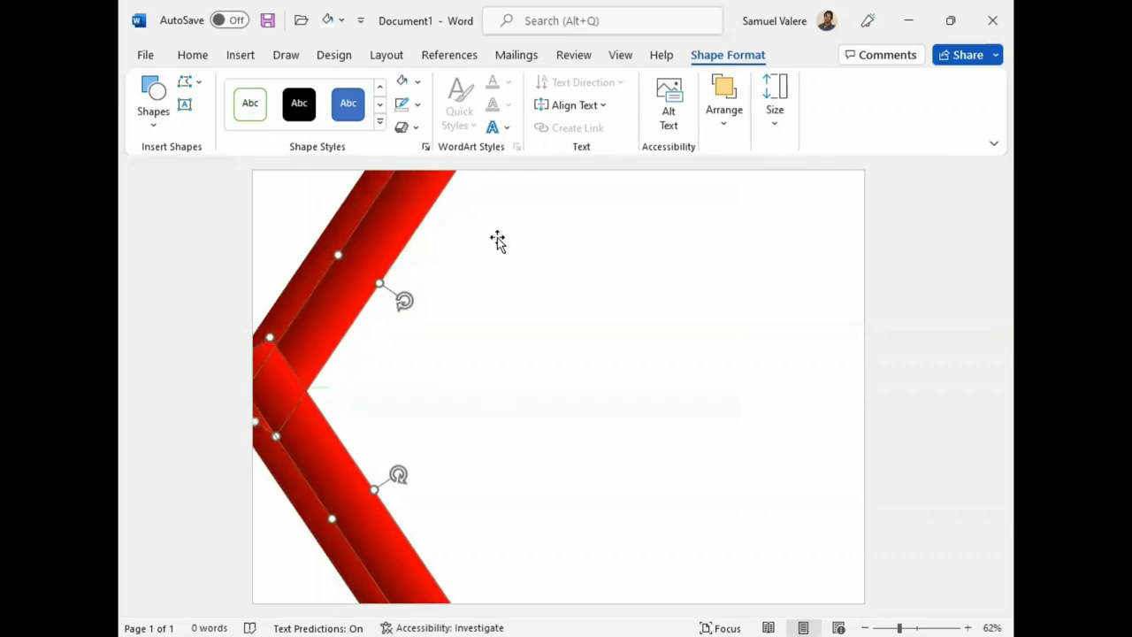
click(724, 124)
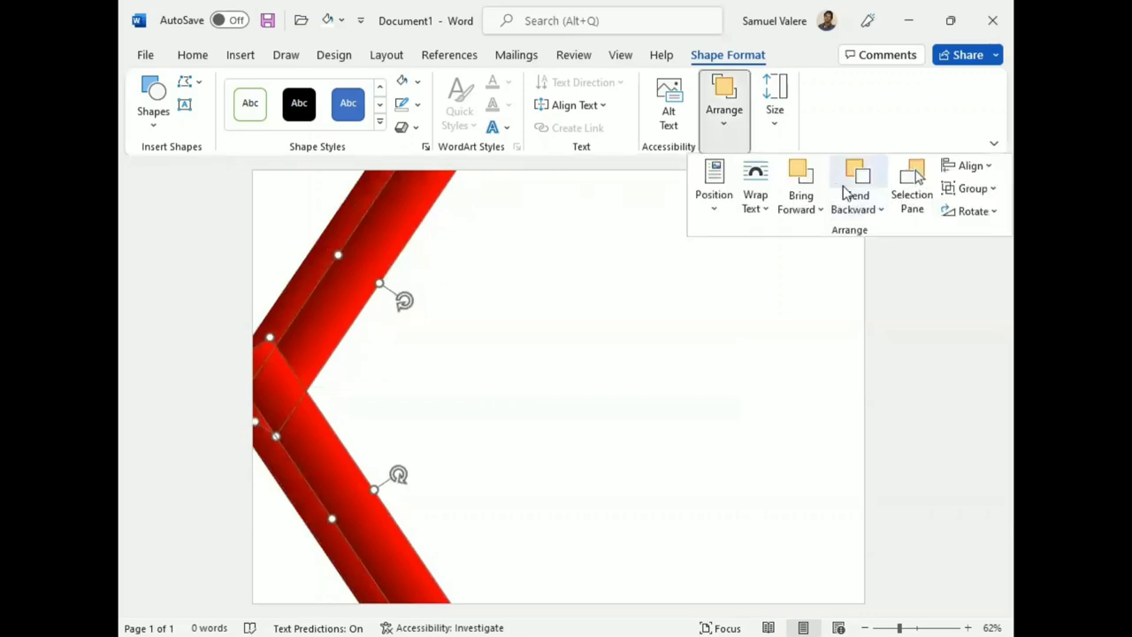
click(858, 175)
click(858, 175)
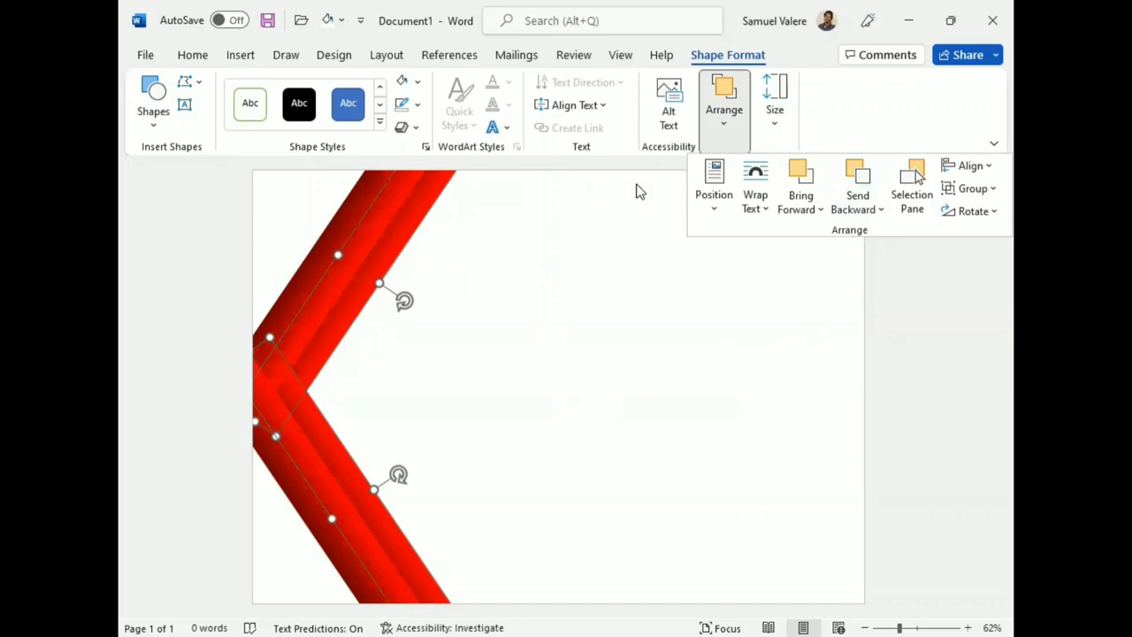
Open the back chevron's gradient settings and shift, add and remove gradient stops.
click(418, 105)
click(417, 82)
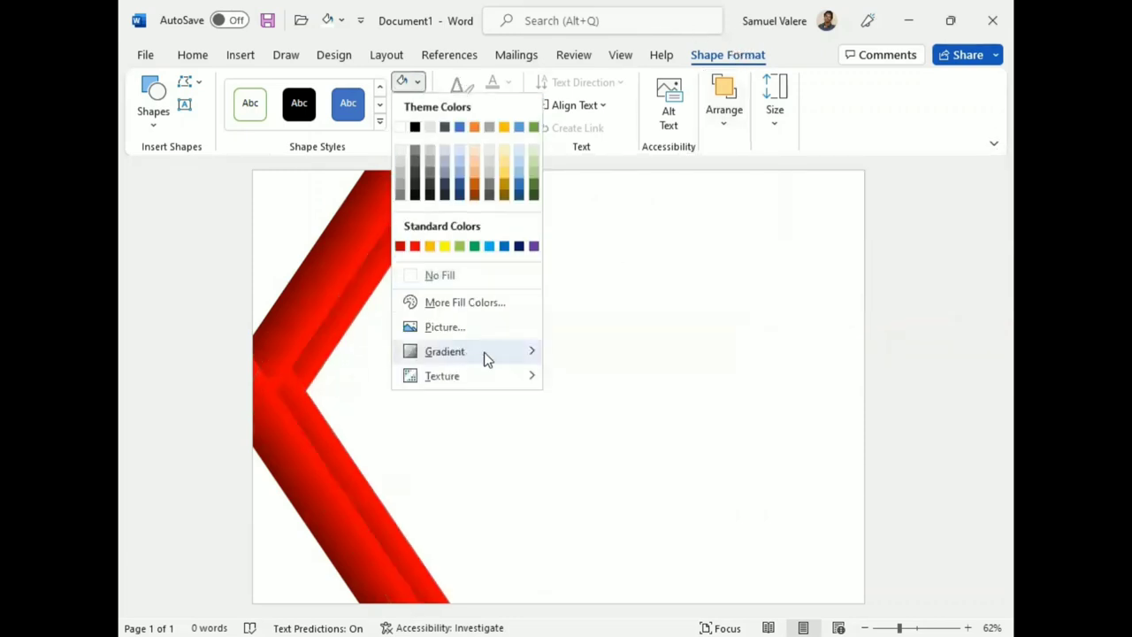
mouse_move(529, 351)
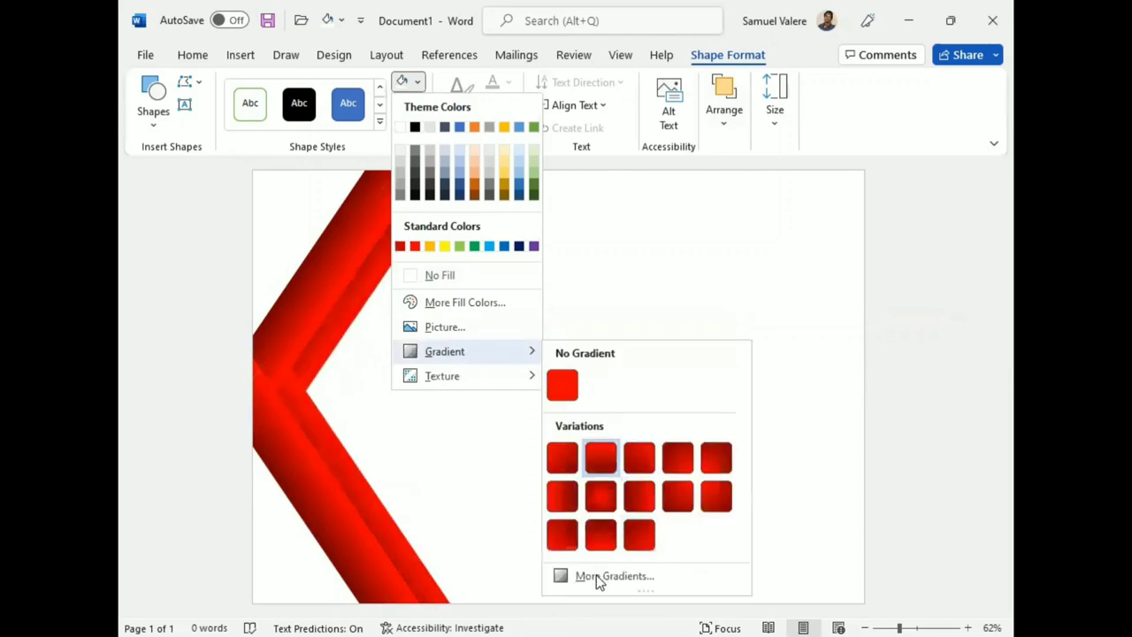
click(596, 575)
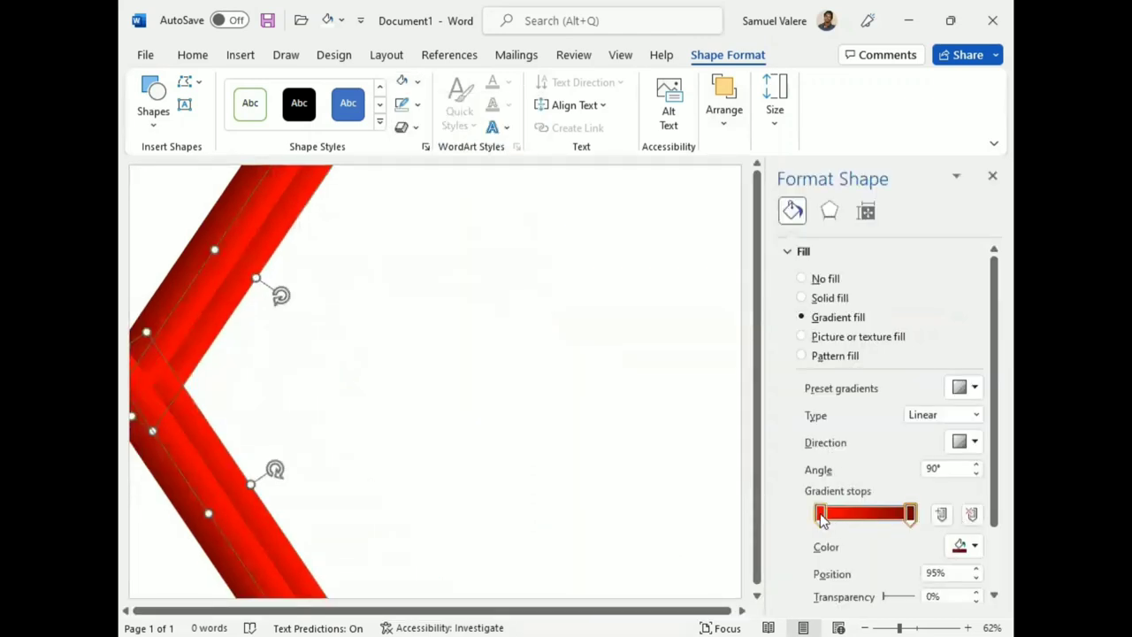
mouse_move(820, 513)
mouse_down()
mouse_move(854, 514)
mouse_move(789, 516)
mouse_up()
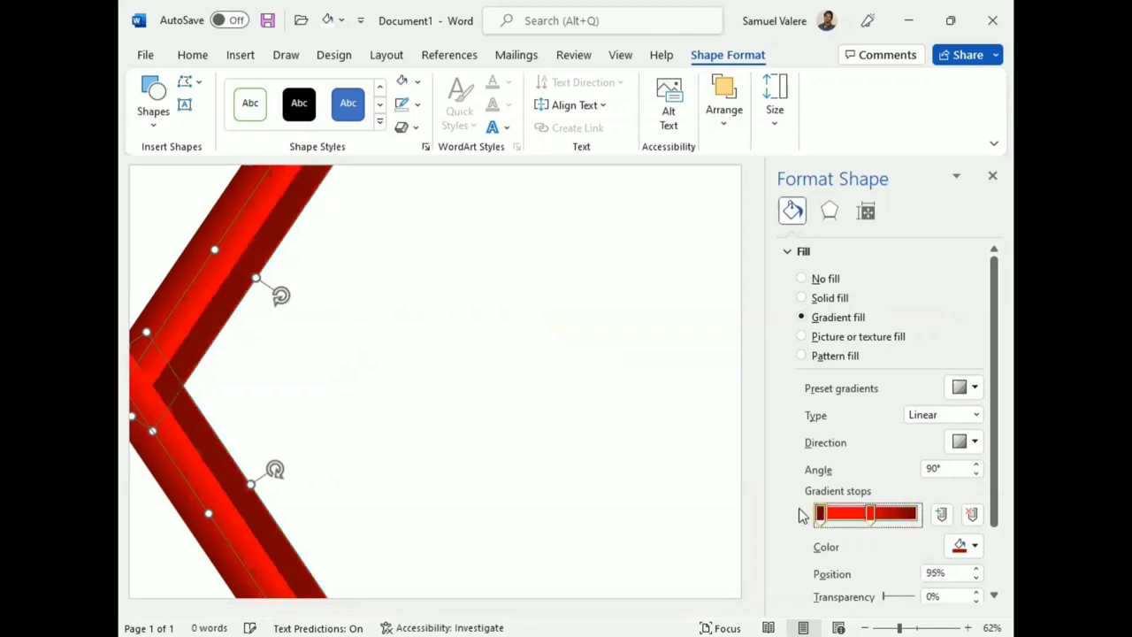
click(867, 515)
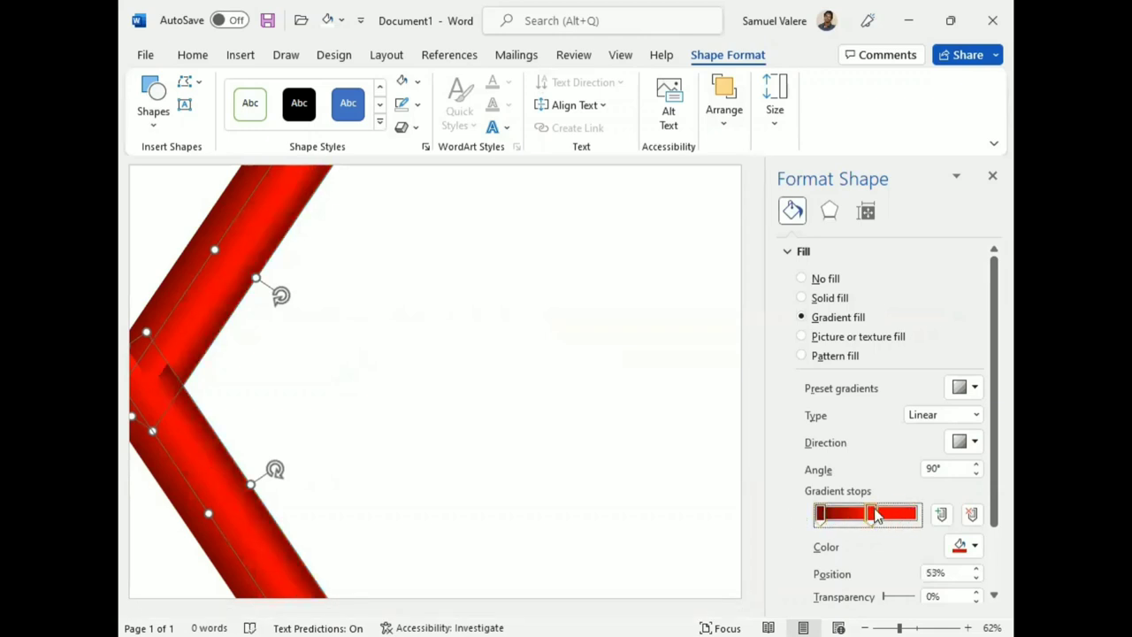
click(902, 515)
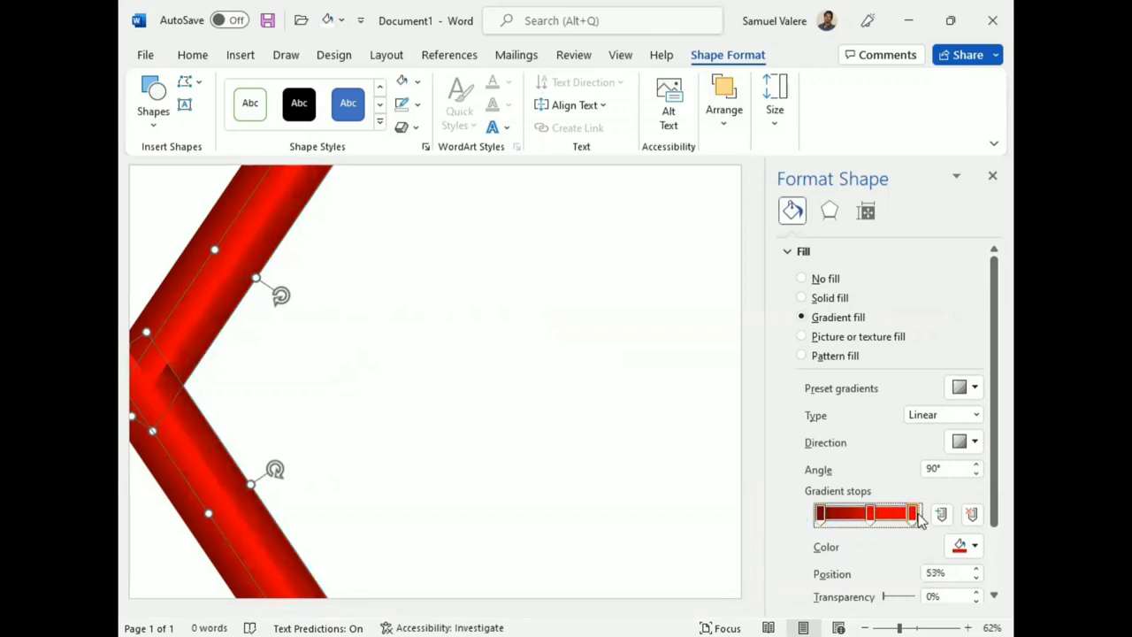
click(972, 514)
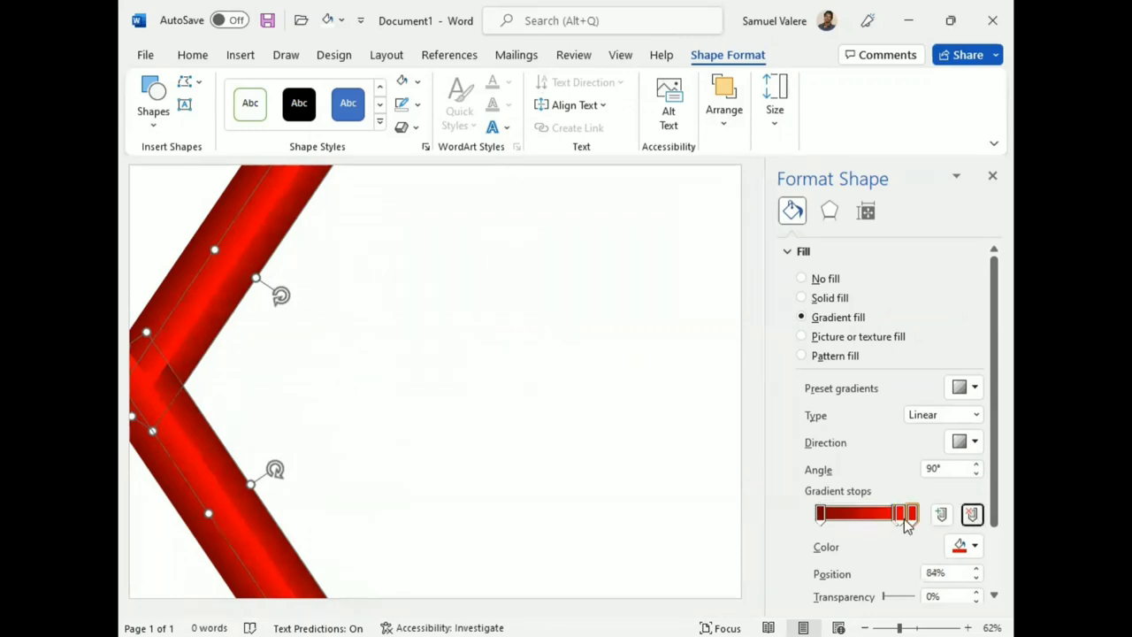
Remove the 80% stop and slide the selected stop from 77% toward the middle.
click(904, 520)
click(972, 515)
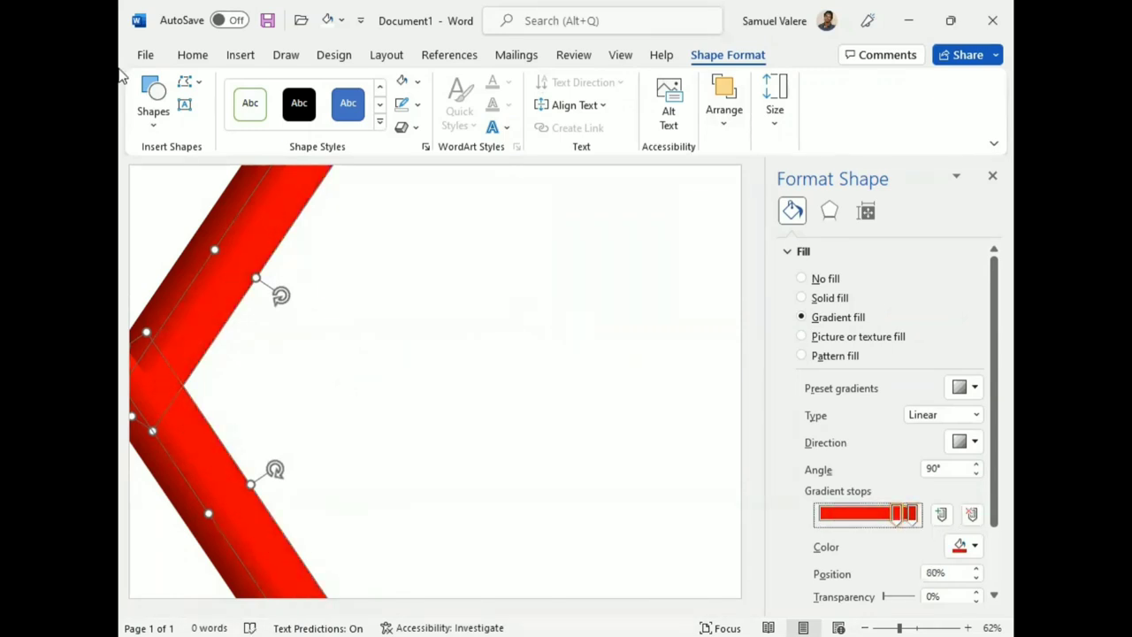
click(188, 62)
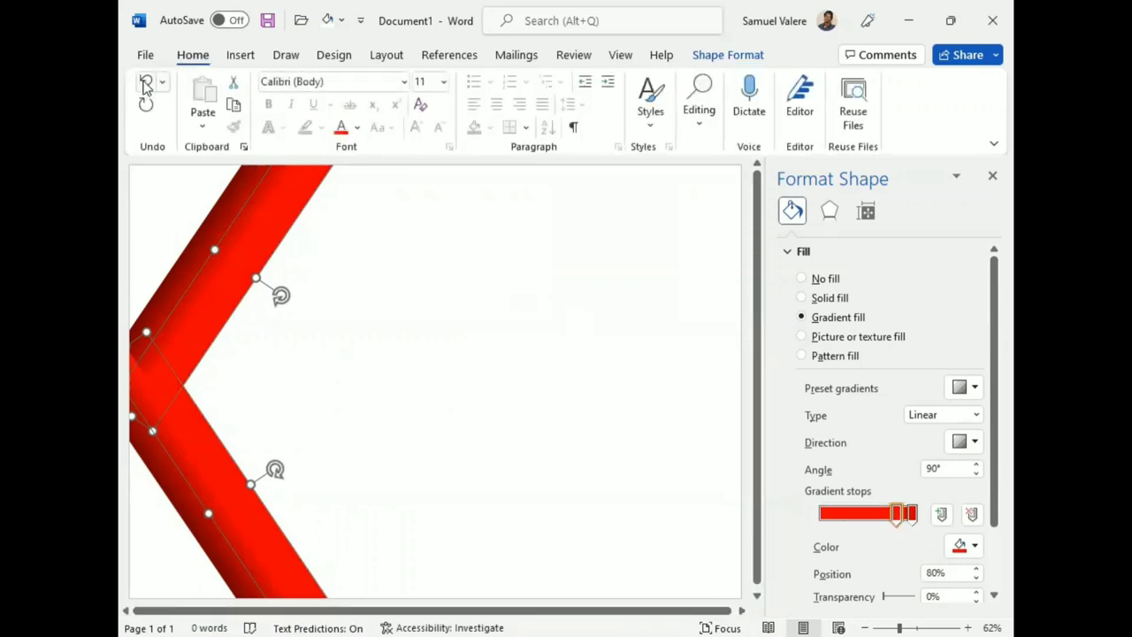
click(146, 81)
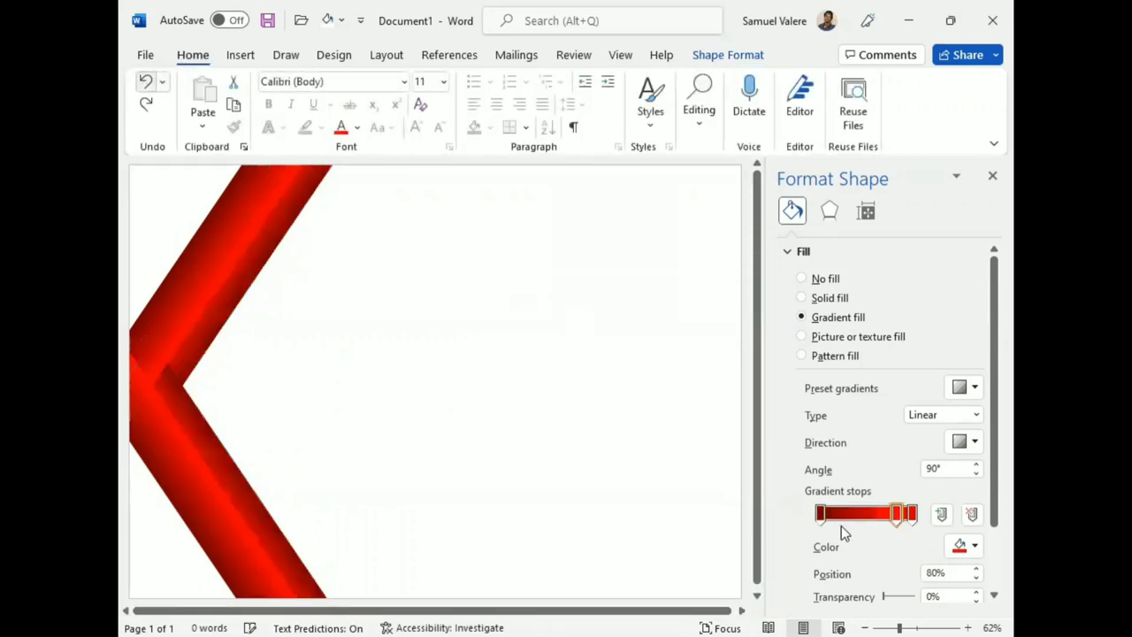
click(973, 516)
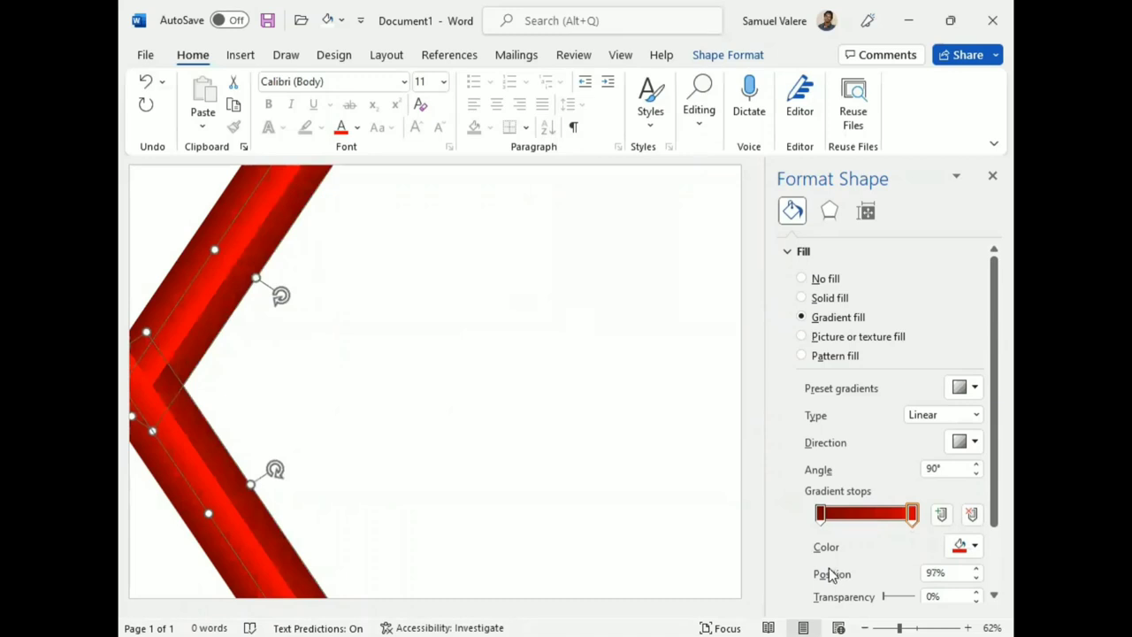
drag(912, 515, 887, 518)
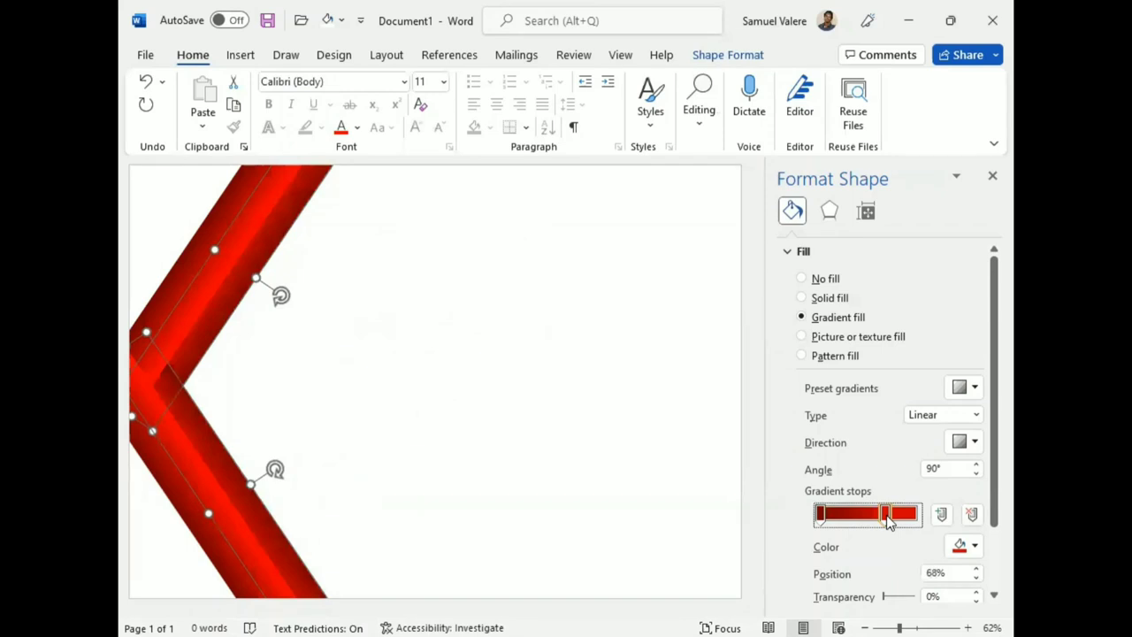
mouse_move(886, 517)
mouse_down()
mouse_move(842, 520)
mouse_move(870, 528)
mouse_up()
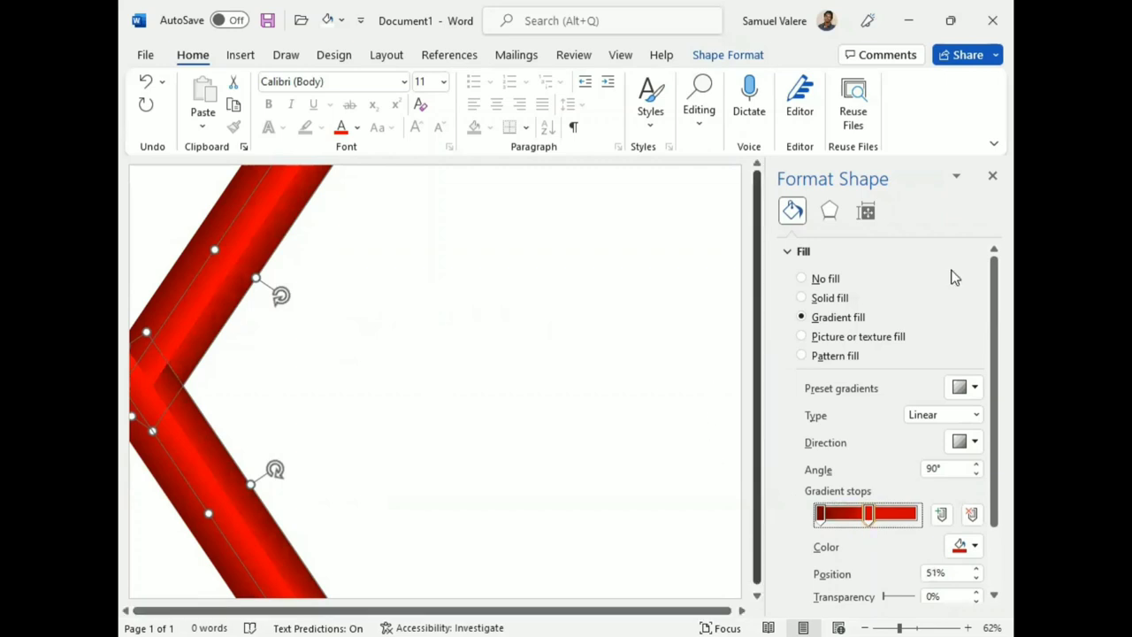
click(993, 176)
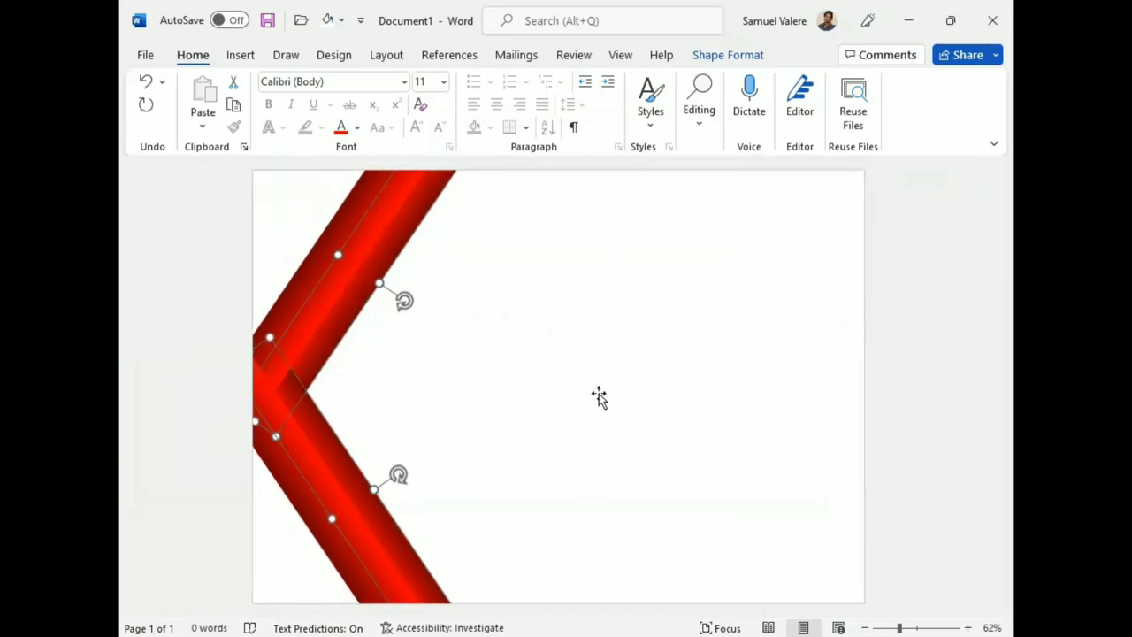
Select both chevron arms and nudge them down two steps with the Down arrow.
click(586, 376)
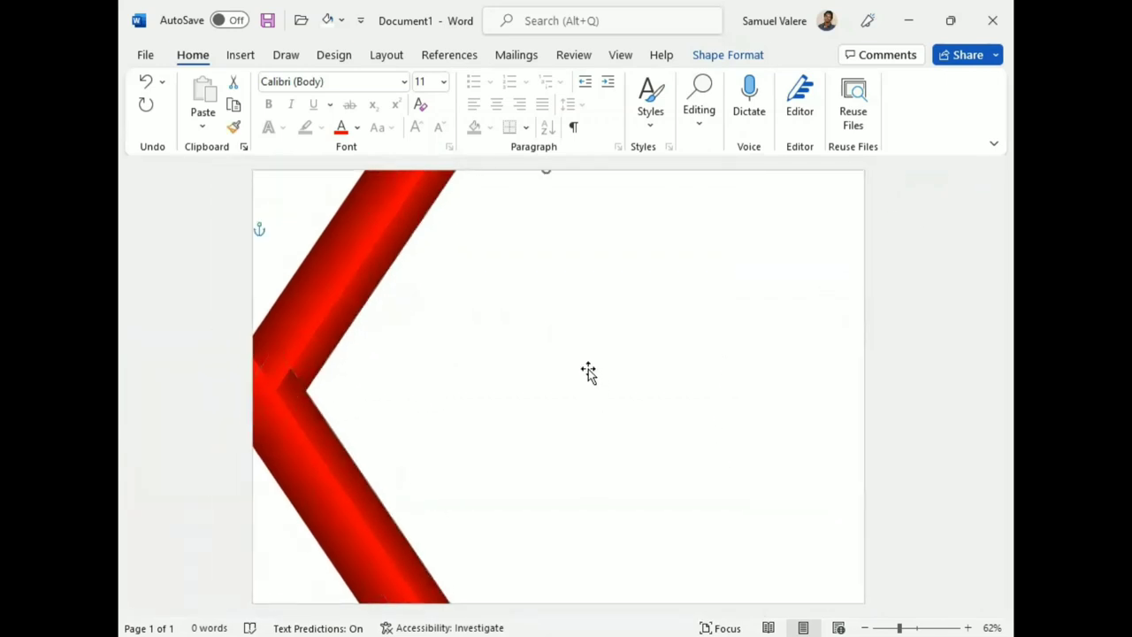
click(318, 354)
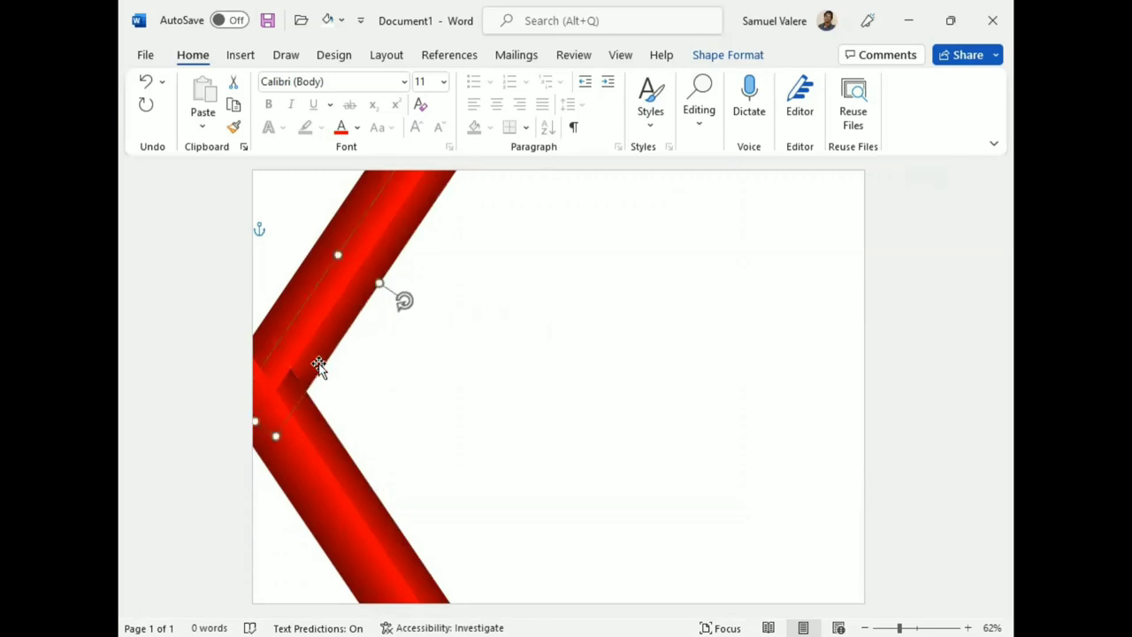
shift+click(313, 426)
key(Down)
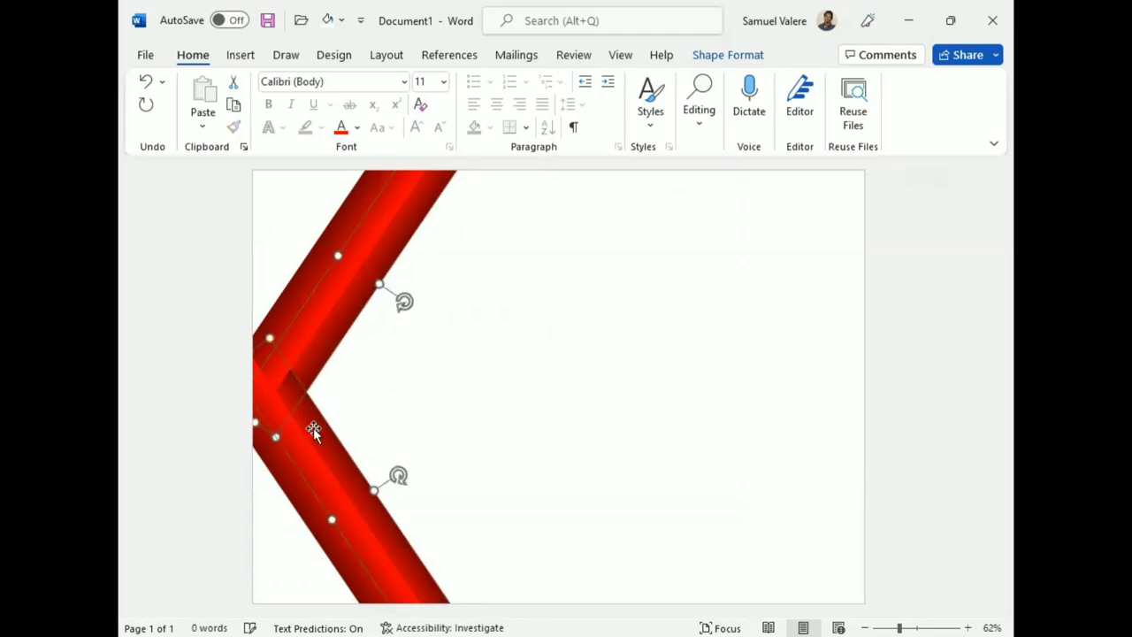
key(Down)
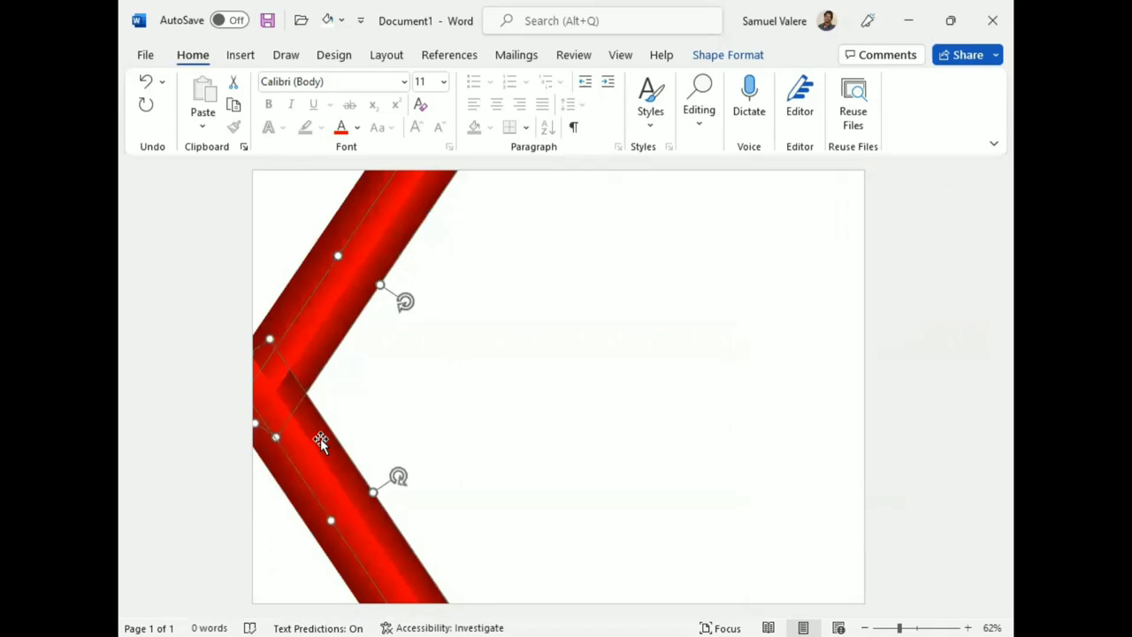
click(384, 389)
click(239, 54)
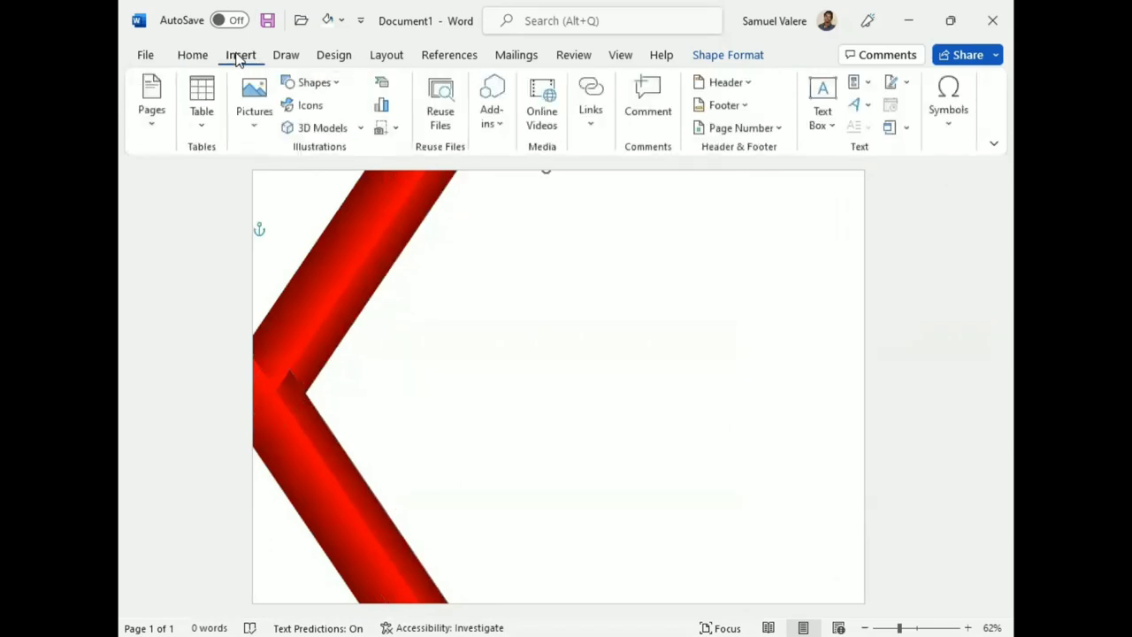
Draw a diamond and move it onto the point of the red chevron.
click(320, 85)
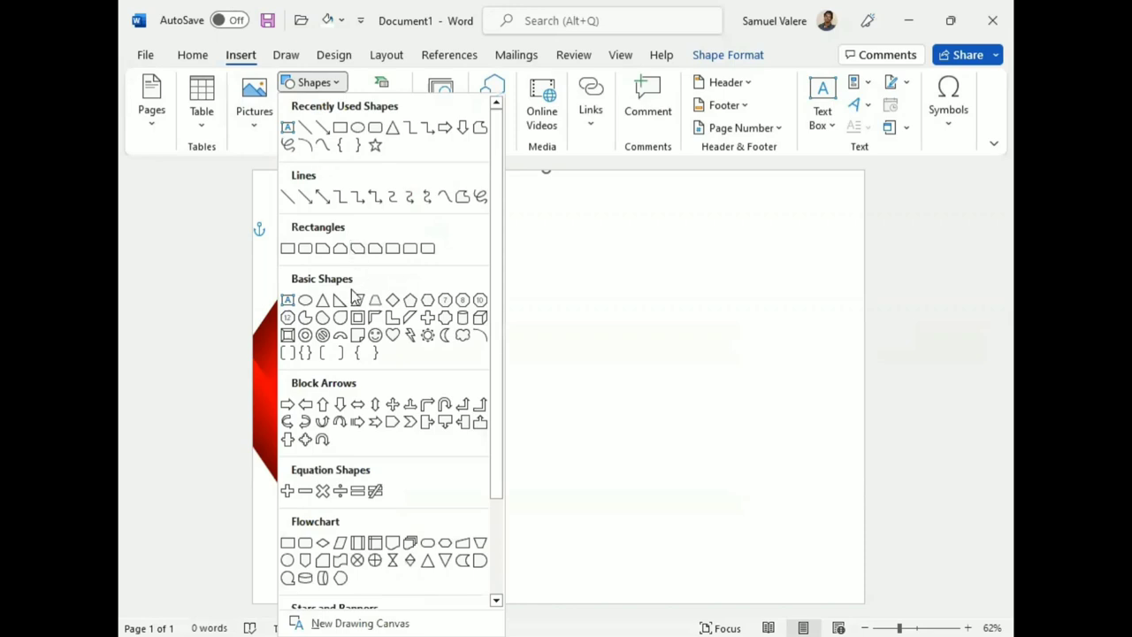
click(323, 542)
mouse_move(381, 392)
mouse_down()
mouse_move(405, 429)
mouse_move(470, 460)
mouse_up()
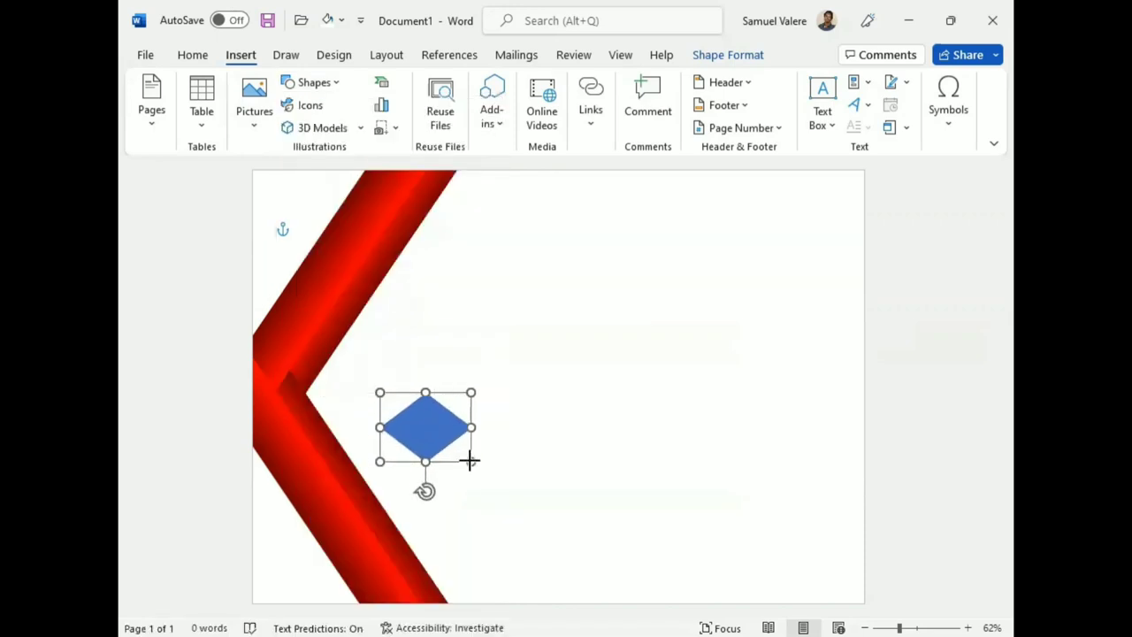
mouse_move(425, 490)
mouse_down()
mouse_move(449, 358)
mouse_move(429, 369)
mouse_up()
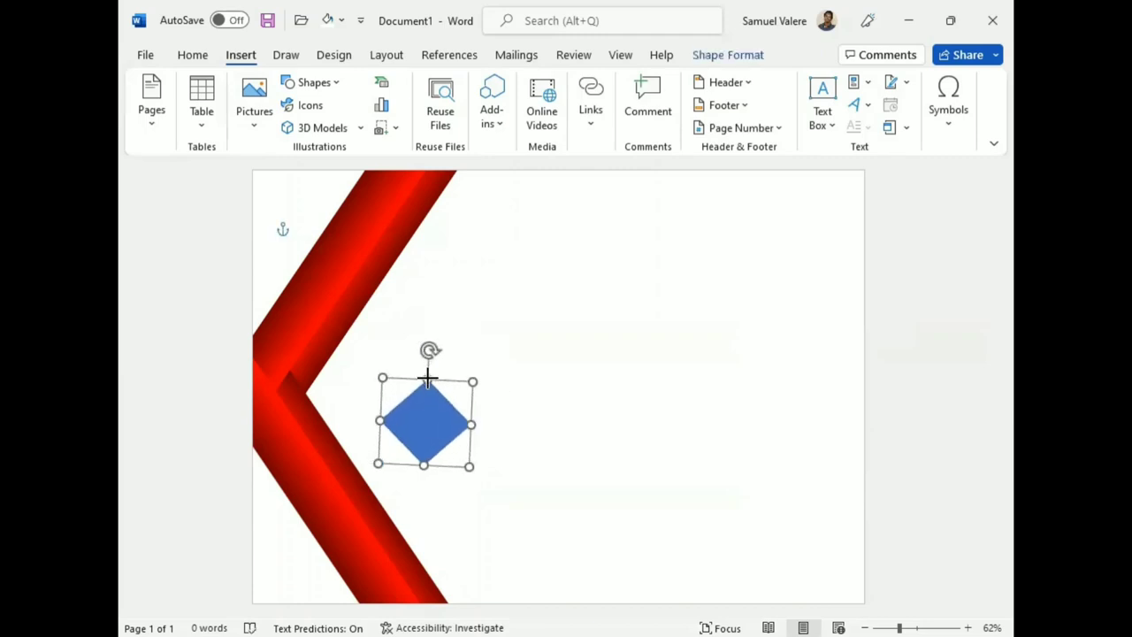
drag(402, 407, 328, 385)
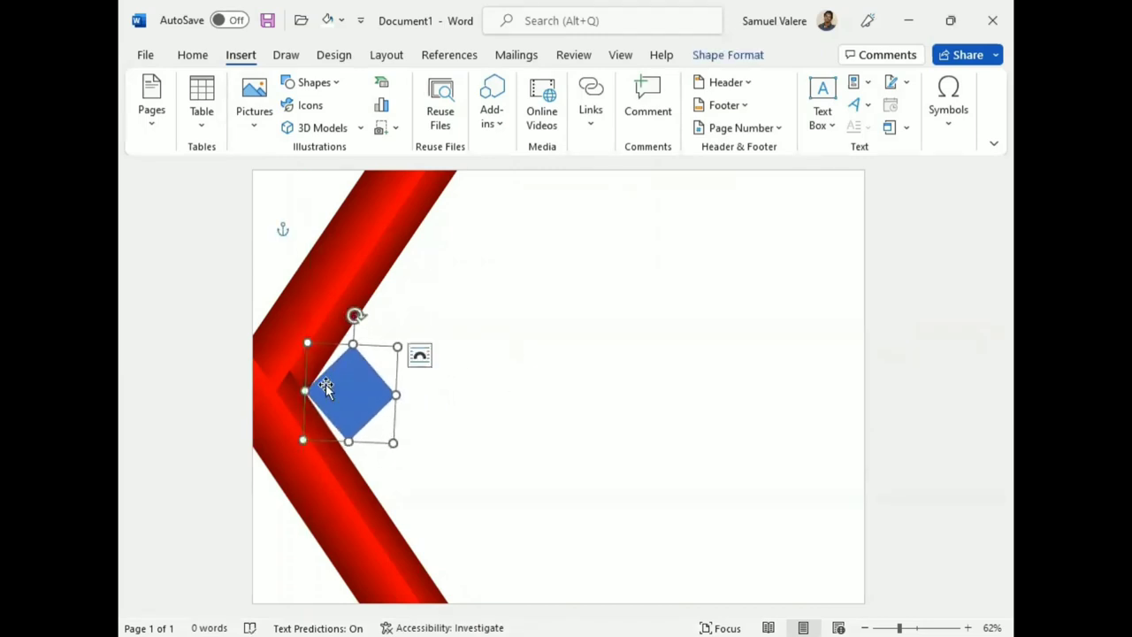
key(Left)
key(Left)
key(Left)
key(Left)
drag(325, 386, 310, 380)
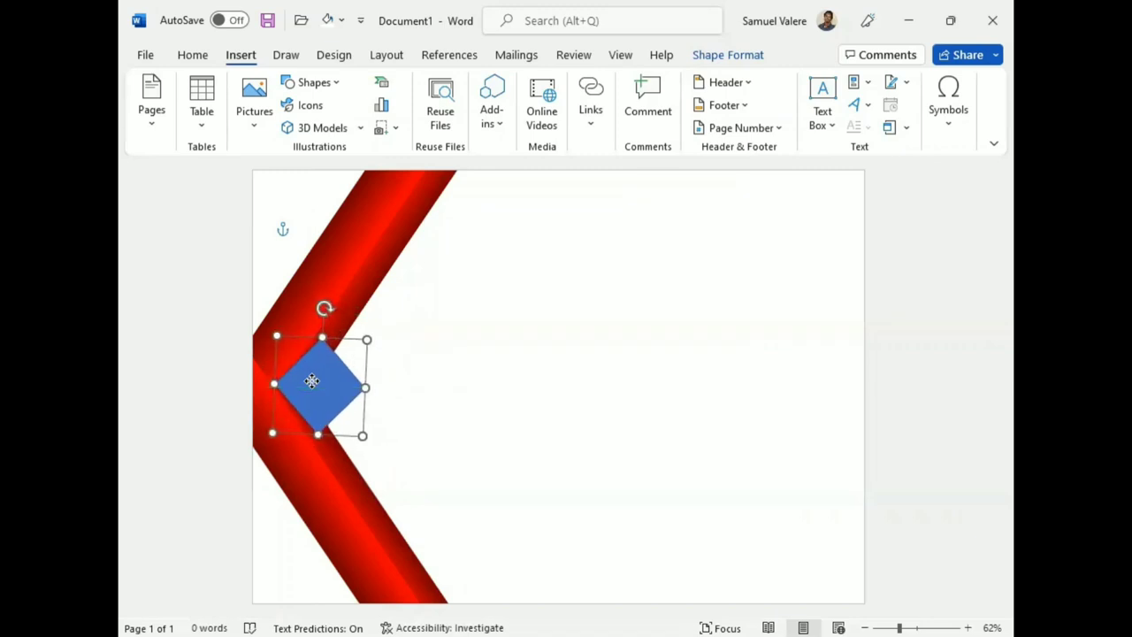
Make the diamond taller and slightly wider to fill the chevron point.
mouse_move(320, 430)
mouse_down()
mouse_move(314, 441)
mouse_move(356, 447)
mouse_up()
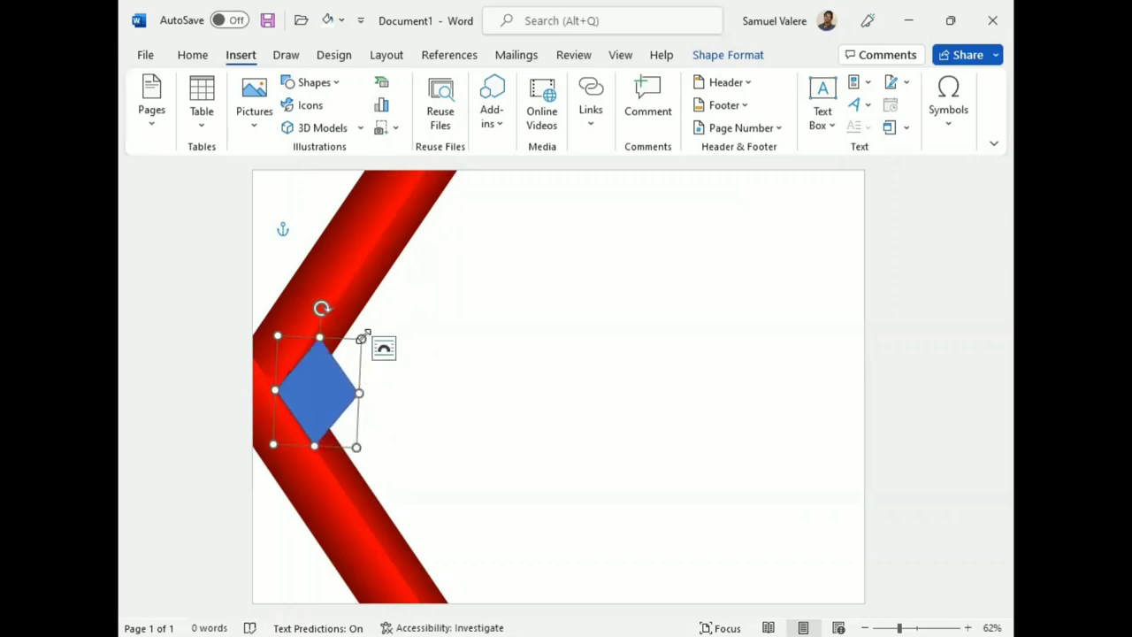
drag(361, 339, 362, 328)
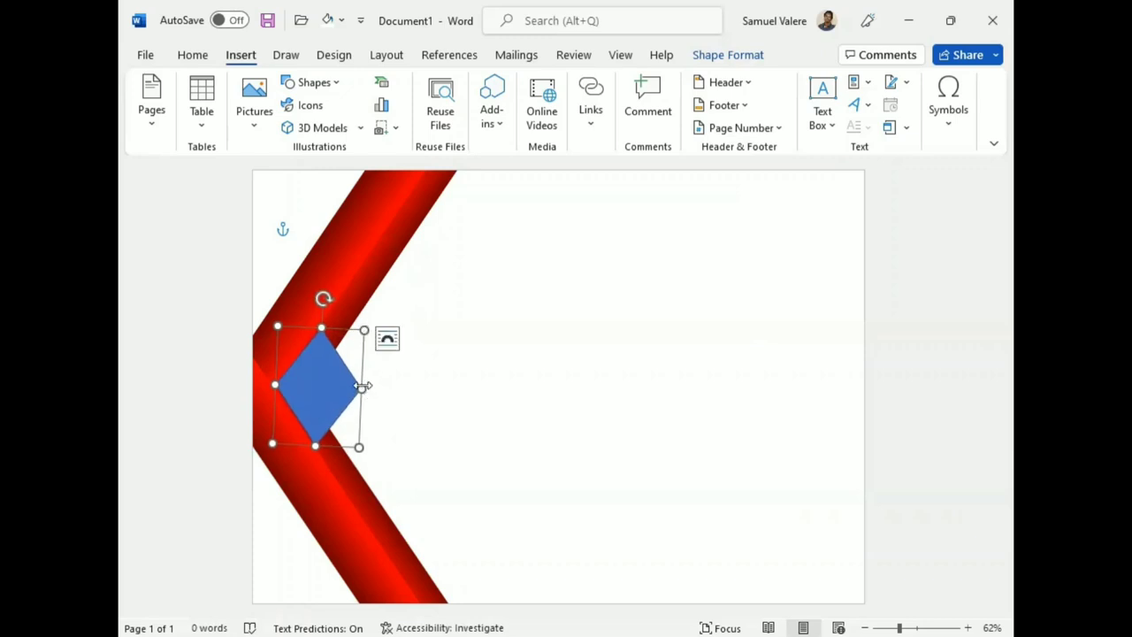
drag(364, 389, 369, 389)
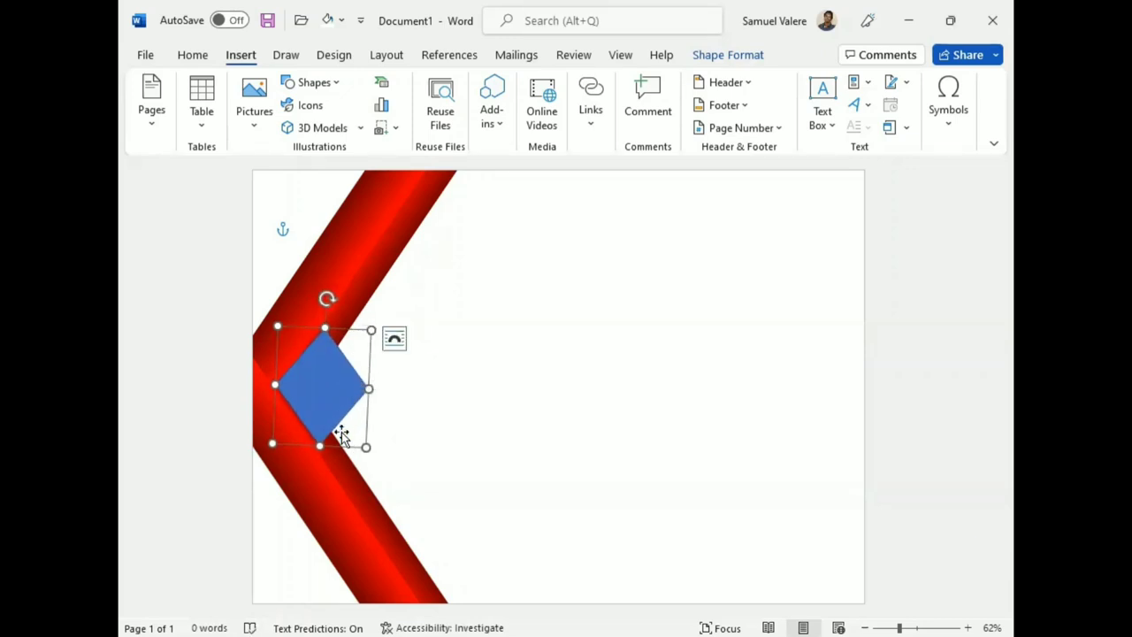
drag(364, 448, 373, 459)
drag(381, 330, 380, 316)
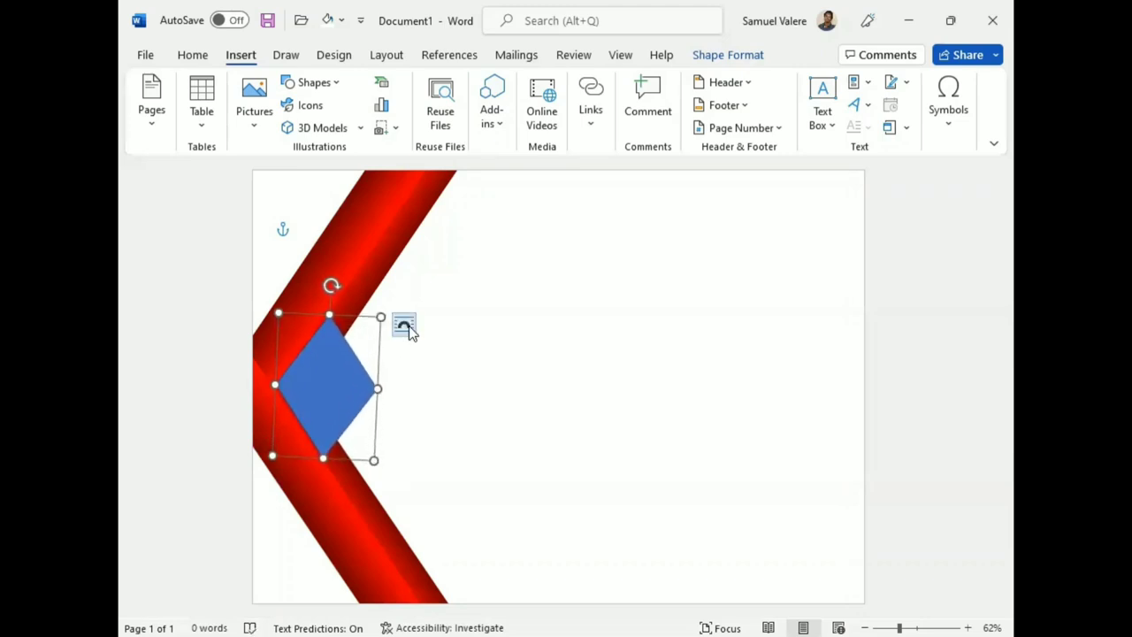
Rotate the diamond back so it stands straight upright.
click(495, 408)
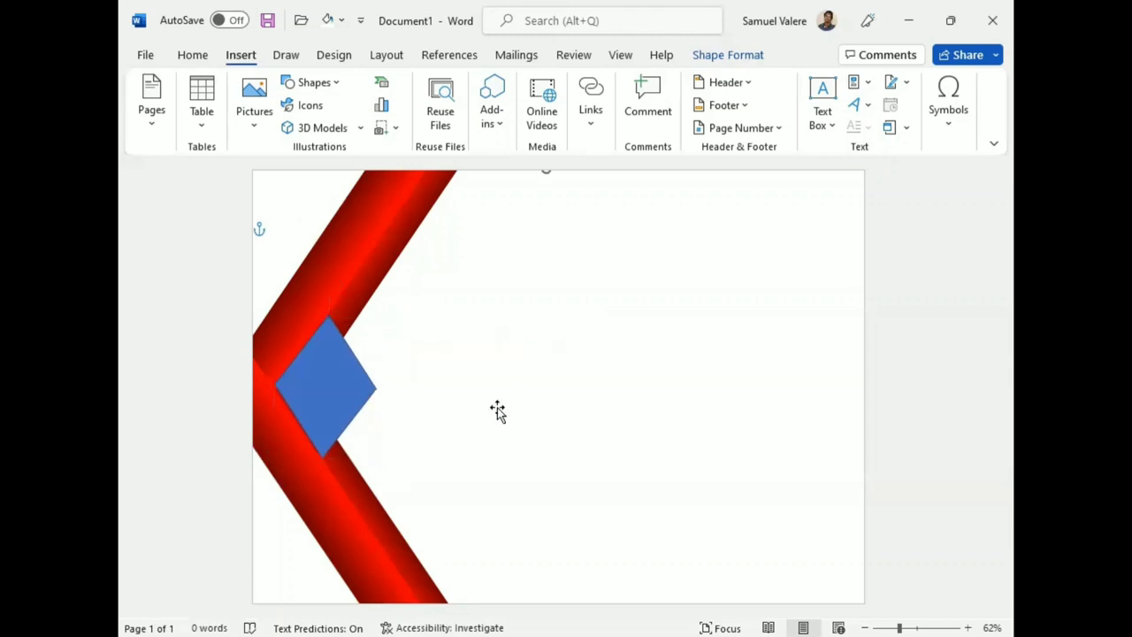
click(327, 400)
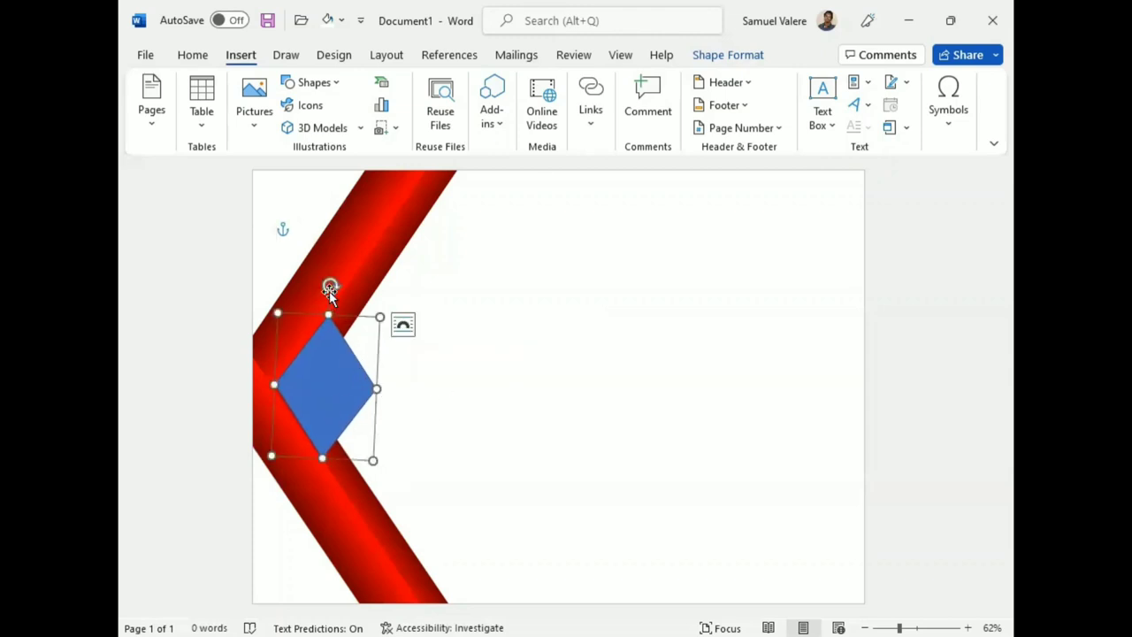
drag(331, 286, 329, 284)
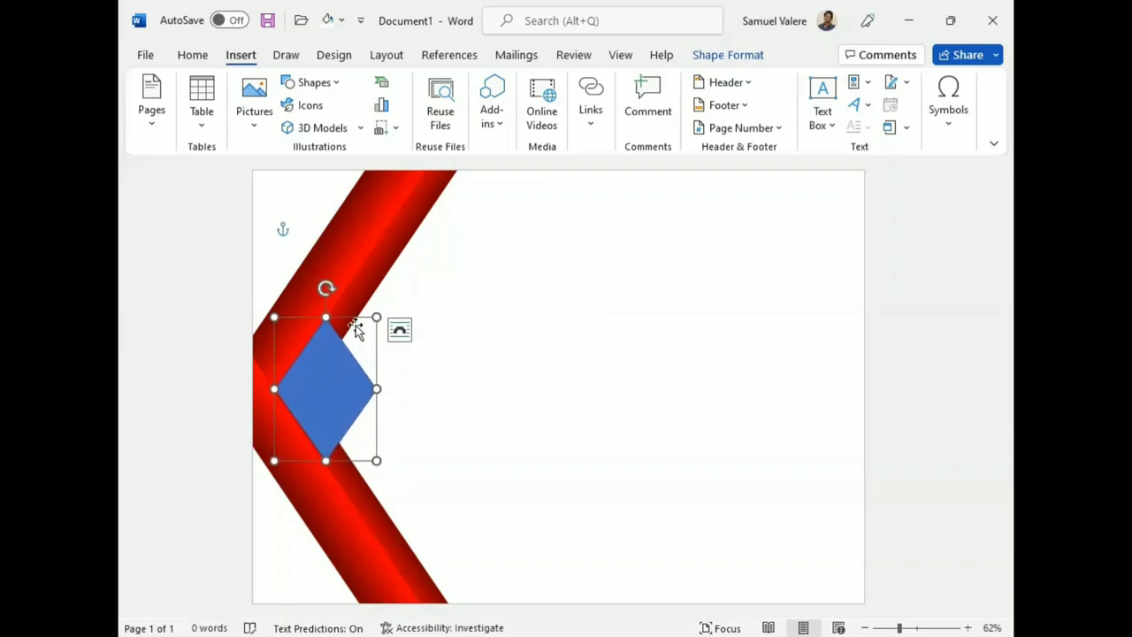
click(646, 419)
click(328, 380)
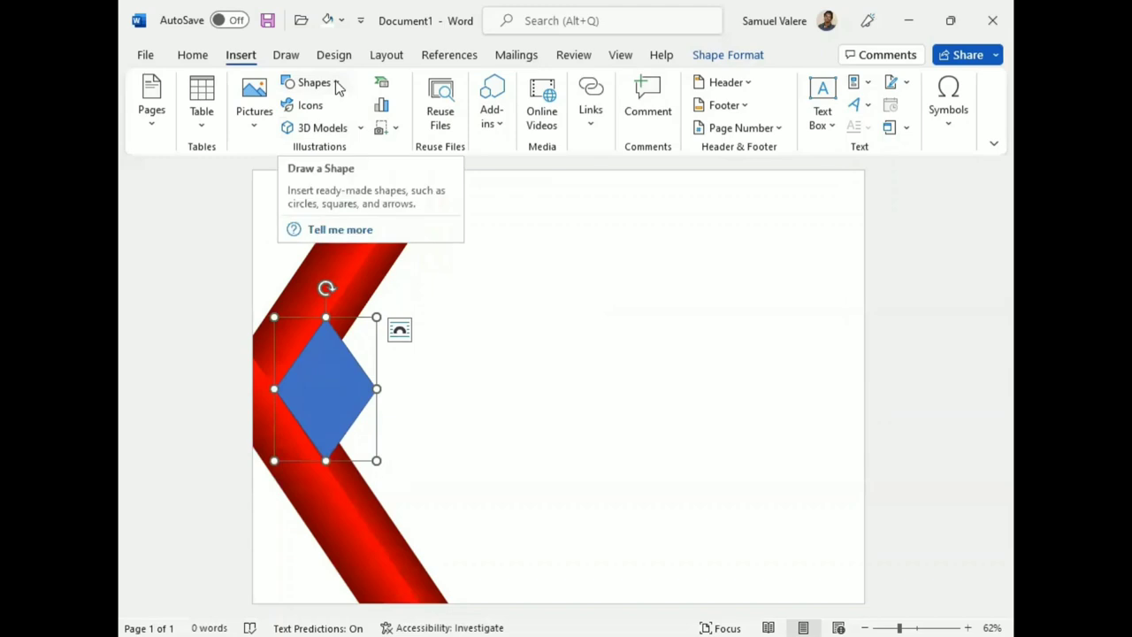
Give the diamond a gold outline.
click(724, 54)
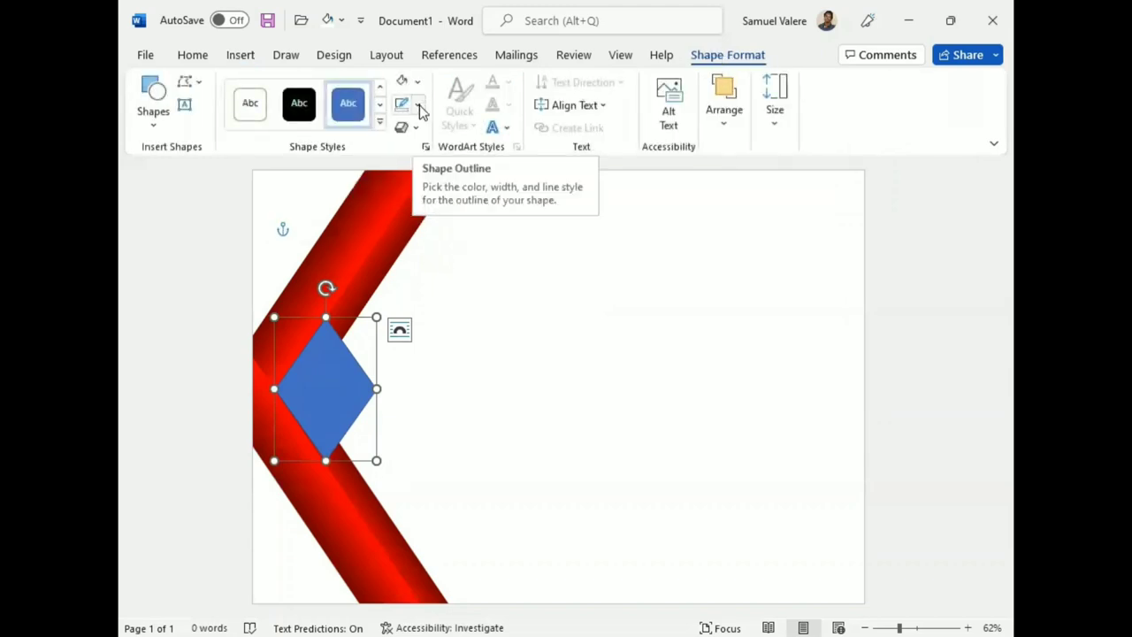
click(419, 107)
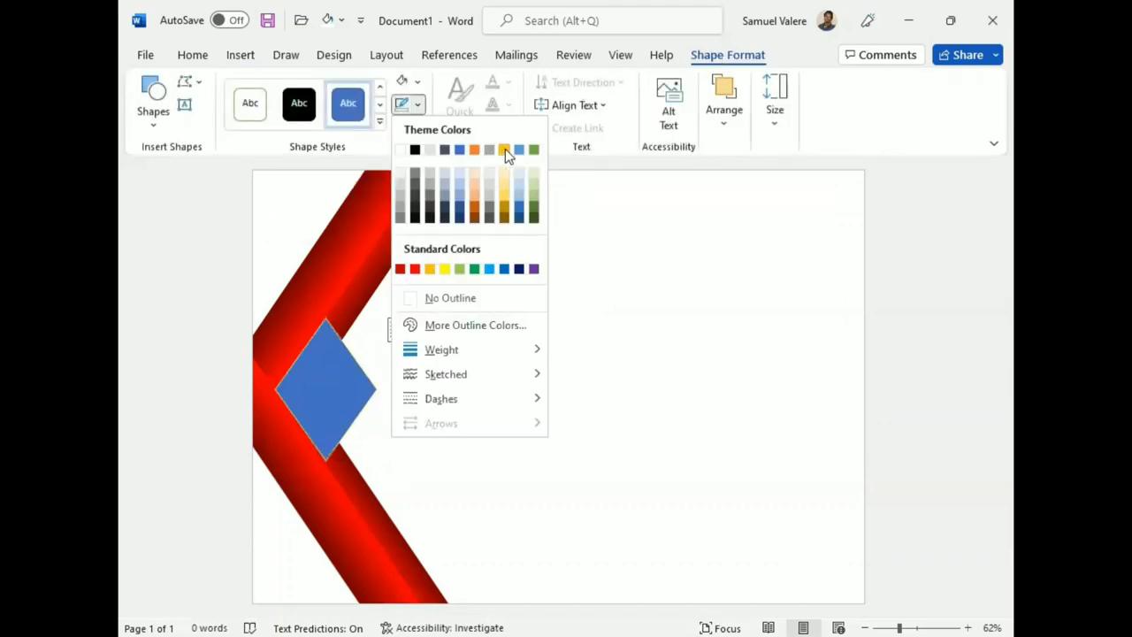
click(505, 149)
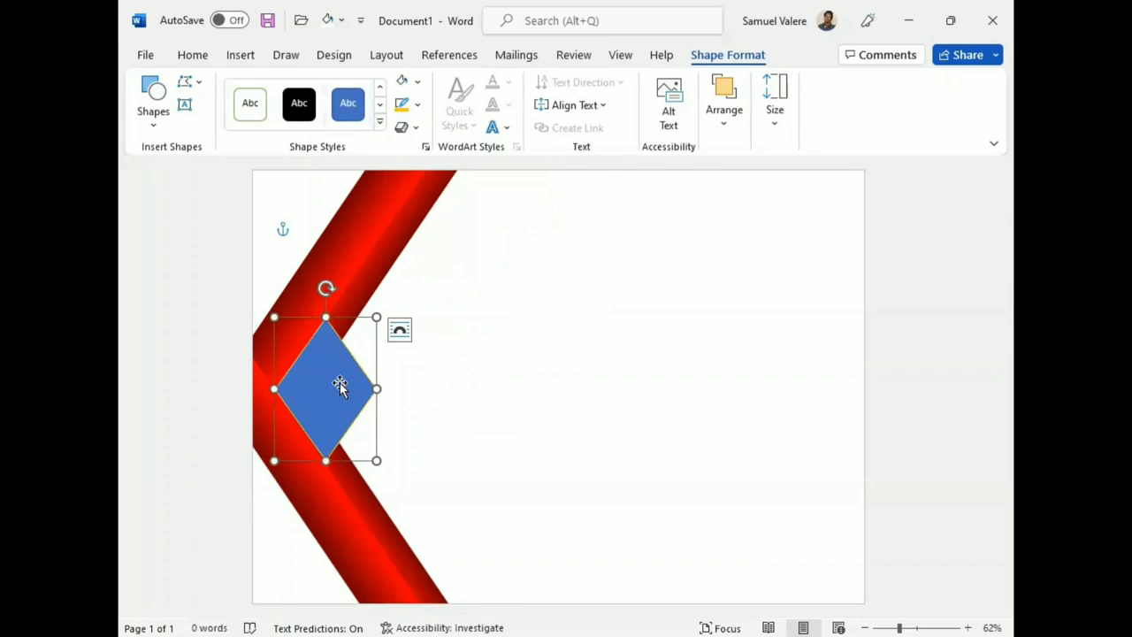
Fill the diamond with a red gradient at a 0° direction, first stop near 37%.
click(418, 80)
mouse_move(477, 351)
click(614, 617)
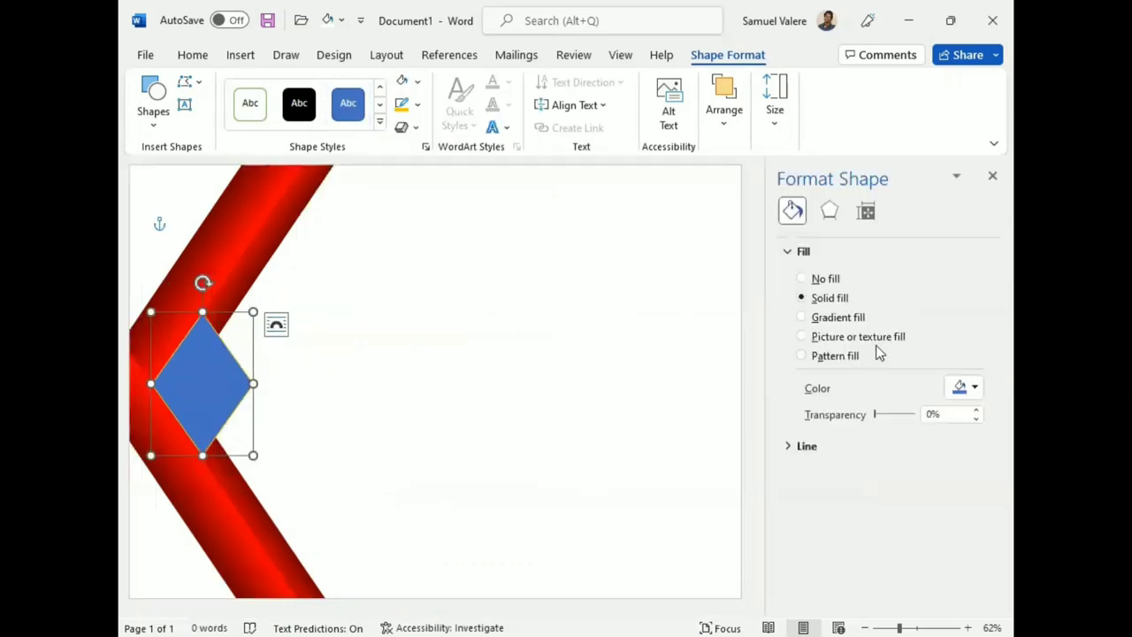
click(803, 318)
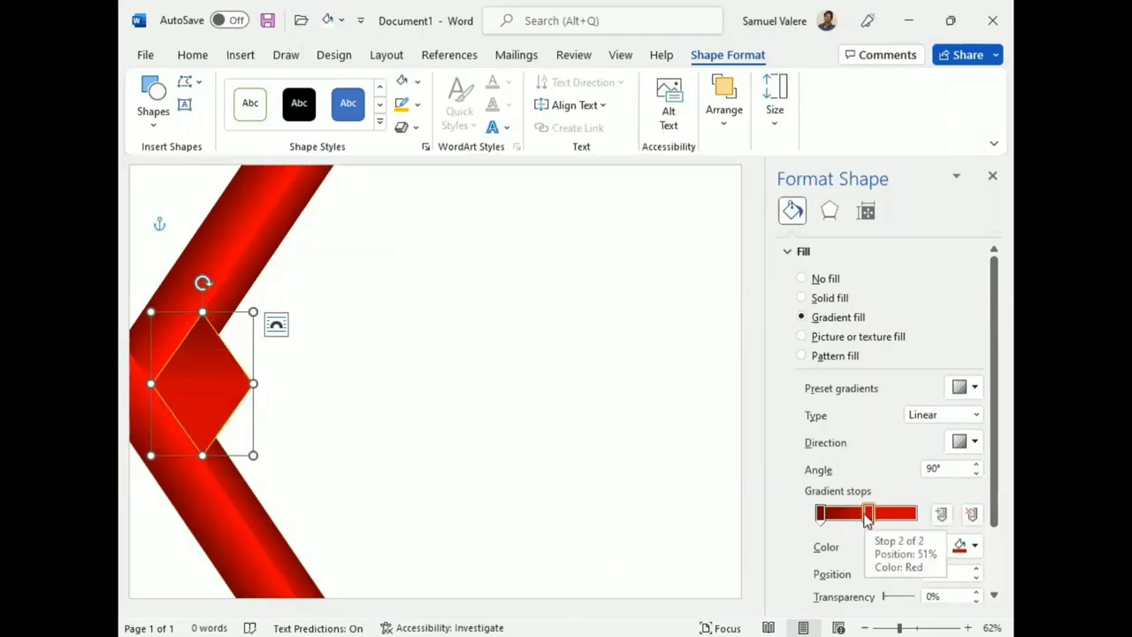
drag(833, 517, 847, 520)
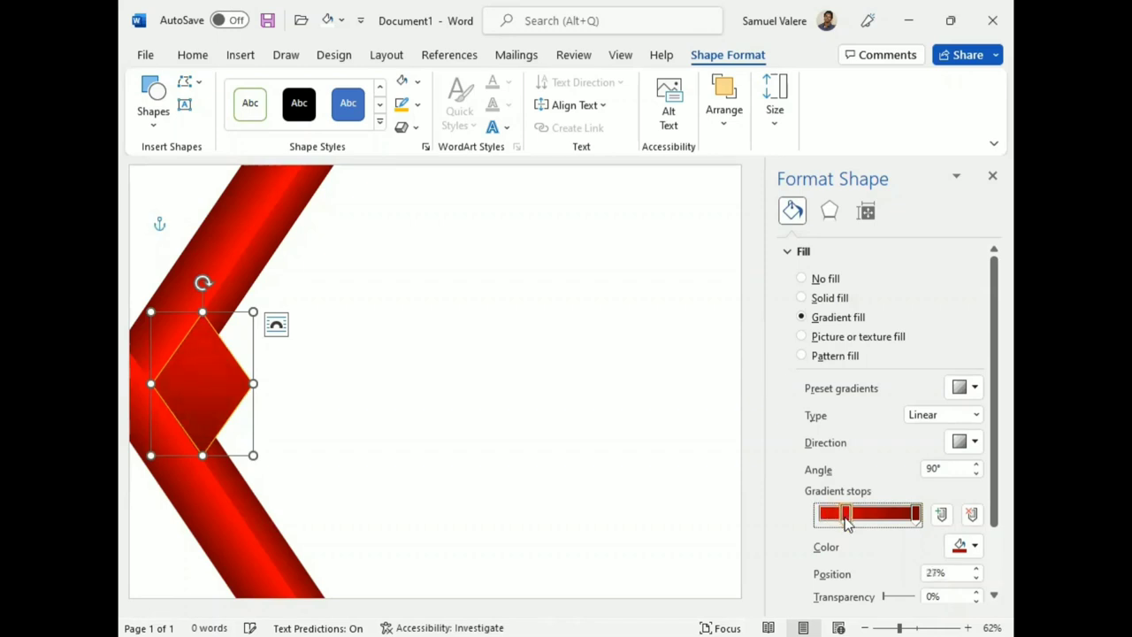
click(975, 442)
click(957, 470)
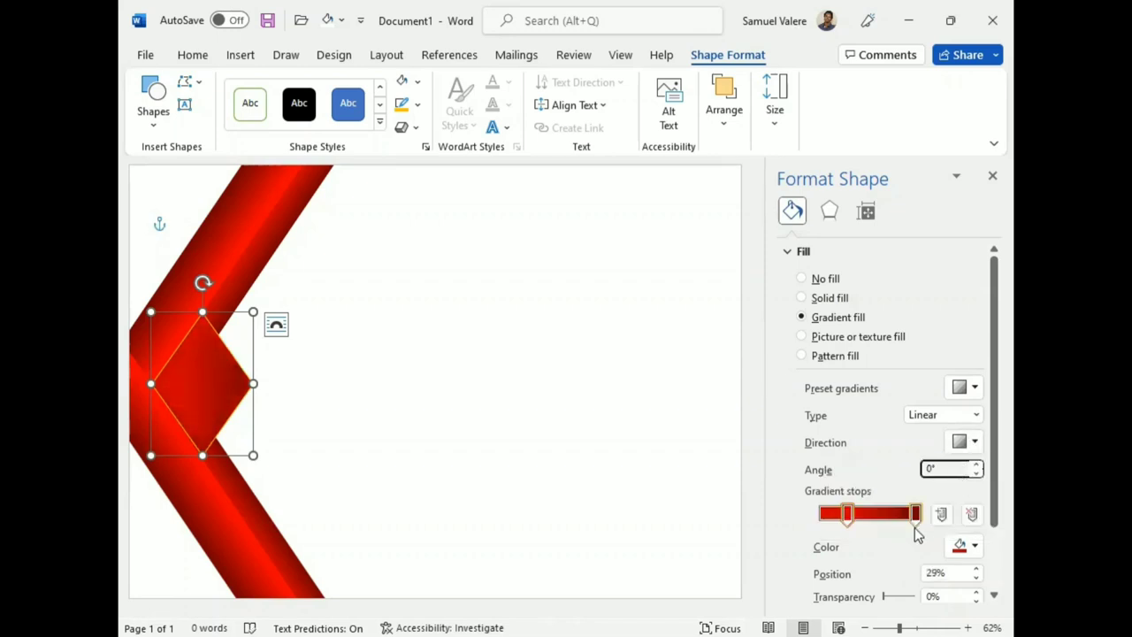
drag(842, 520, 859, 525)
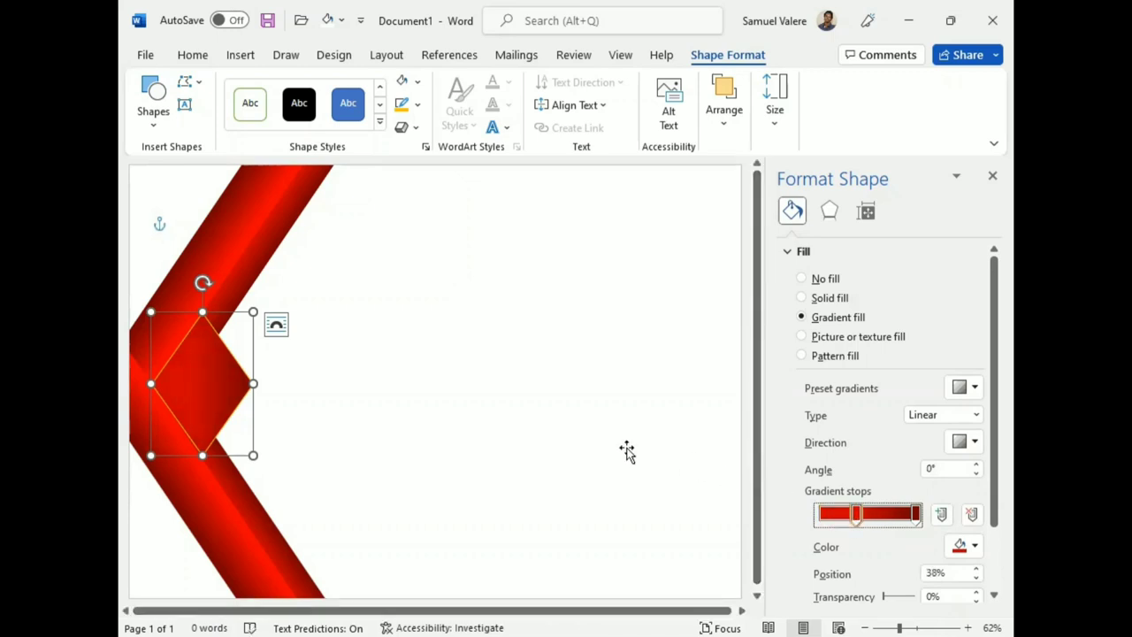
Enlarge the diamond slightly with its handles and nudge it right with Ctrl+Right.
drag(253, 455, 258, 458)
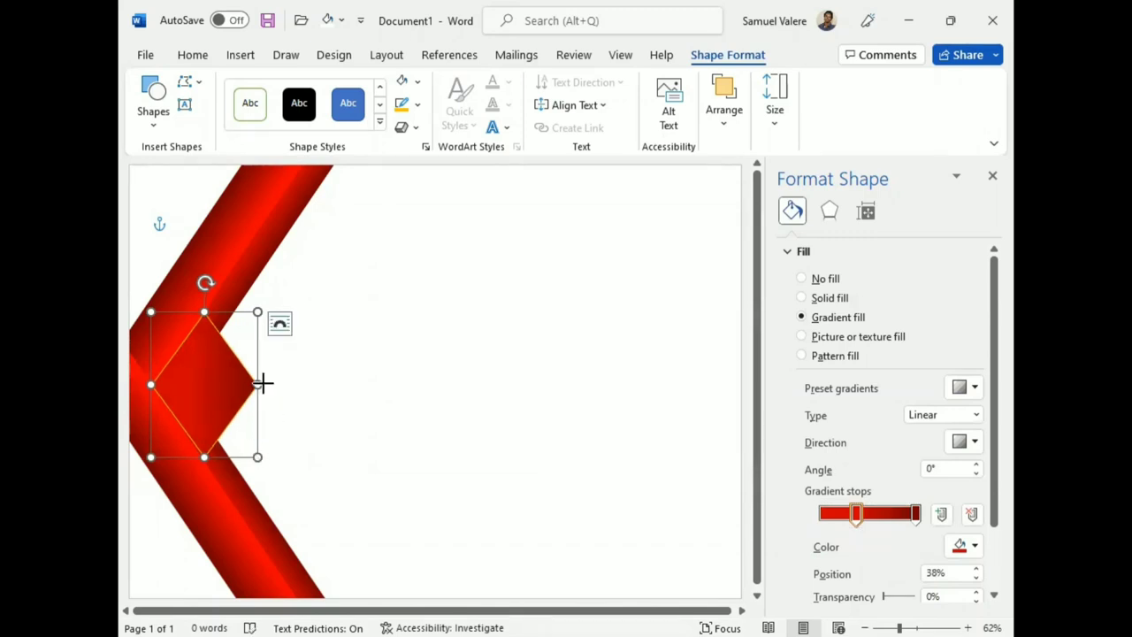
drag(258, 384, 268, 384)
drag(269, 458, 269, 465)
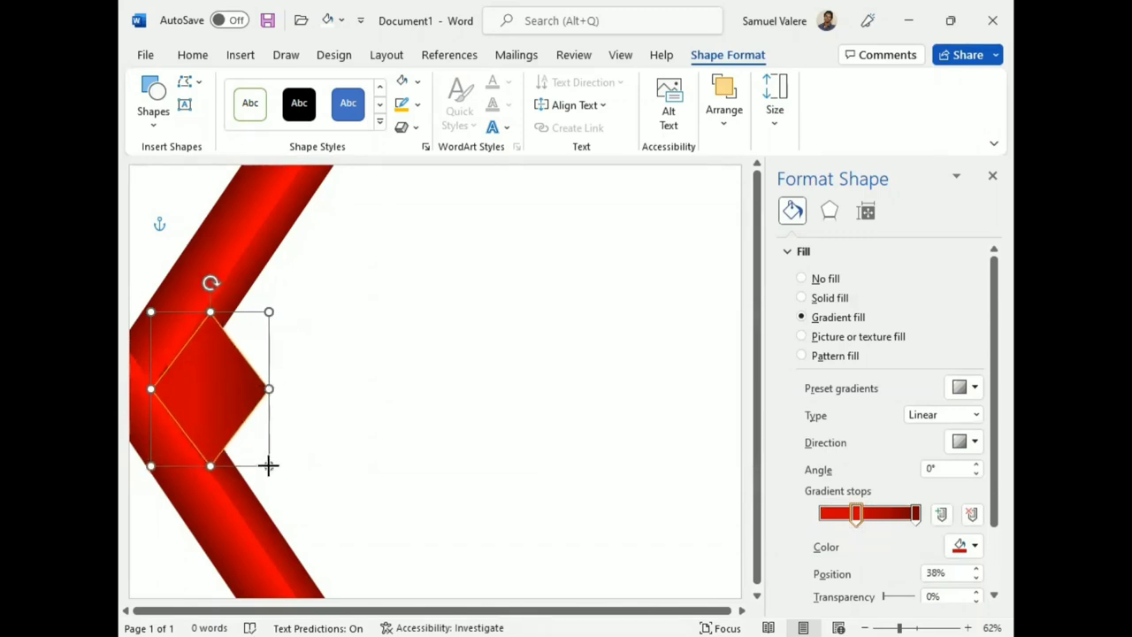
drag(269, 311, 271, 299)
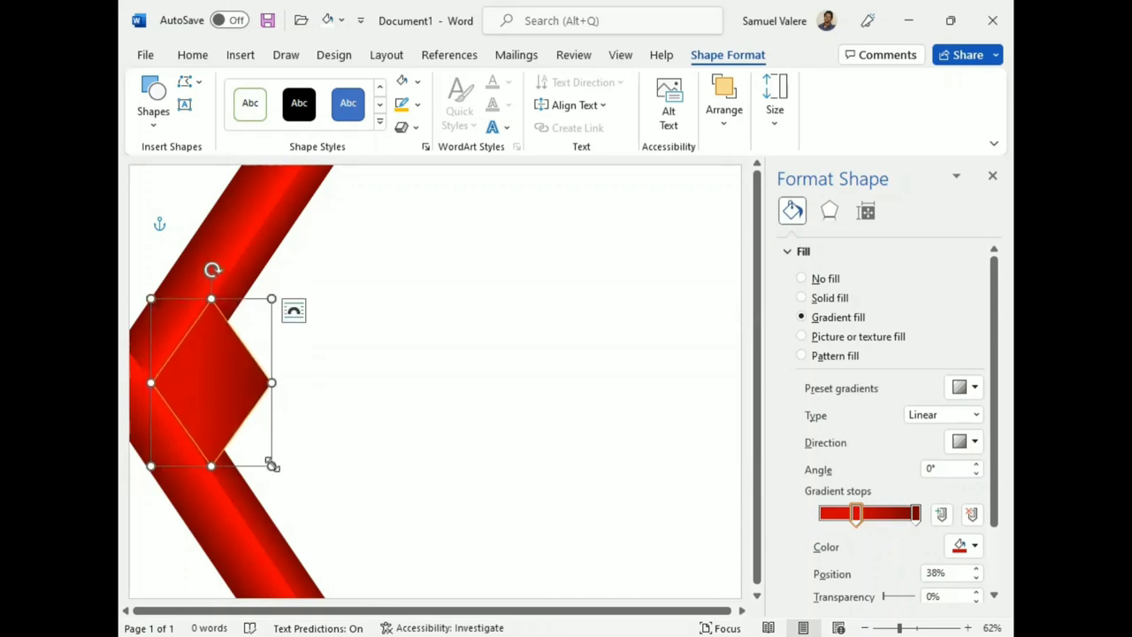
drag(272, 466, 272, 471)
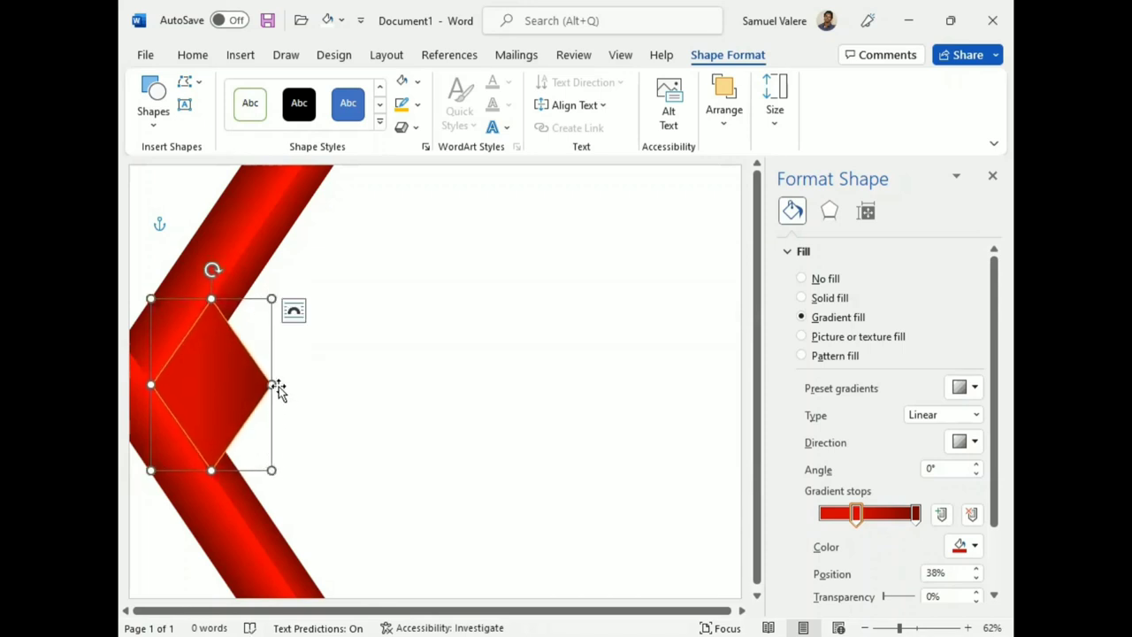
key(ctrl+Right)
key(ctrl+Right)
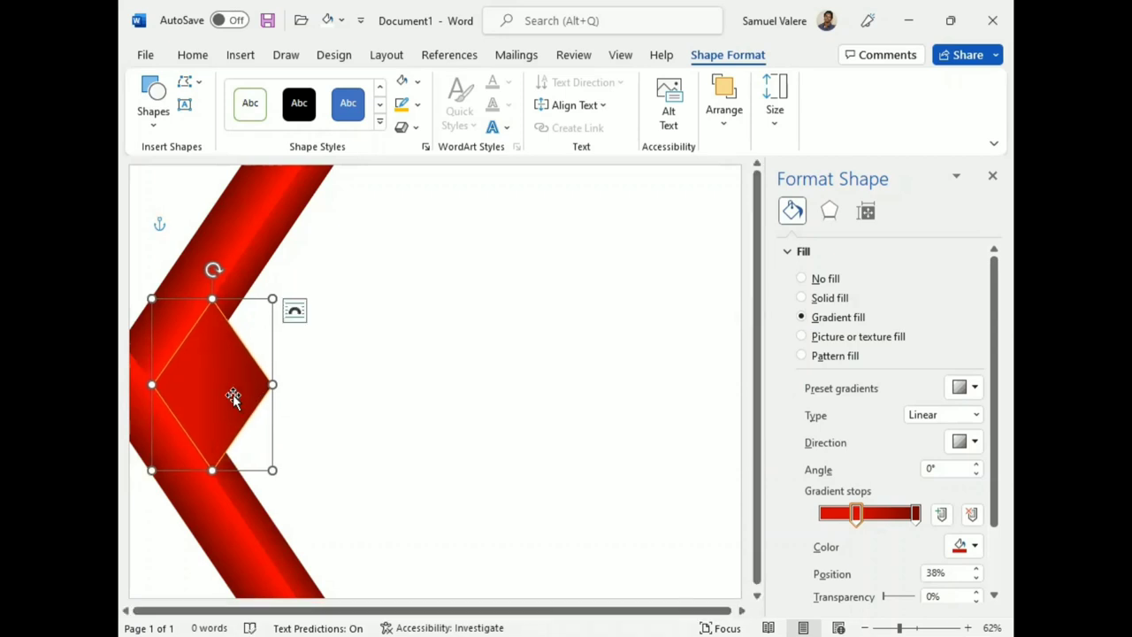
click(394, 380)
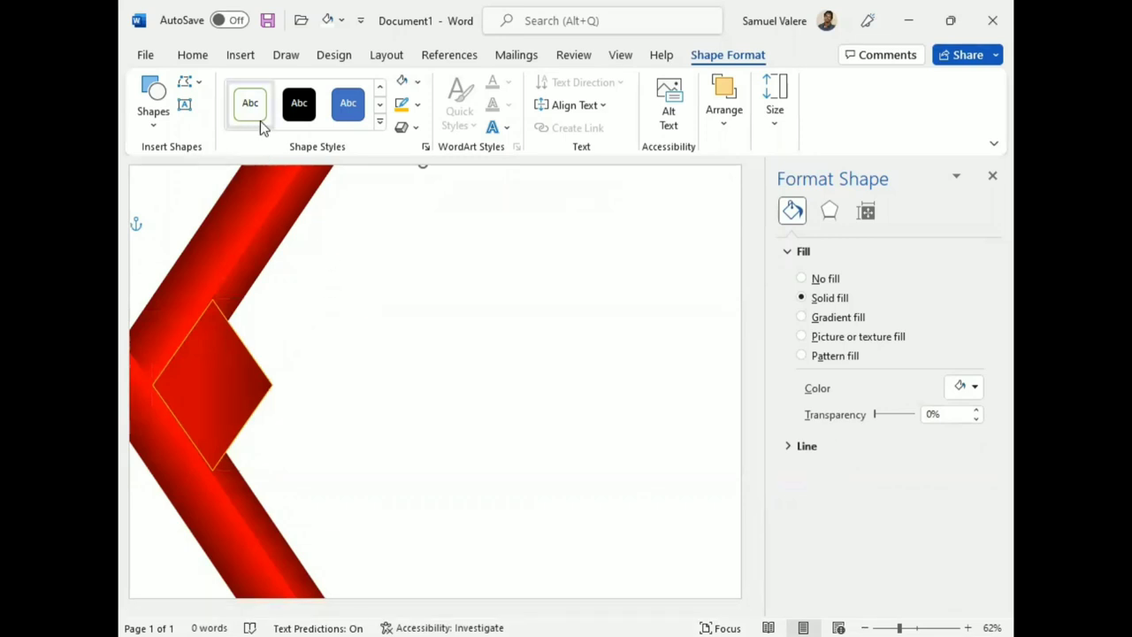
Draw a text box to the right of the chevron and size it.
click(184, 105)
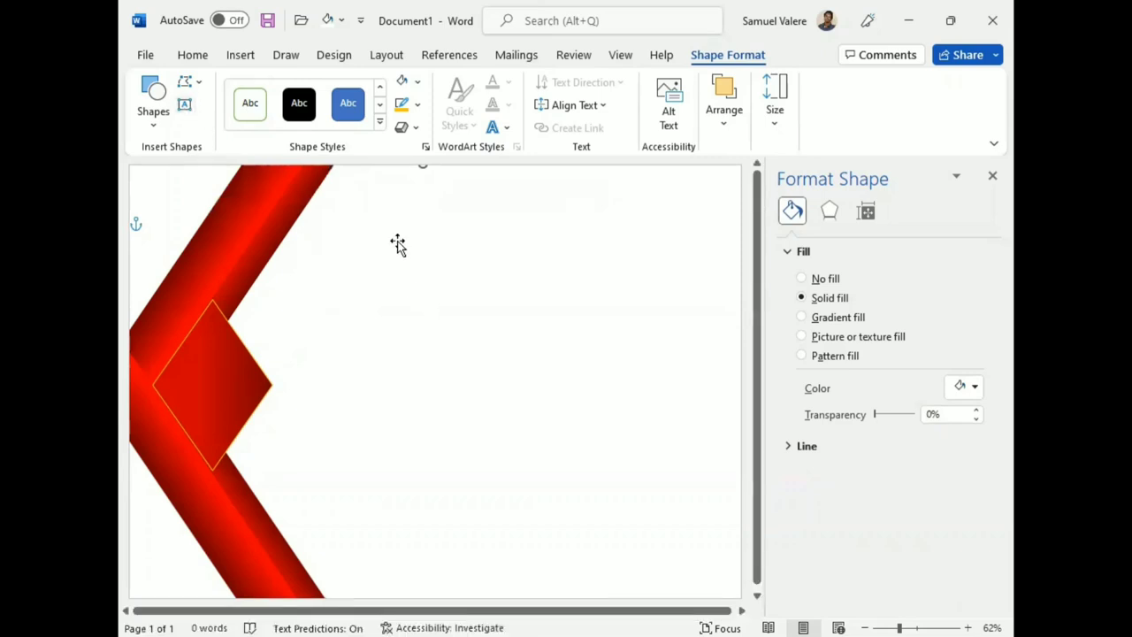
click(463, 268)
key(ctrl+z)
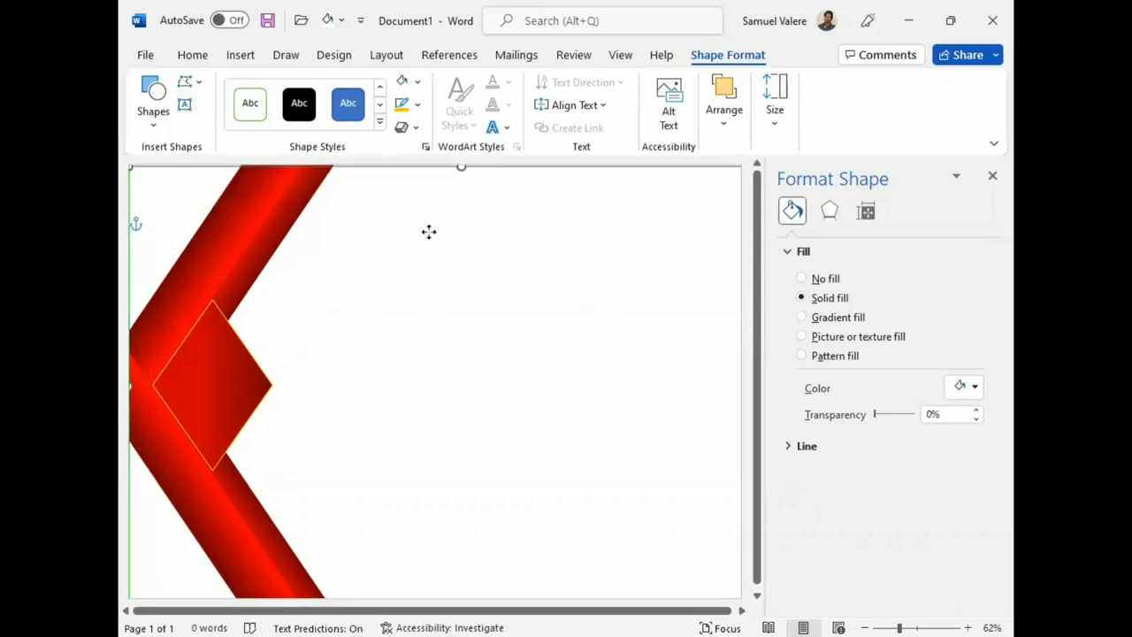
click(184, 105)
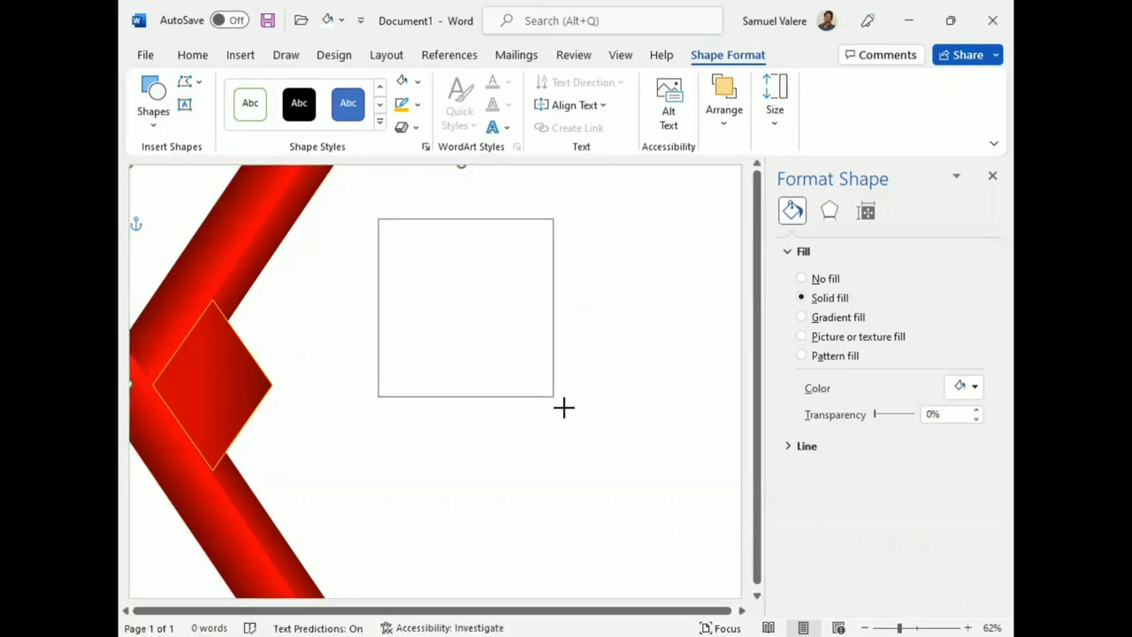
drag(379, 220, 559, 403)
drag(682, 317, 765, 317)
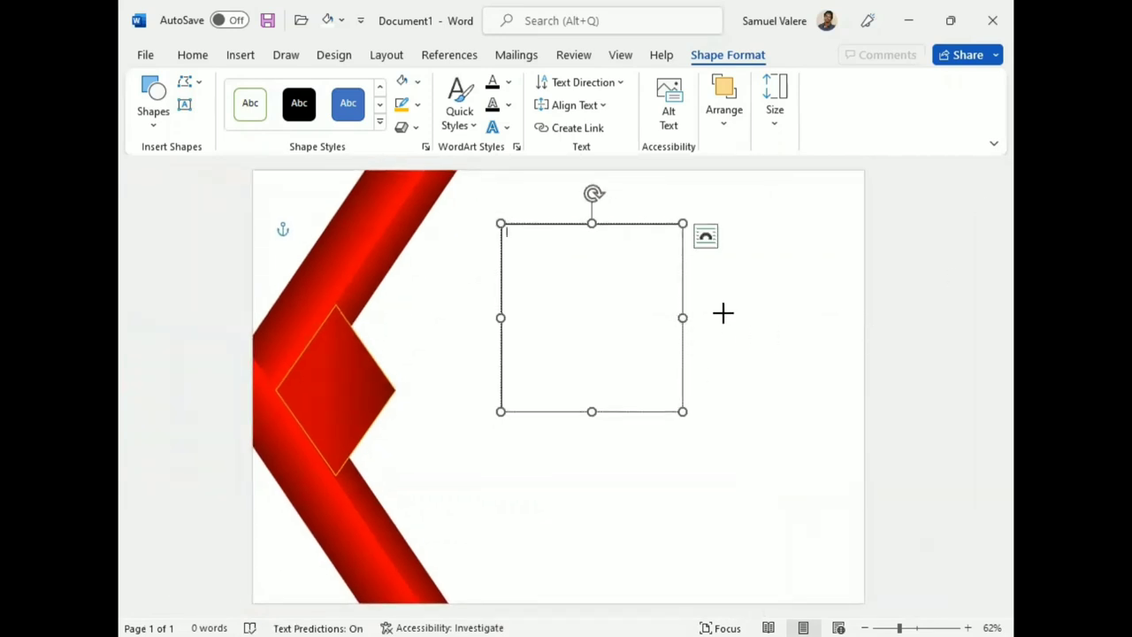
click(638, 316)
drag(633, 412, 632, 288)
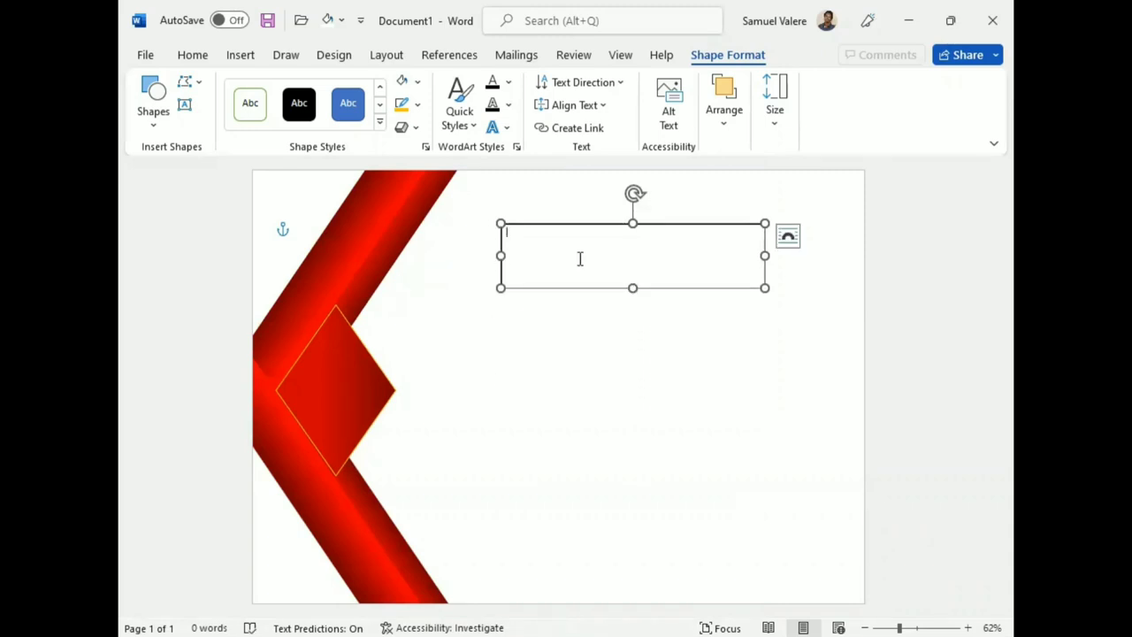
Type the word certificate, centre it, enlarge it and make it all uppercase.
text(certificate)
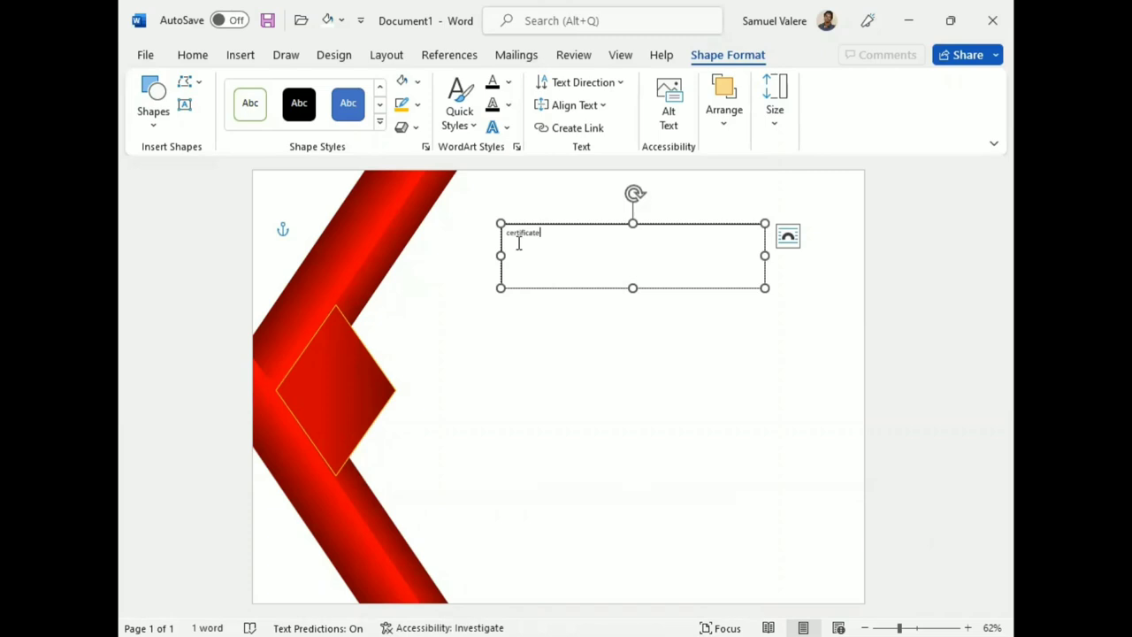
double_click(522, 232)
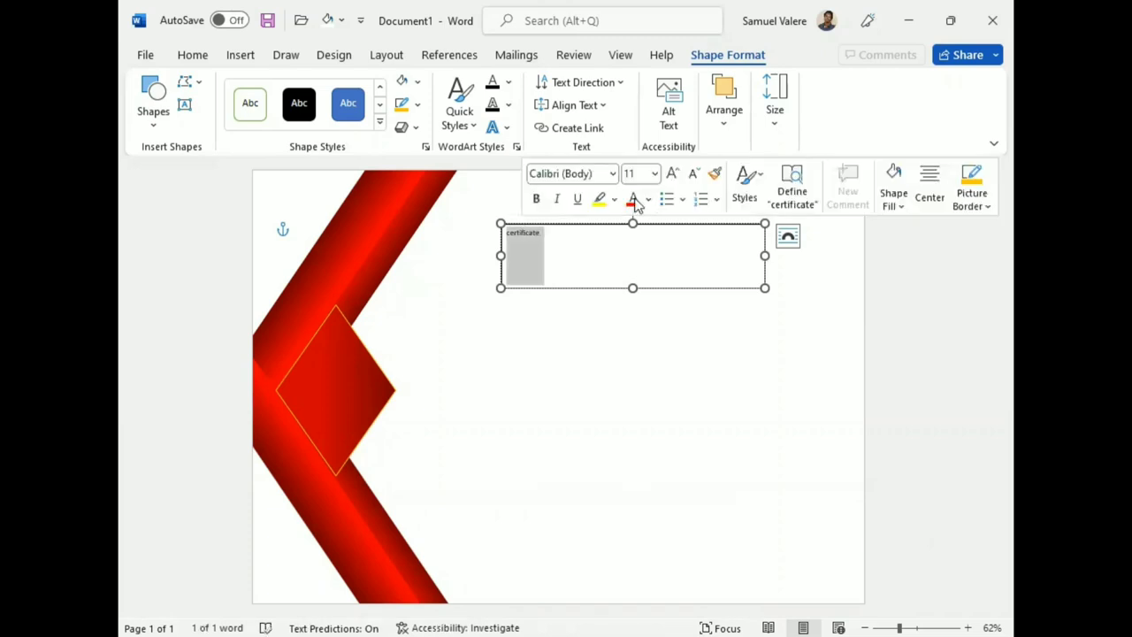
click(200, 58)
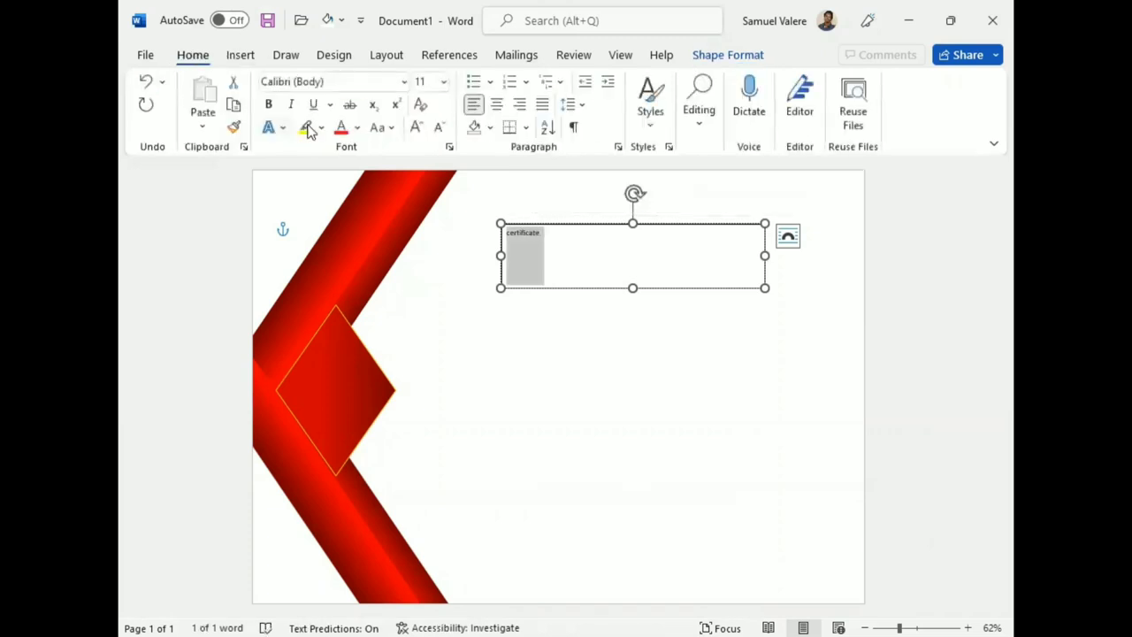
click(497, 105)
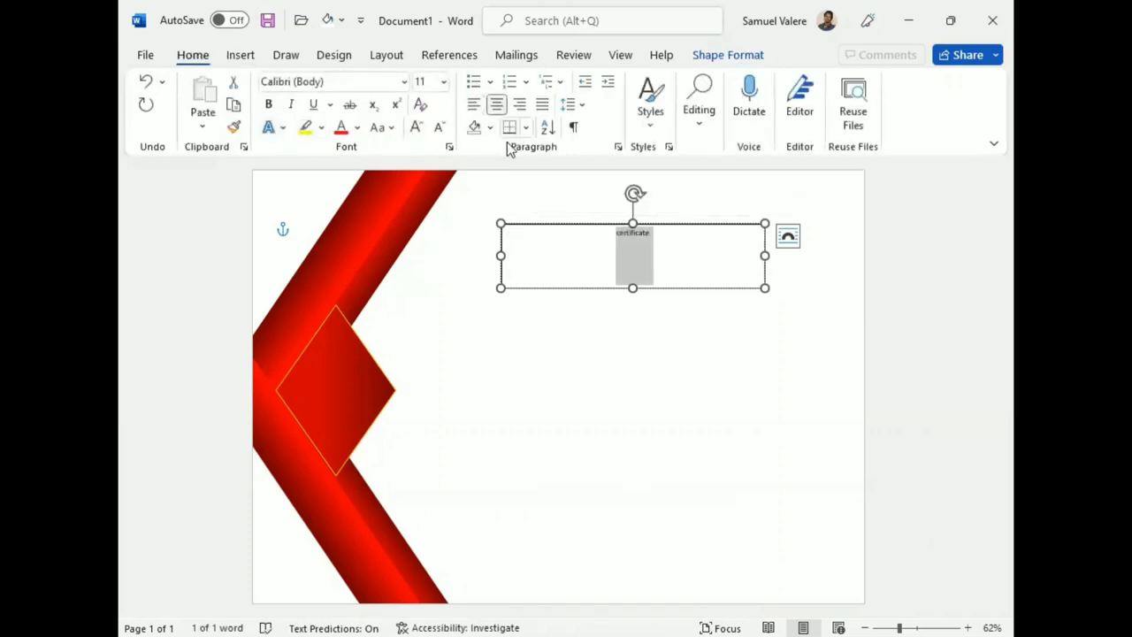
click(417, 127)
click(417, 128)
click(417, 128)
click(418, 127)
click(417, 127)
click(418, 127)
click(417, 127)
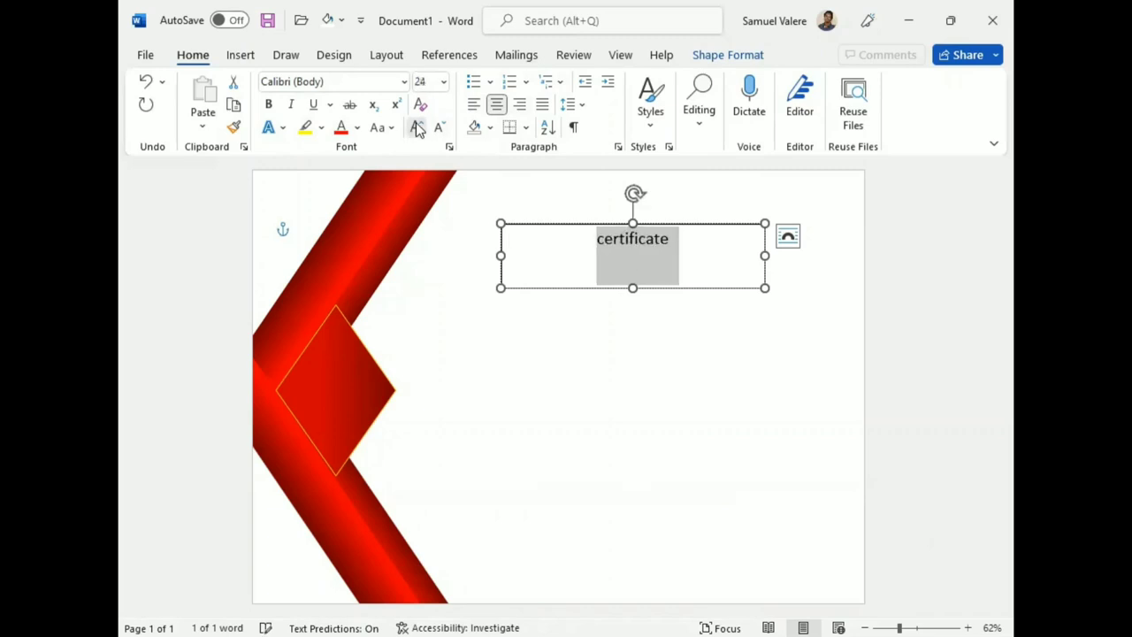
click(417, 127)
click(417, 128)
click(418, 127)
click(389, 131)
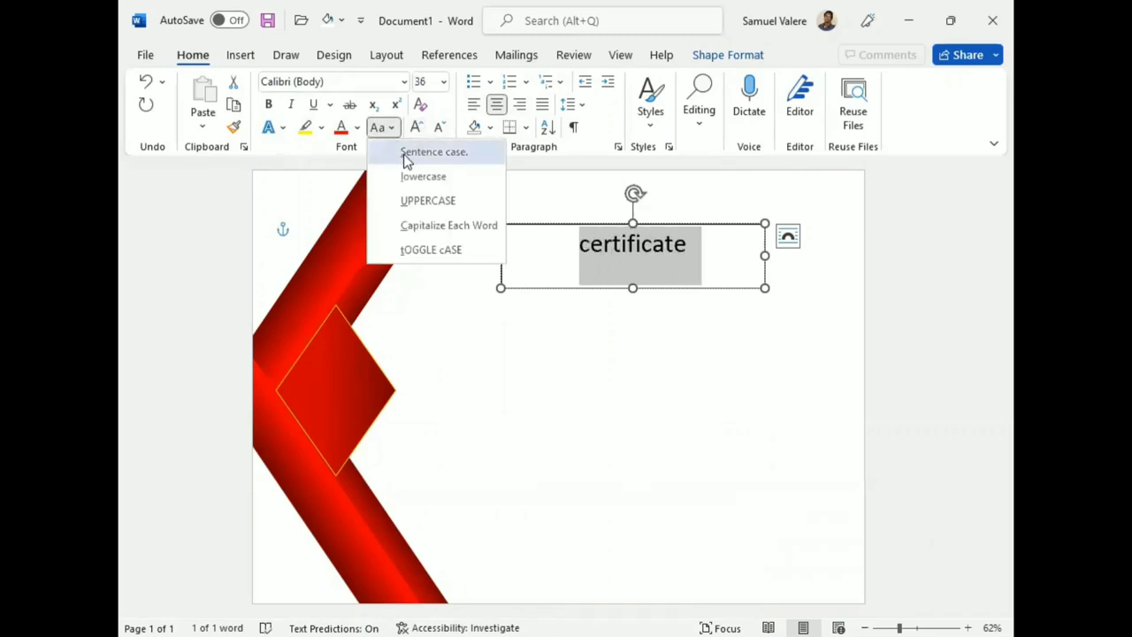
click(425, 203)
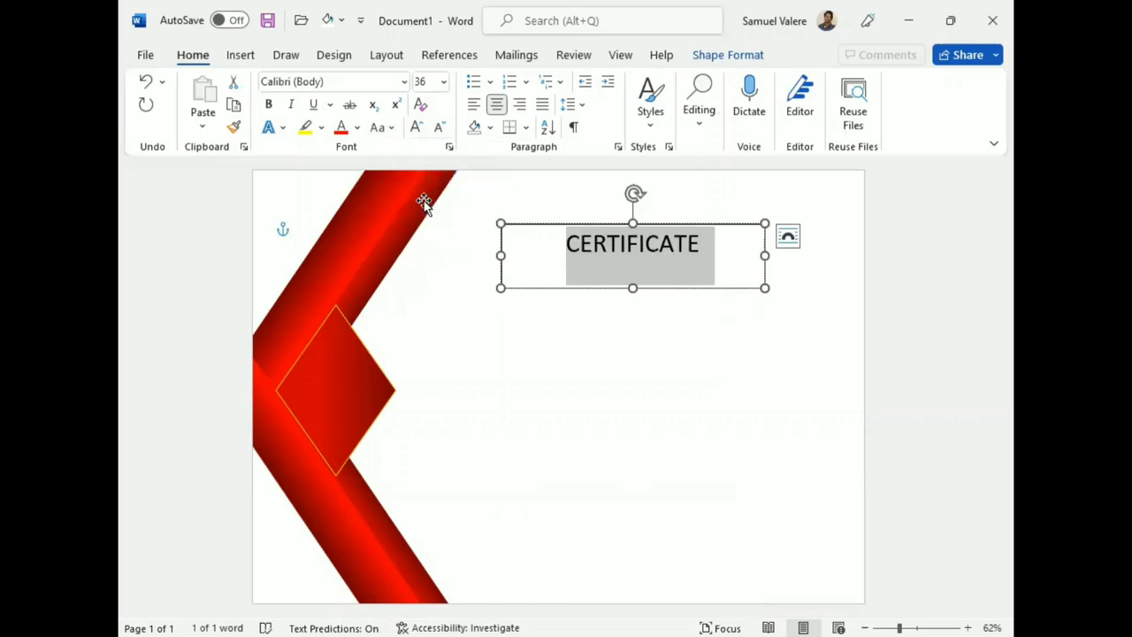
Try 72 and 48 pt, settle the title on 60 pt, and resize the box to fit.
double_click(419, 129)
double_click(419, 130)
double_click(420, 129)
double_click(419, 129)
click(442, 130)
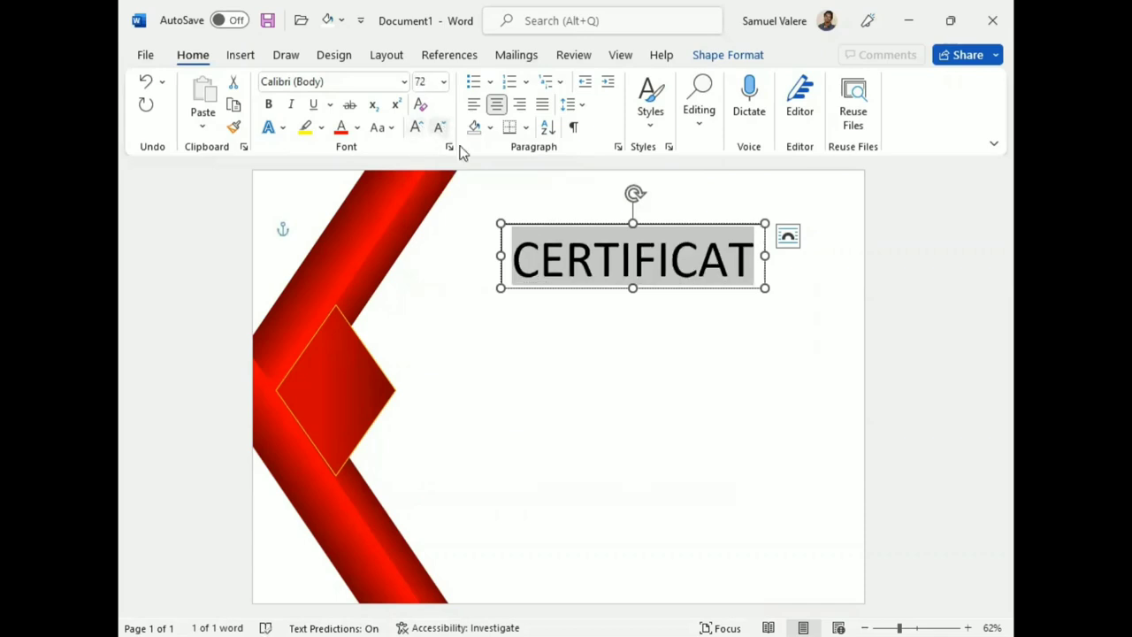
drag(500, 256, 457, 255)
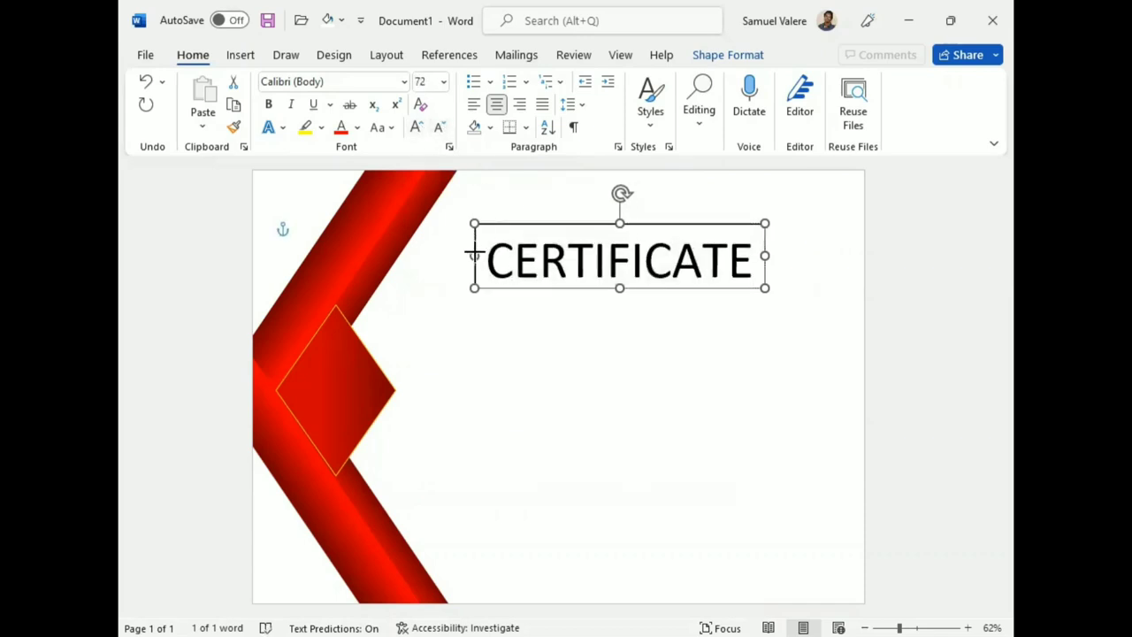
click(440, 126)
click(430, 82)
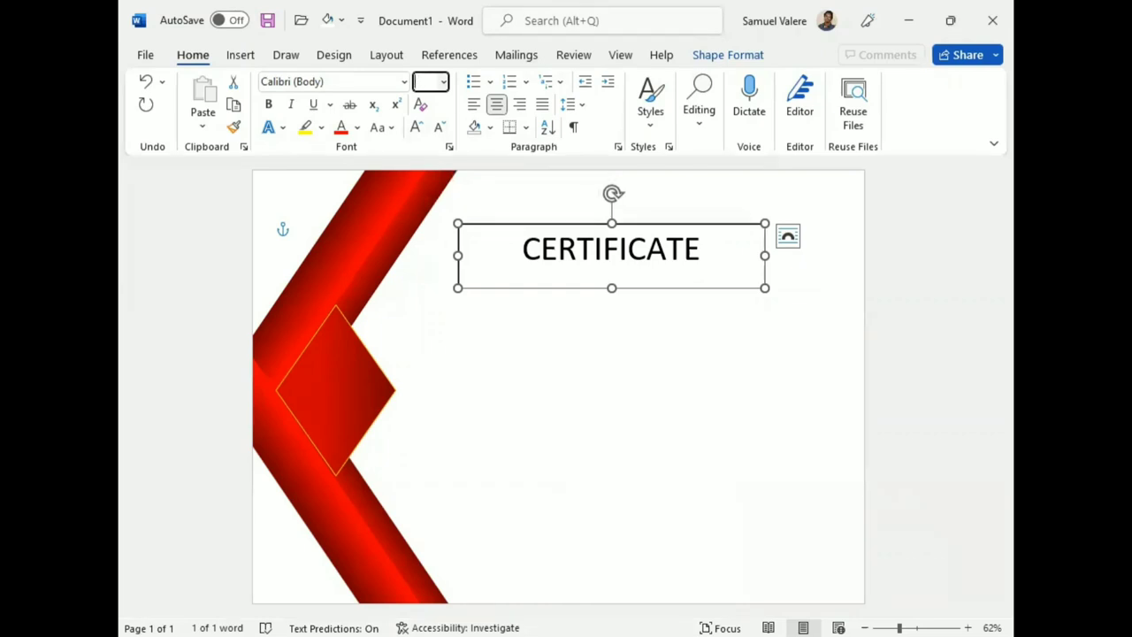
text(60)
key(Return)
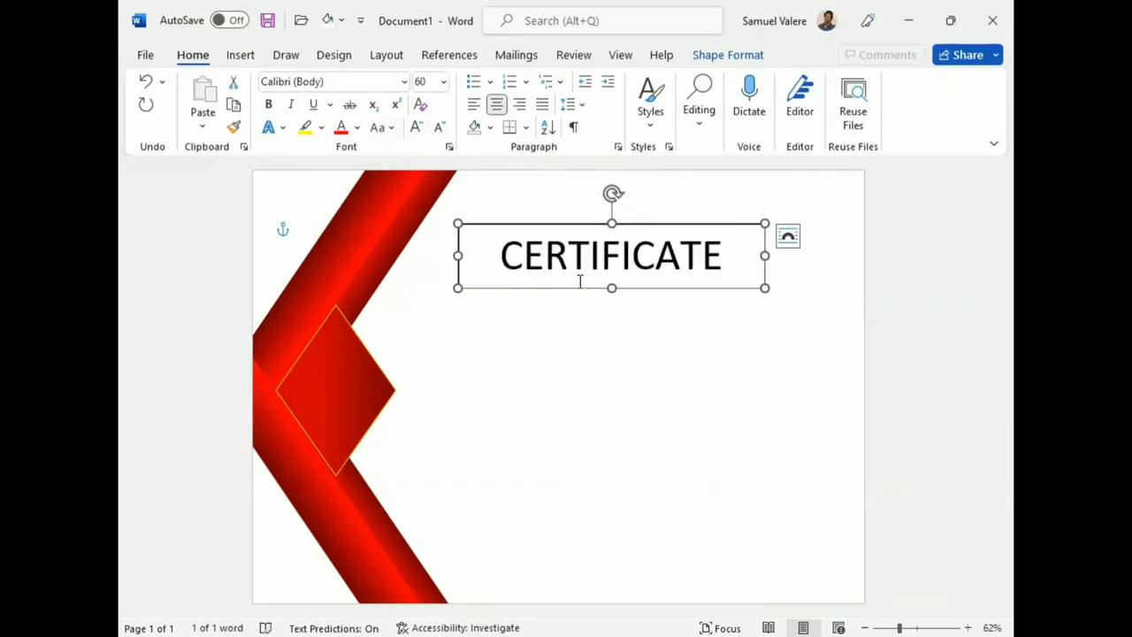
drag(611, 287, 611, 285)
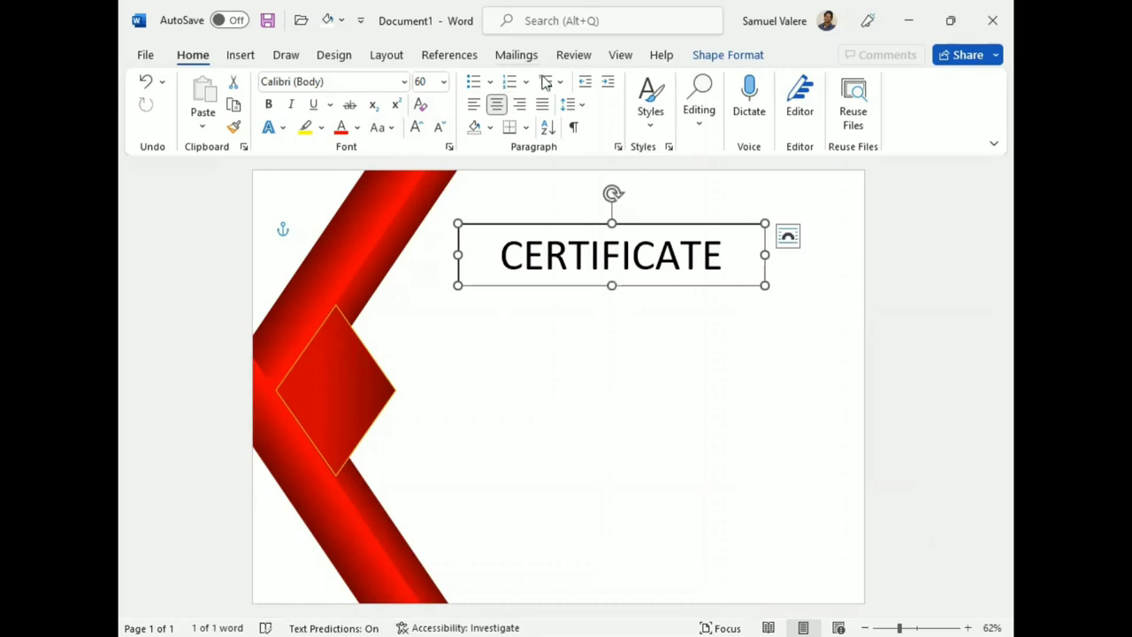
click(728, 55)
Remove the CERTIFICATE box's fill and outline and shift it left toward the chevron.
click(418, 81)
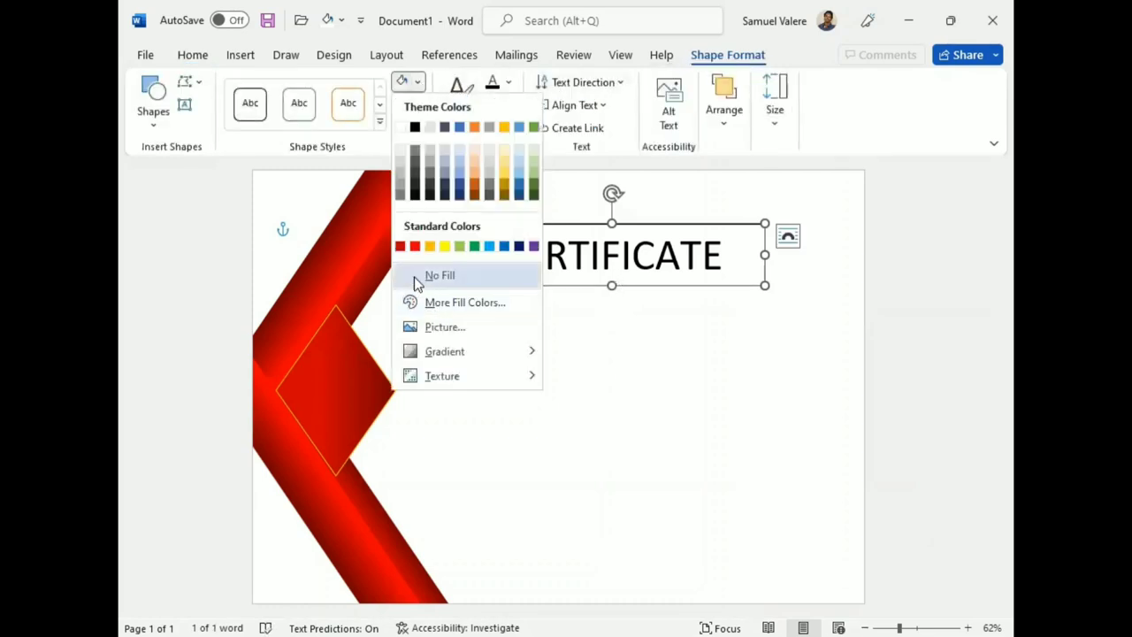
click(407, 277)
click(419, 104)
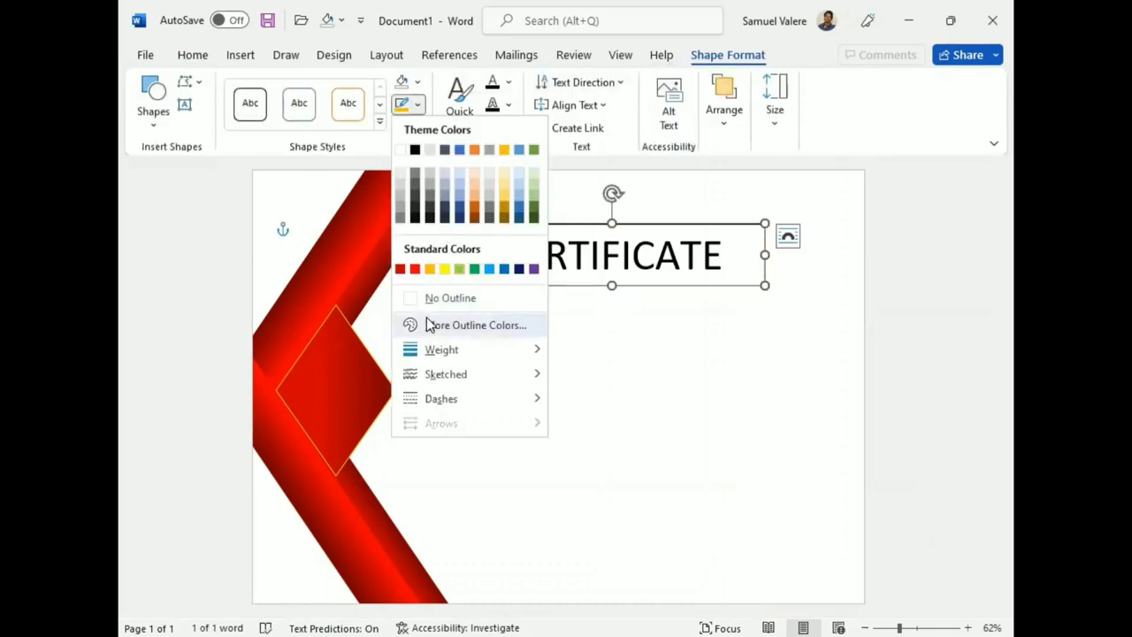
click(406, 295)
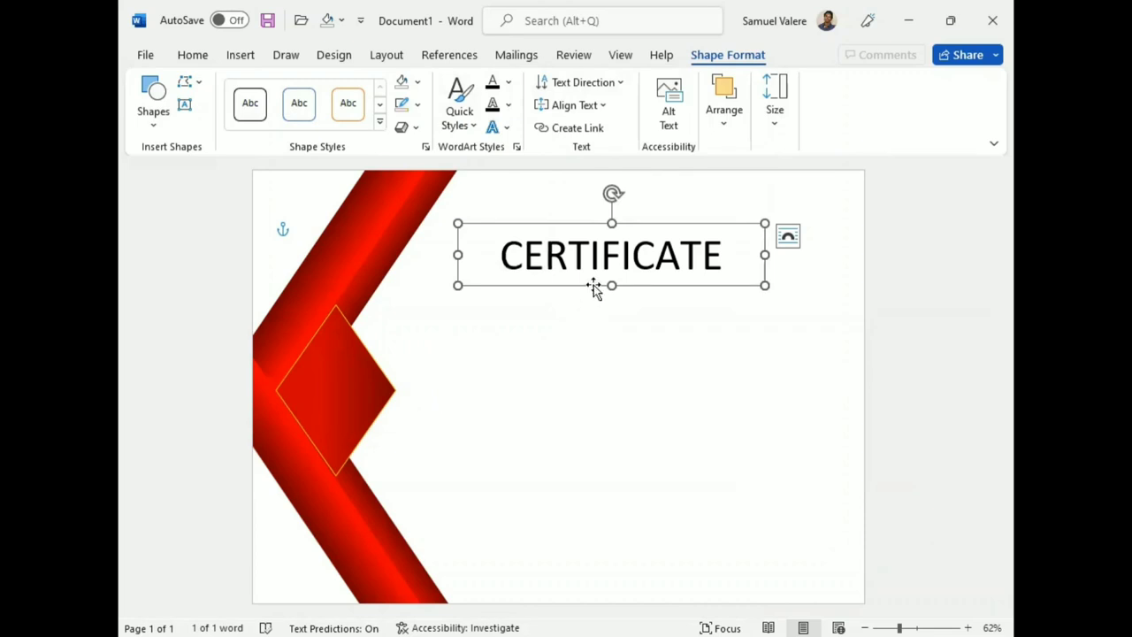
mouse_move(593, 284)
mouse_down()
mouse_move(532, 272)
mouse_move(560, 272)
mouse_up()
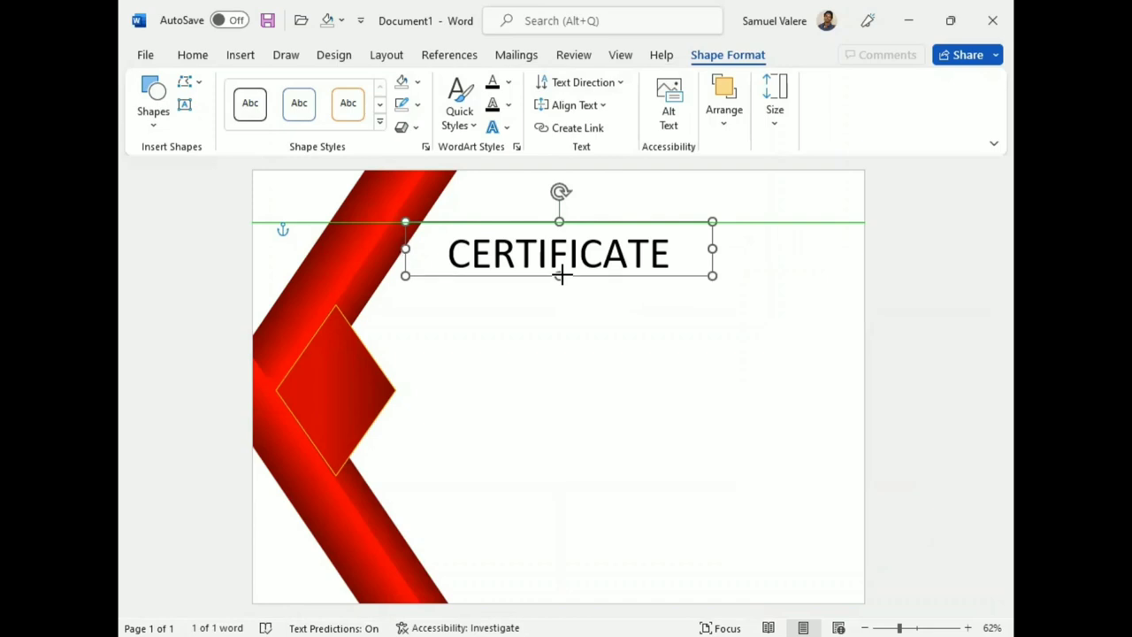
Add a text box below CERTIFICATE reading 'Of appreciation', made uppercase and centred.
click(185, 106)
drag(470, 286, 633, 334)
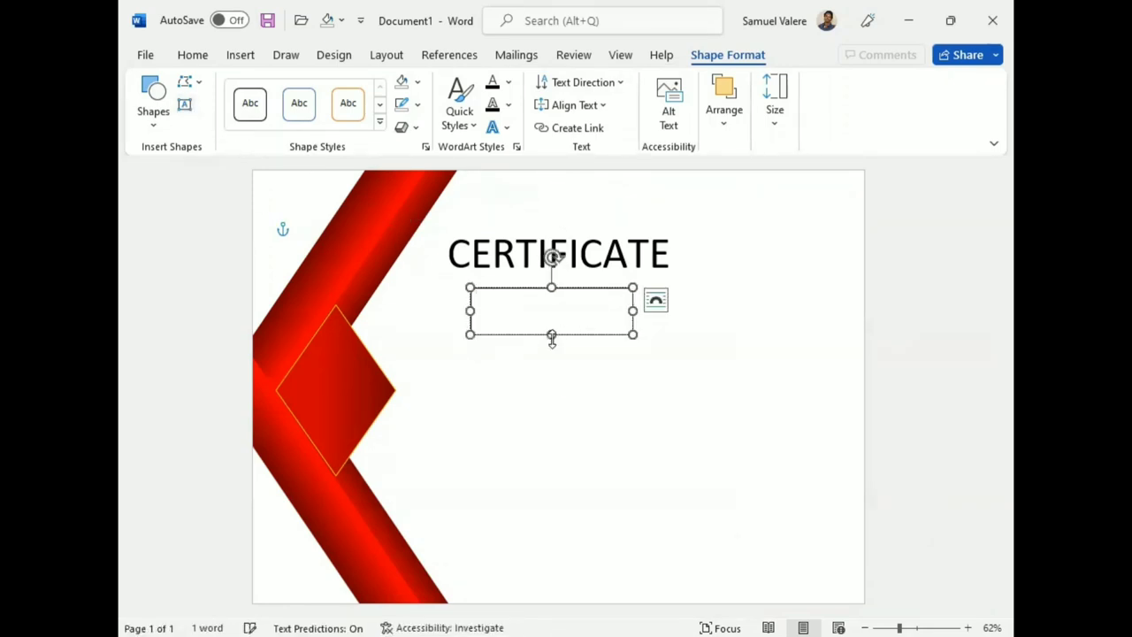
text(Of appreciation)
triple_click(508, 298)
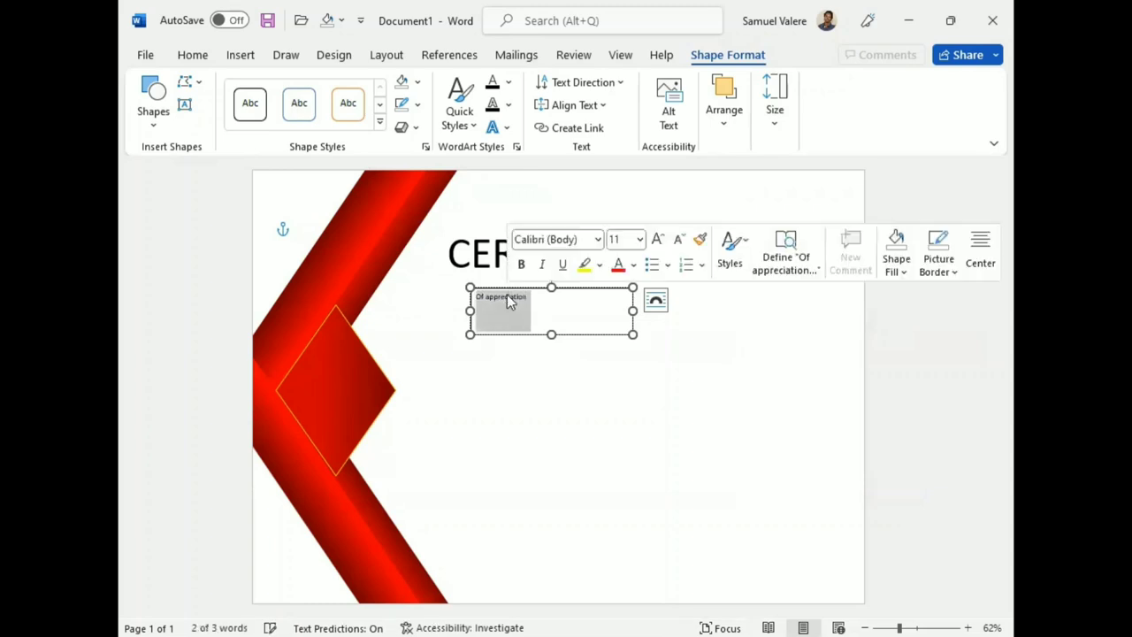
click(551, 255)
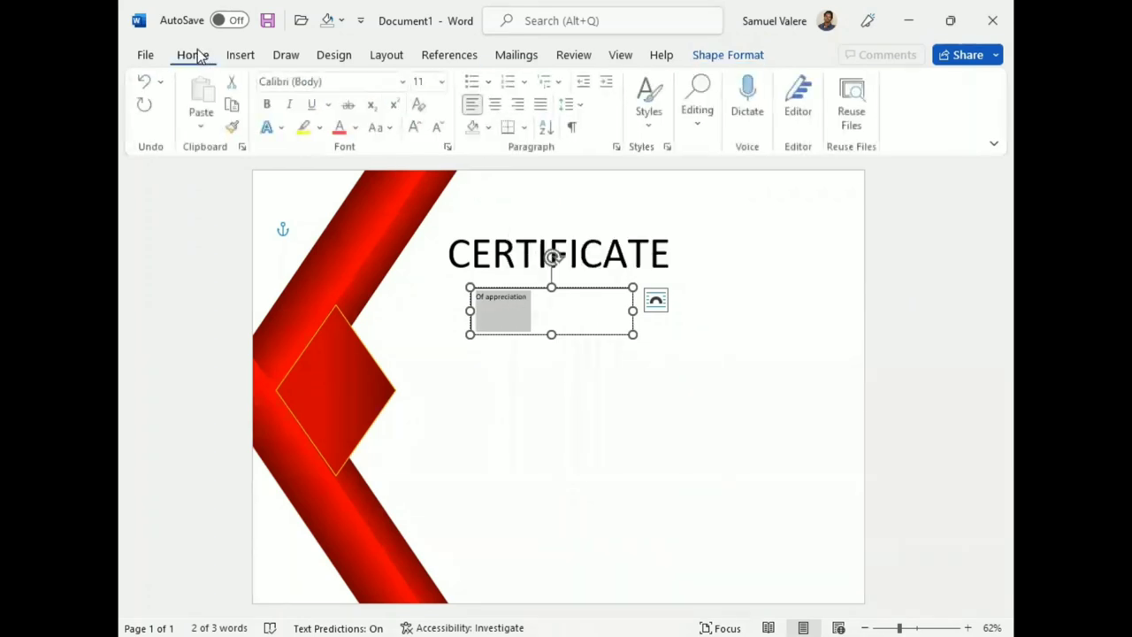
click(415, 126)
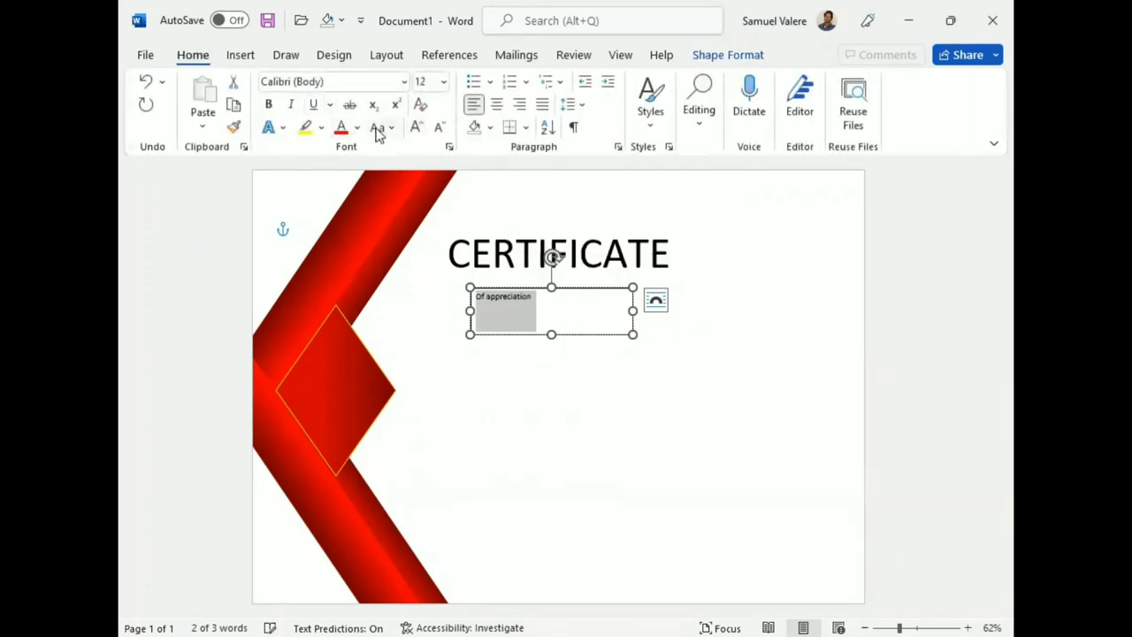
click(389, 129)
click(431, 202)
click(497, 104)
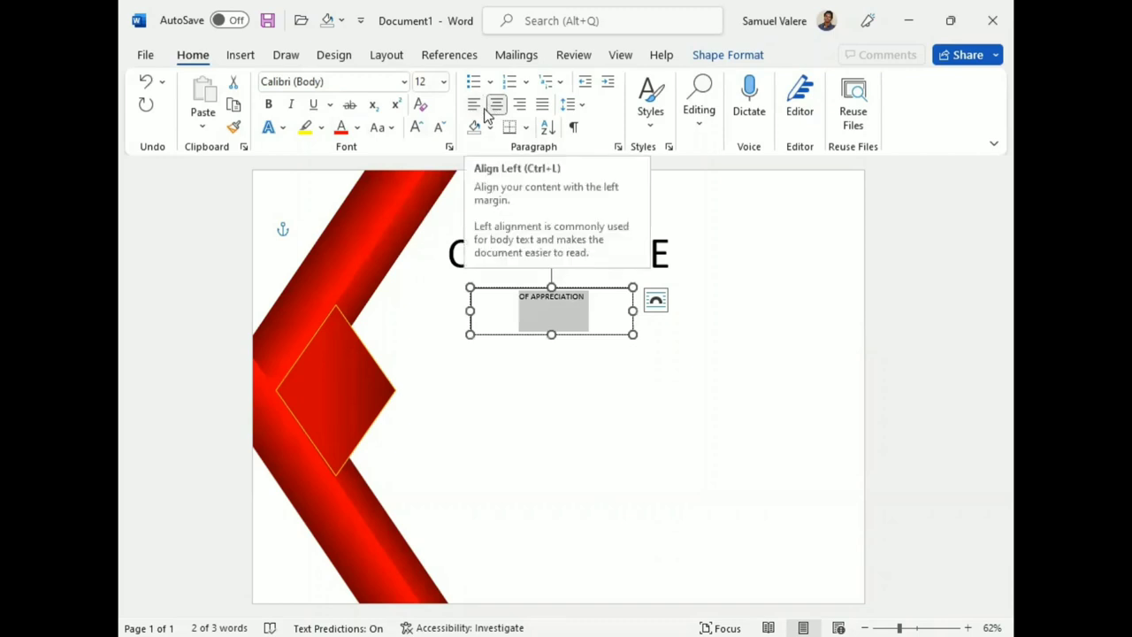
Enlarge OF APPRECIATION to 22 pt and colour it grey.
click(417, 127)
click(417, 128)
click(417, 127)
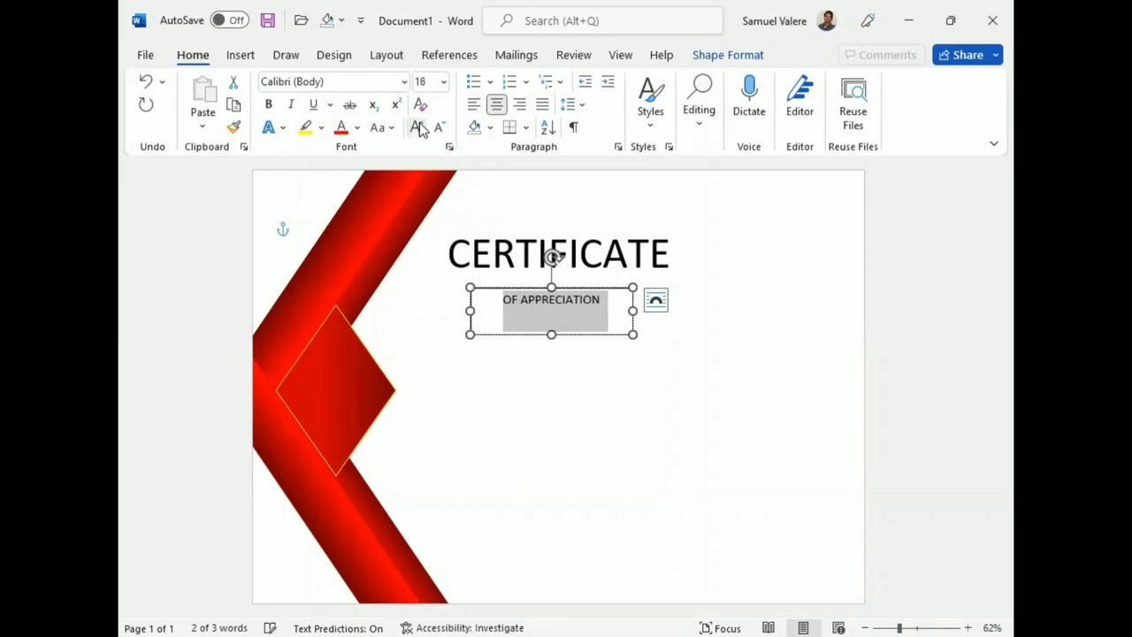
click(417, 128)
click(417, 128)
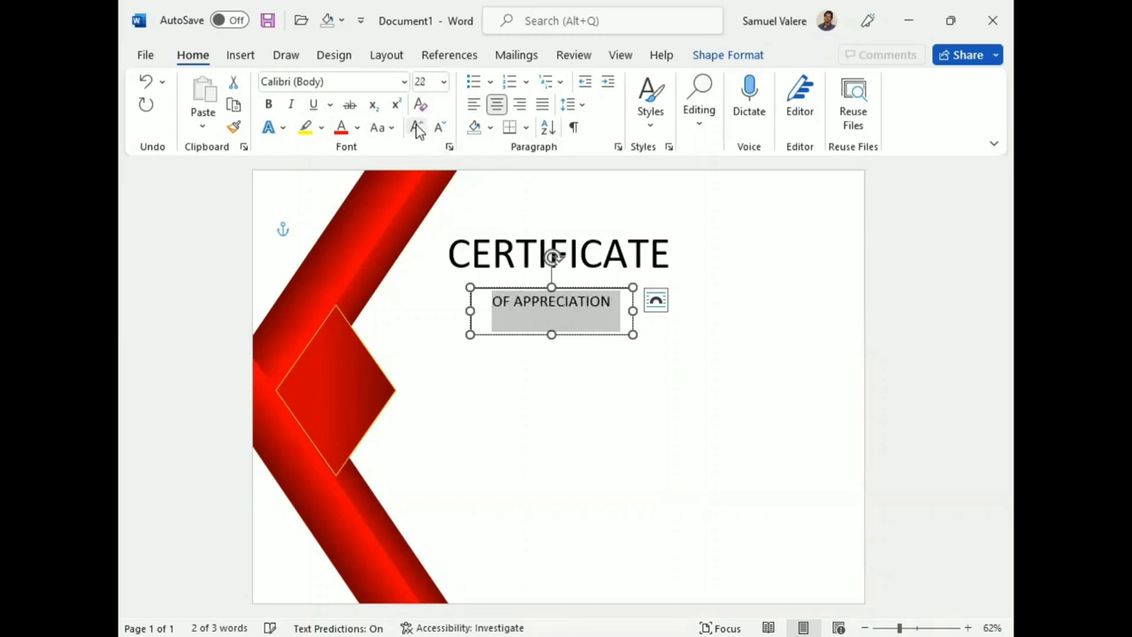
click(356, 128)
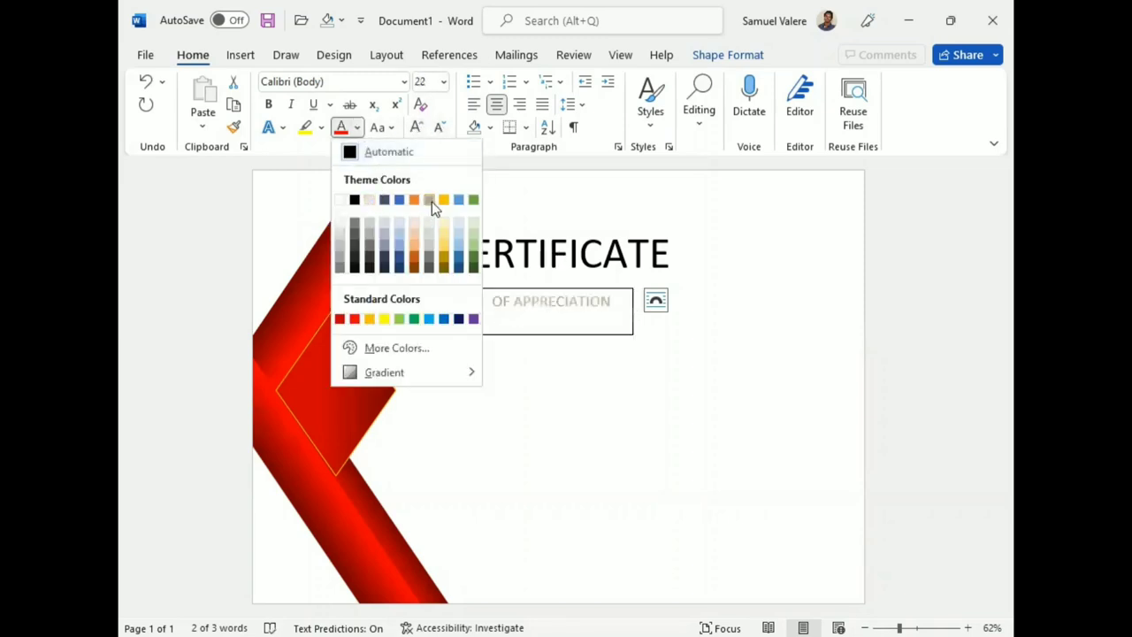
click(426, 255)
Give the subtitle box no fill and no outline, and shorten it to fit the text.
click(728, 55)
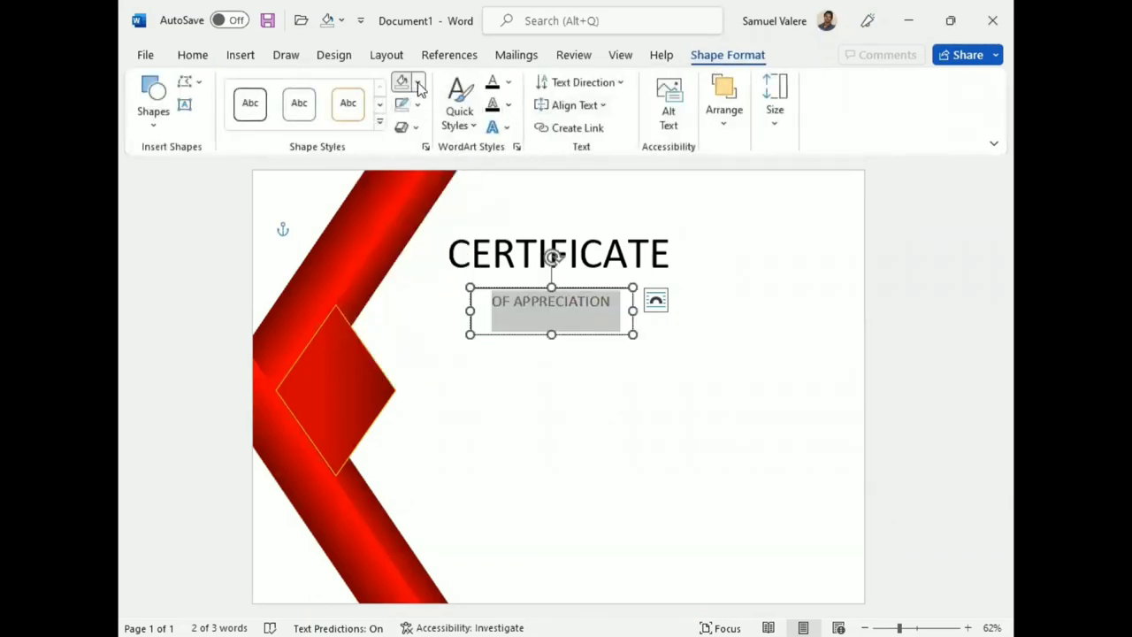
click(409, 82)
click(413, 275)
click(402, 103)
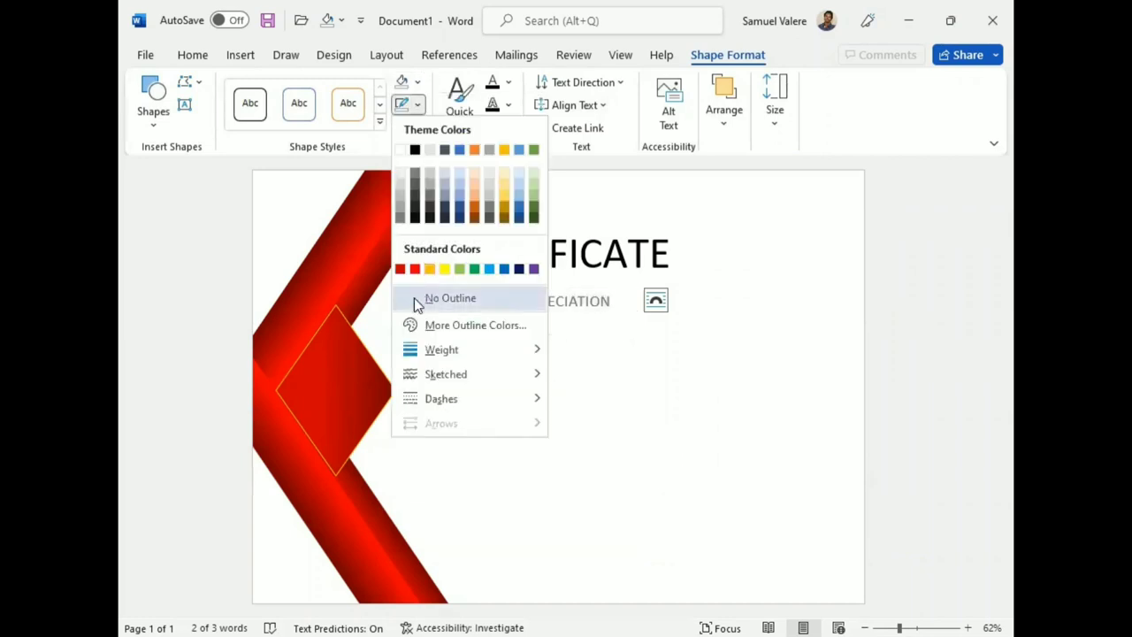
click(414, 297)
drag(552, 335, 551, 314)
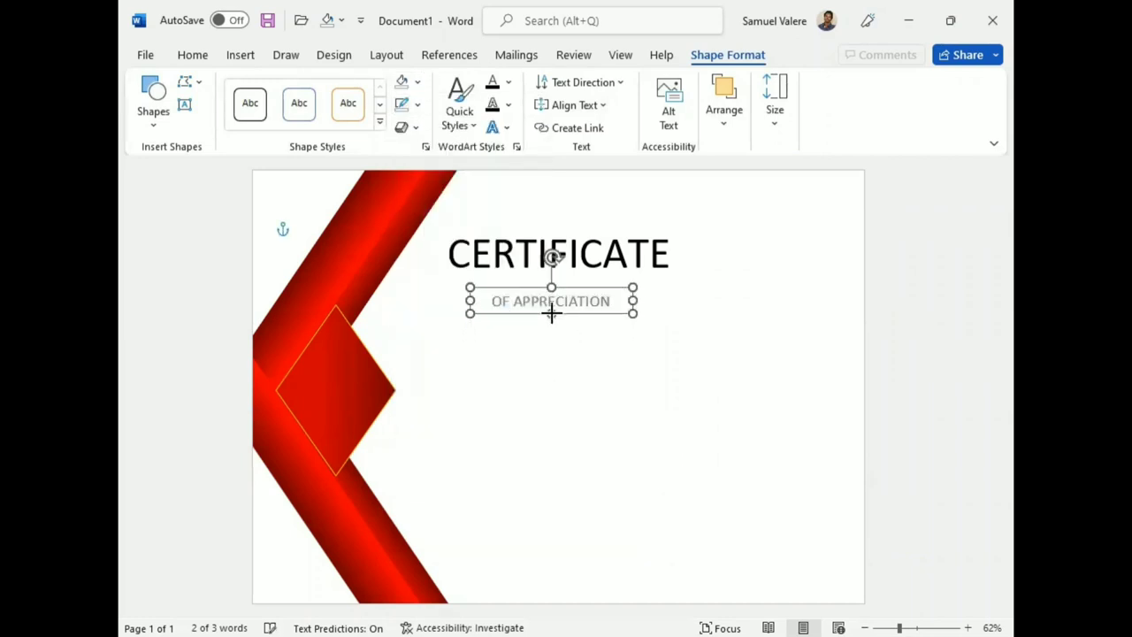
triple_click(566, 301)
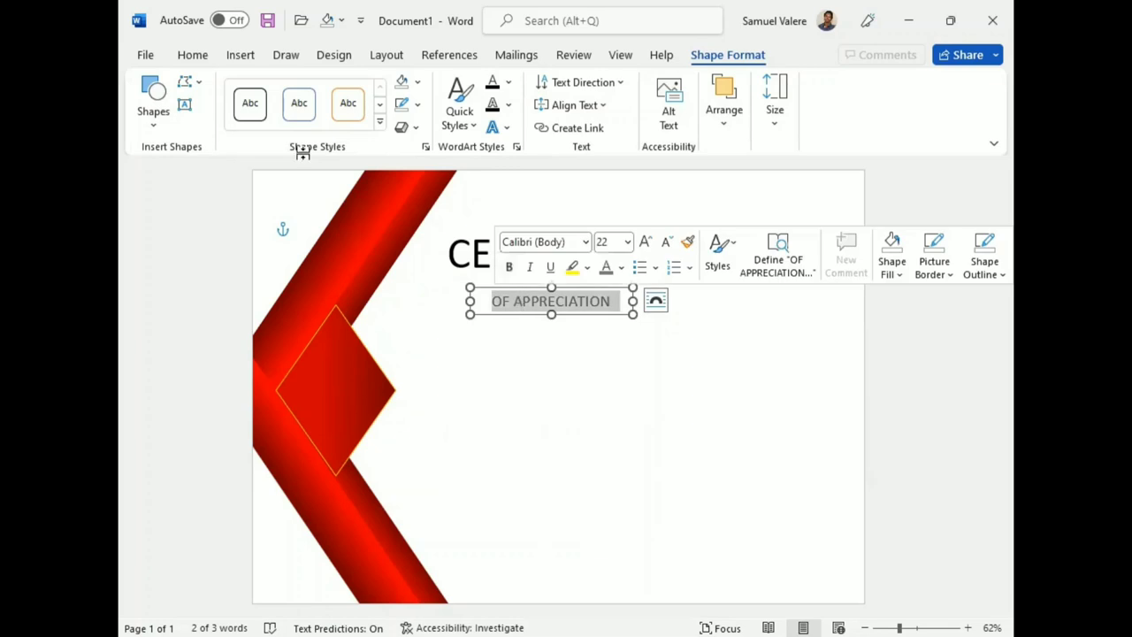
click(193, 55)
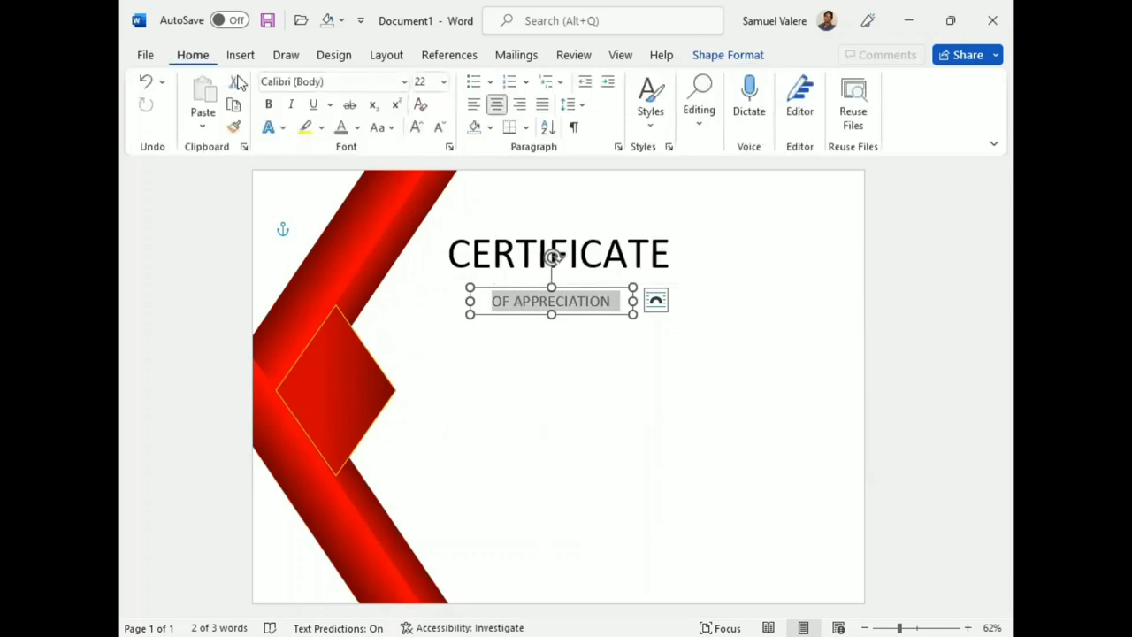
Set OF APPRECIATION's character spacing to Expanded by 1 pt.
click(450, 148)
click(430, 125)
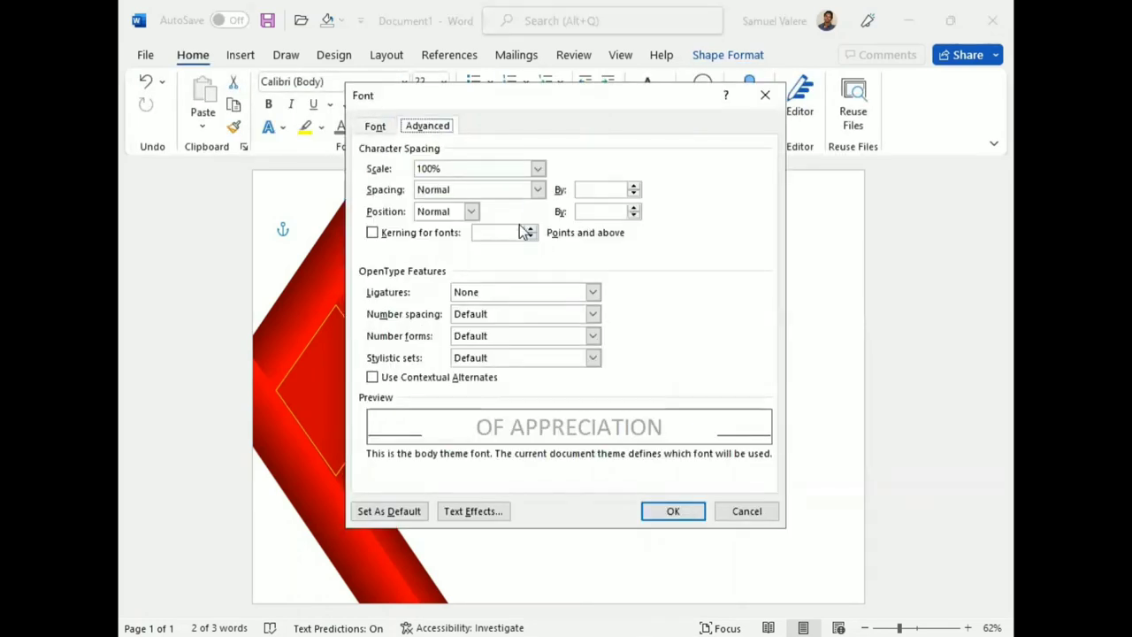
click(538, 190)
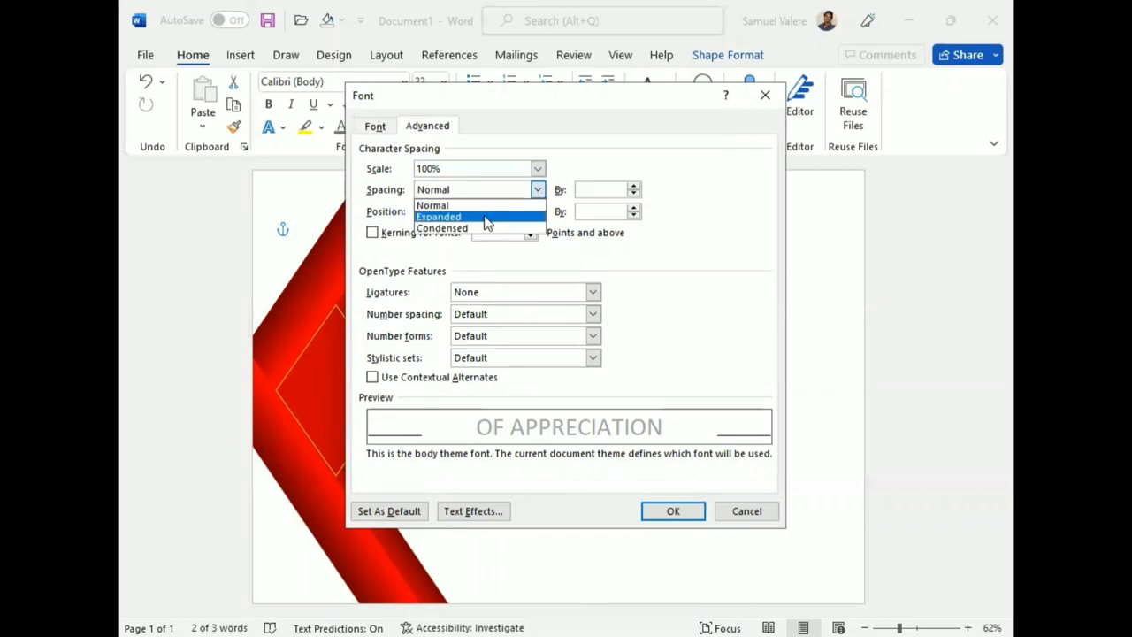
click(488, 218)
click(582, 189)
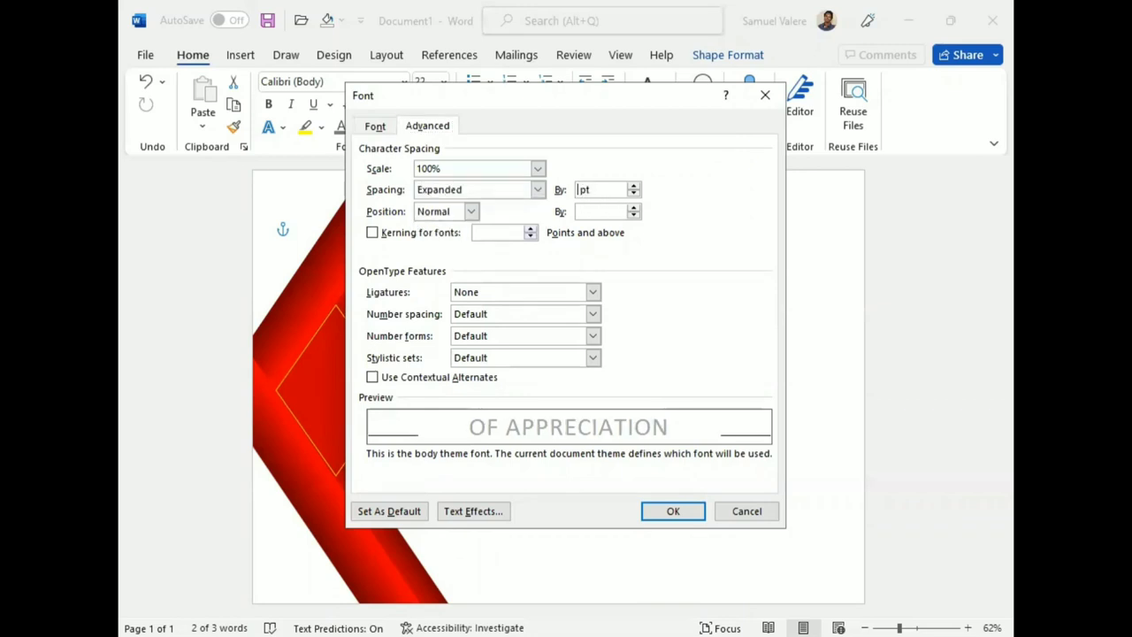
text(3)
key(Return)
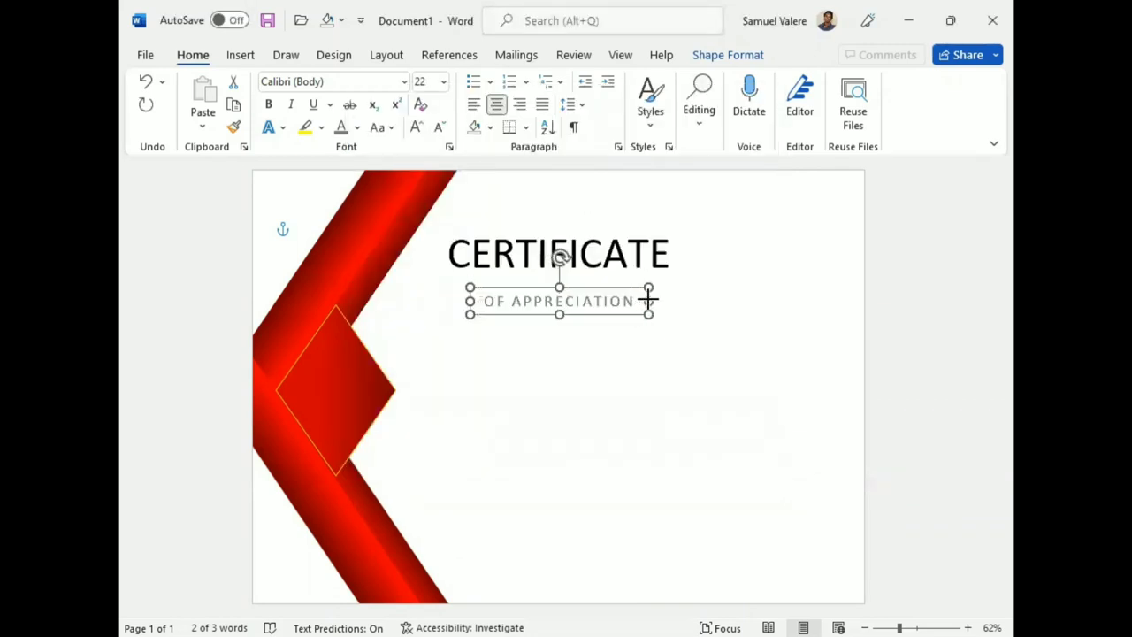
Move the OF APPRECIATION box up directly beneath CERTIFICATE, aligned with the title.
click(648, 301)
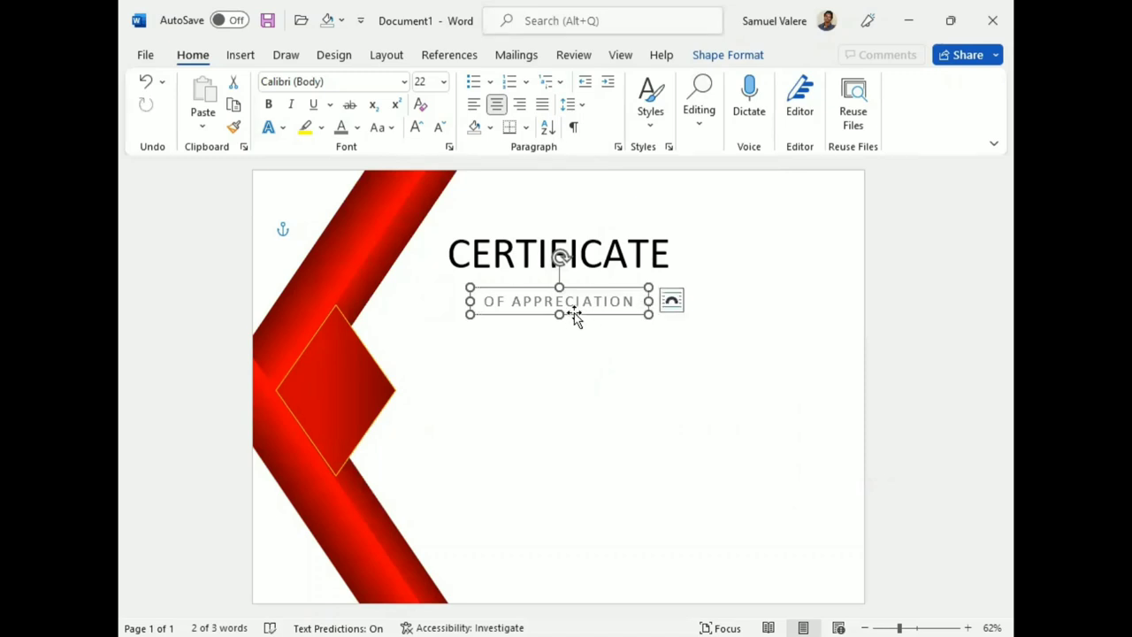
drag(573, 313, 559, 297)
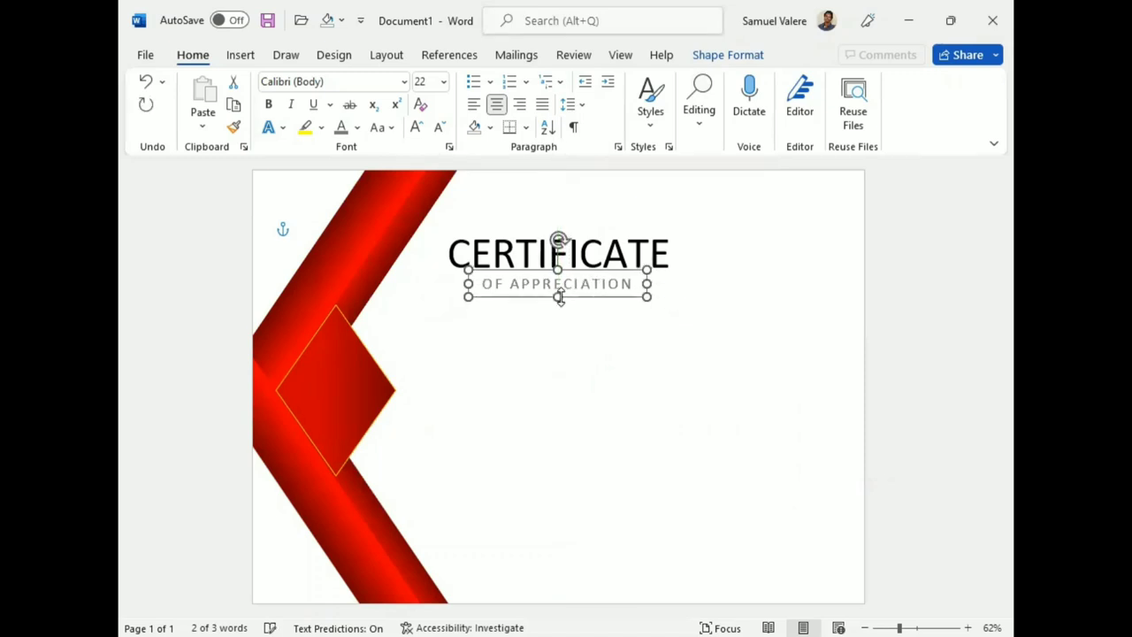
key(Left)
key(Left)
key(Left)
key(Left)
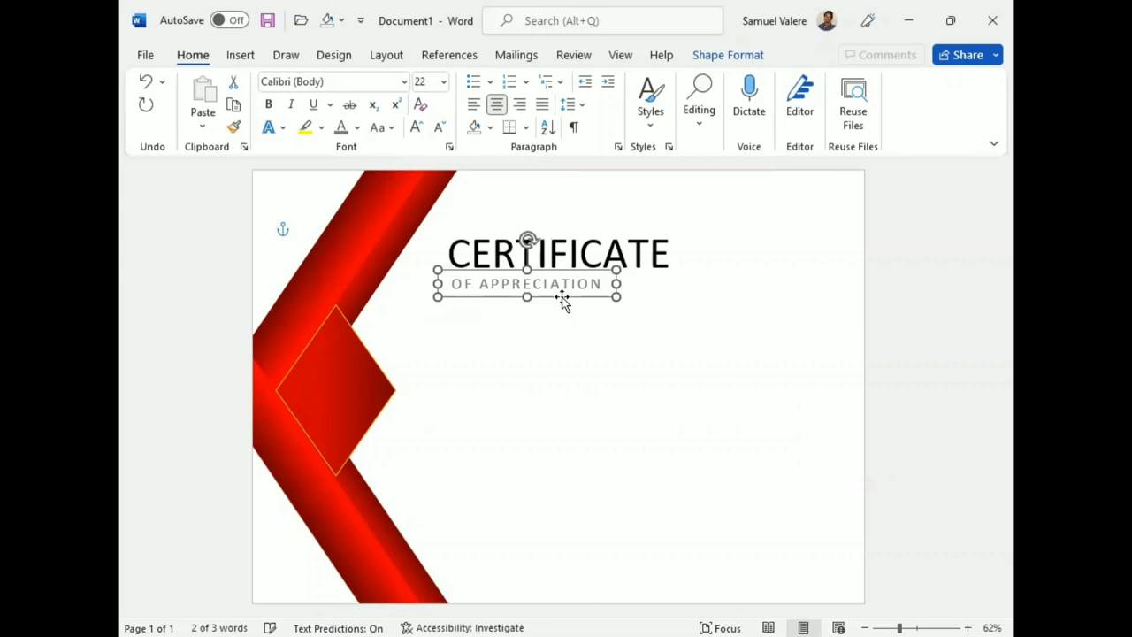
key(Left)
key(Left)
key(Left)
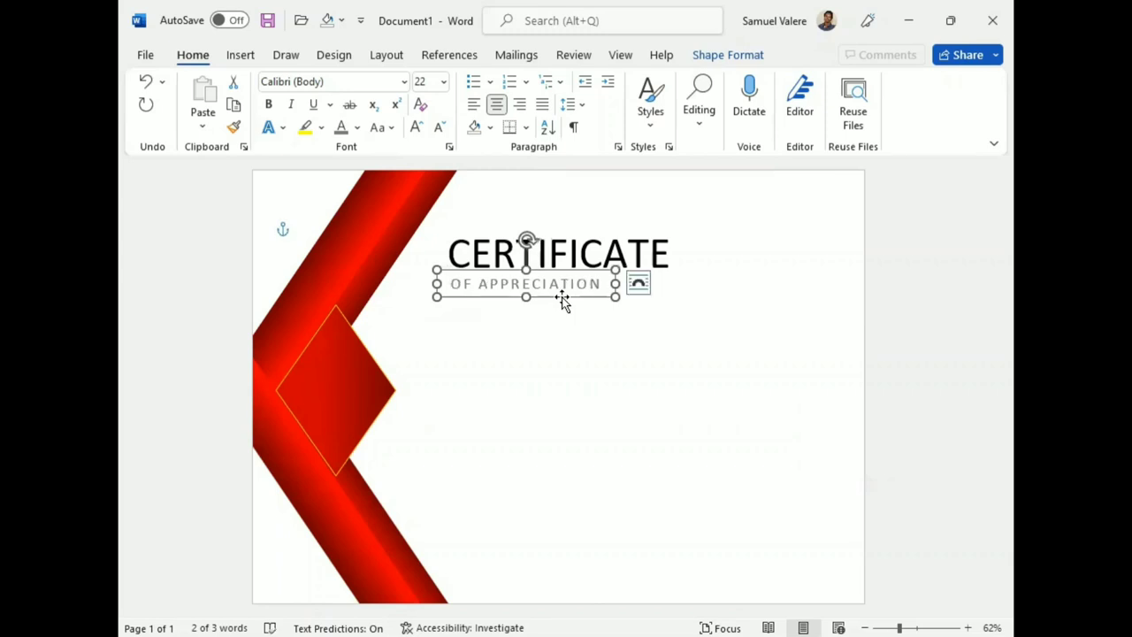
key(ctrl+Right)
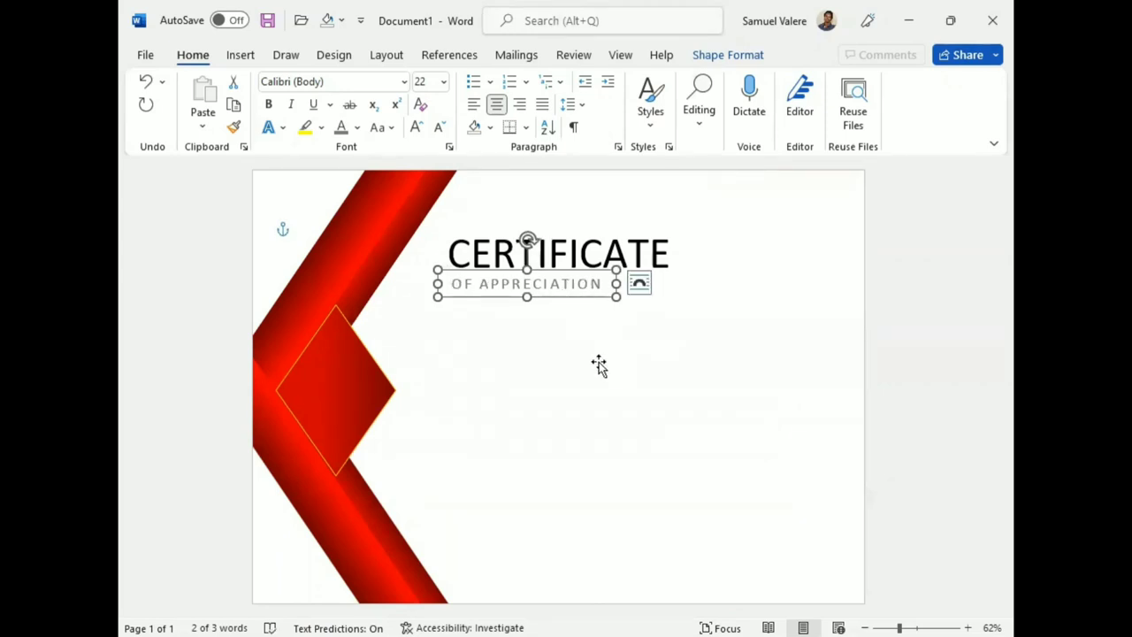
Duplicate the subtitle box below it, retype it as 'Proudly presented to' and widen it.
mouse_move(556, 295)
mouse_down()
mouse_move(570, 351)
mouse_move(557, 334)
mouse_up()
triple_click(554, 324)
text(Prod)
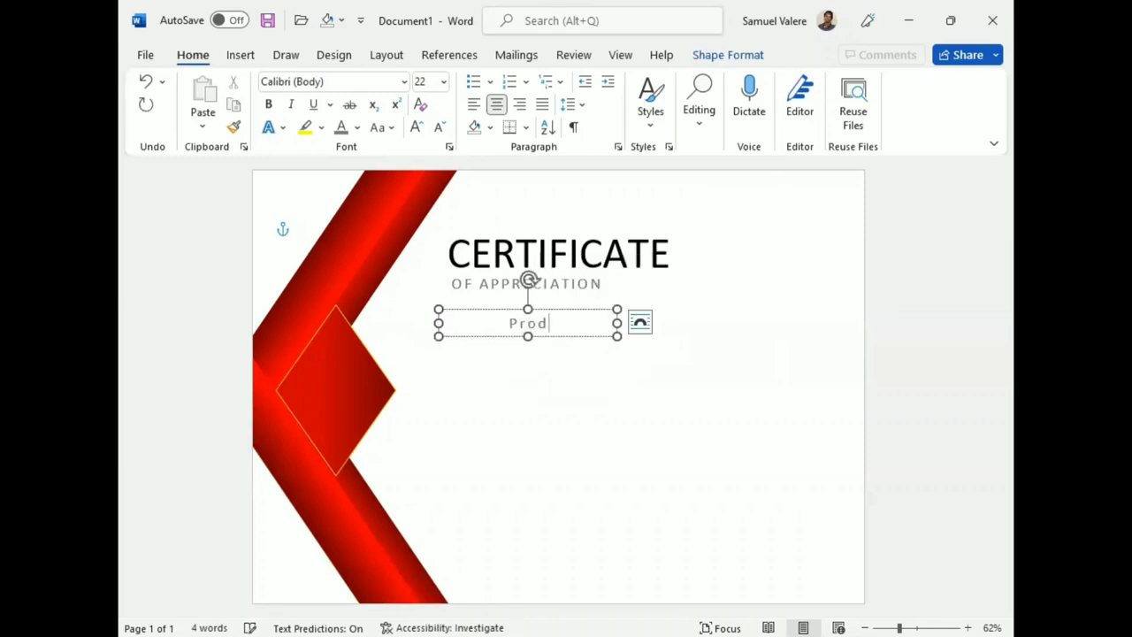
key(BackSpace)
text(udly )
text(presented)
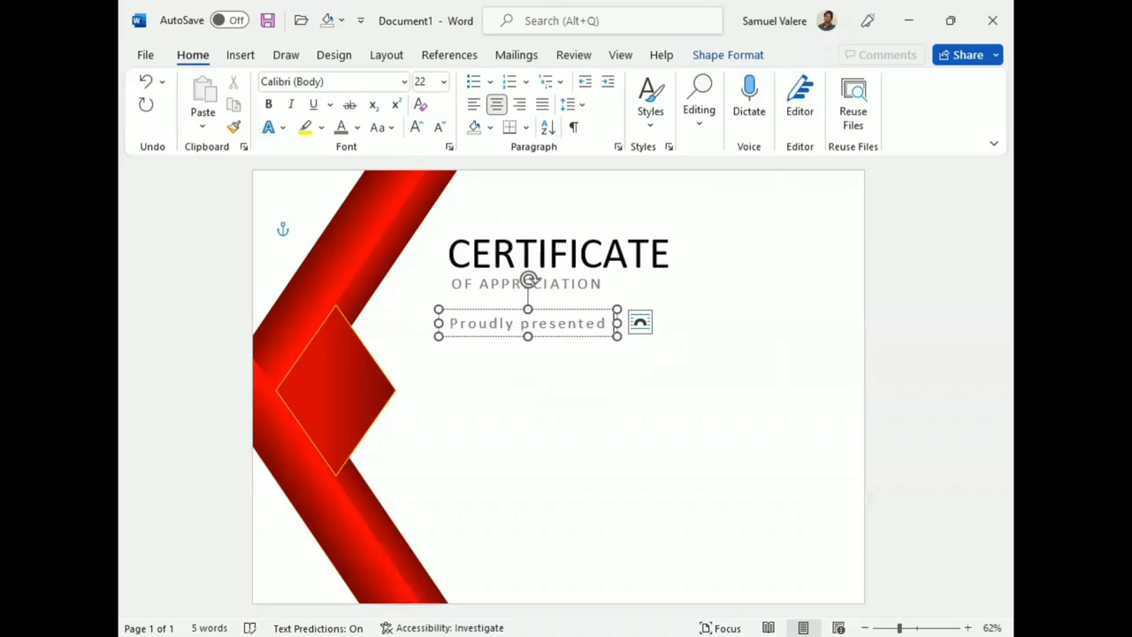
text( to)
drag(618, 328, 648, 323)
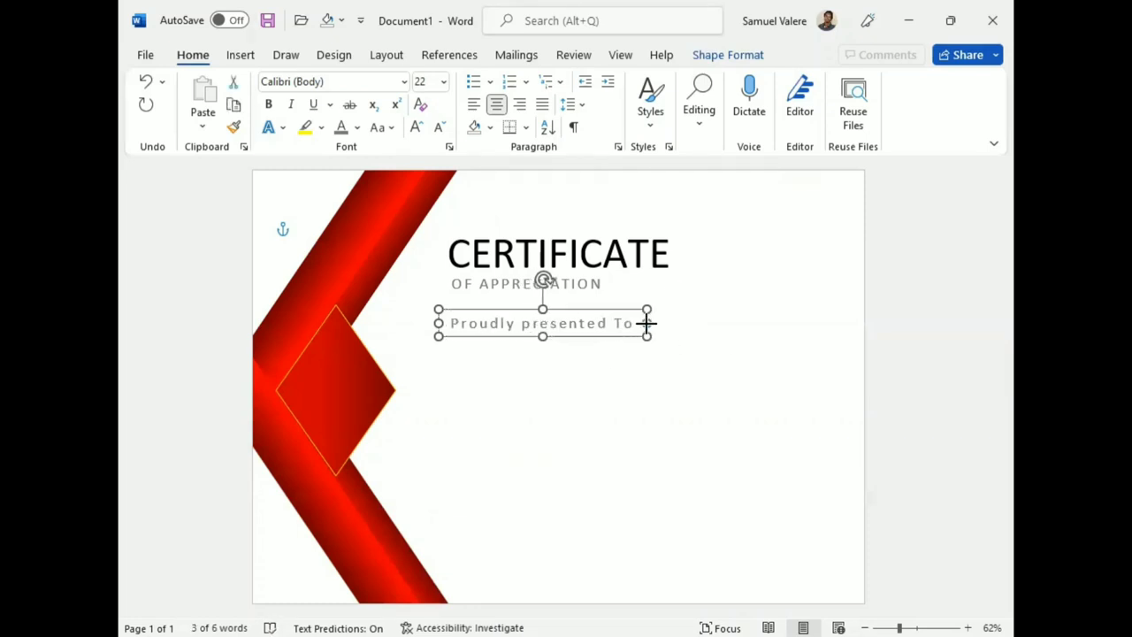
Make the line UPPERCASE in Automatic colour at 18 pt.
triple_click(568, 324)
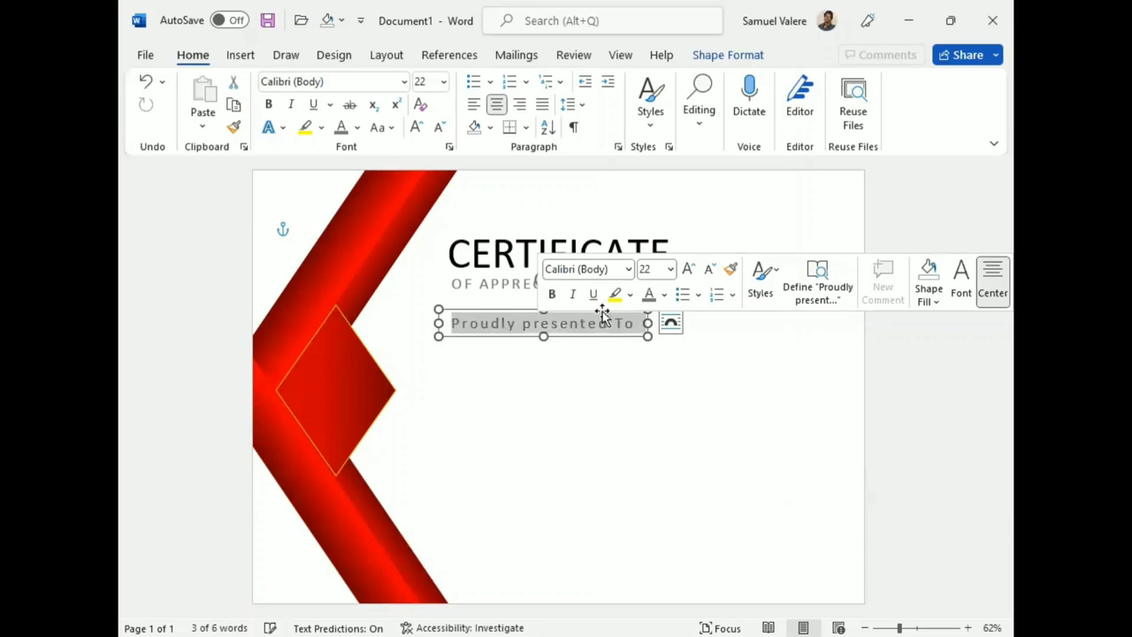
click(386, 131)
click(422, 201)
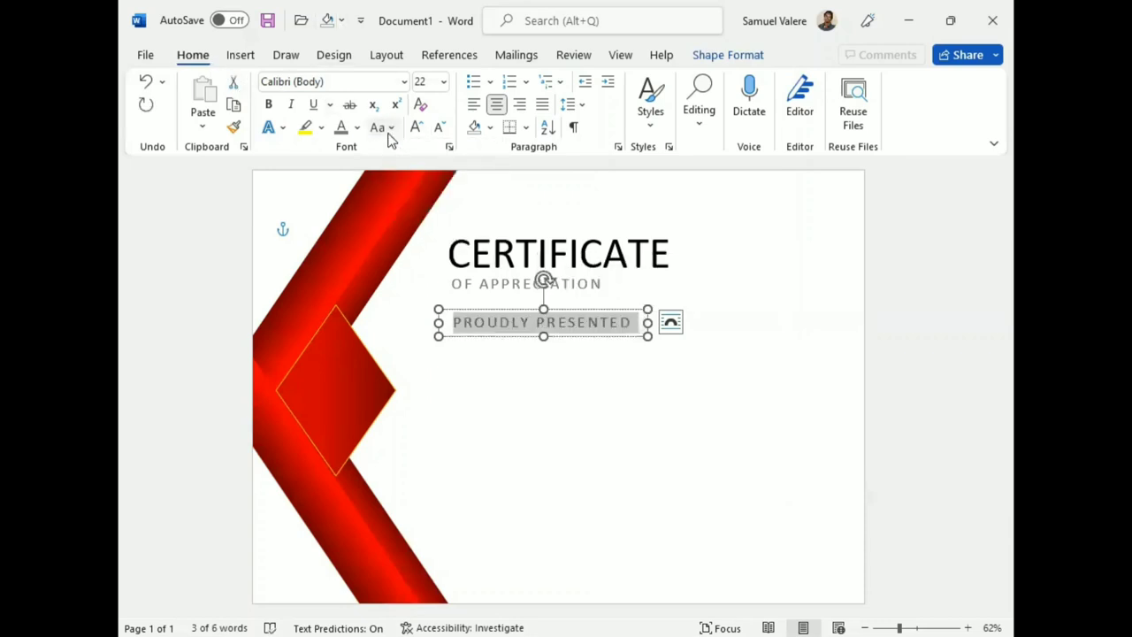
click(357, 127)
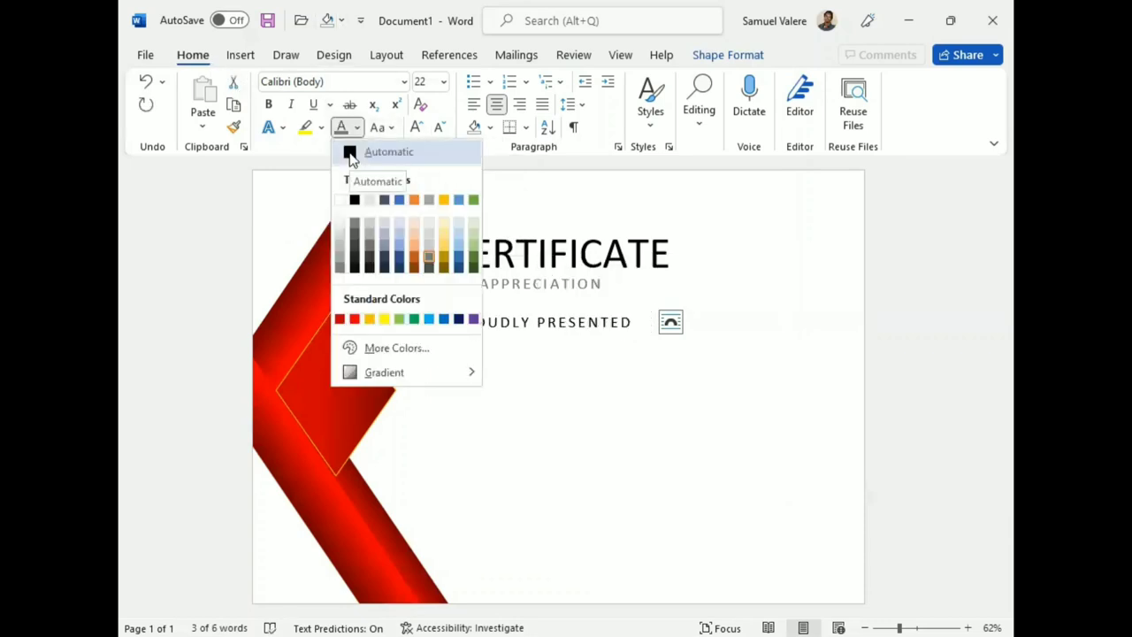
click(412, 152)
click(438, 129)
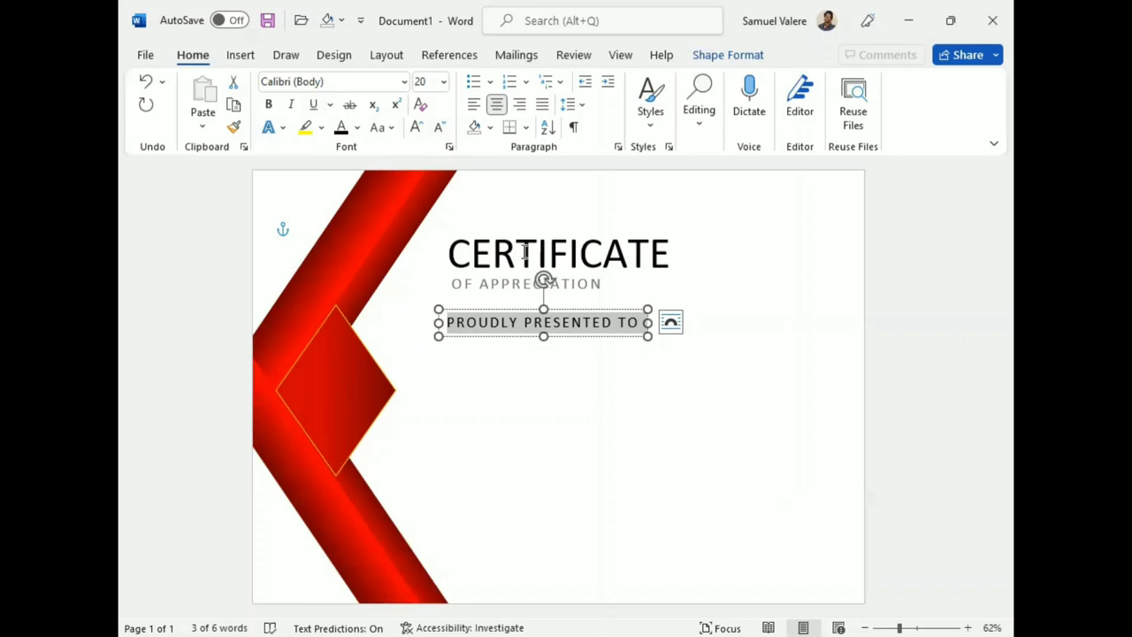
click(439, 129)
Move the PROUDLY PRESENTED TO box slightly lower.
click(571, 334)
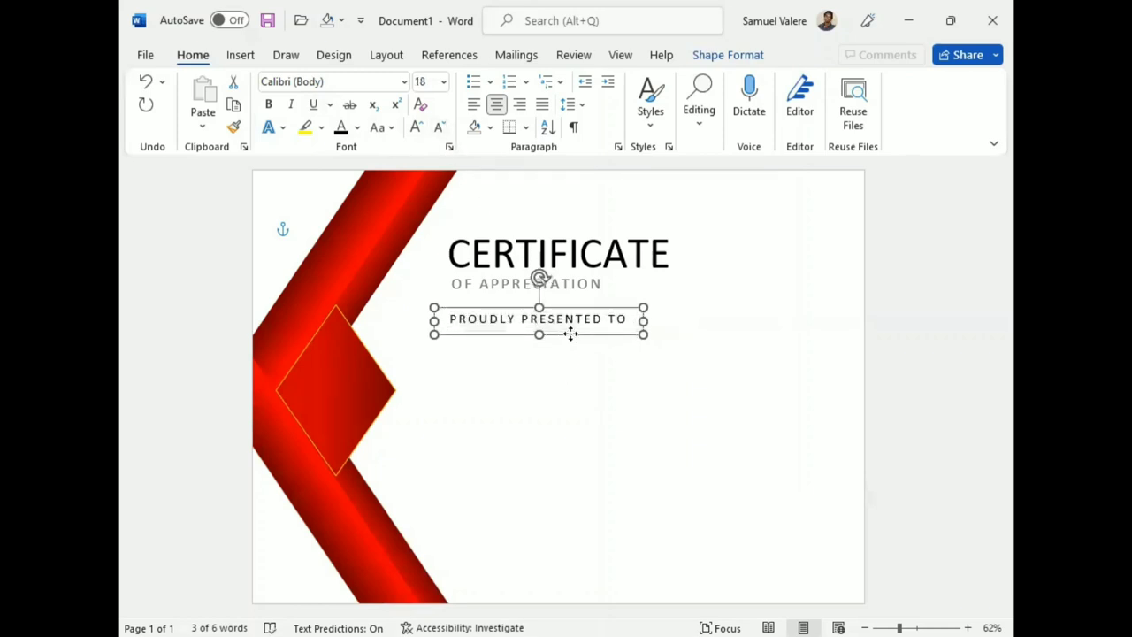
drag(570, 334, 574, 346)
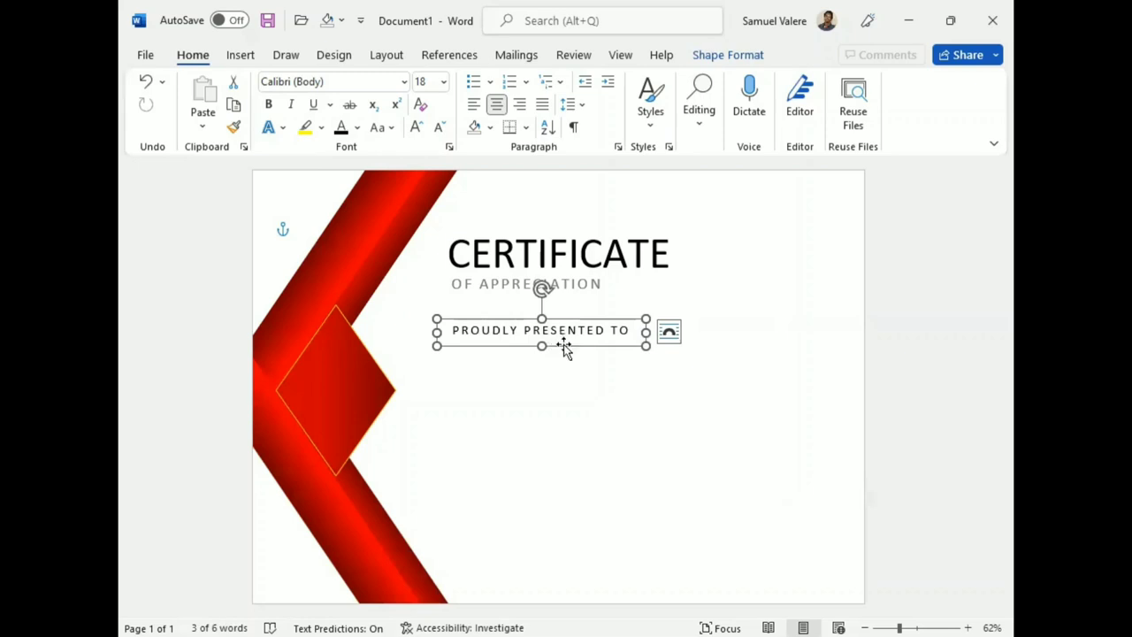
drag(562, 345, 565, 348)
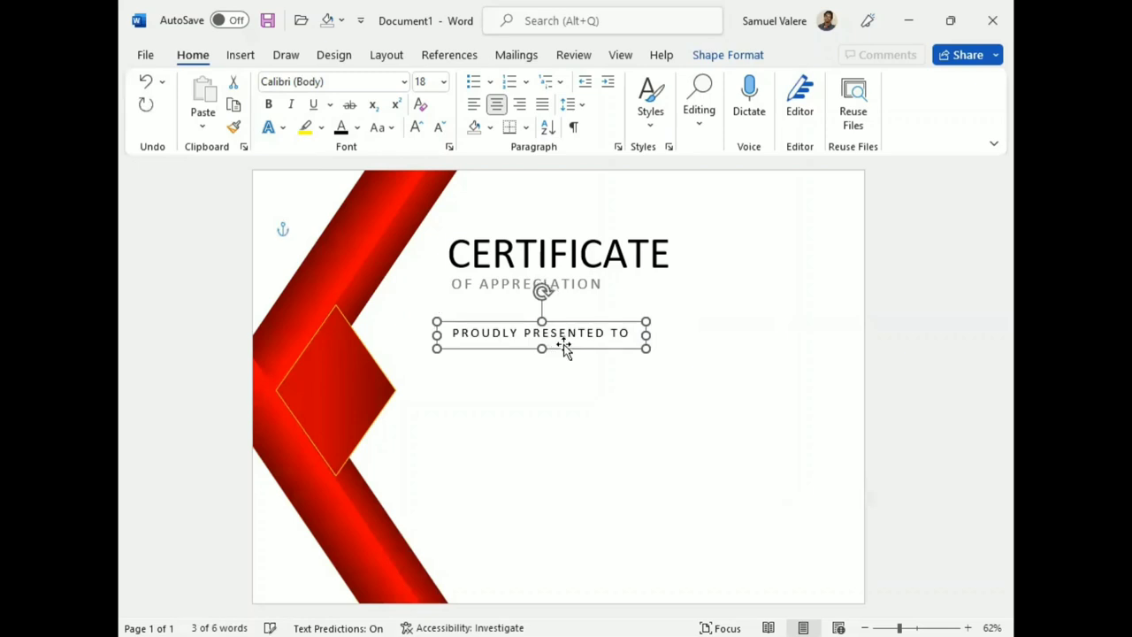
Draw a horizontal straight line under OF APPRECIATION.
click(241, 57)
click(314, 82)
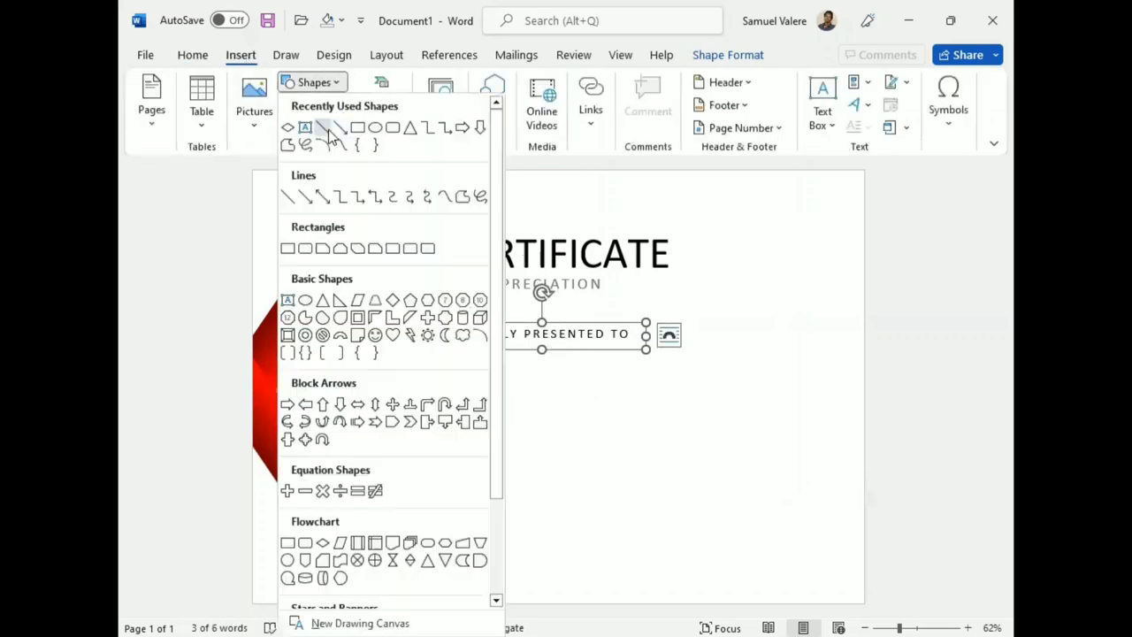
click(328, 127)
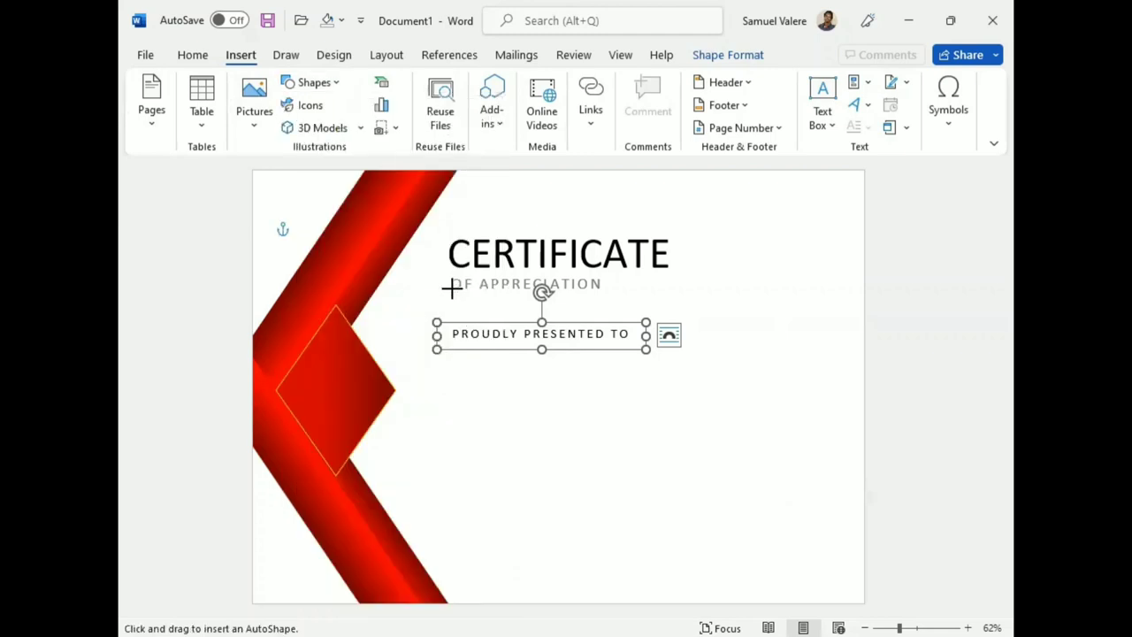
drag(451, 288, 670, 285)
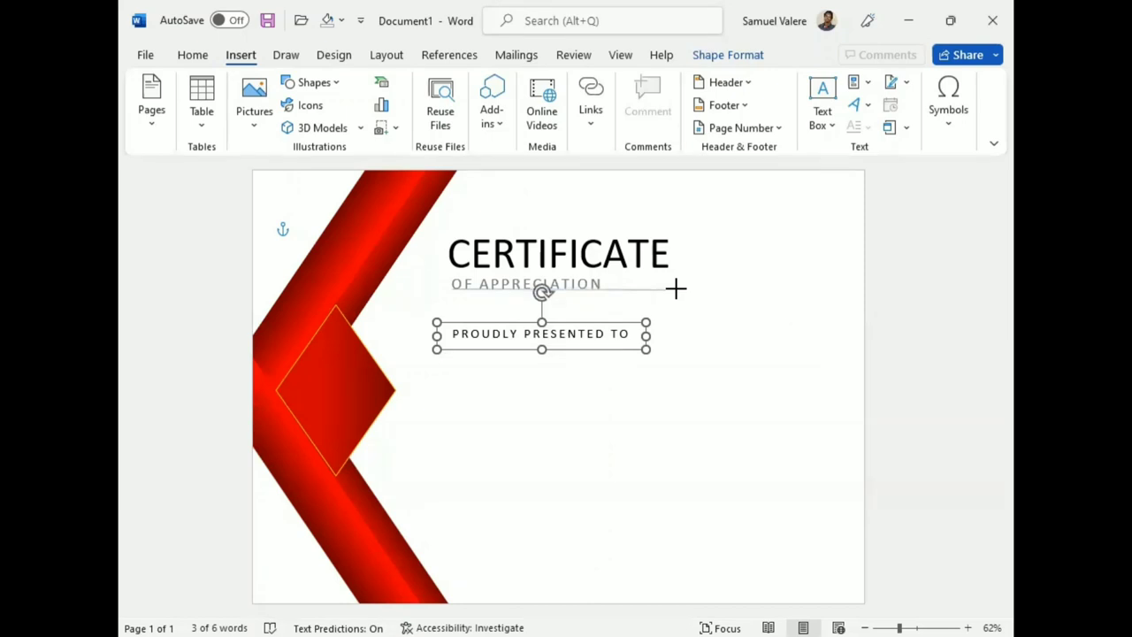
drag(669, 288, 669, 289)
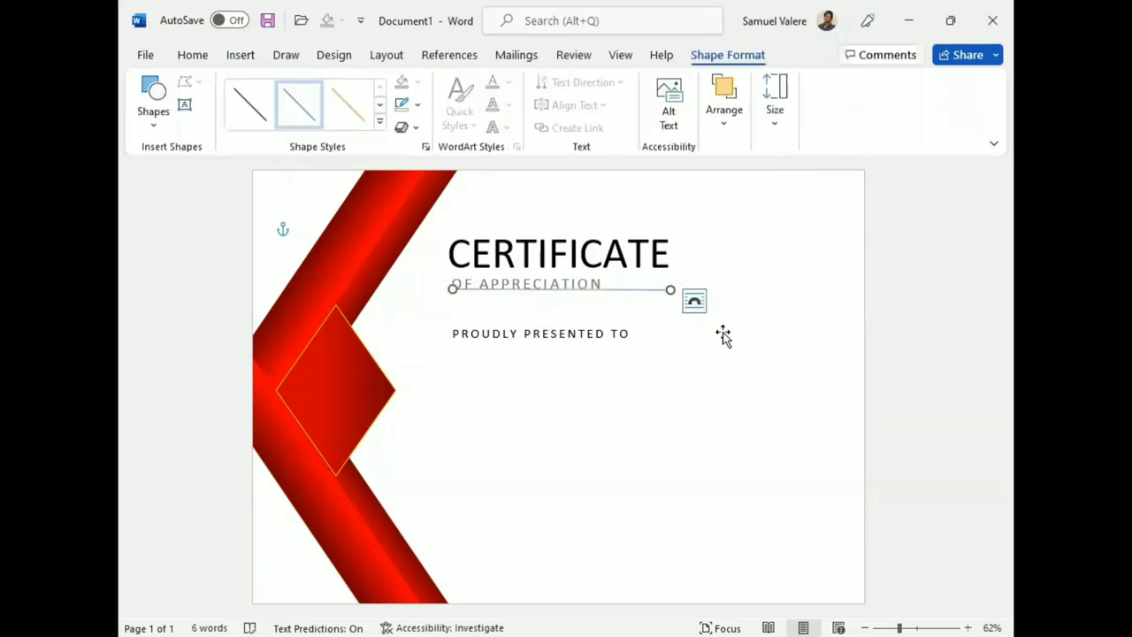
Colour the line black with a 1 pt weight.
click(416, 105)
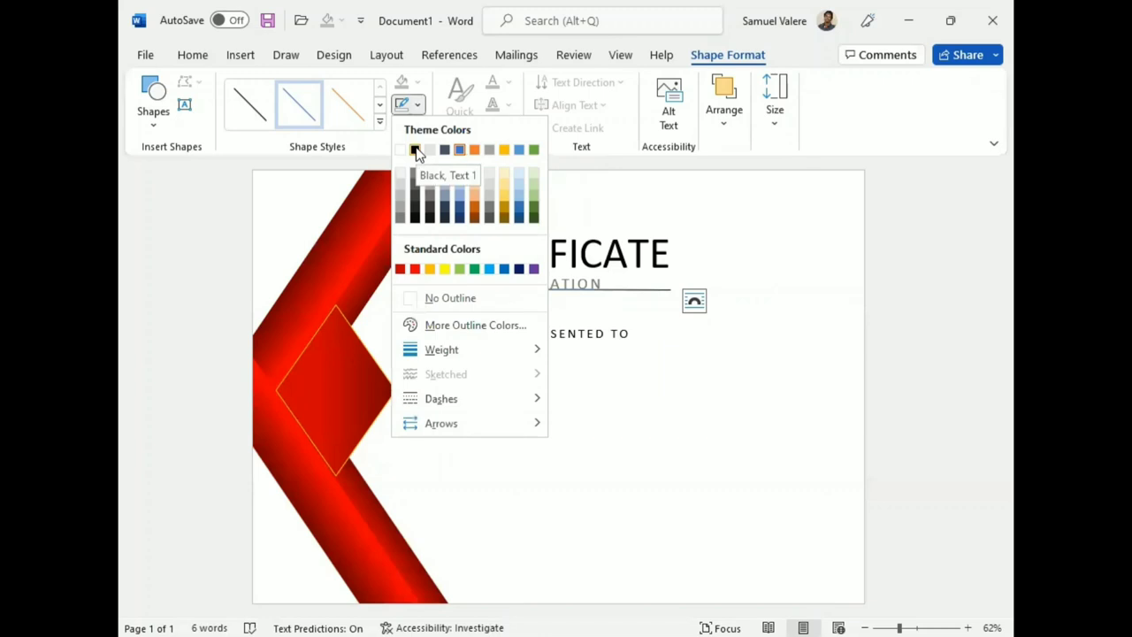
click(416, 150)
click(417, 104)
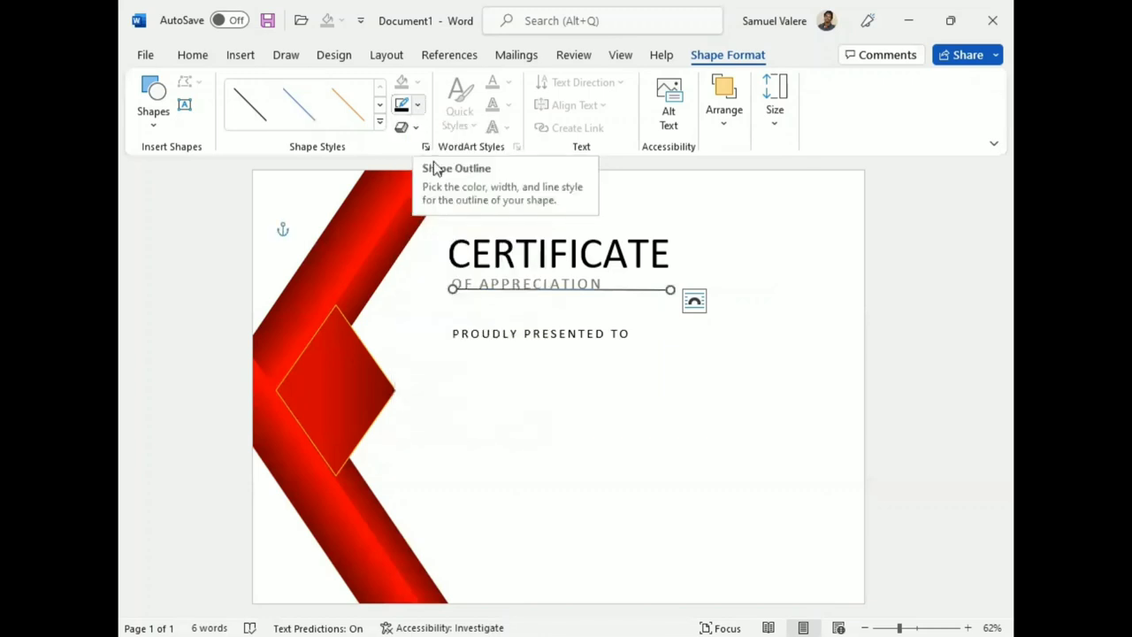
mouse_move(525, 349)
click(613, 419)
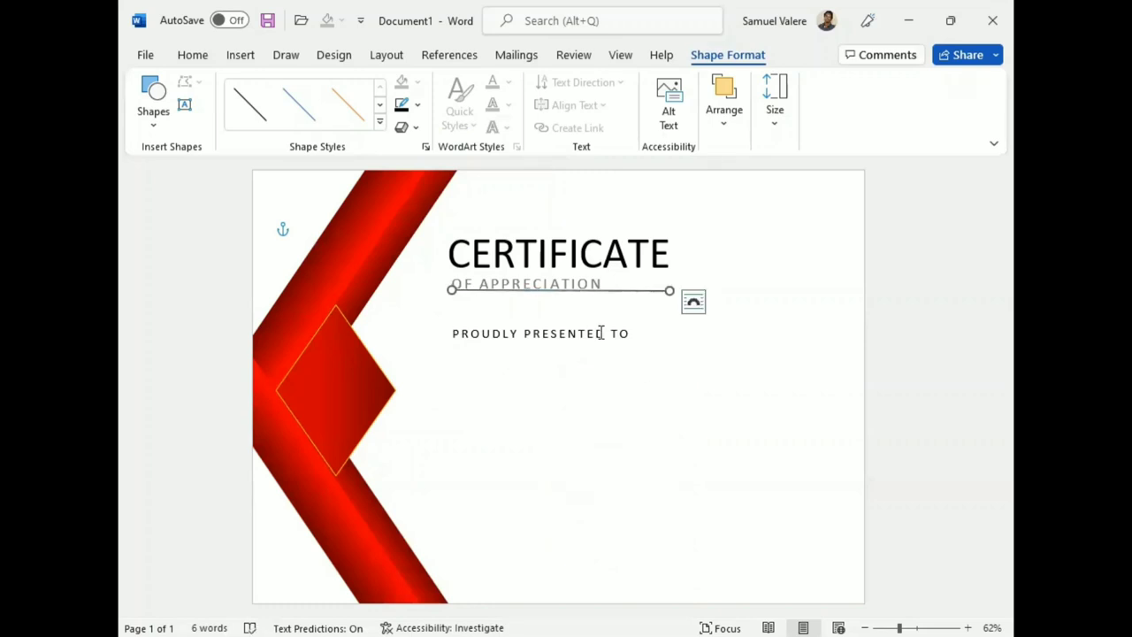
click(711, 397)
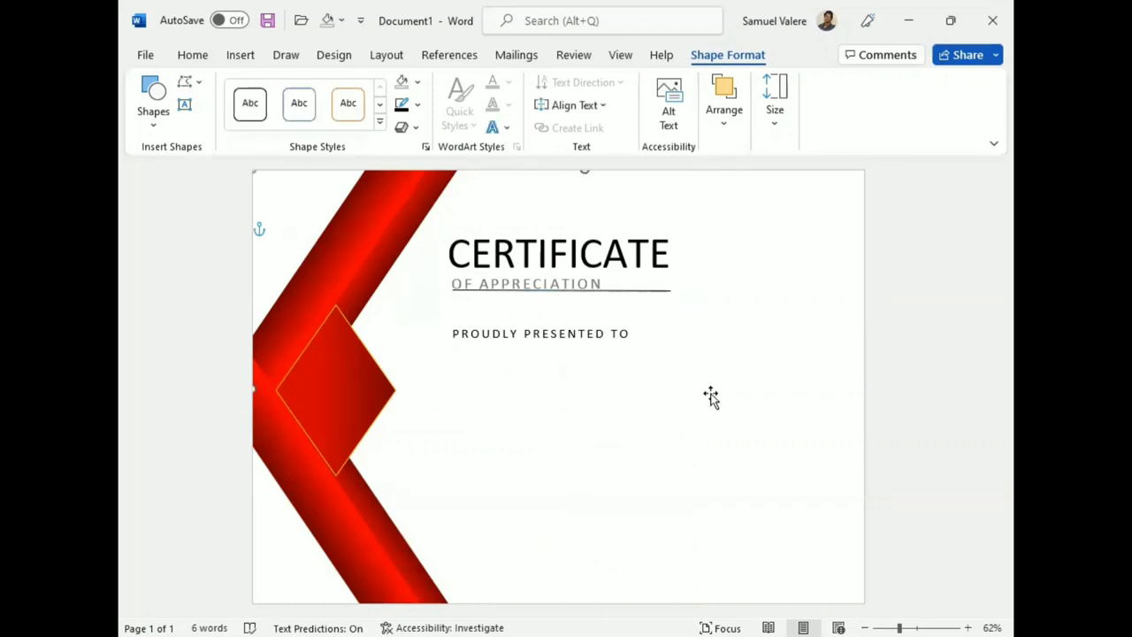
click(625, 291)
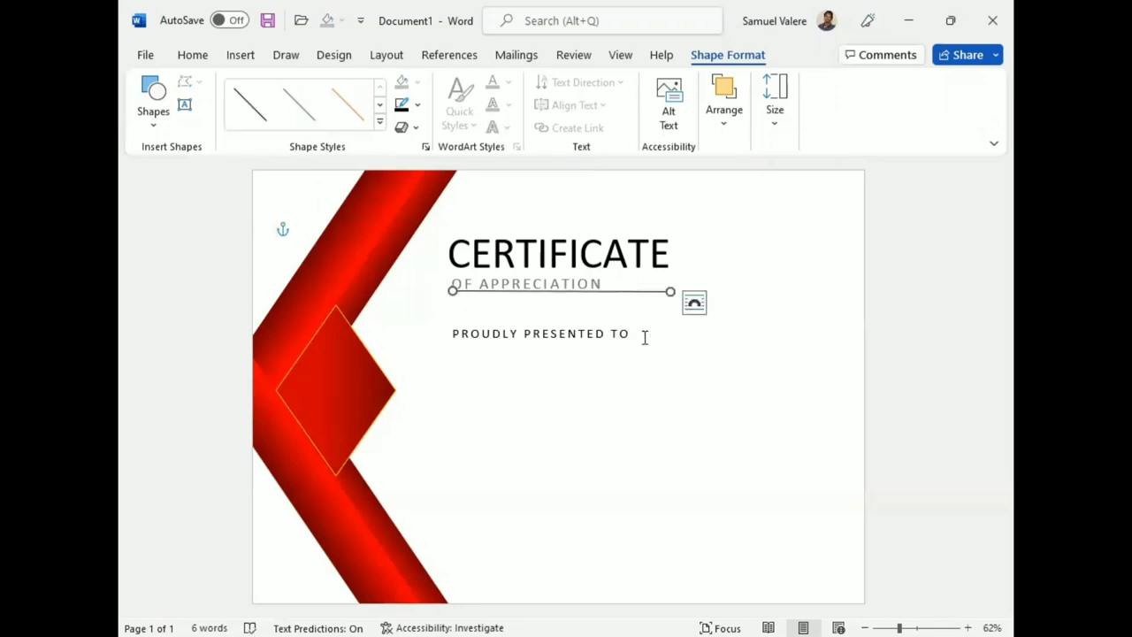
click(501, 404)
Add a text box below PROUDLY PRESENTED TO with the recipient's name in Palace Script MT.
click(184, 104)
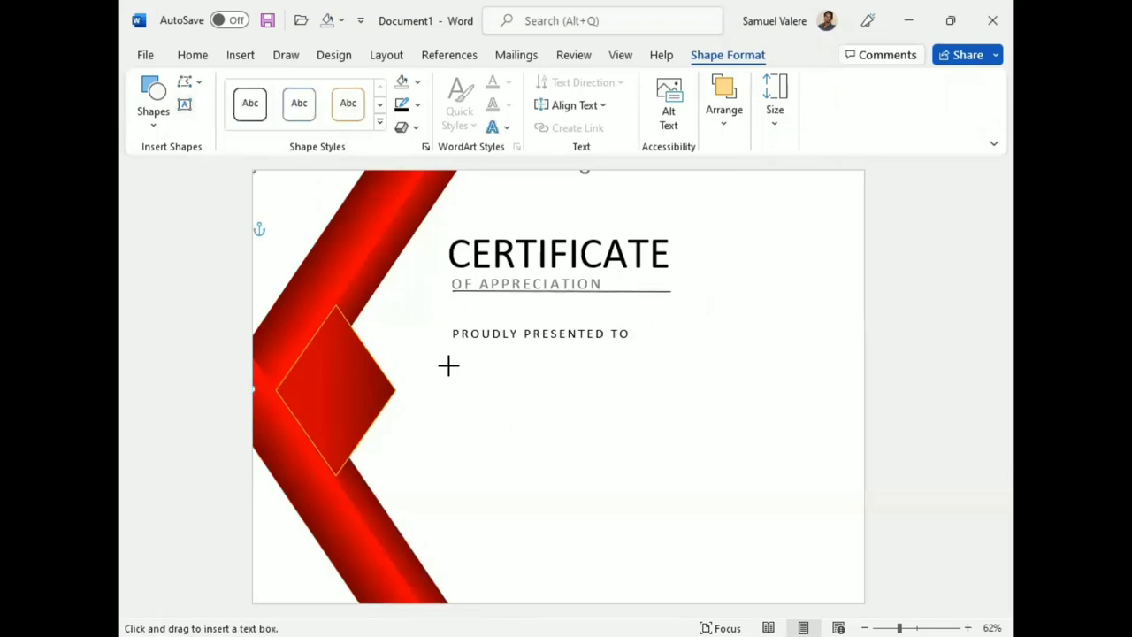
drag(448, 365, 727, 460)
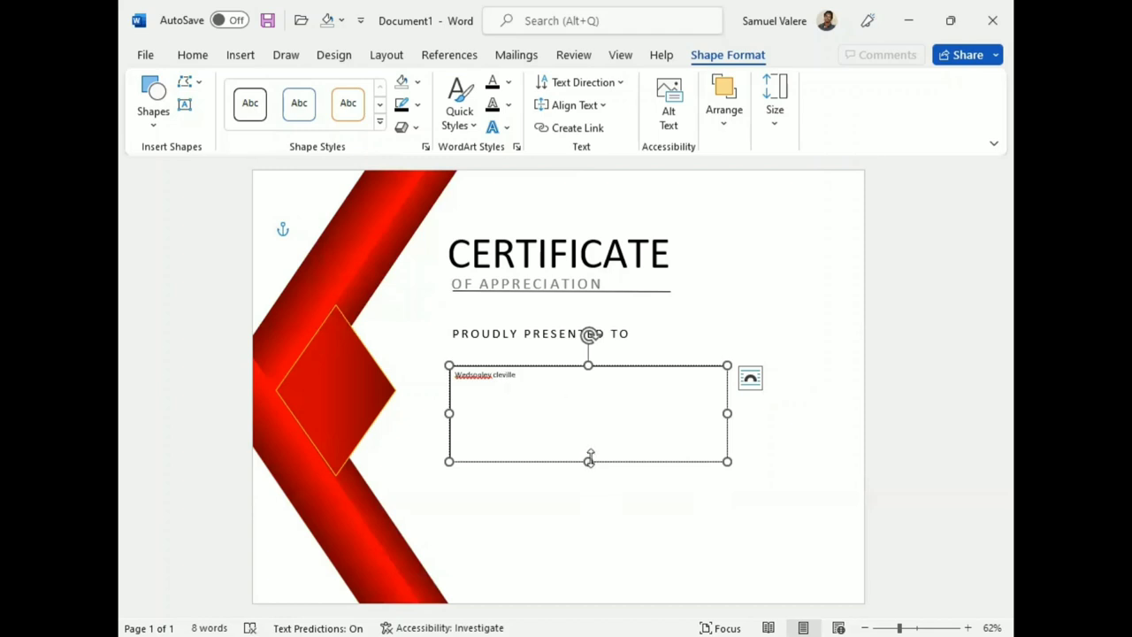
triple_click(495, 374)
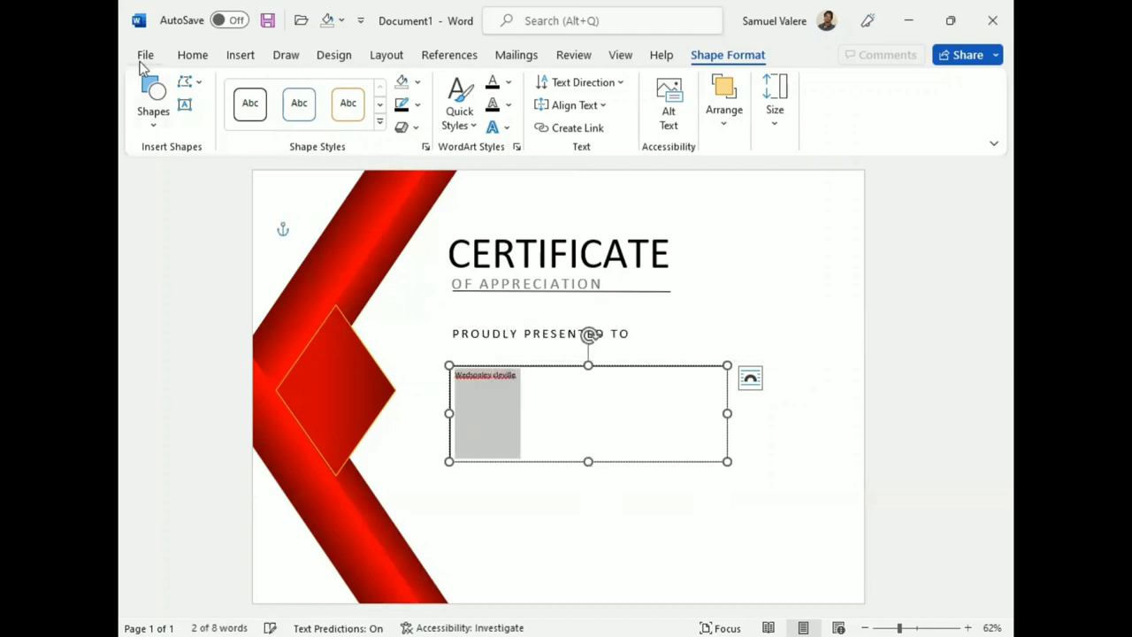
click(193, 55)
click(416, 128)
click(417, 129)
click(417, 128)
click(347, 81)
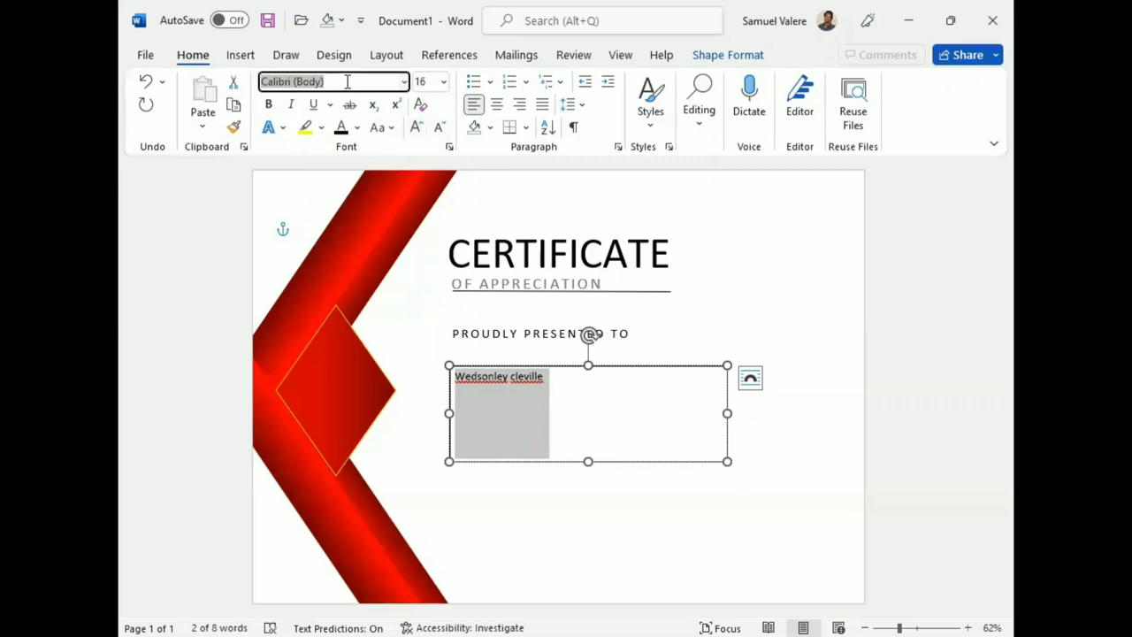
text(Palace Script MT)
key(Return)
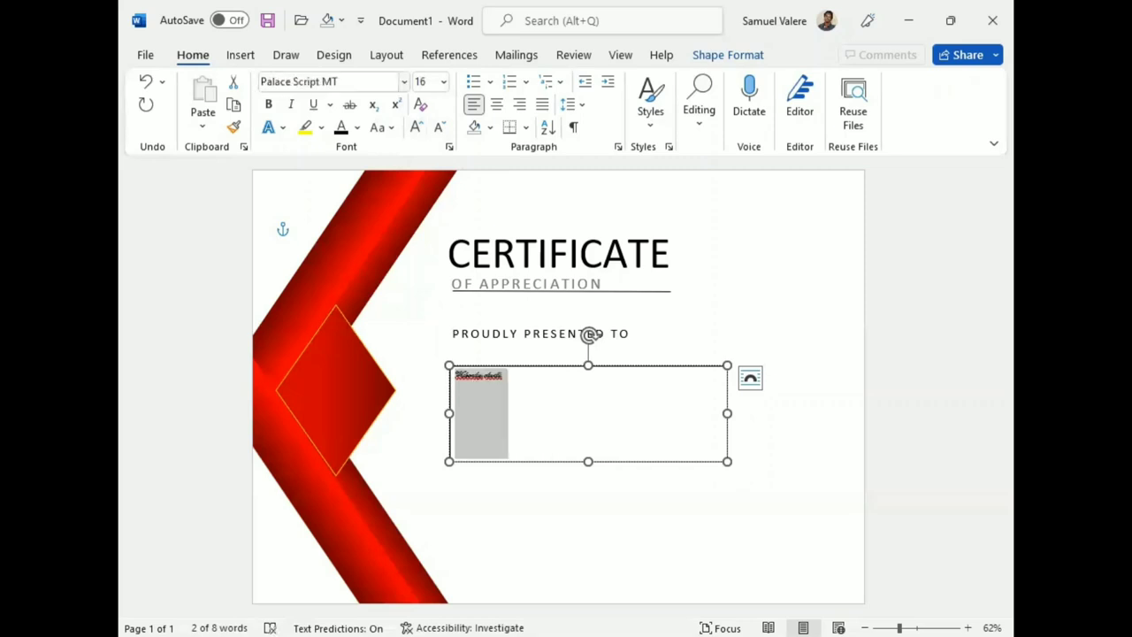
Centre the name, enlarge it to 80 pt and capitalise the surname's first letter.
click(497, 104)
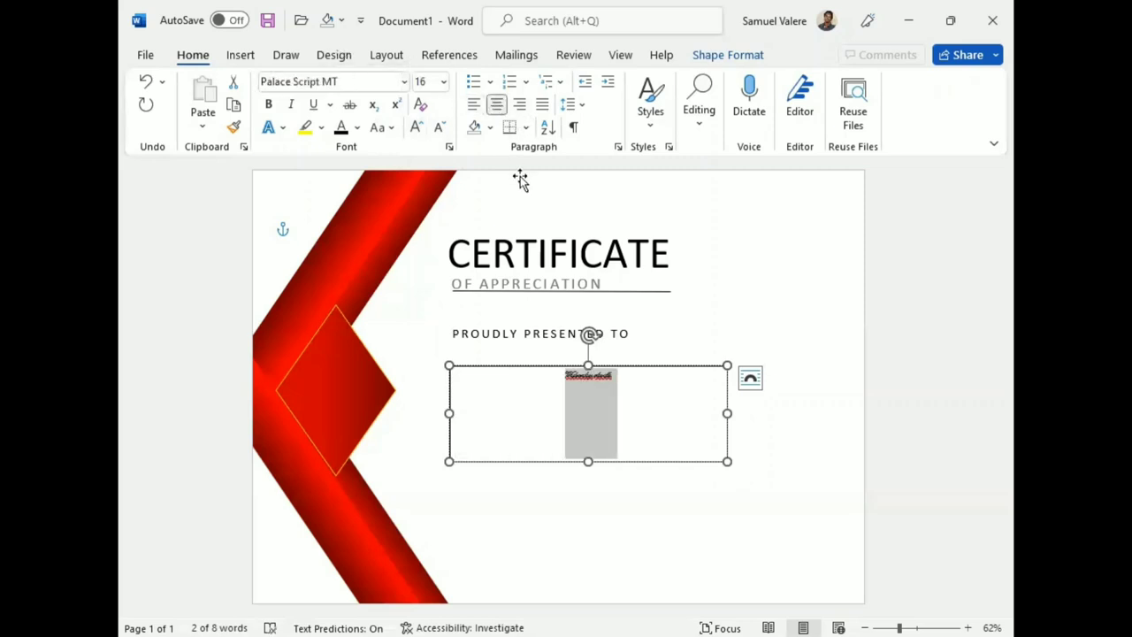
click(417, 128)
click(416, 129)
click(417, 128)
click(417, 129)
click(416, 128)
click(417, 128)
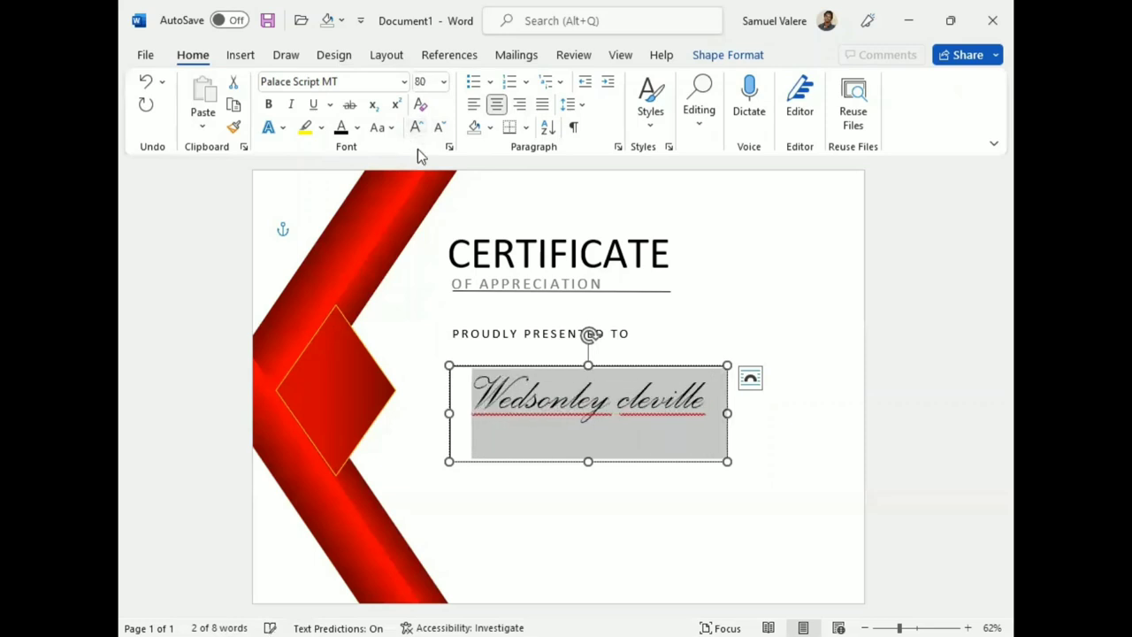
click(627, 408)
key(BackSpace)
text(D)
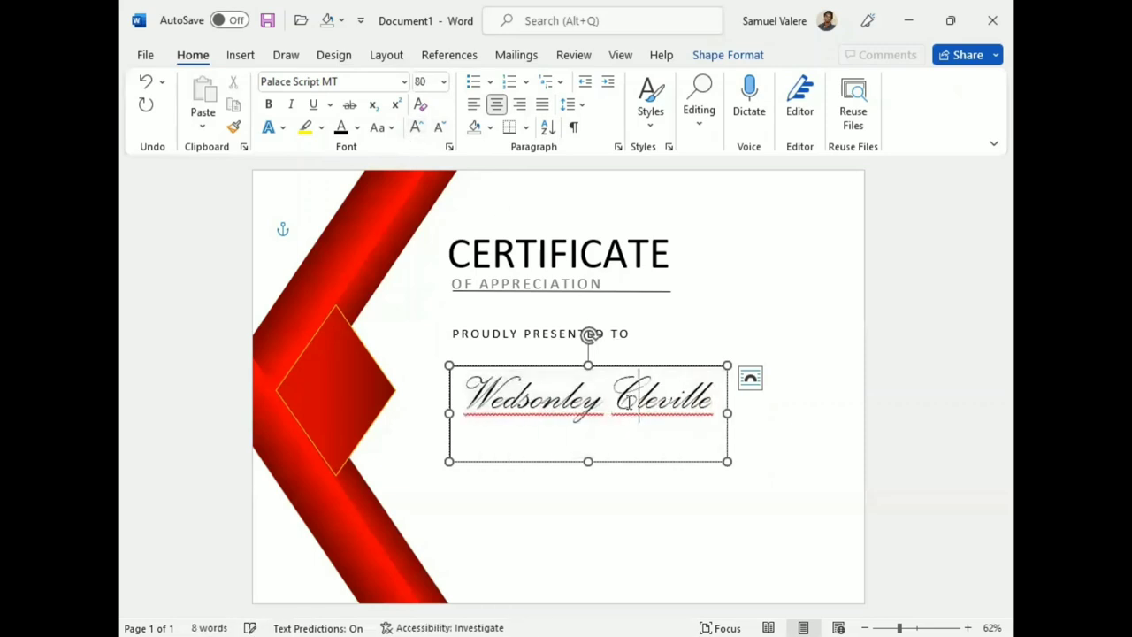
double_click(630, 402)
click(637, 412)
Enlarge the name to 90 pt, make it bold and widen its box.
click(417, 128)
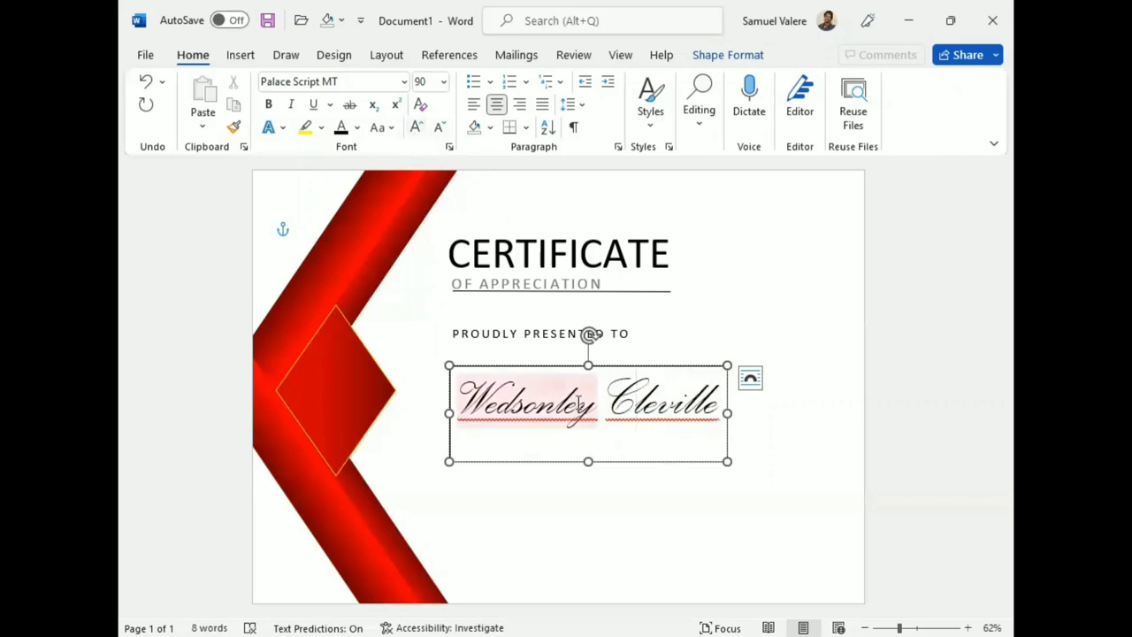
key(ctrl+a)
click(269, 104)
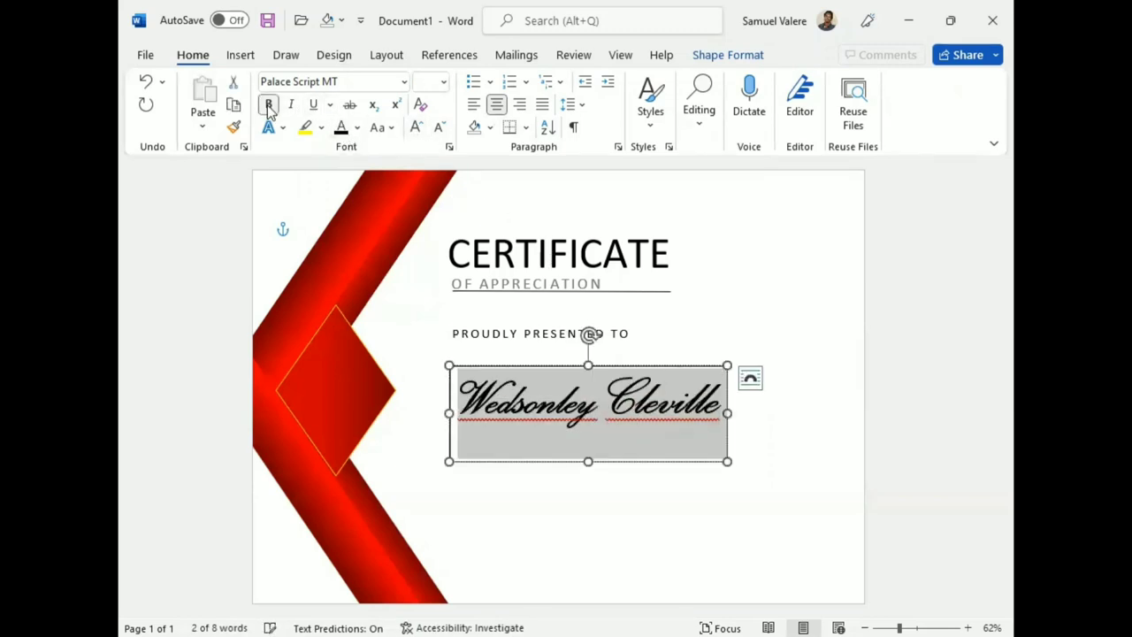
mouse_move(727, 412)
mouse_down()
mouse_move(771, 412)
mouse_move(465, 407)
mouse_up()
click(416, 127)
Give the recipient's name text a red gradient fill.
click(724, 59)
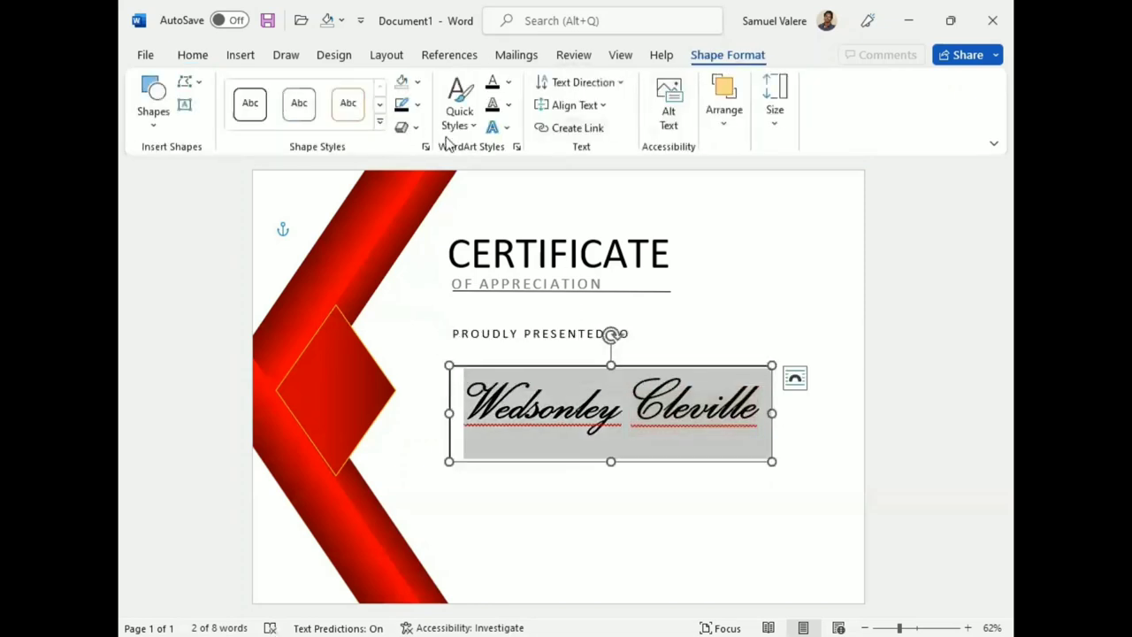
click(508, 82)
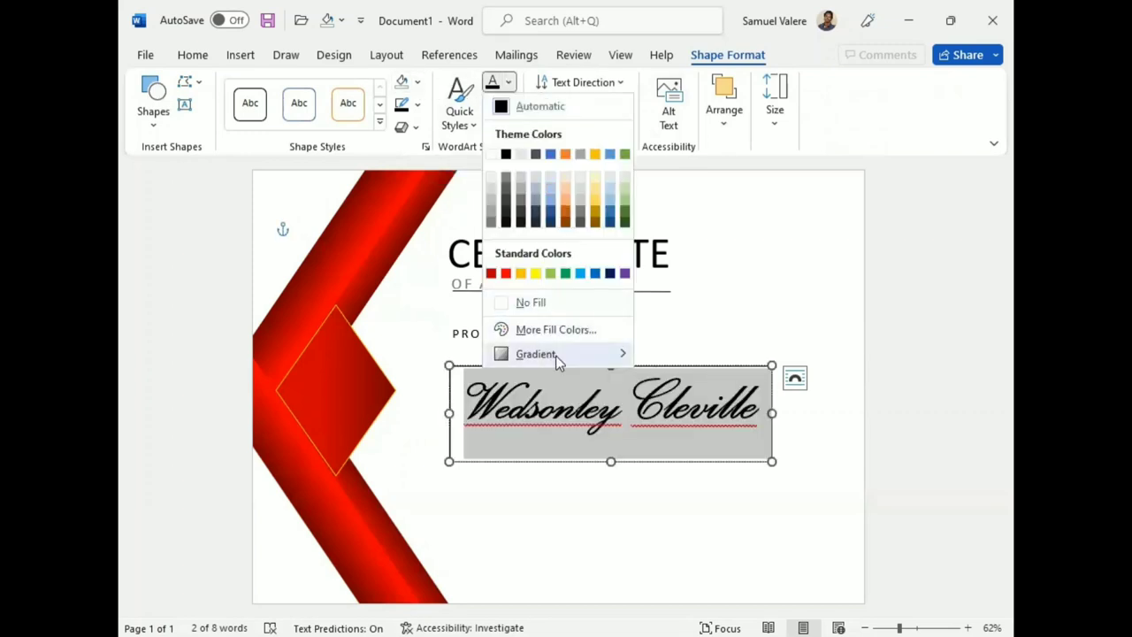
mouse_move(555, 355)
click(706, 579)
click(819, 344)
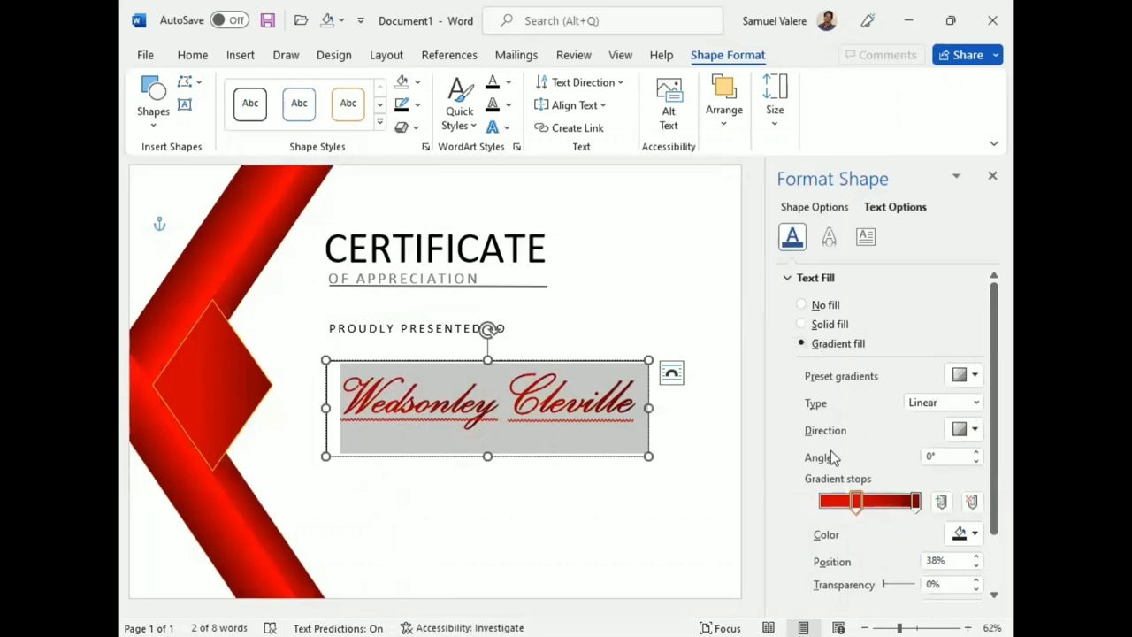
click(992, 175)
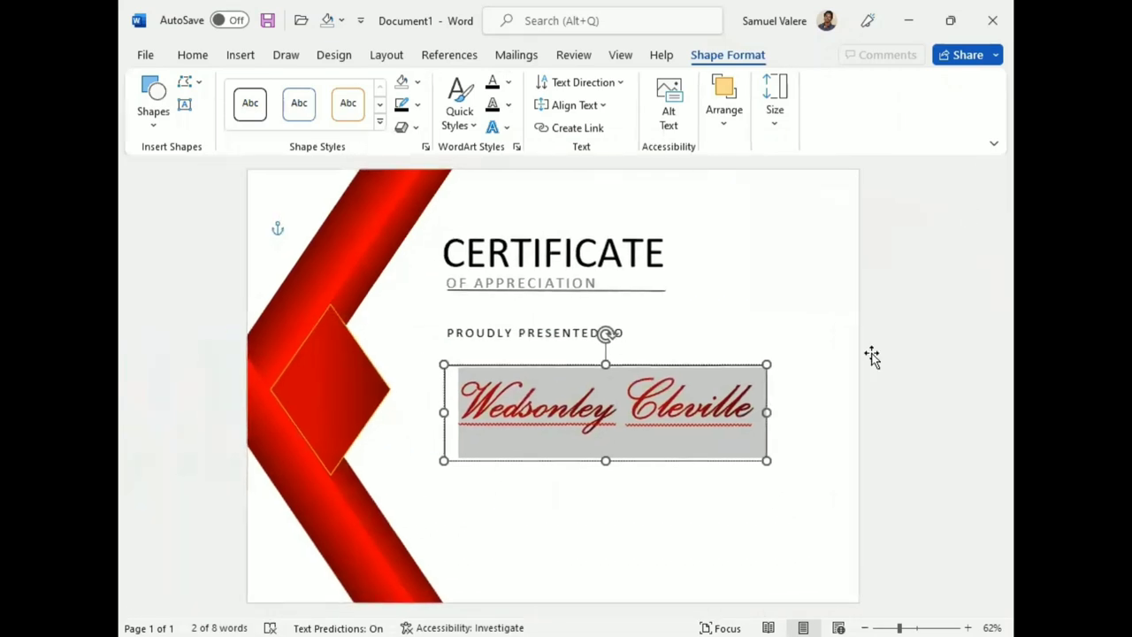
Enlarge the name, resize its box to fit on one line and nudge it into place.
drag(606, 461, 612, 433)
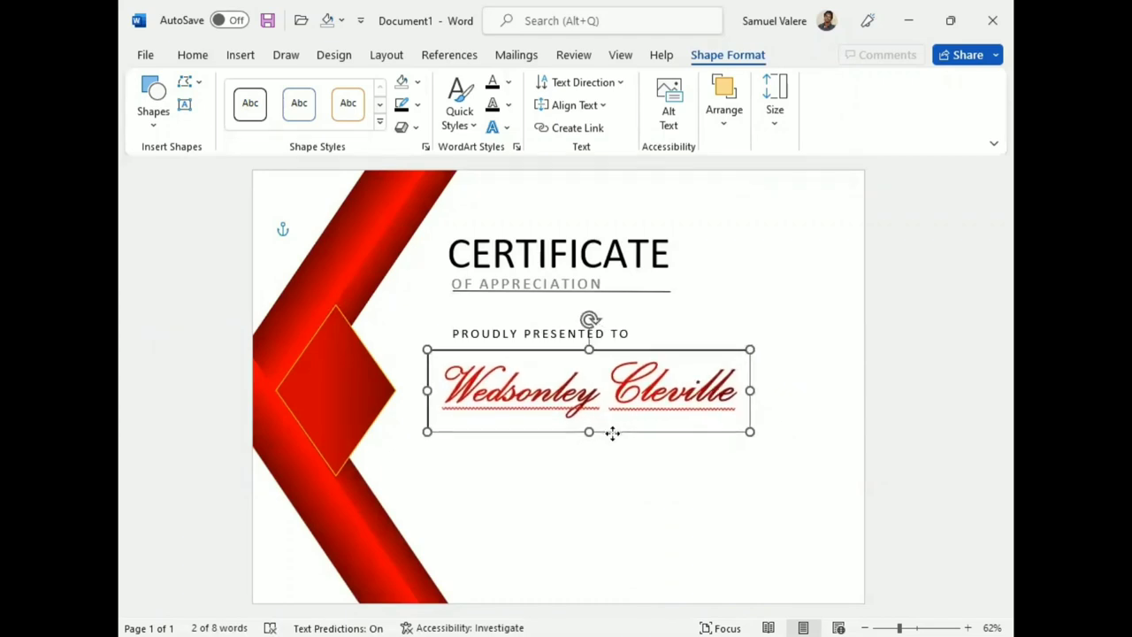
triple_click(619, 390)
click(566, 337)
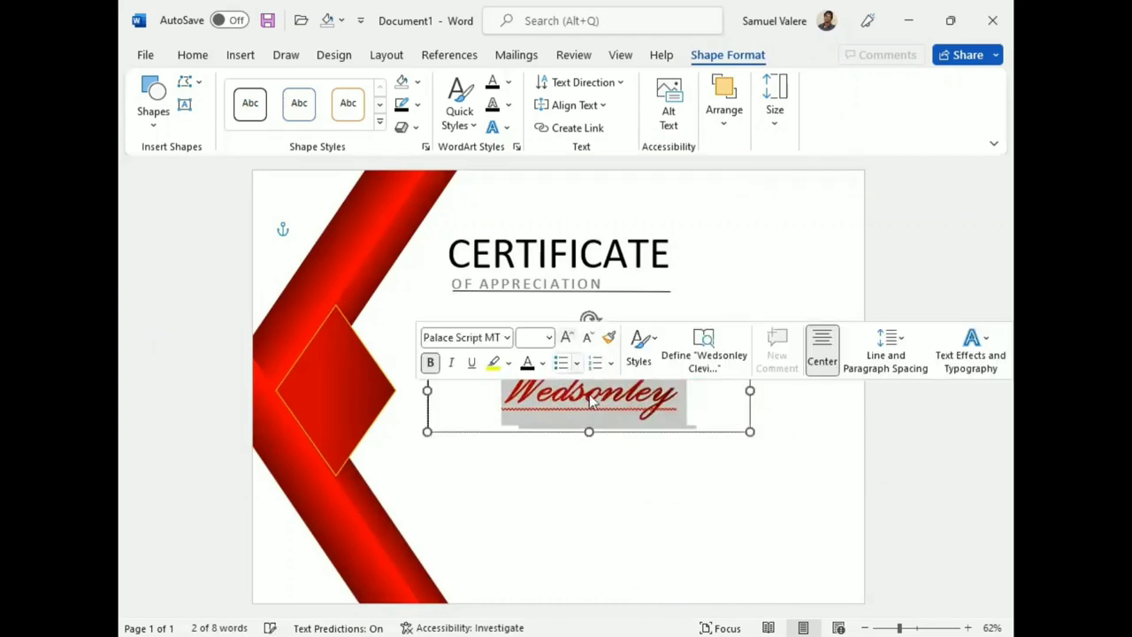
drag(750, 390, 767, 390)
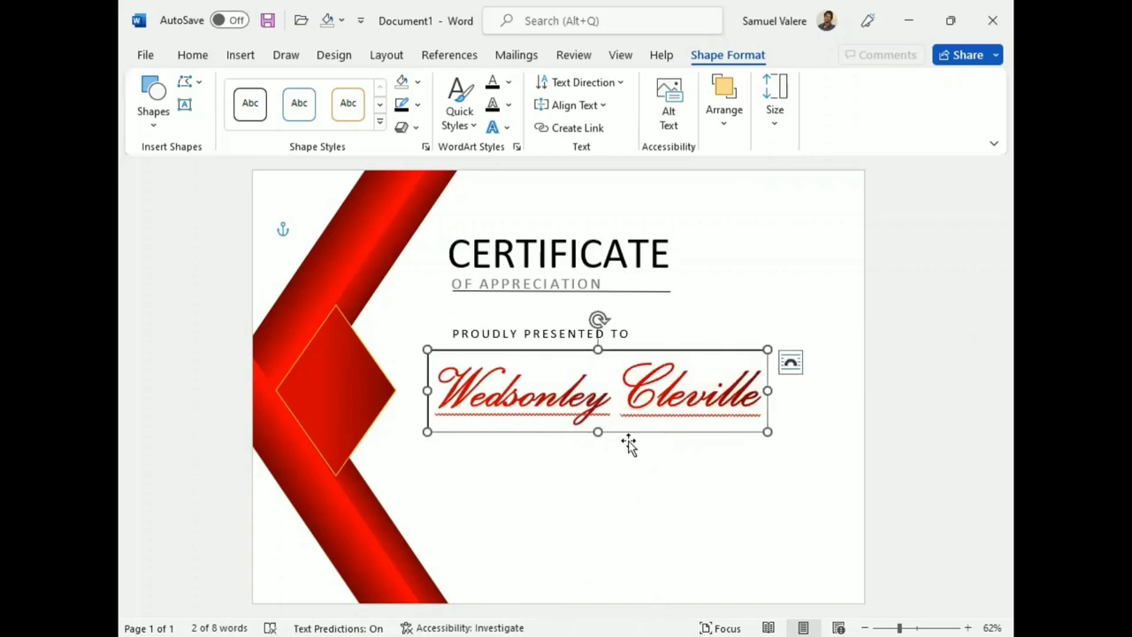
key(ctrl+Right)
key(ctrl+Right)
key(ctrl+Right)
key(ctrl+Right)
key(ctrl+Right)
key(ctrl+Right)
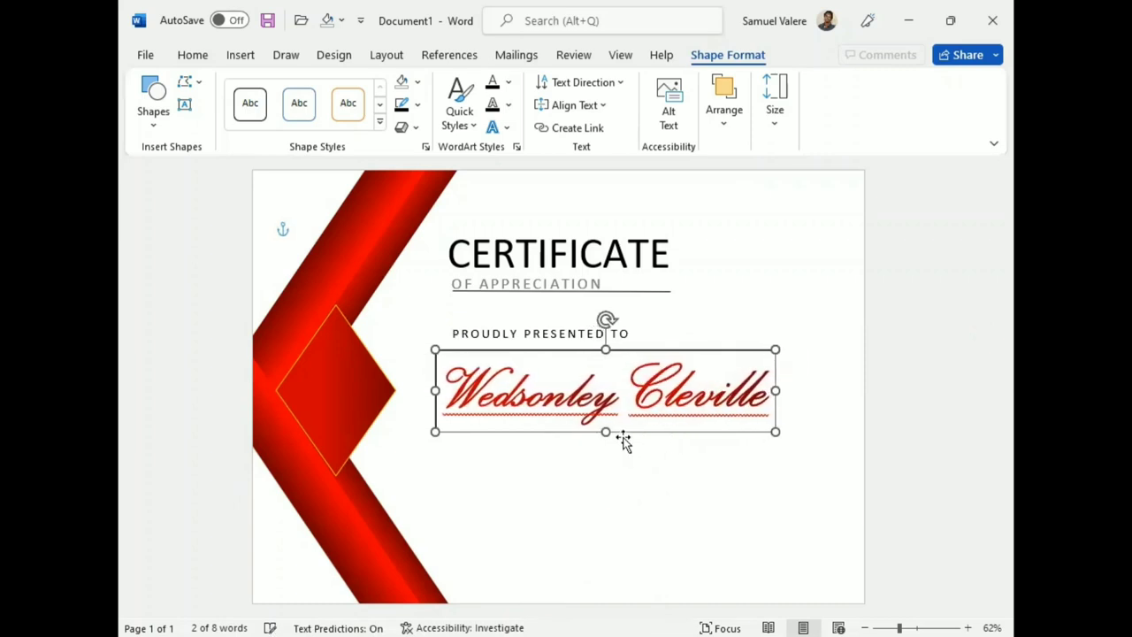
key(ctrl+Right)
key(ctrl+Up)
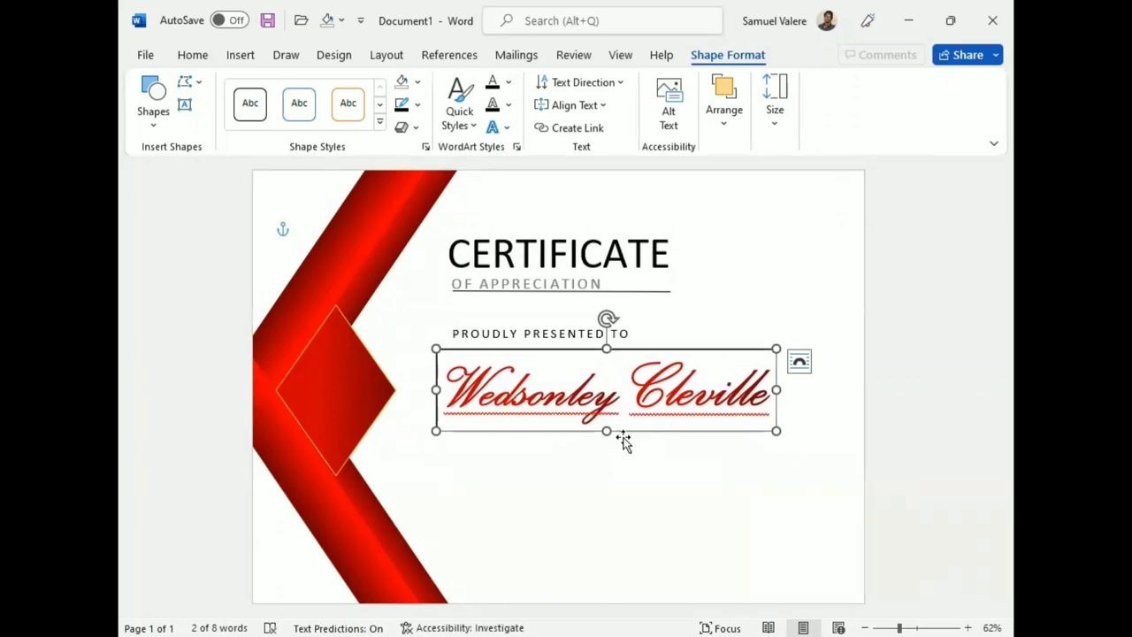
Bold PROUDLY PRESENTED TO and give the name box no fill and no outline.
triple_click(542, 333)
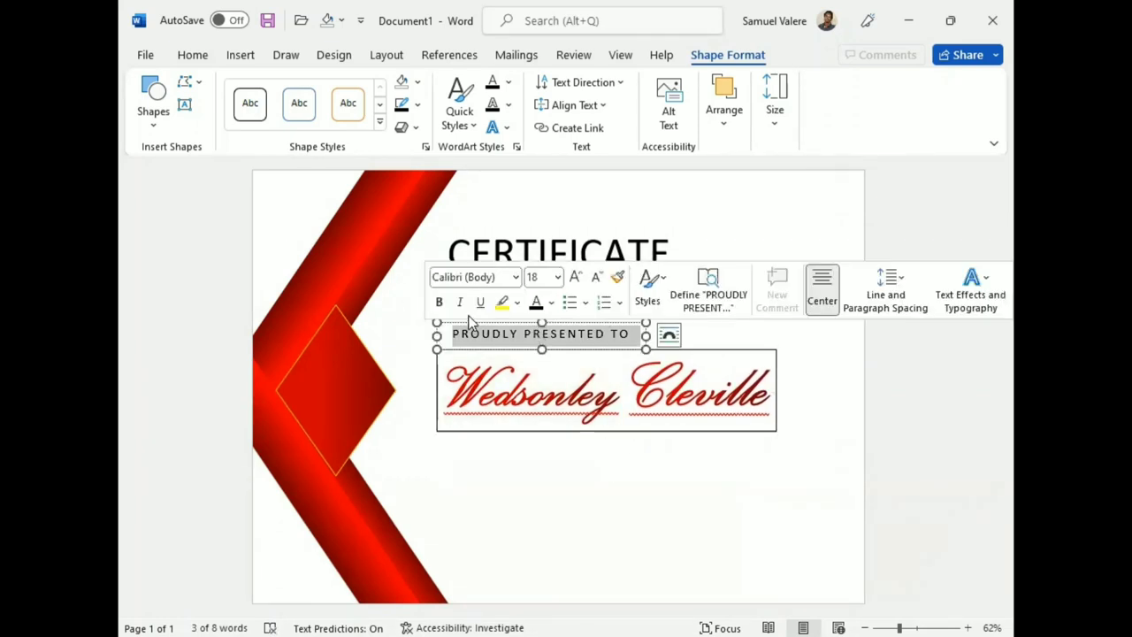
click(439, 302)
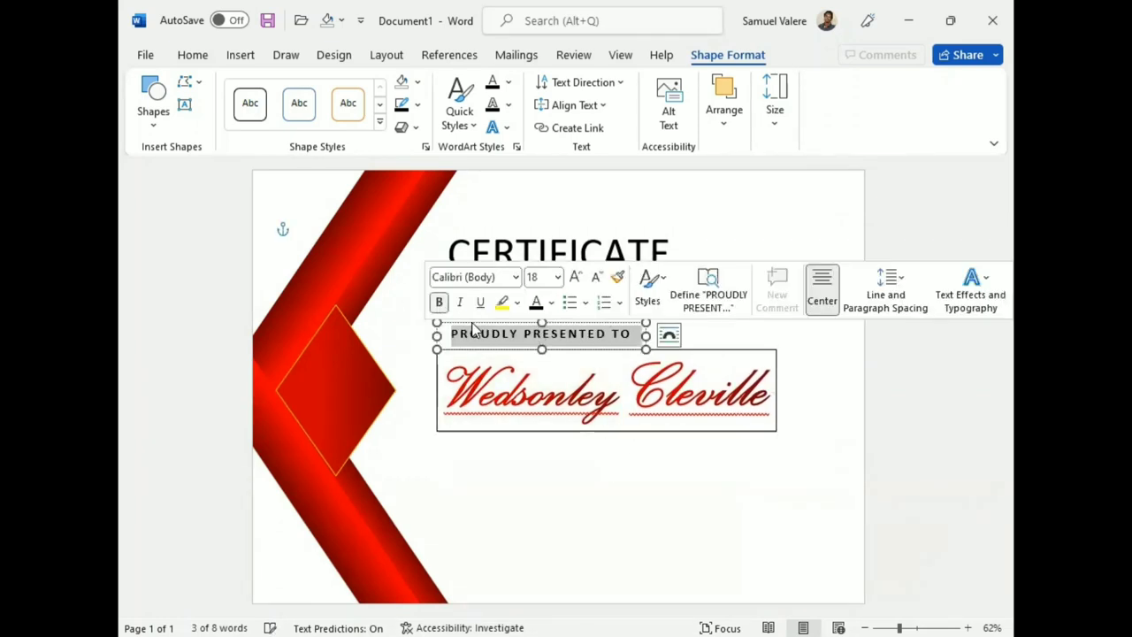
click(636, 548)
click(572, 430)
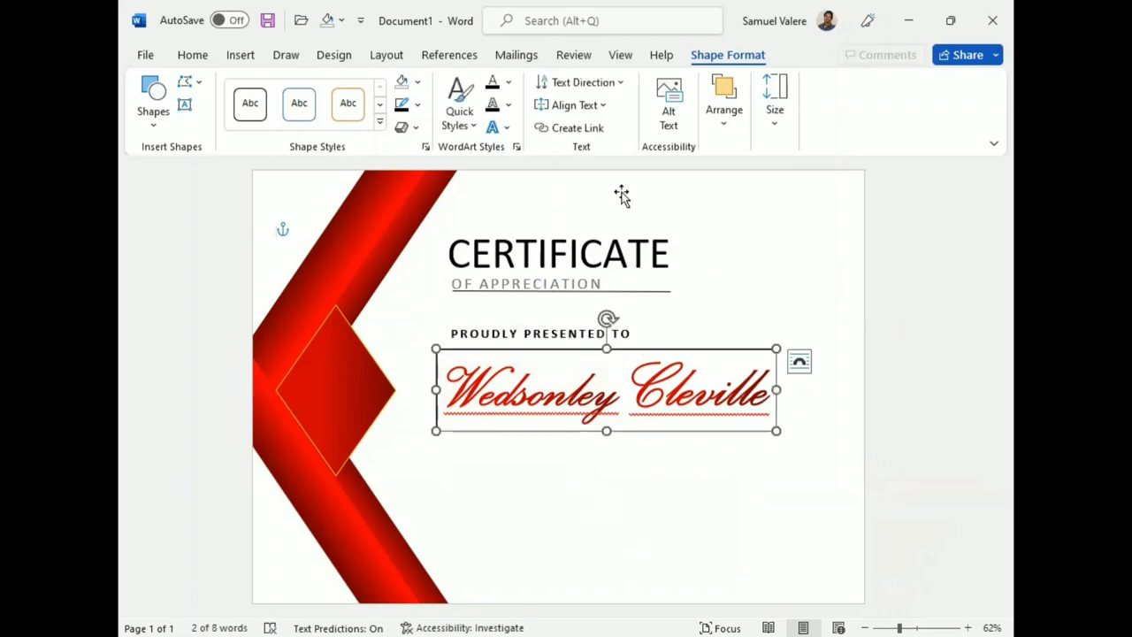
click(417, 81)
click(411, 275)
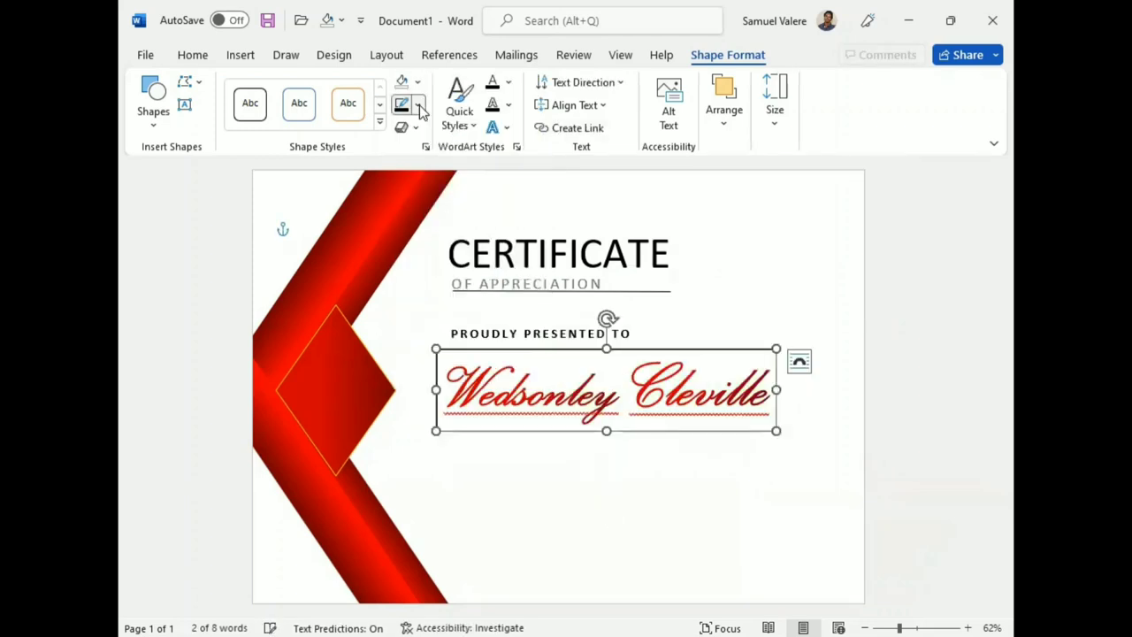
click(420, 111)
click(412, 299)
Ignore the spelling flag on the recipient's surname.
click(573, 414)
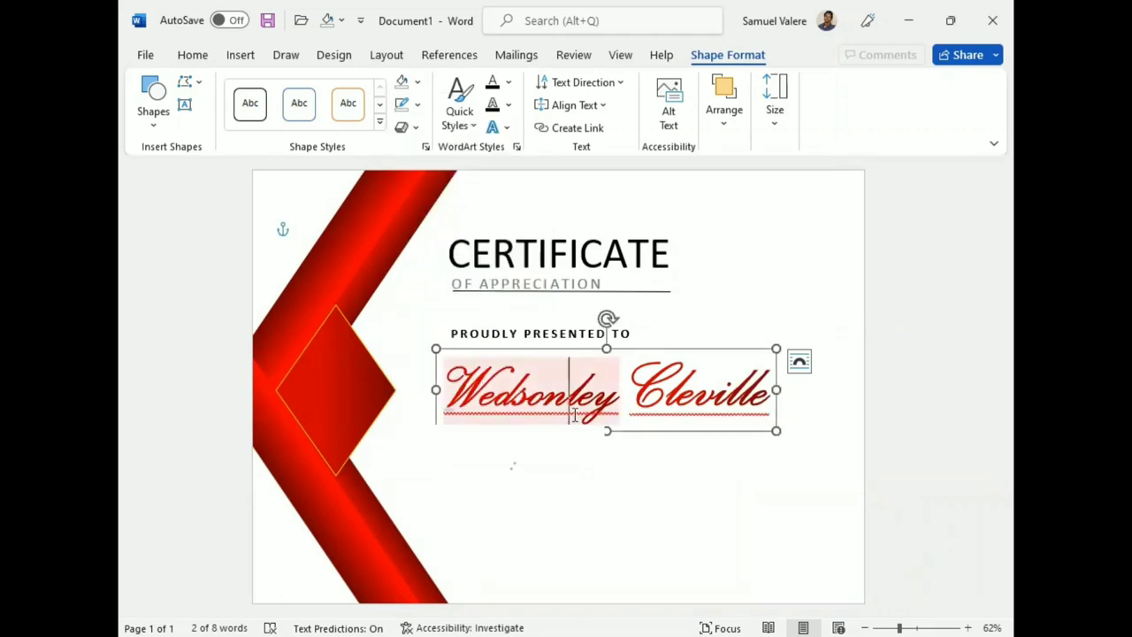
click(693, 402)
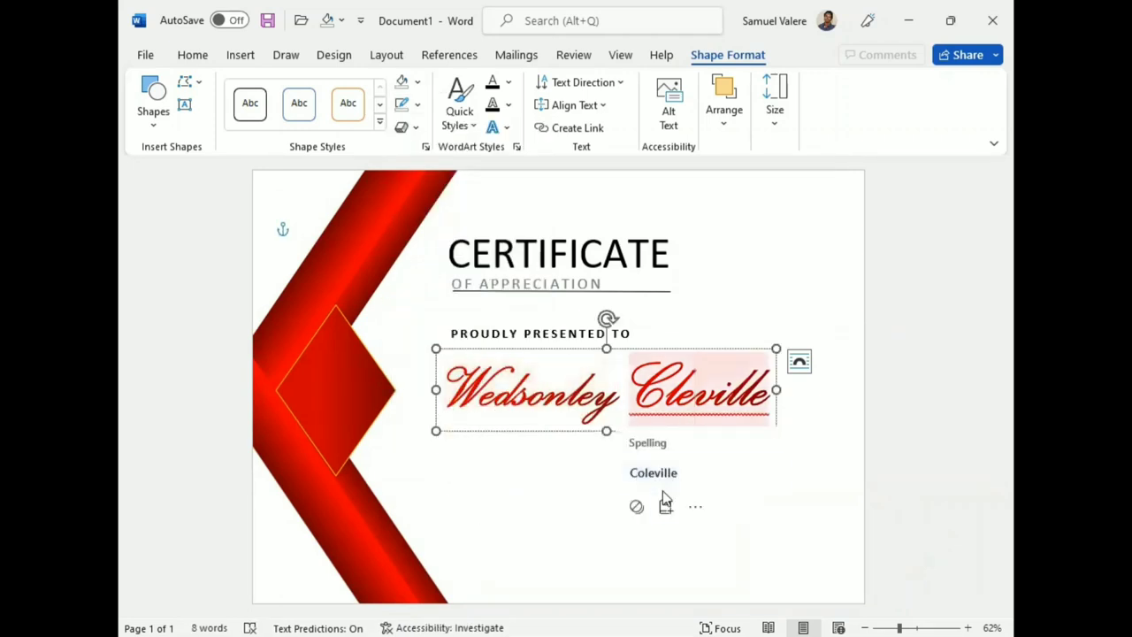
click(666, 502)
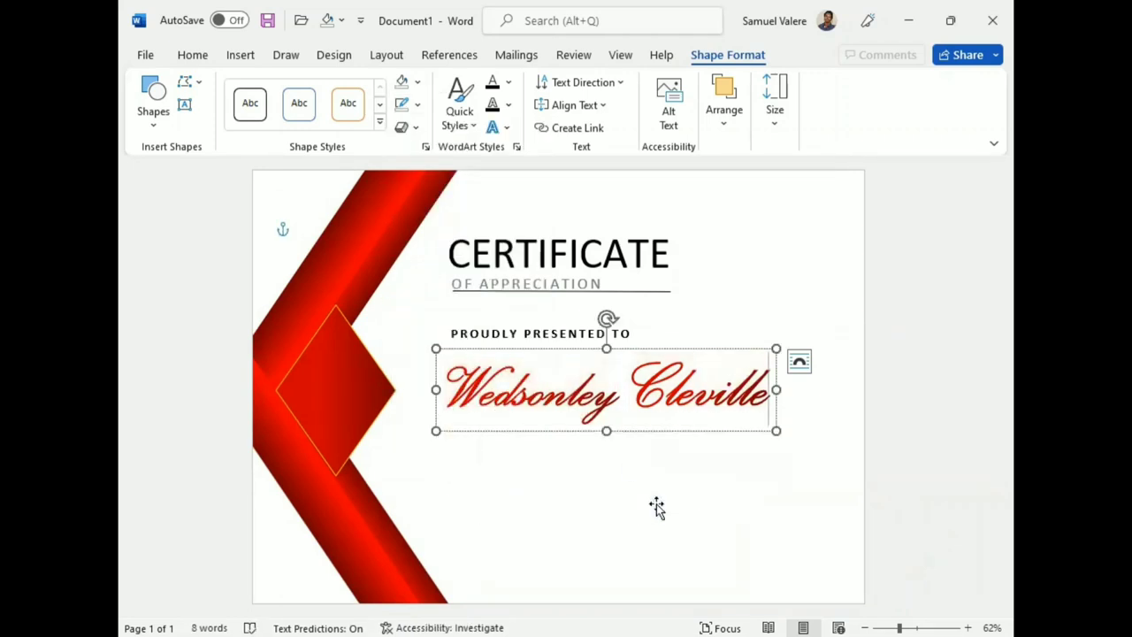
click(557, 462)
click(186, 106)
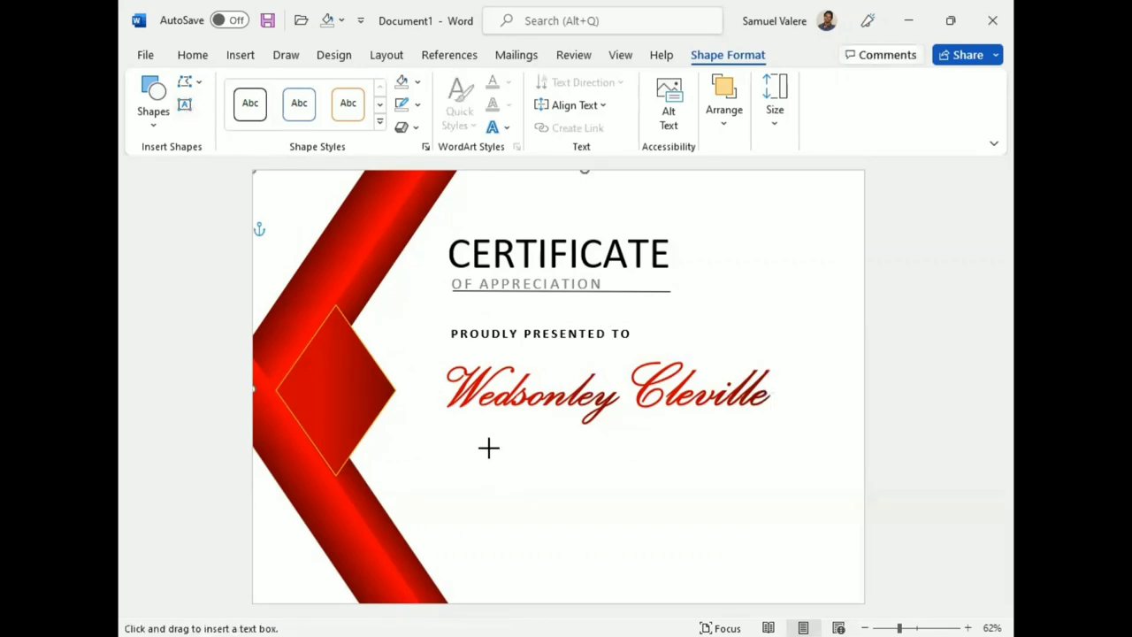
Paste the appreciation message into a new text box below the name and enlarge it to 22 pt.
drag(466, 425, 746, 549)
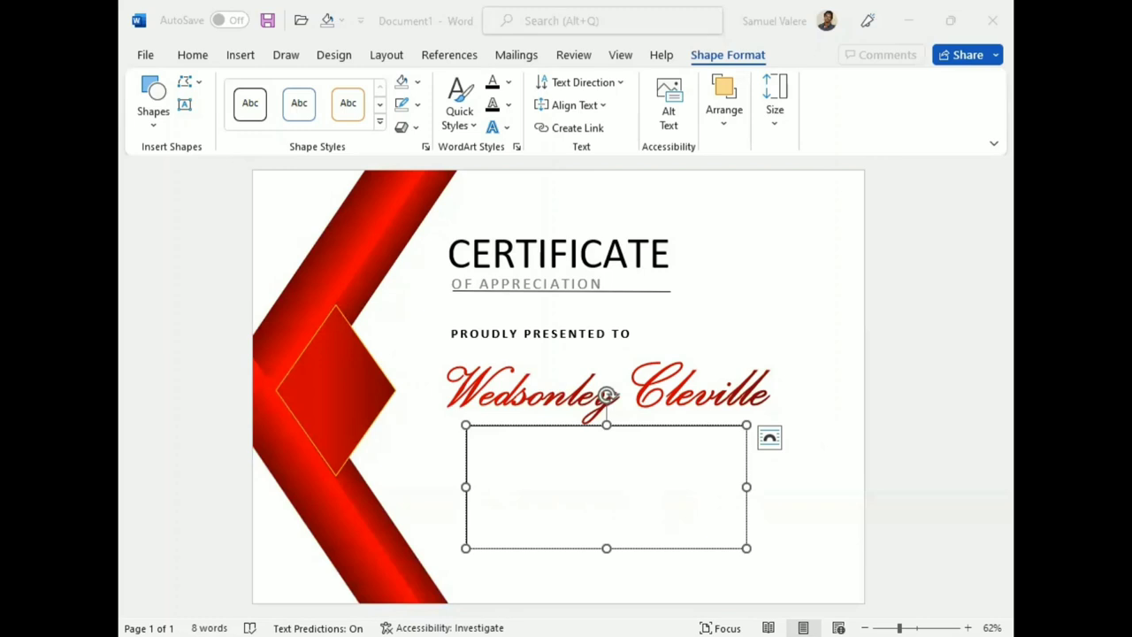
click(530, 445)
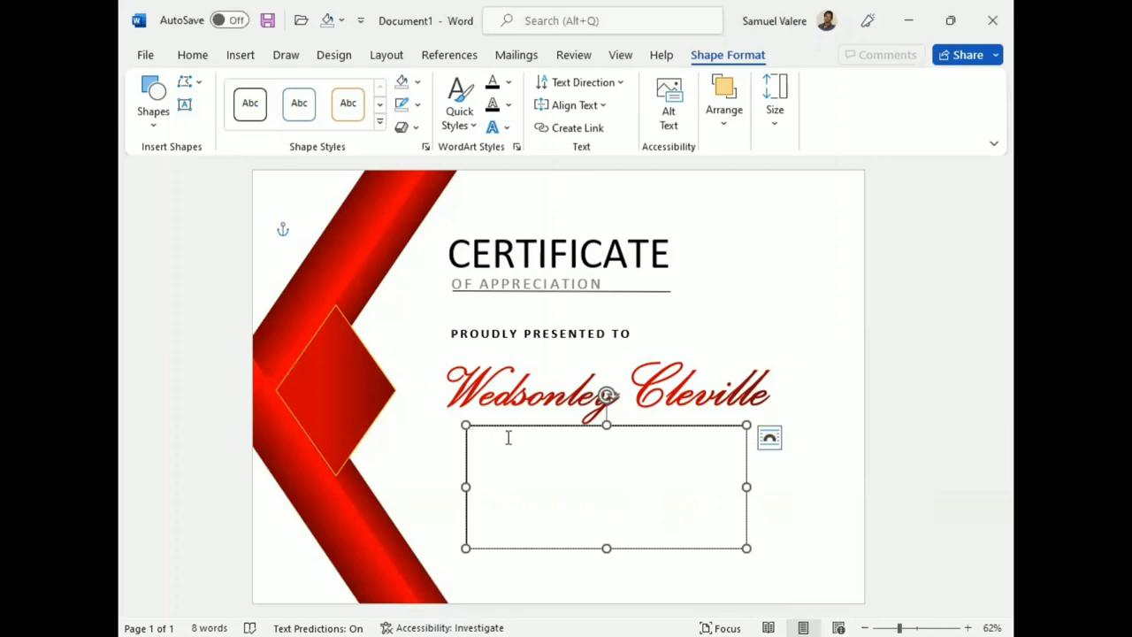
text(Only an exemplary employee inspires his boss on a daily basis. You are that employee. Thank you for setting such a great example for everyone in our company!)
triple_click(515, 440)
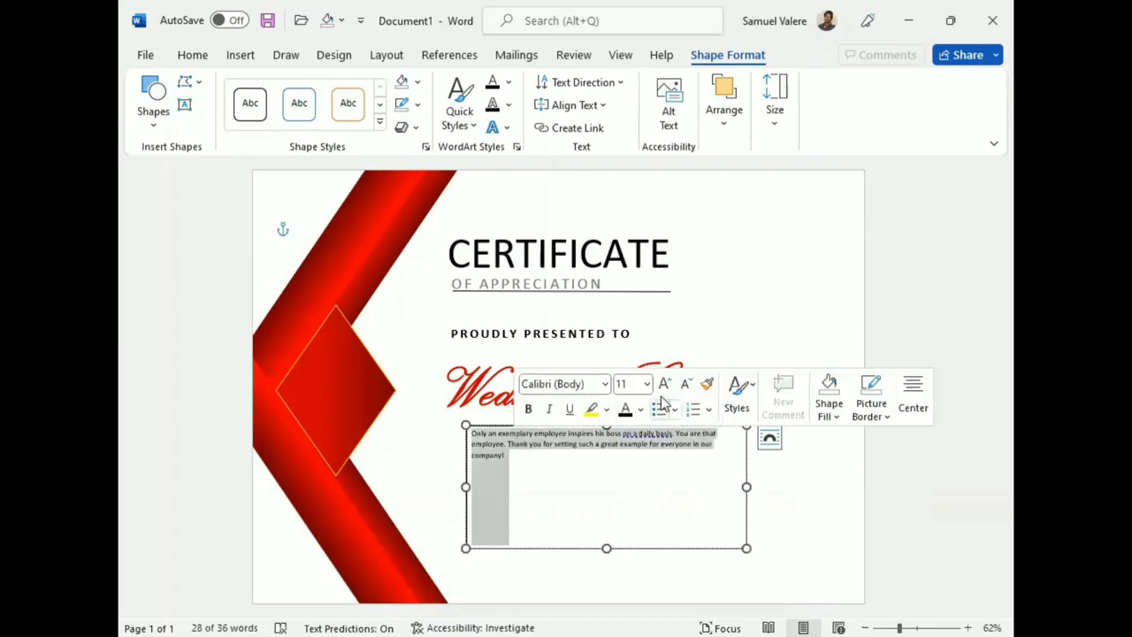
click(666, 385)
click(666, 385)
click(666, 385)
click(665, 385)
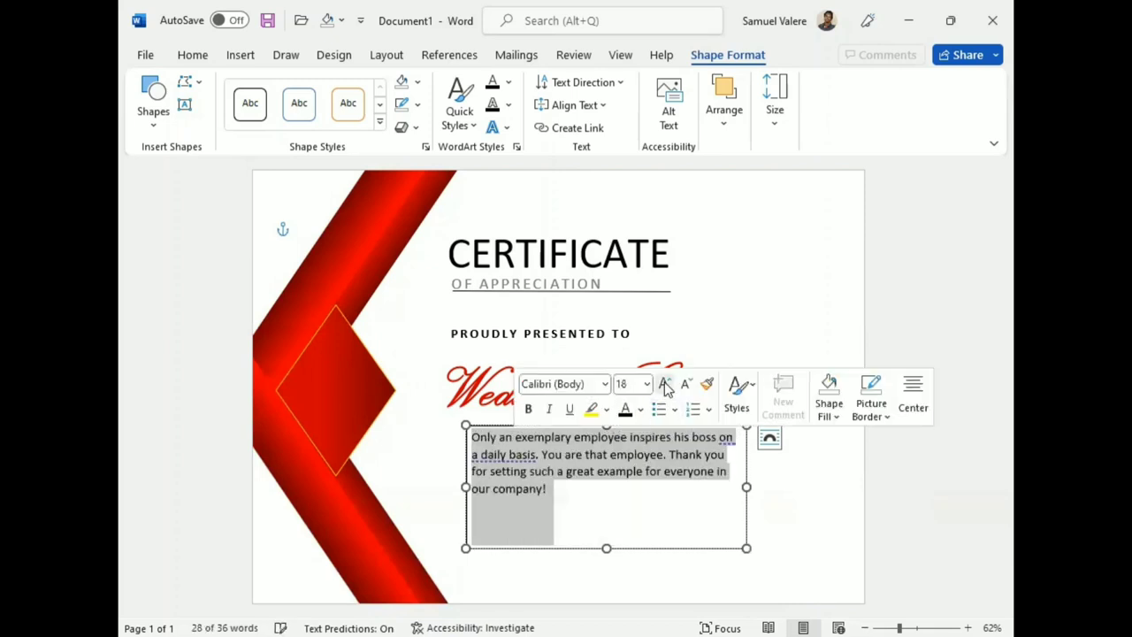
click(665, 385)
click(665, 385)
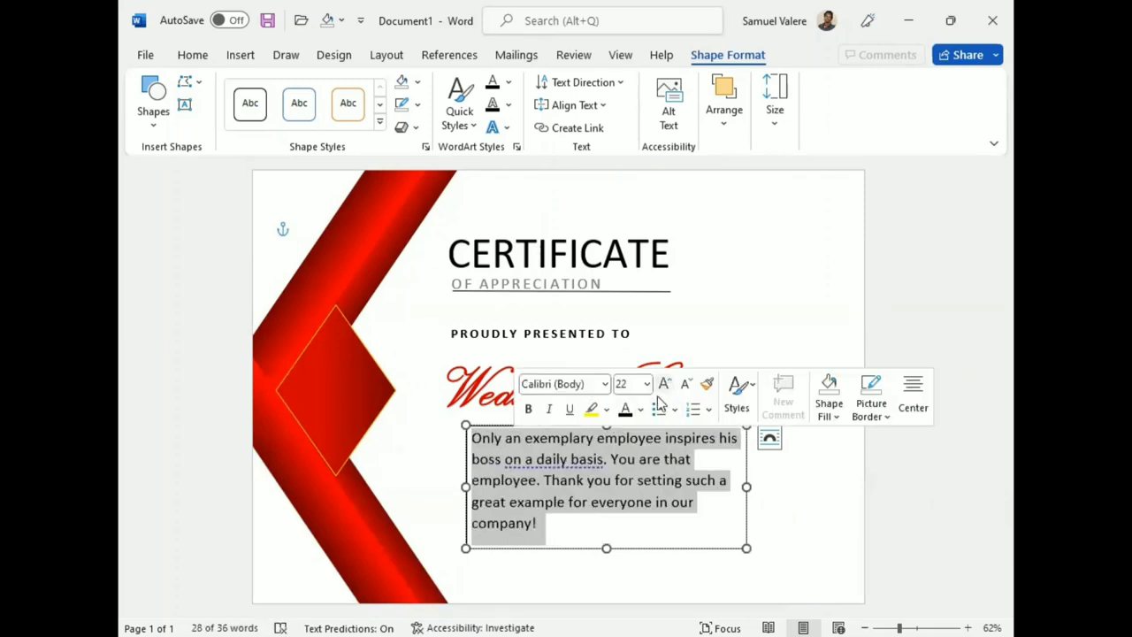
Widen and shorten the message box and position it under the name.
drag(747, 486, 770, 486)
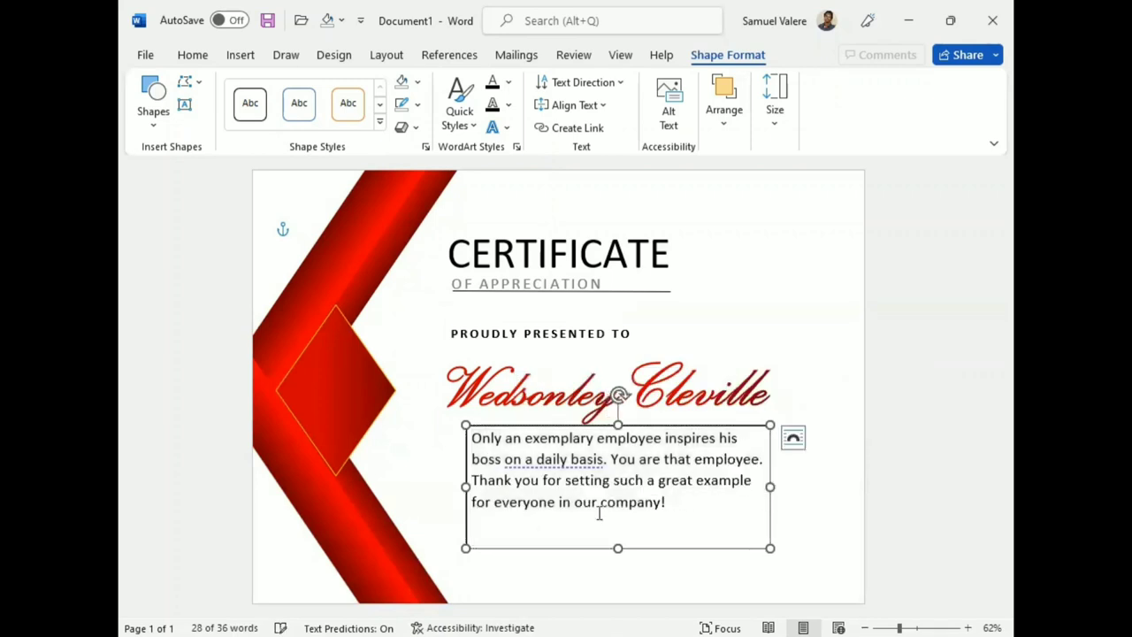
drag(618, 548, 618, 529)
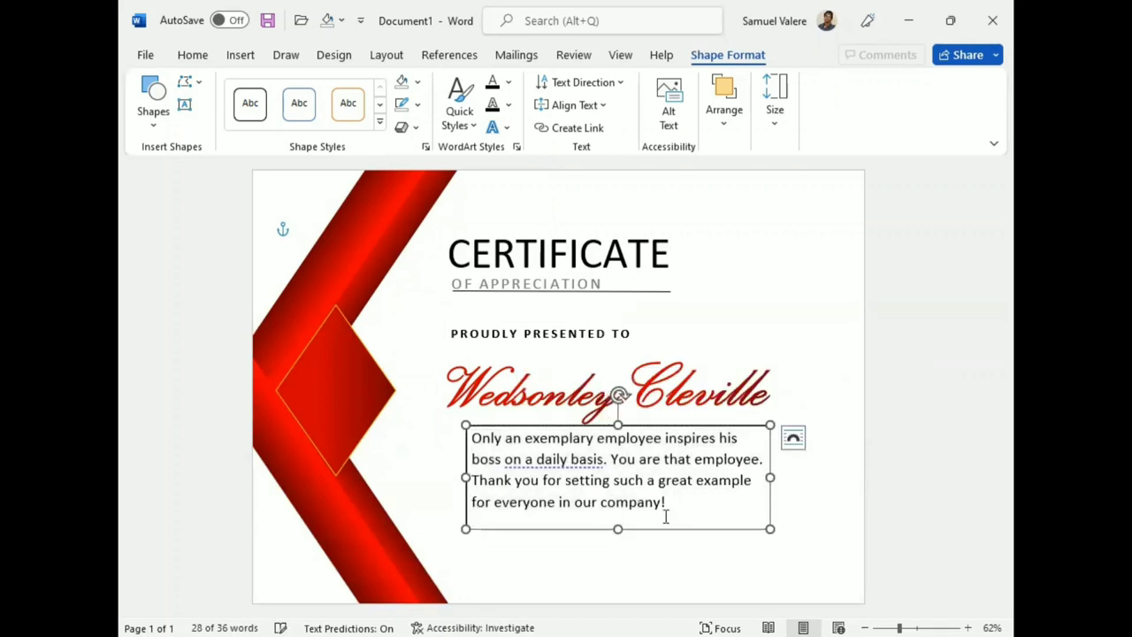
drag(770, 479, 800, 478)
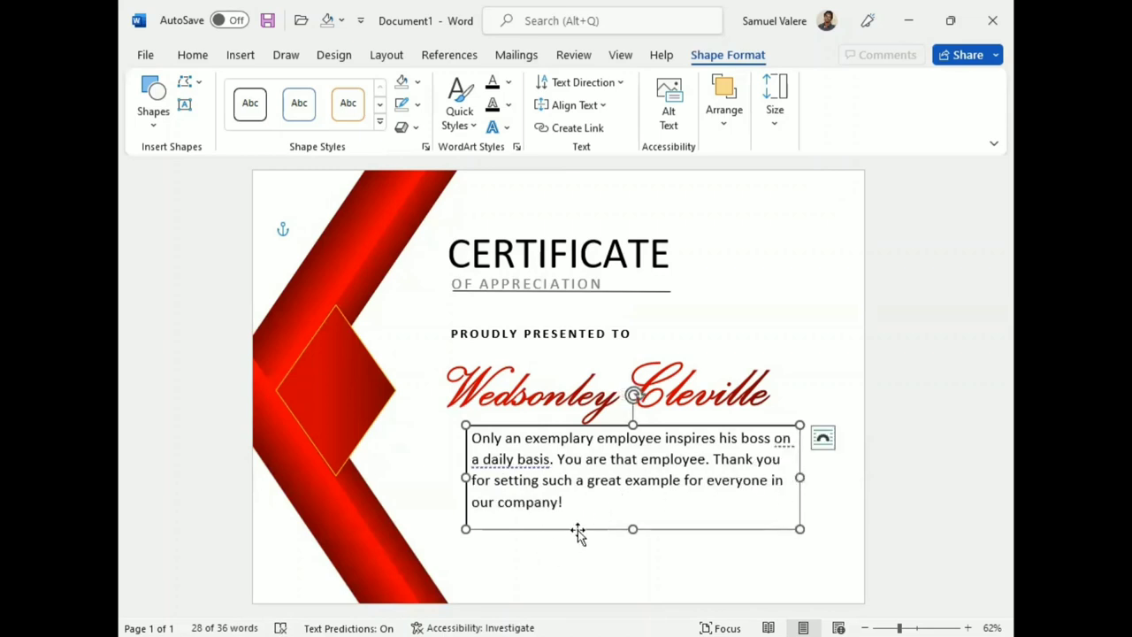
drag(578, 531, 558, 528)
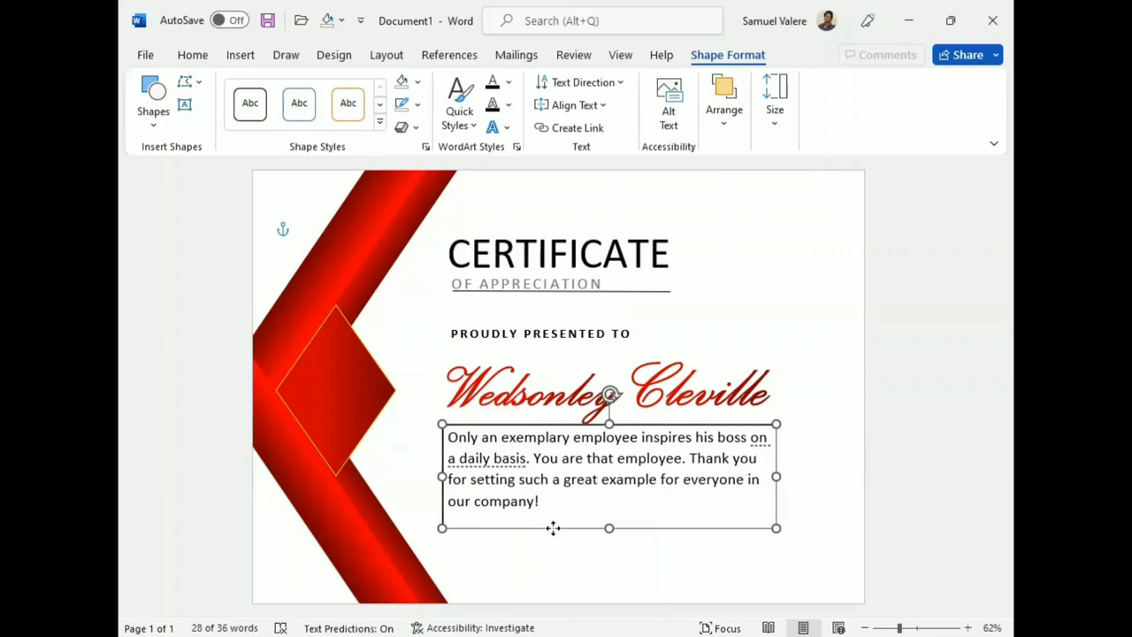
drag(556, 528, 551, 537)
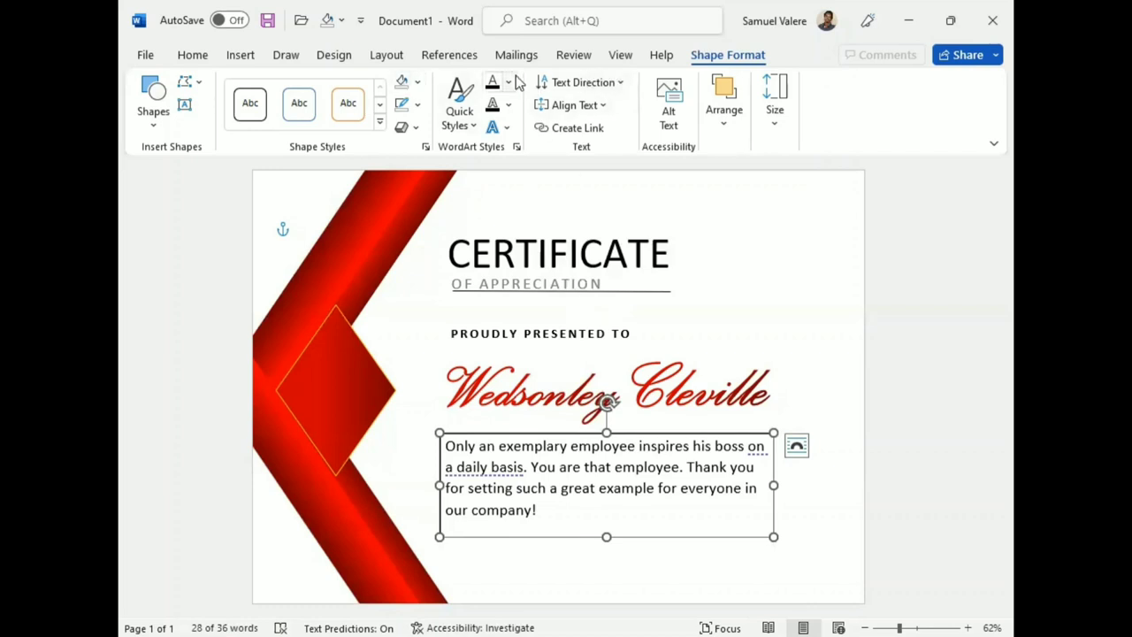
Give the message box no fill and no outline.
click(419, 82)
click(411, 273)
click(418, 105)
click(409, 299)
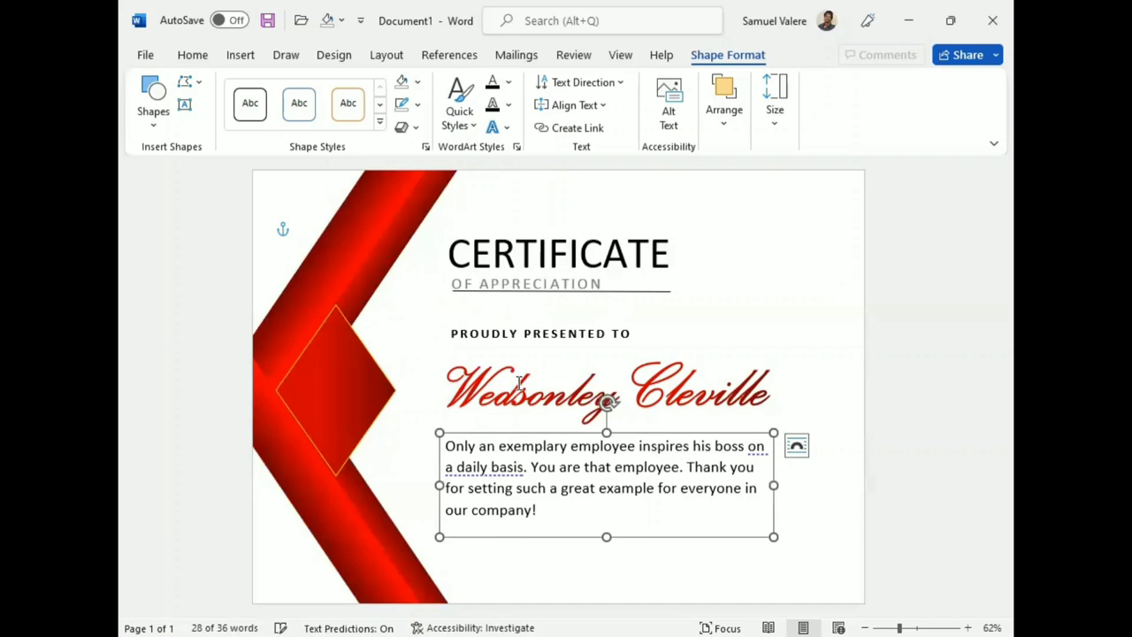
click(518, 477)
click(604, 561)
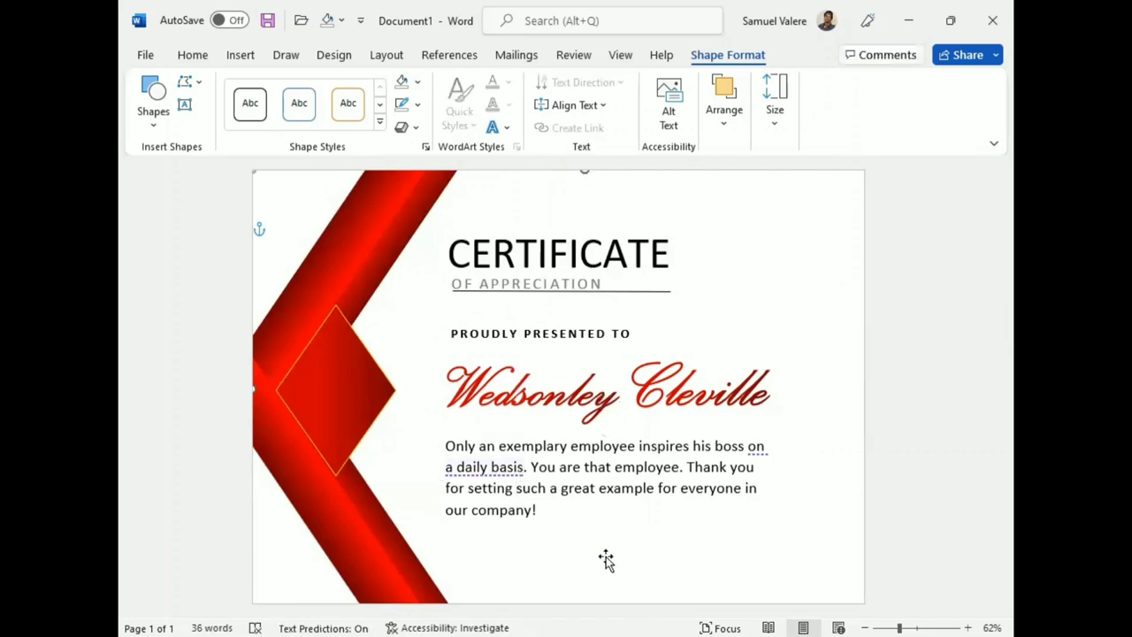
click(185, 104)
Draw a small text box near the page bottom with the word Date, set to UPPERCASE and slightly enlarged.
drag(470, 574, 543, 599)
text(Date)
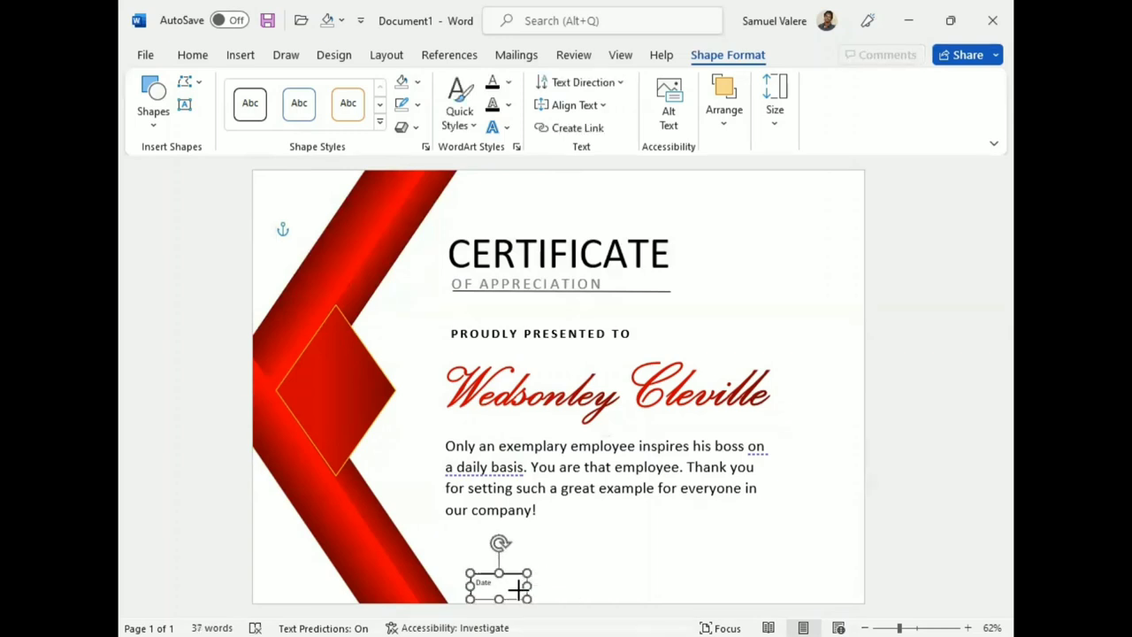
drag(543, 586, 510, 585)
double_click(485, 583)
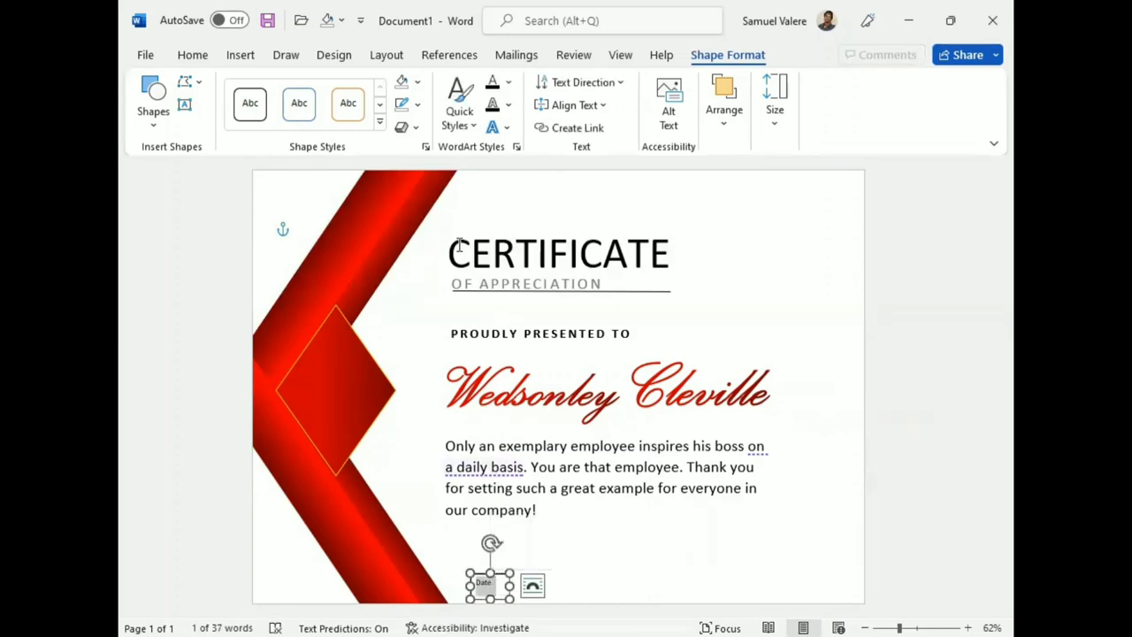
click(192, 55)
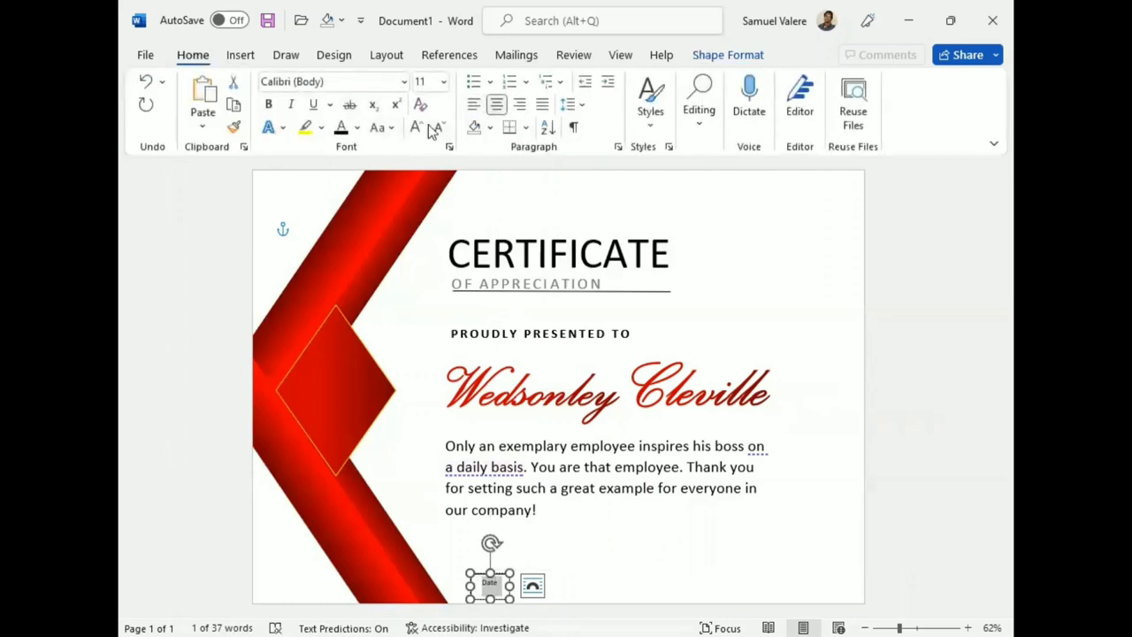
click(383, 127)
click(433, 201)
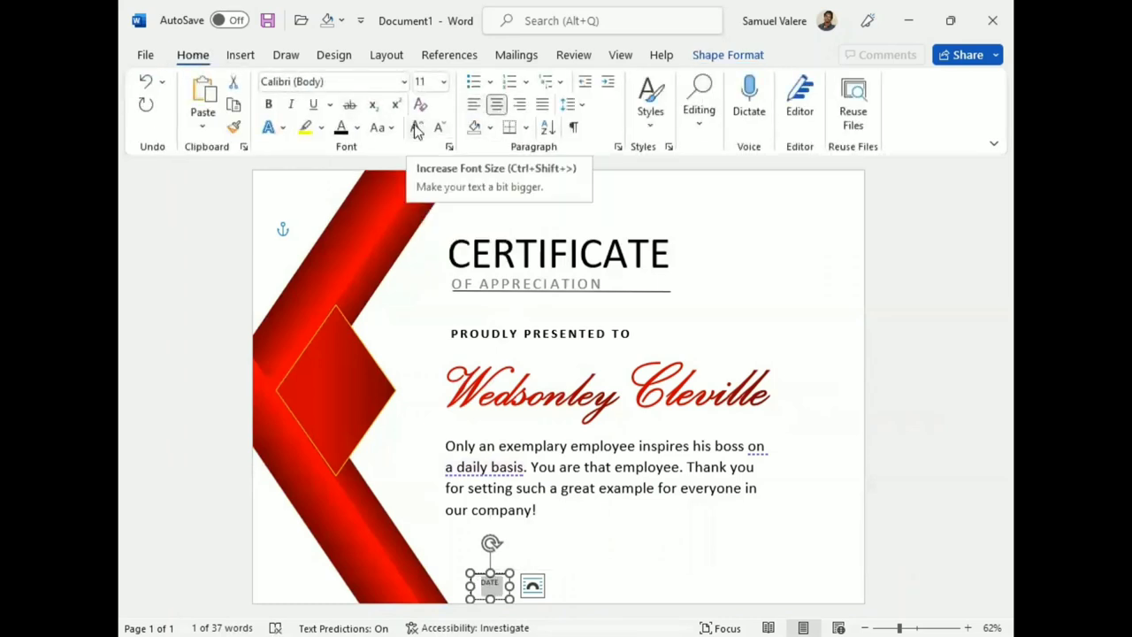
click(417, 128)
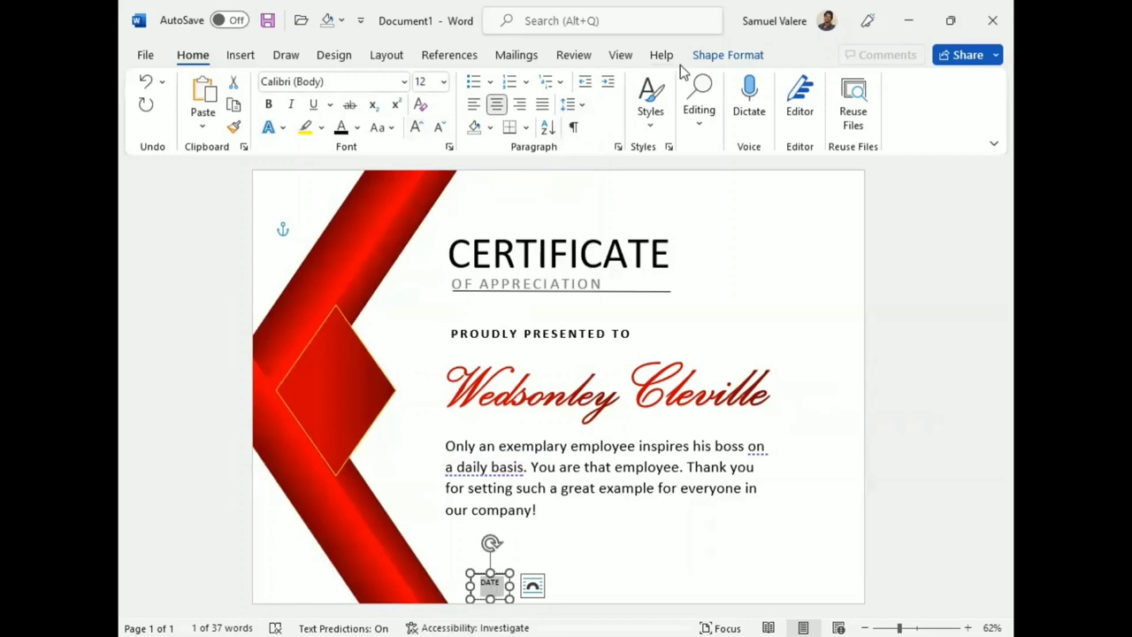
Give the DATE box no fill and no outline, and move it up slightly.
click(720, 58)
click(417, 81)
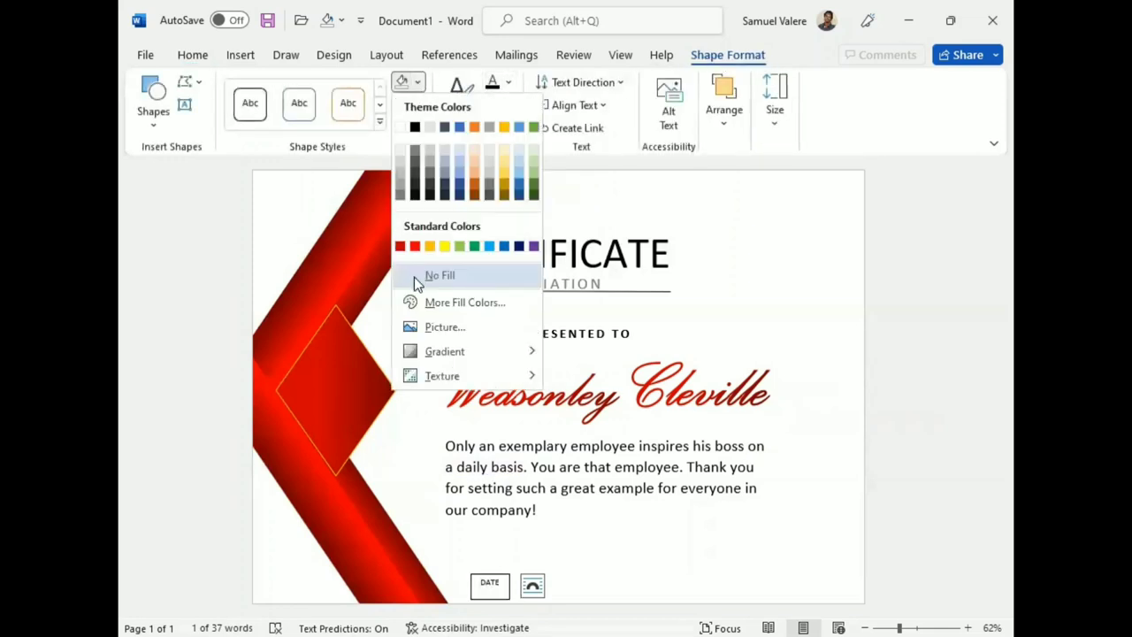
click(414, 276)
click(419, 105)
click(415, 304)
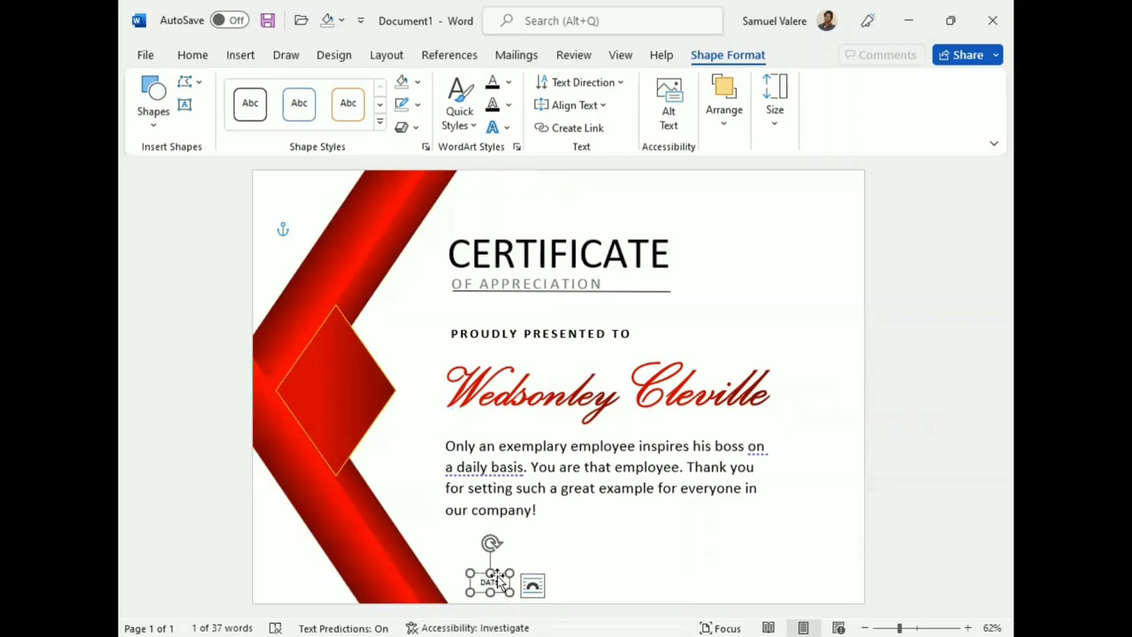
drag(497, 573, 486, 560)
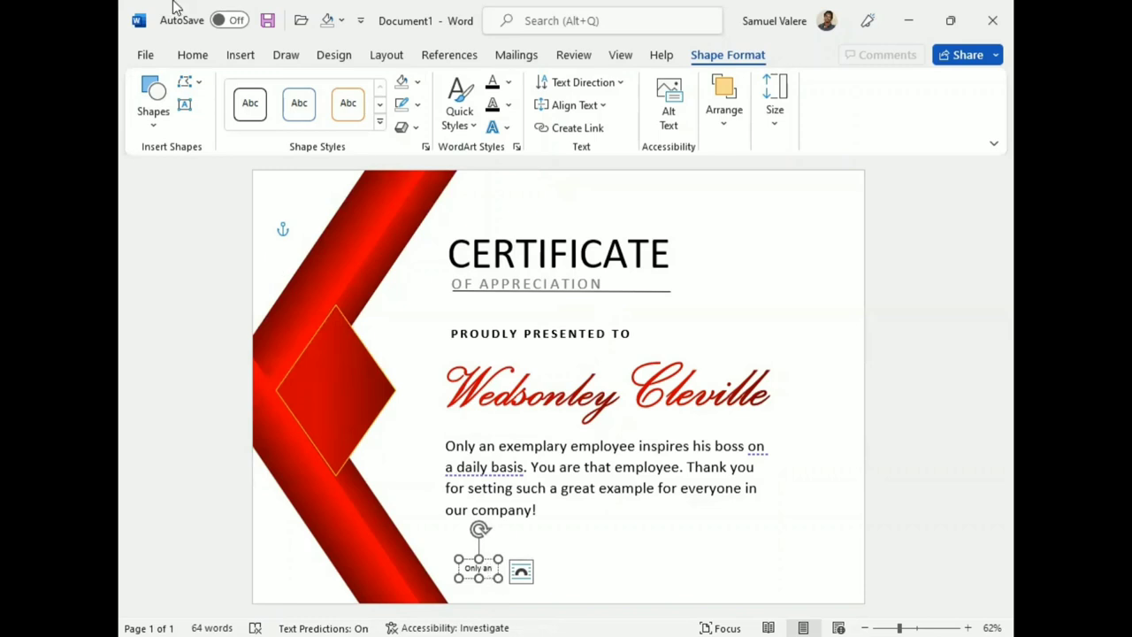
Undo the accidental paste, then duplicate the DATE label to the right and retype it as SIGNATURE in uppercase.
click(193, 55)
click(146, 81)
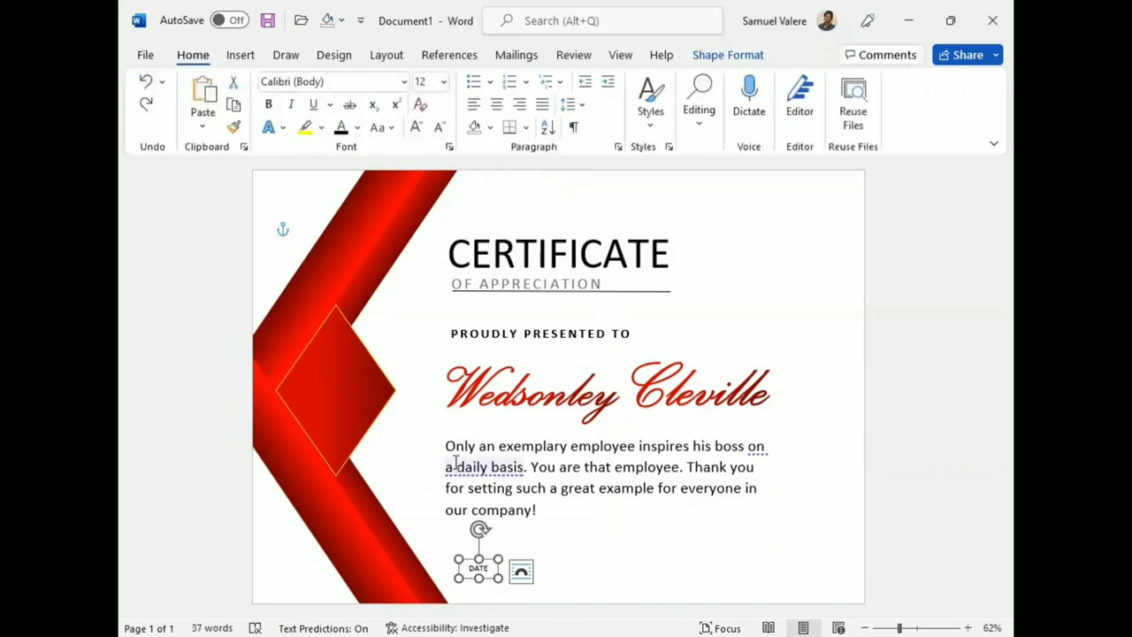
drag(487, 580, 746, 579)
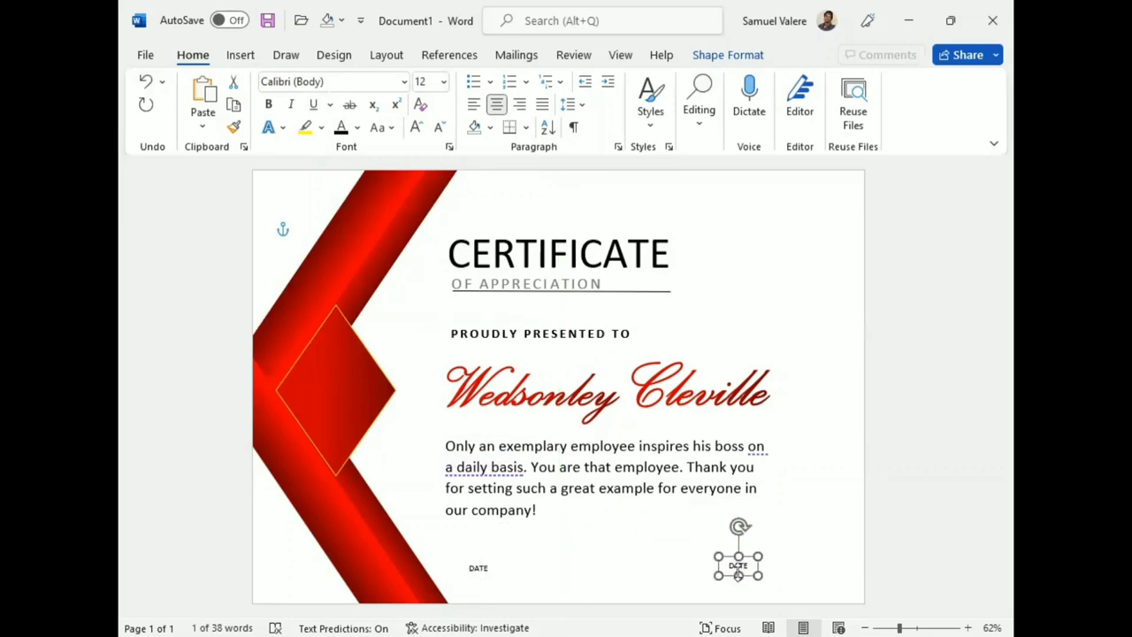
double_click(738, 570)
key(BackSpace)
text(Signatu)
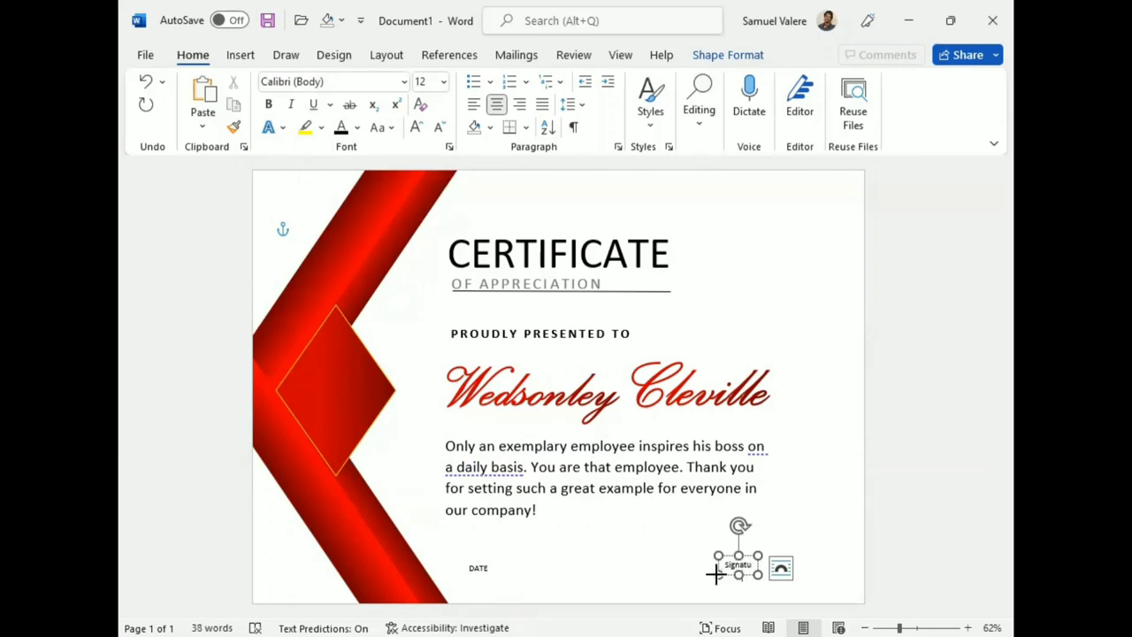
text(re)
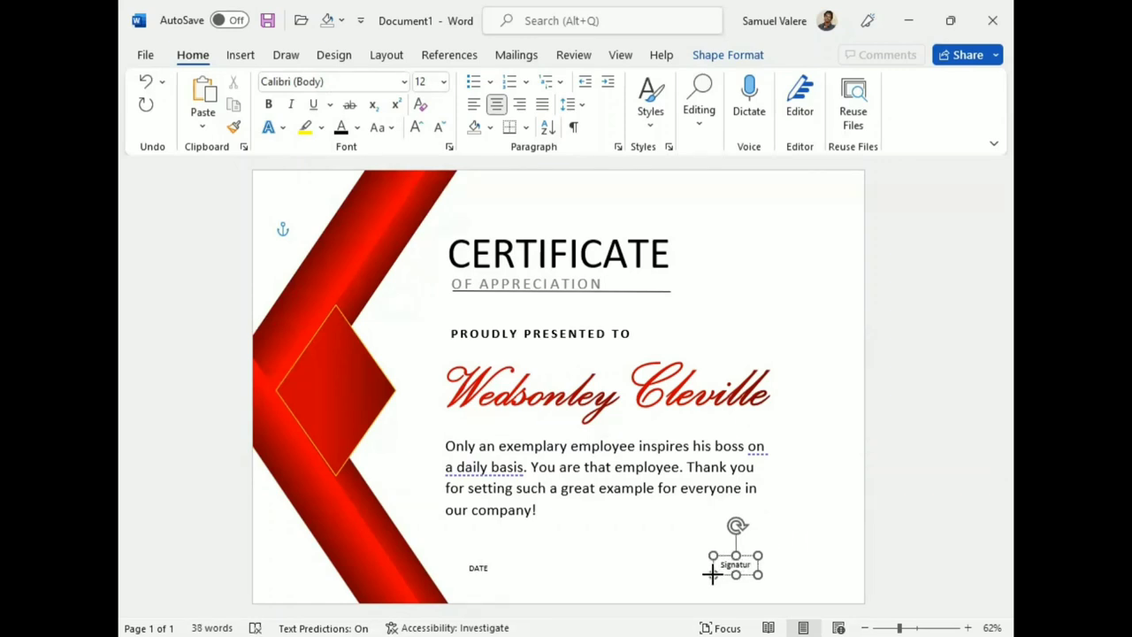
double_click(733, 564)
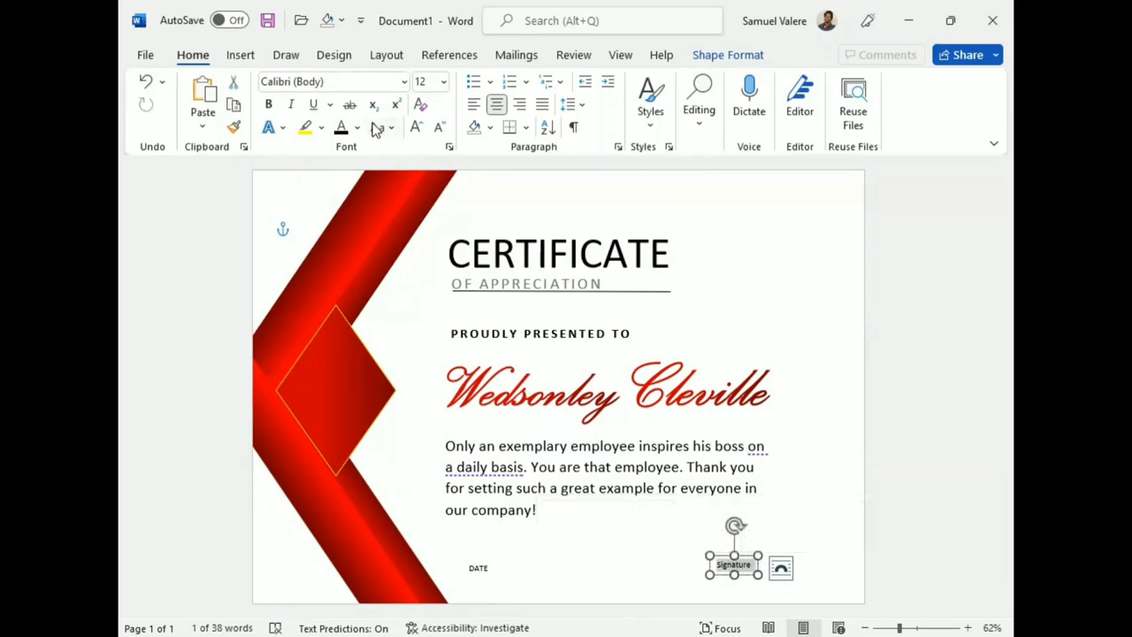
key(shift+F3)
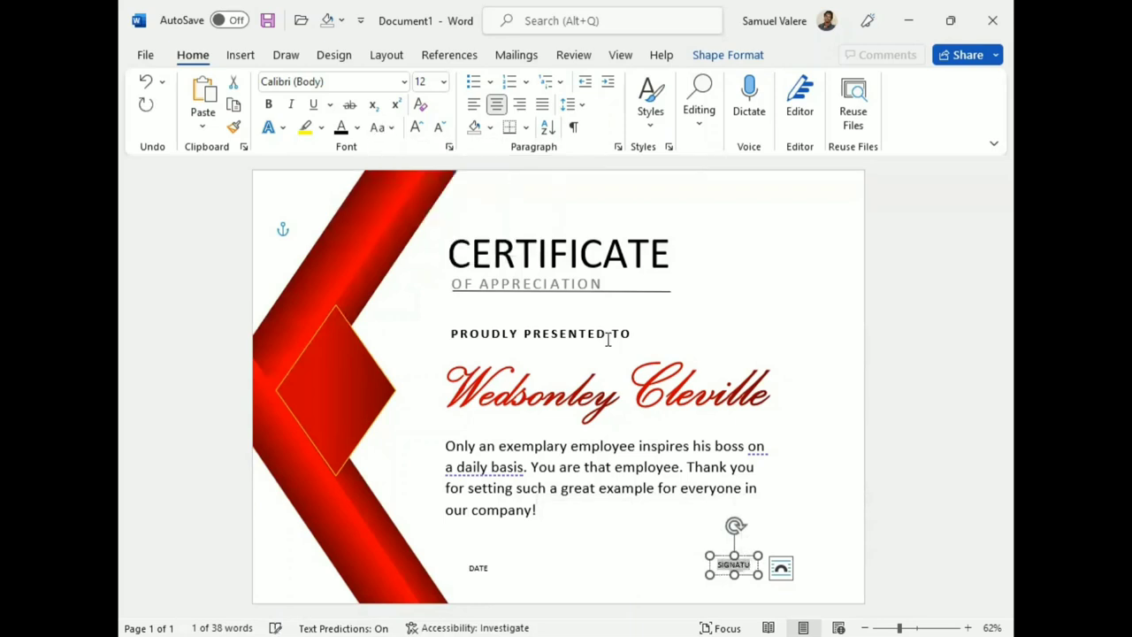
Align the SIGNATURE label level with DATE and nudge both labels up slightly.
click(699, 573)
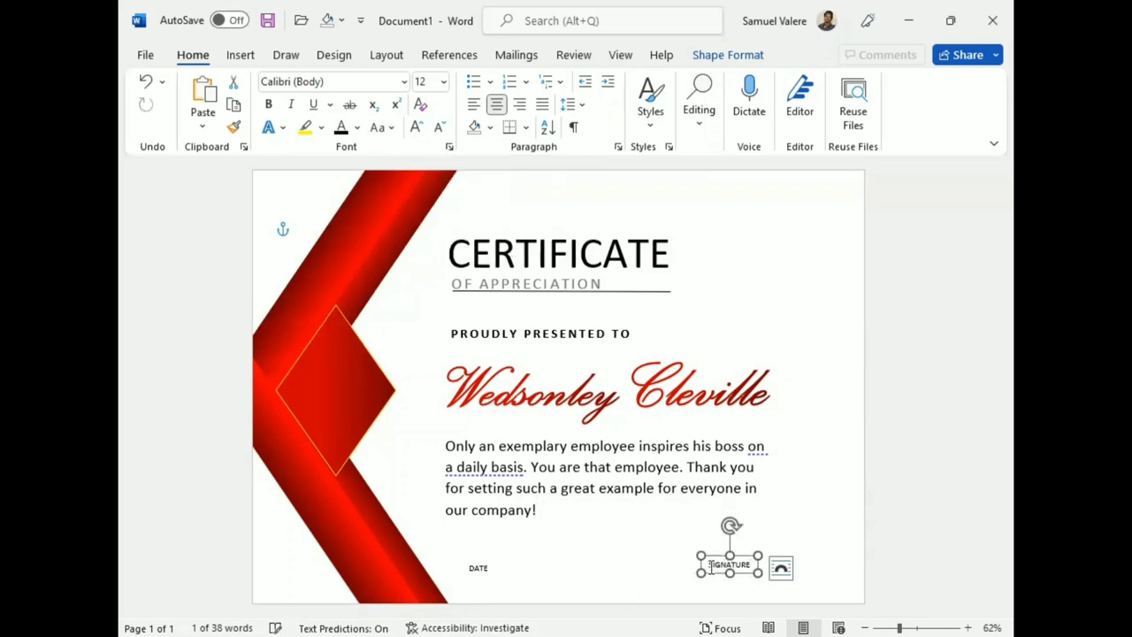
click(478, 569)
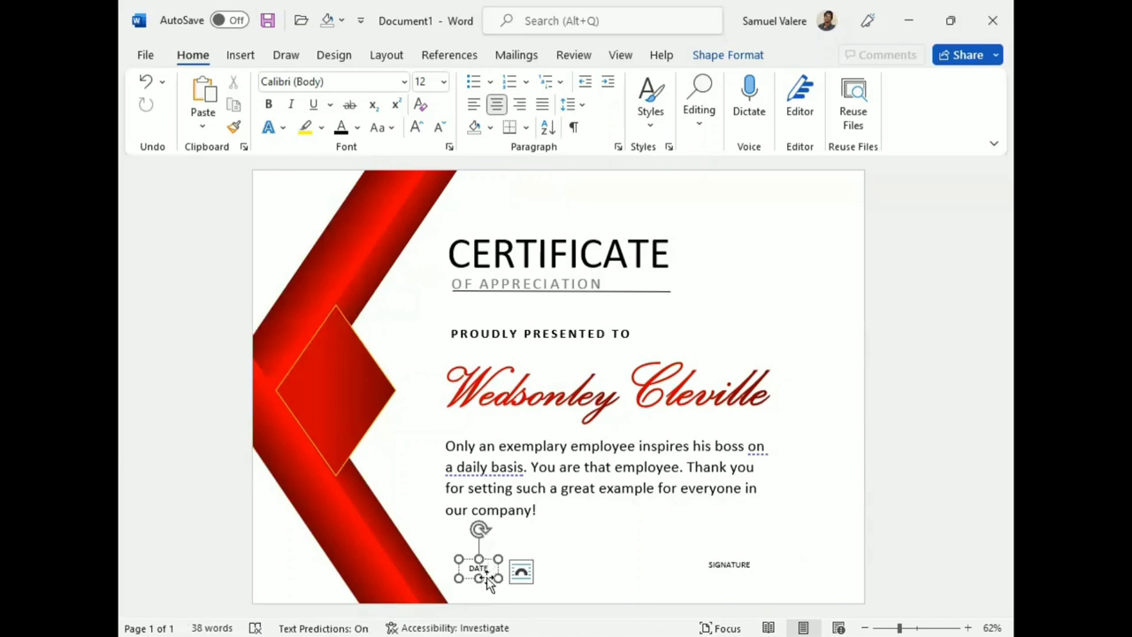
click(731, 568)
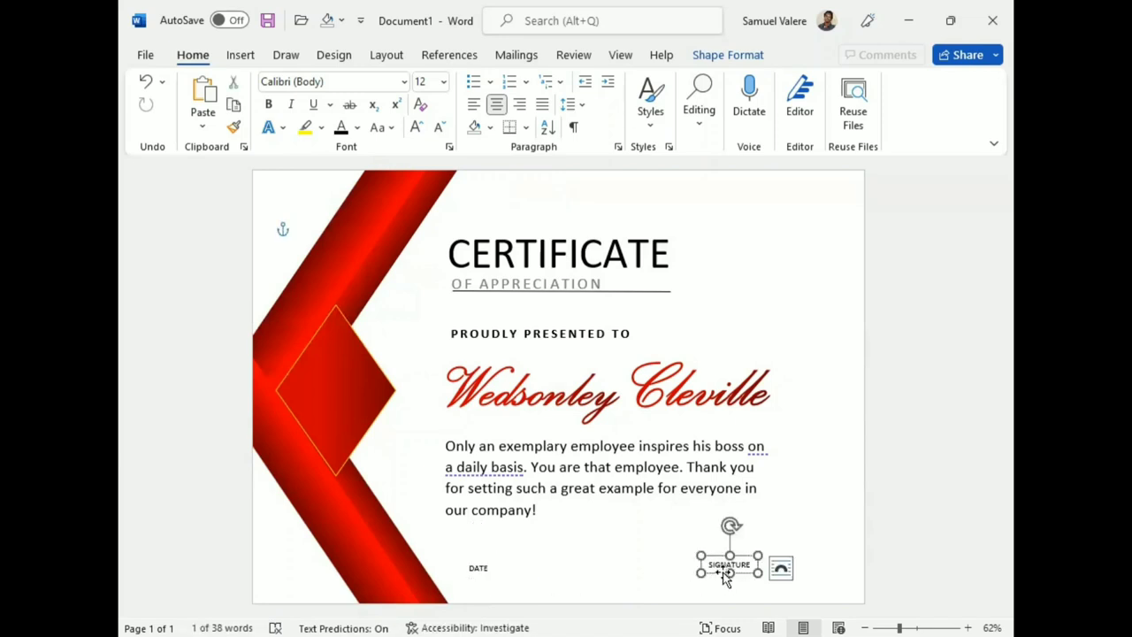
drag(729, 571, 489, 572)
key(ctrl+z)
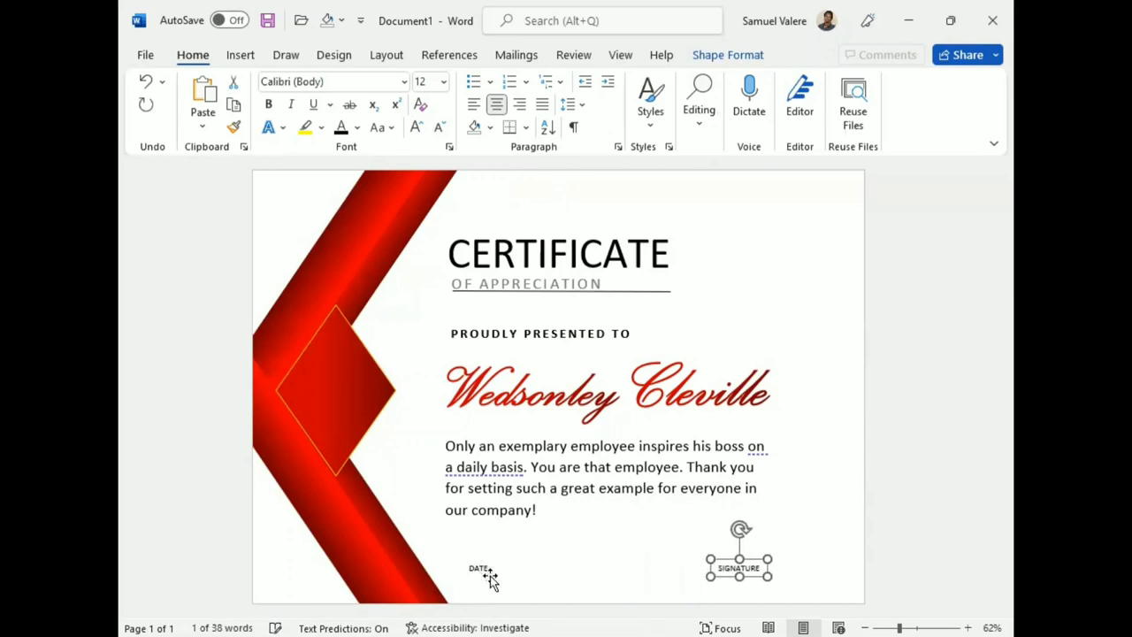
key(Right)
key(Right)
key(Right)
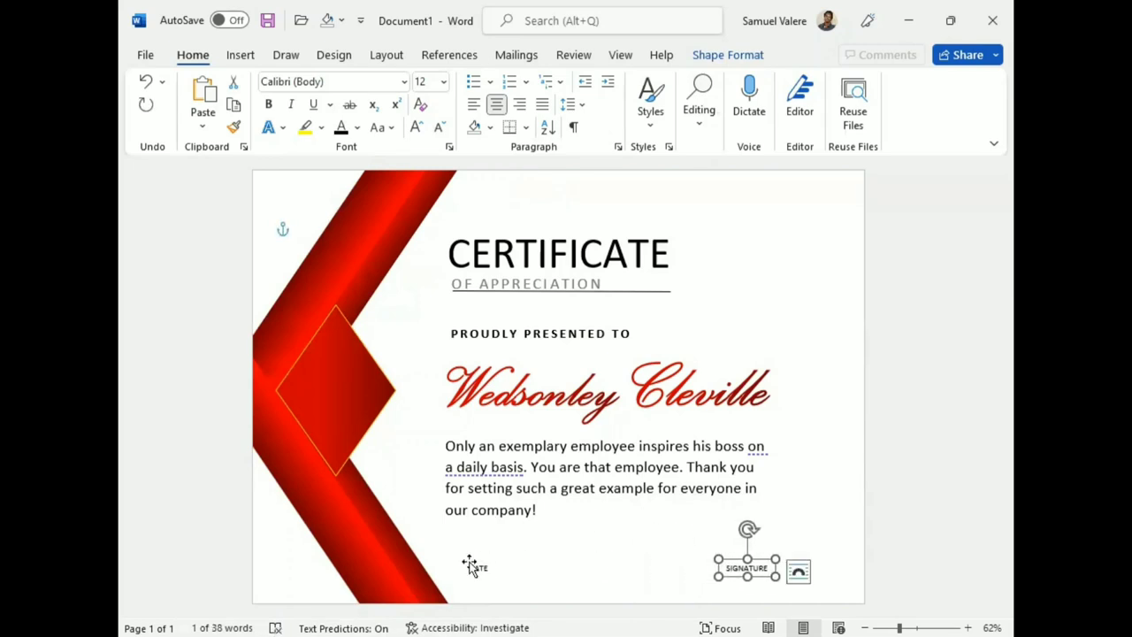
shift+click(475, 567)
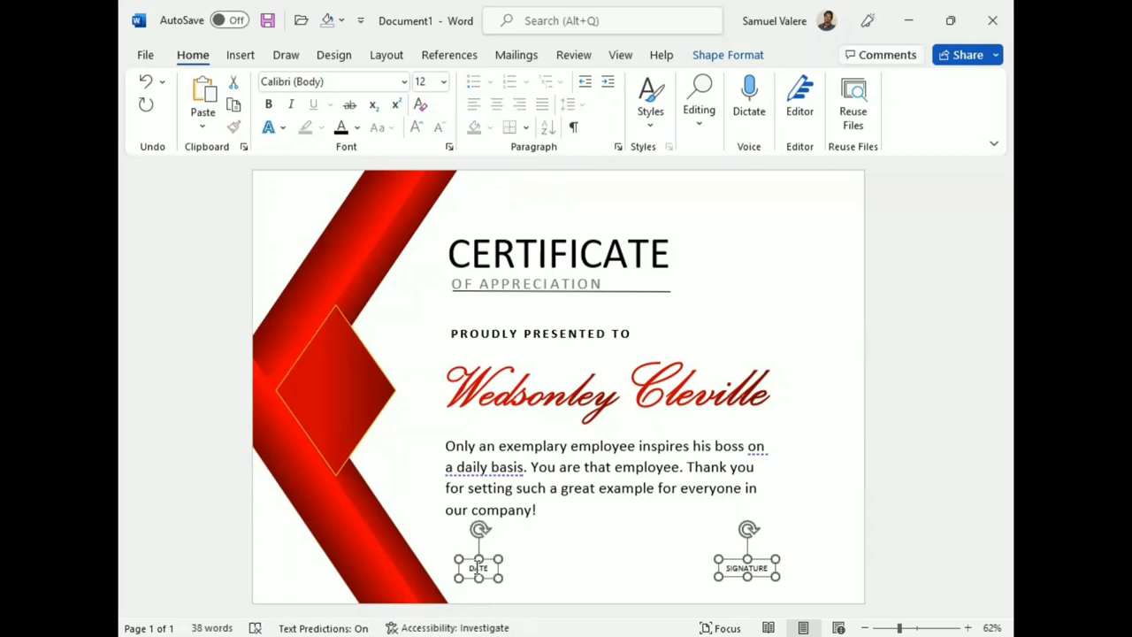
key(Up)
key(Up)
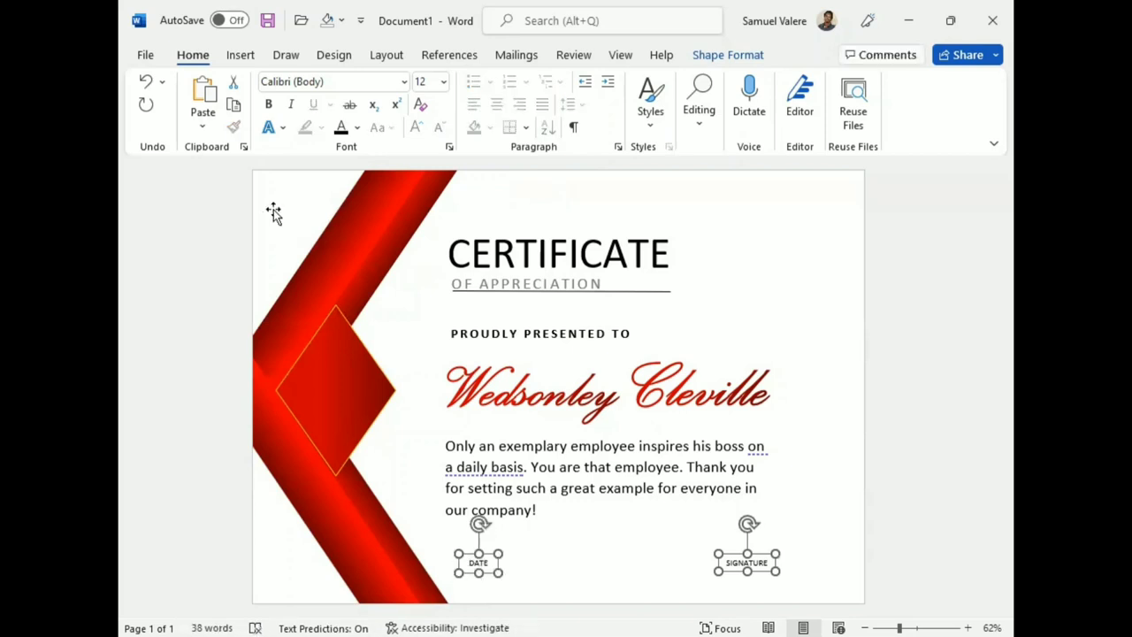
click(240, 56)
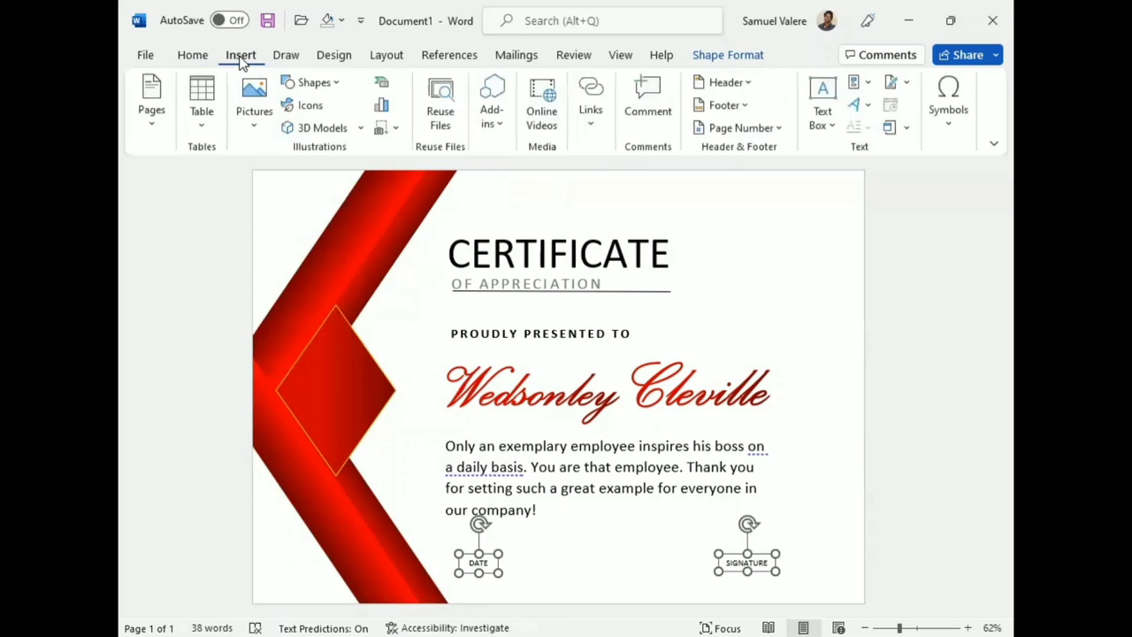
Draw a short straight line under the DATE label and nudge it into place.
click(337, 82)
click(328, 126)
drag(511, 574, 487, 571)
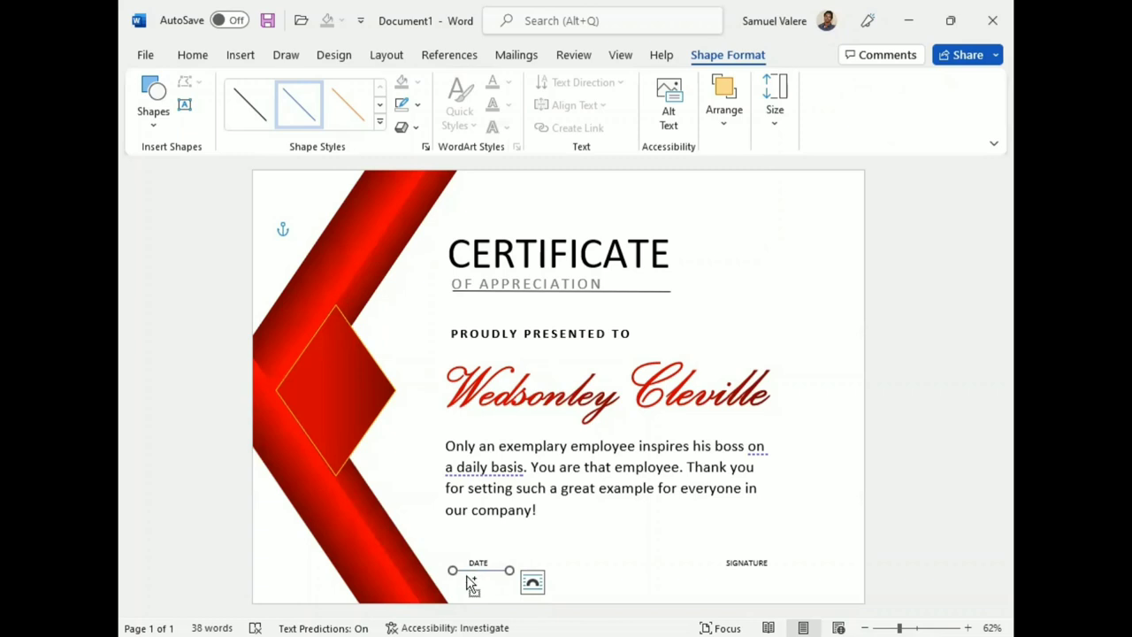
drag(477, 579, 466, 584)
key(Up)
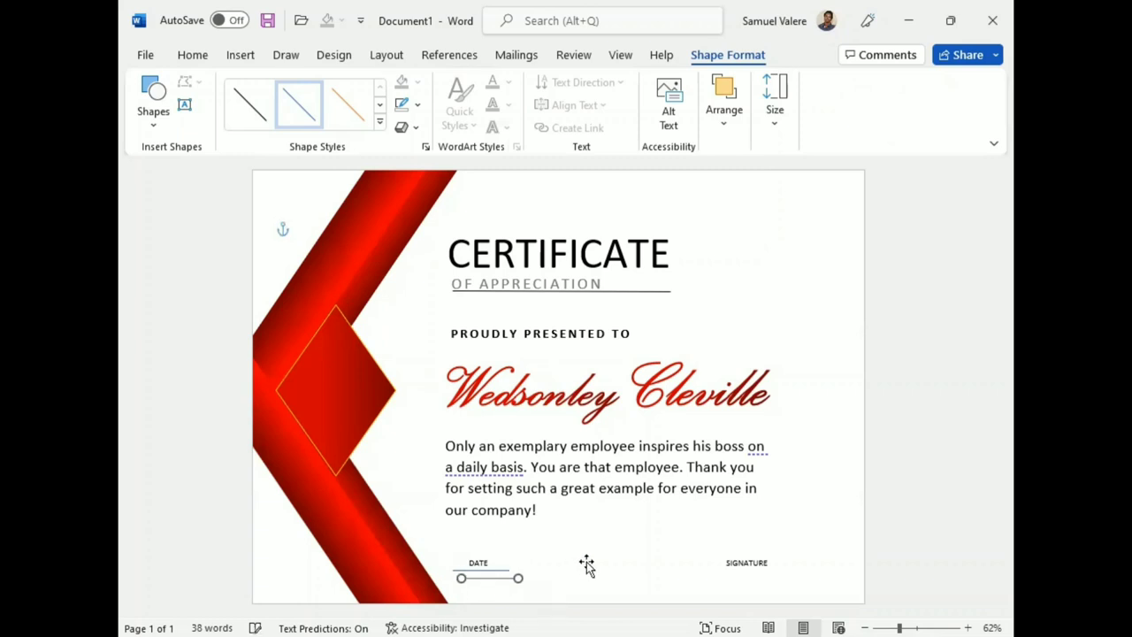
key(Up)
key(Up)
Paste a copy of the line under SIGNATURE, leaving both lines' outline colour unchanged.
key(ctrl+v)
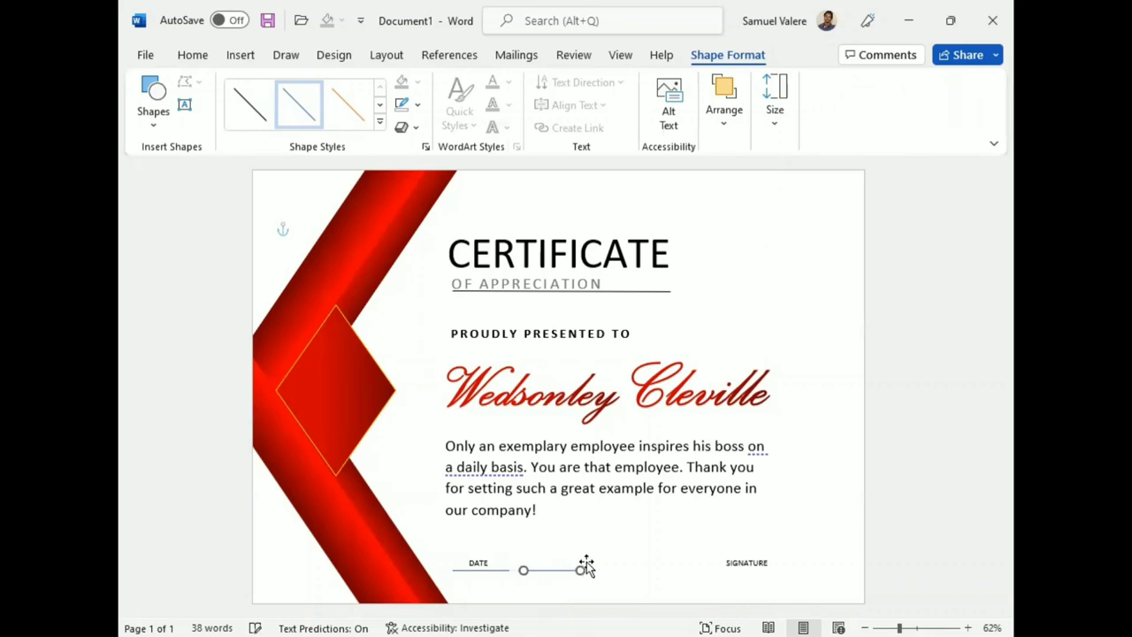
key(Right)
key(Right)
key(Right)
key(Right)
key(Right)
key(Right)
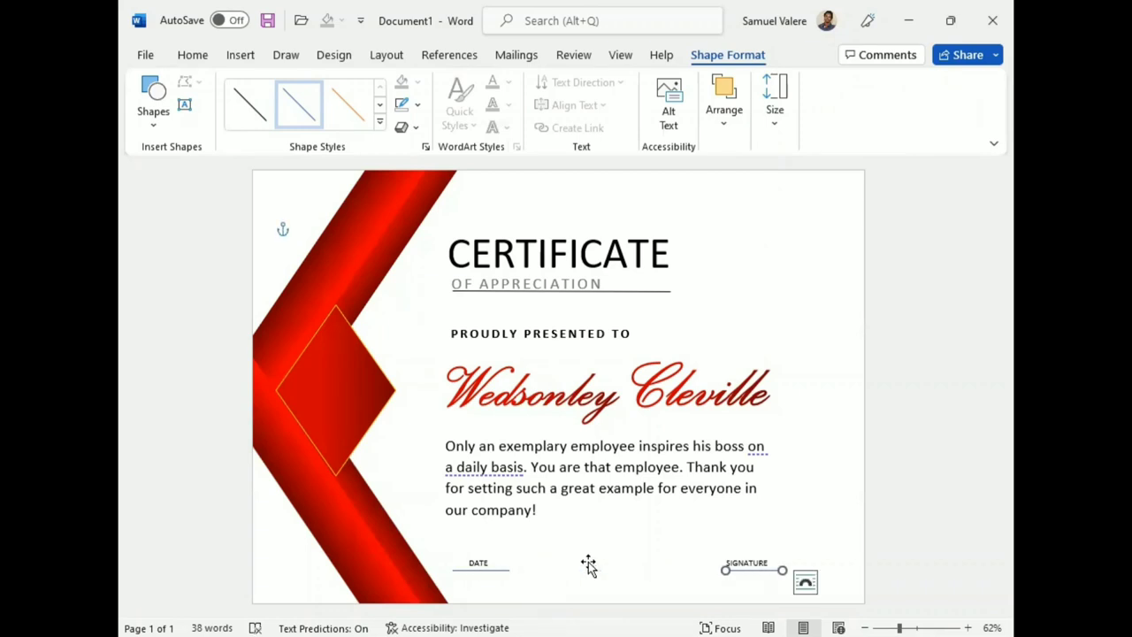
key(Left)
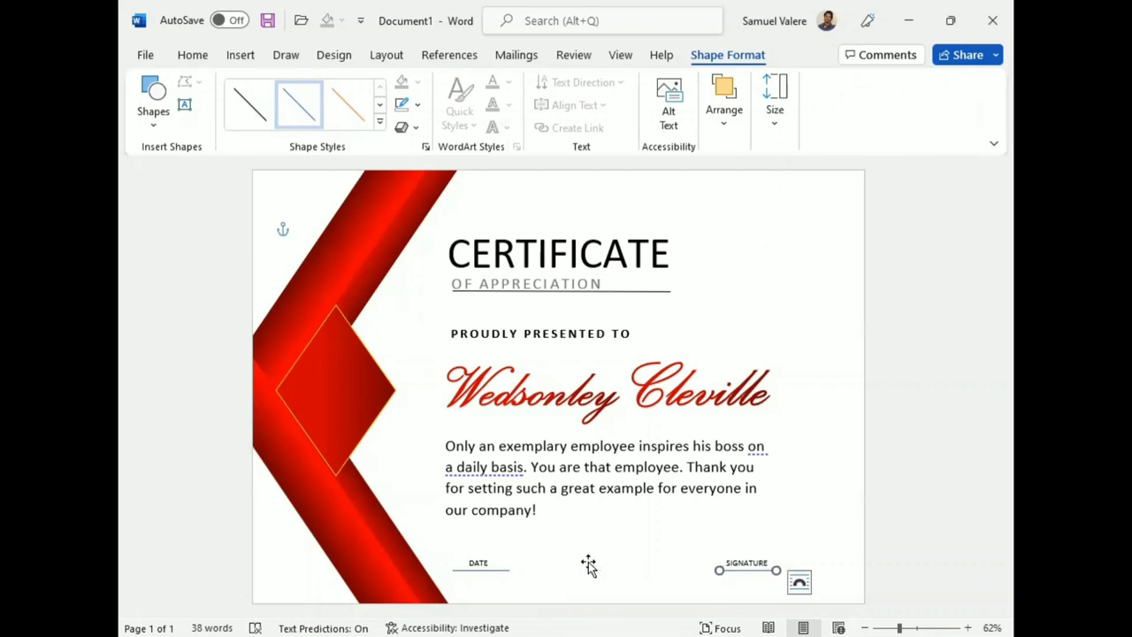
shift+click(493, 572)
click(417, 104)
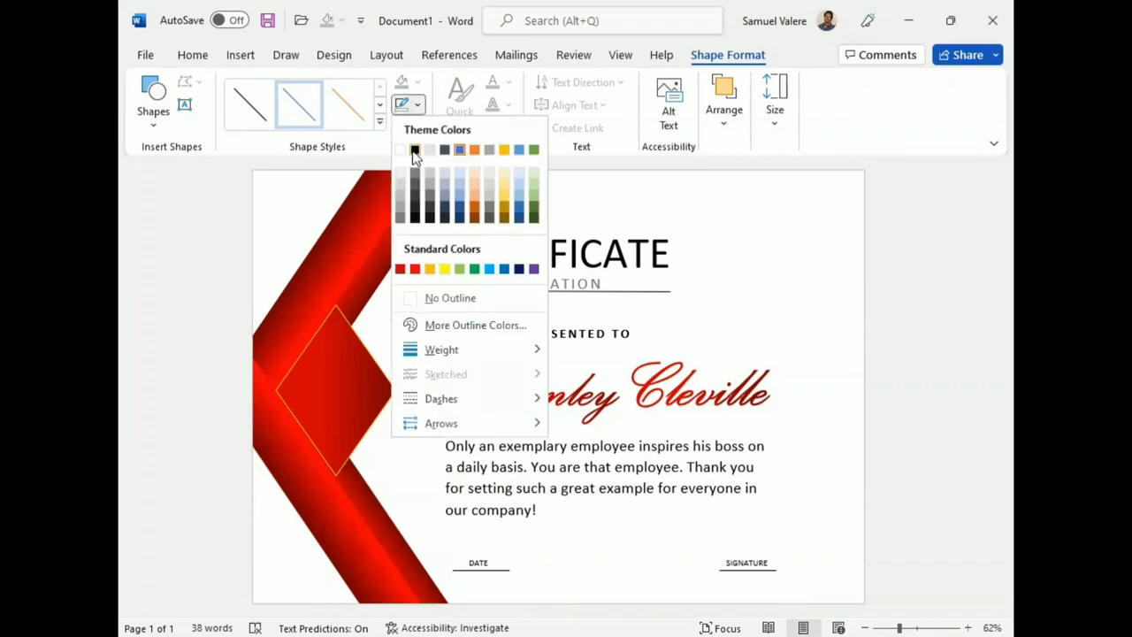
click(482, 560)
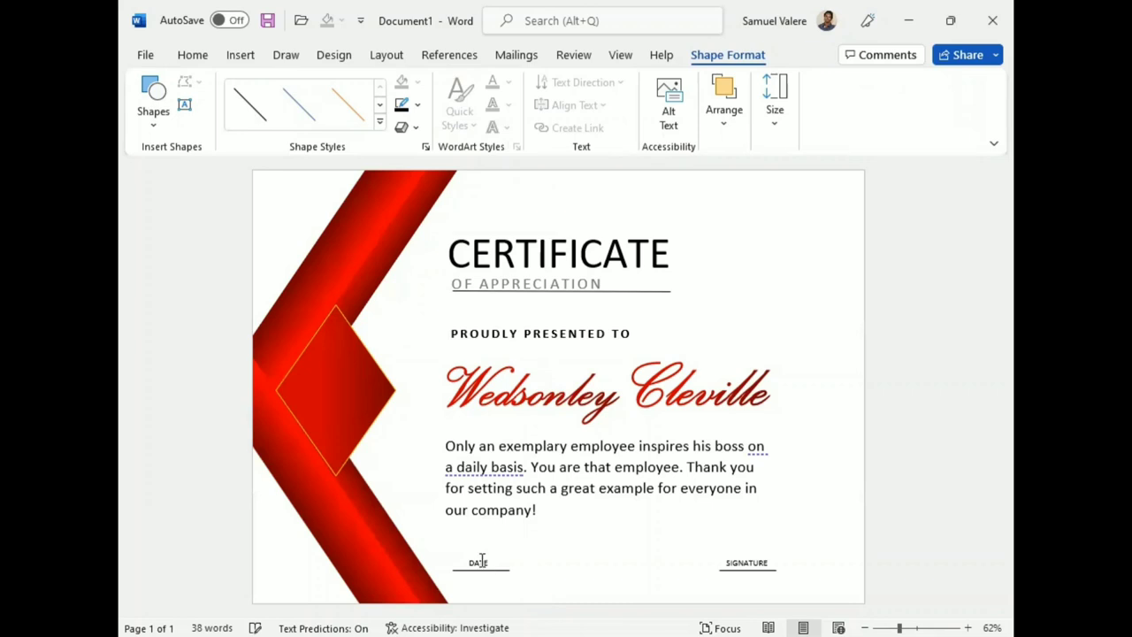
click(482, 560)
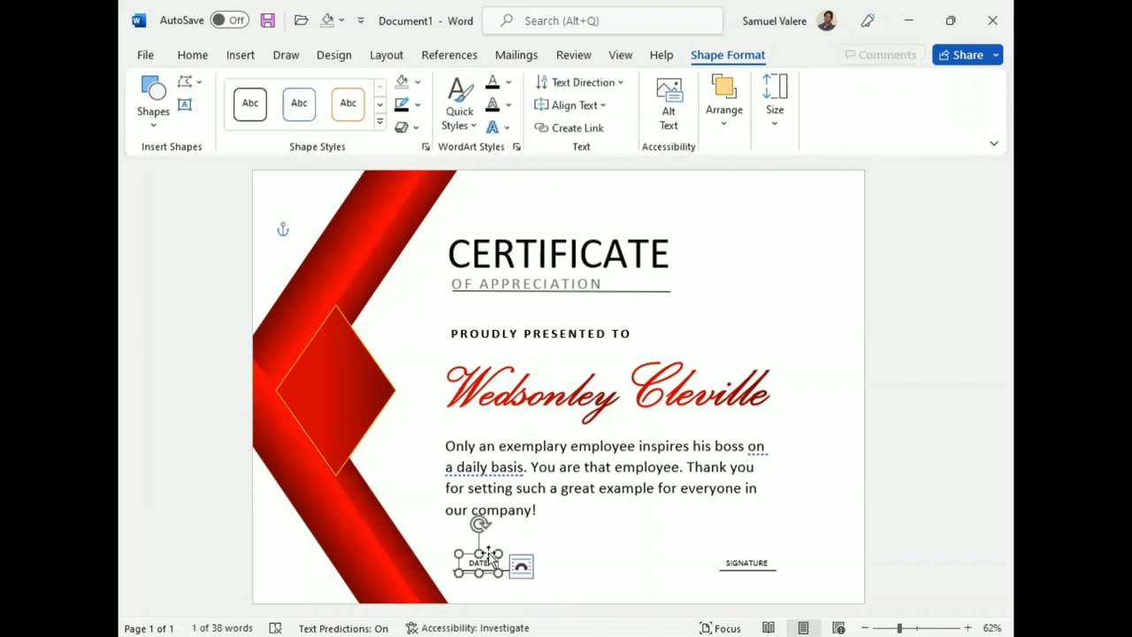
Nudge the DATE and SIGNATURE labels together with arrow keys until each sits just beneath its line.
shift+click(735, 557)
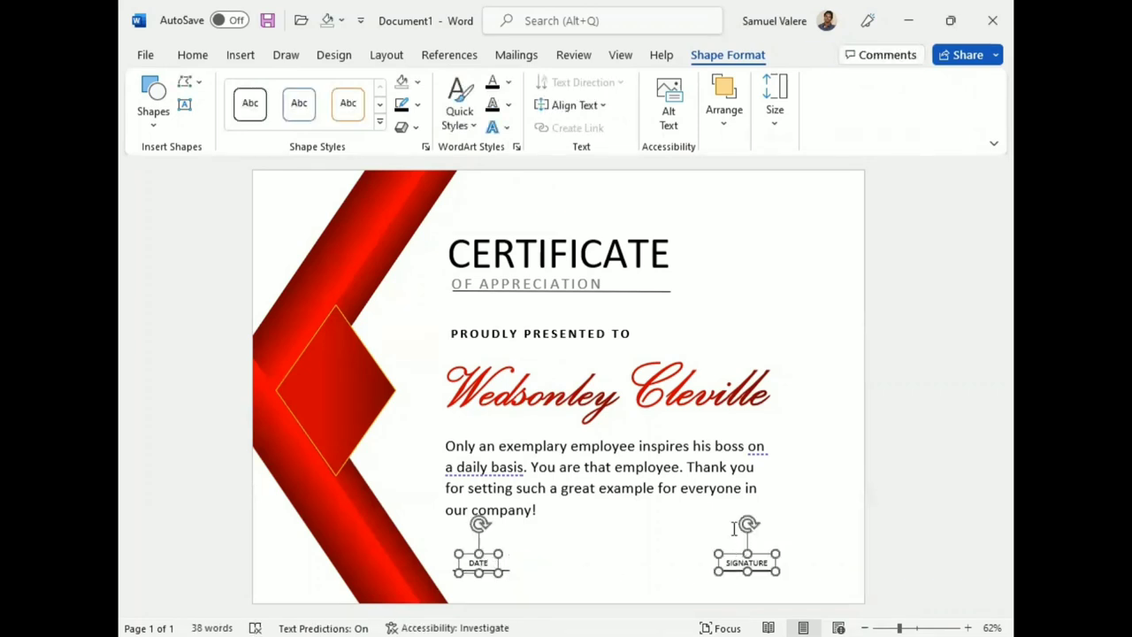
key(Down)
key(Down)
key(Down)
key(Down)
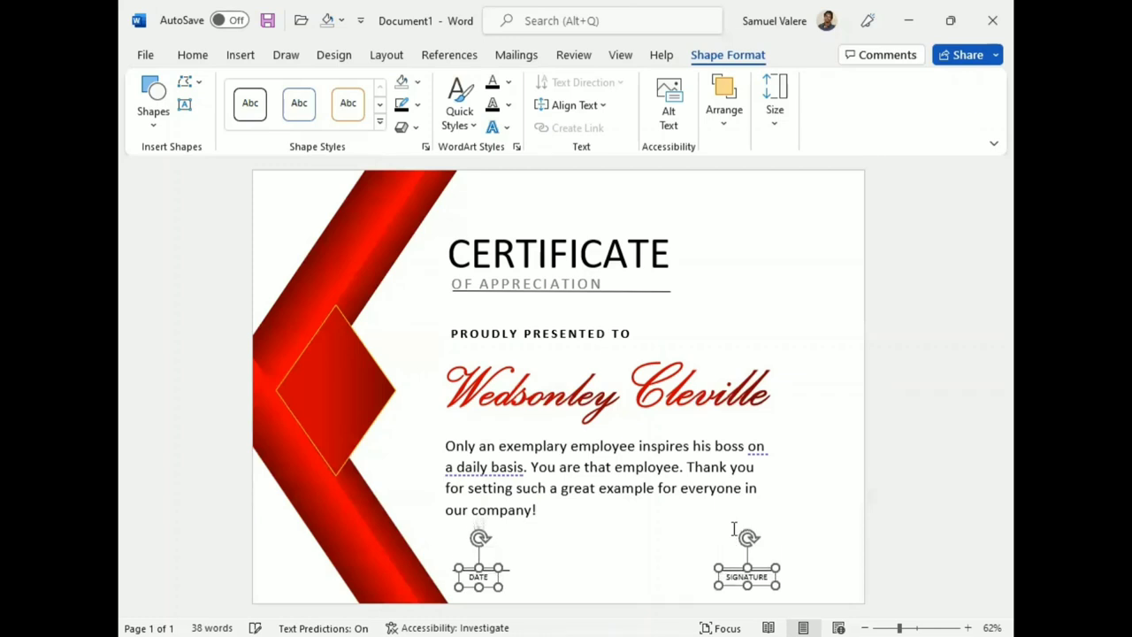
key(Down)
key(Down)
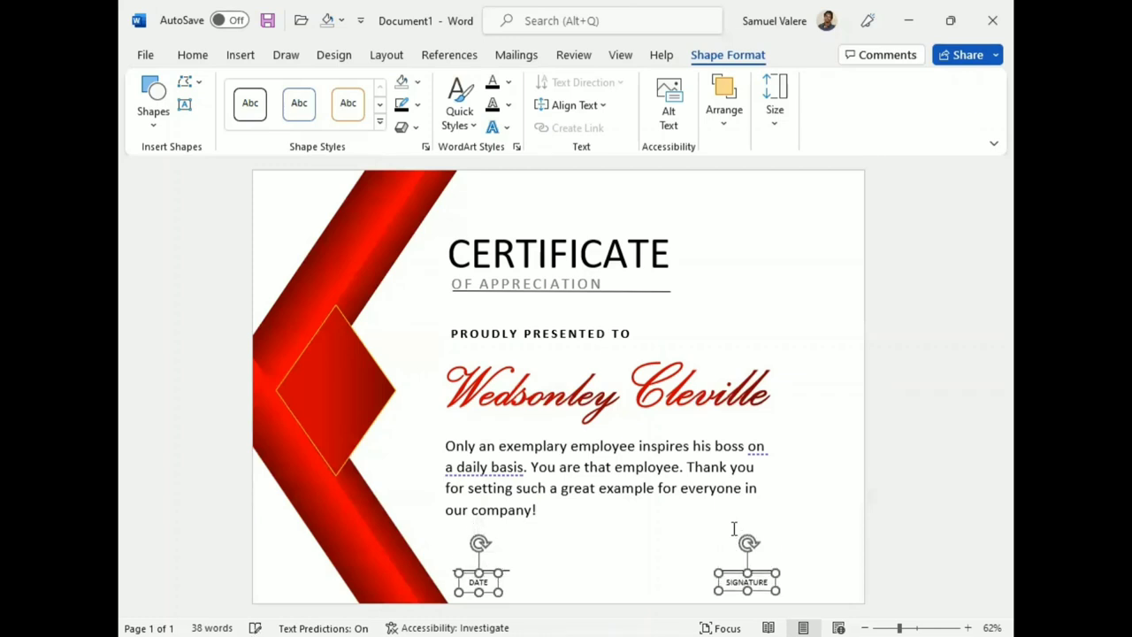
key(Up)
key(Down)
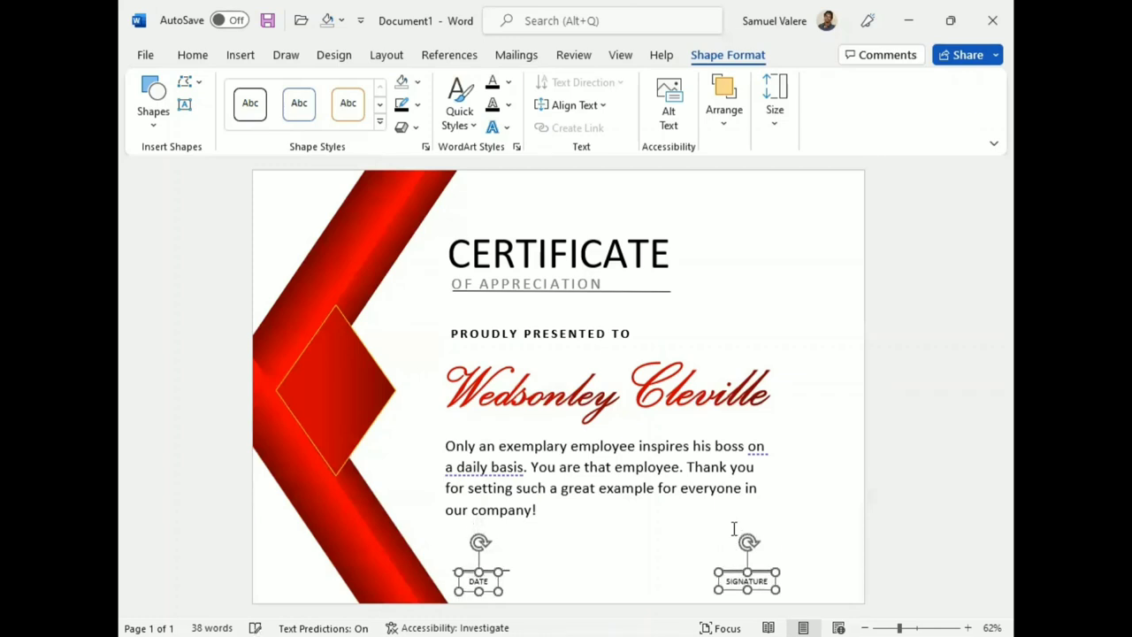
key(Up)
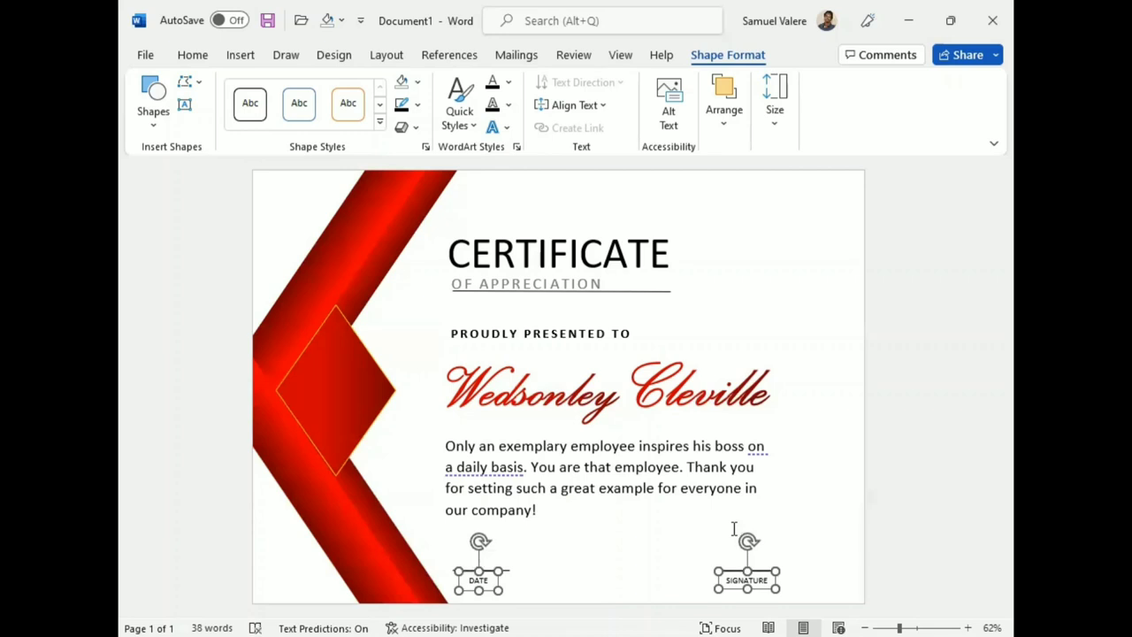
click(619, 542)
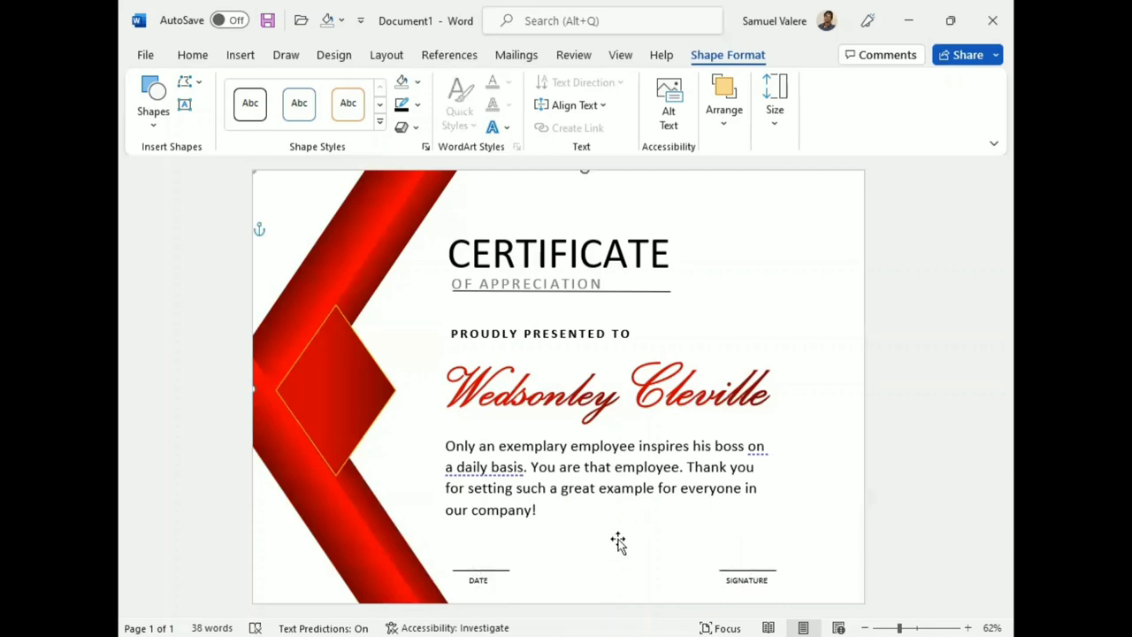
click(478, 581)
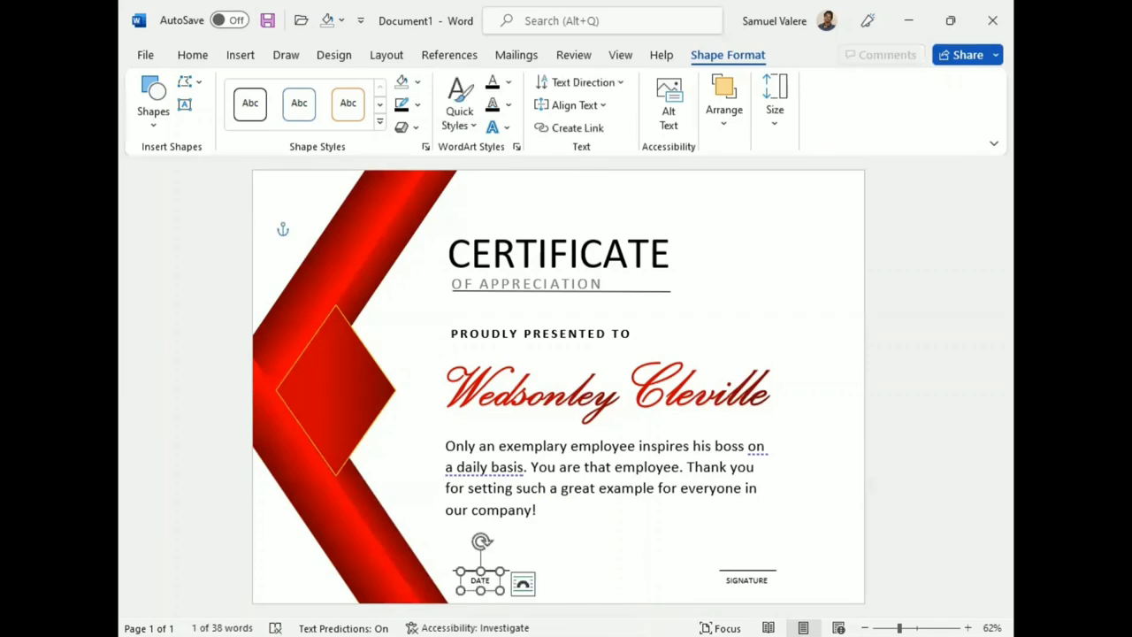
click(757, 581)
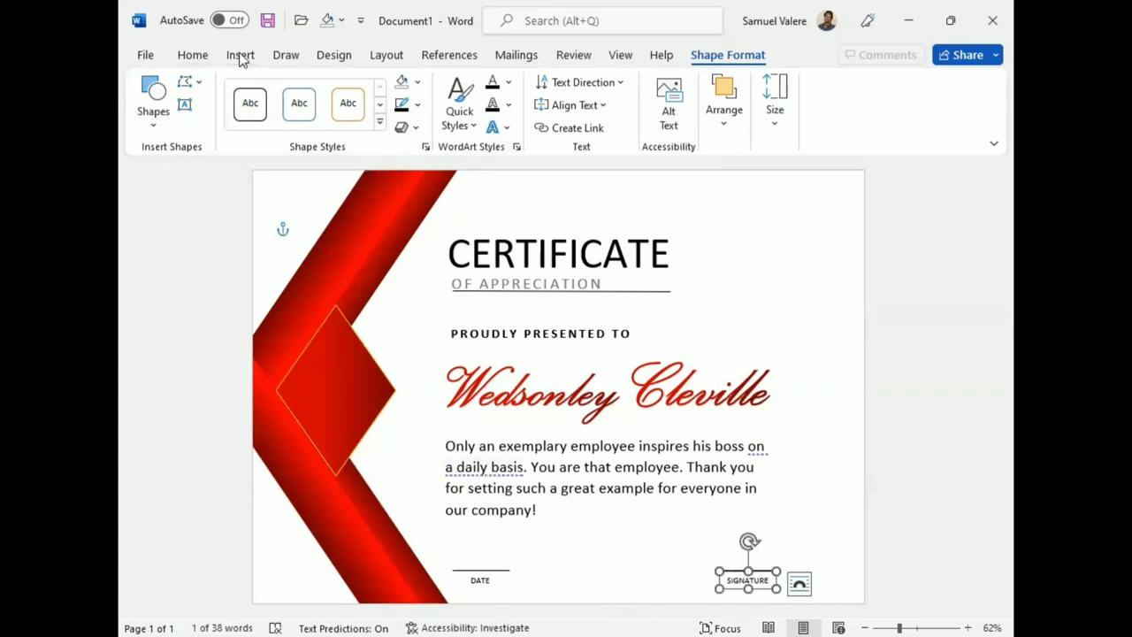
Draw a 24-point star over the red diamond.
click(239, 54)
click(337, 82)
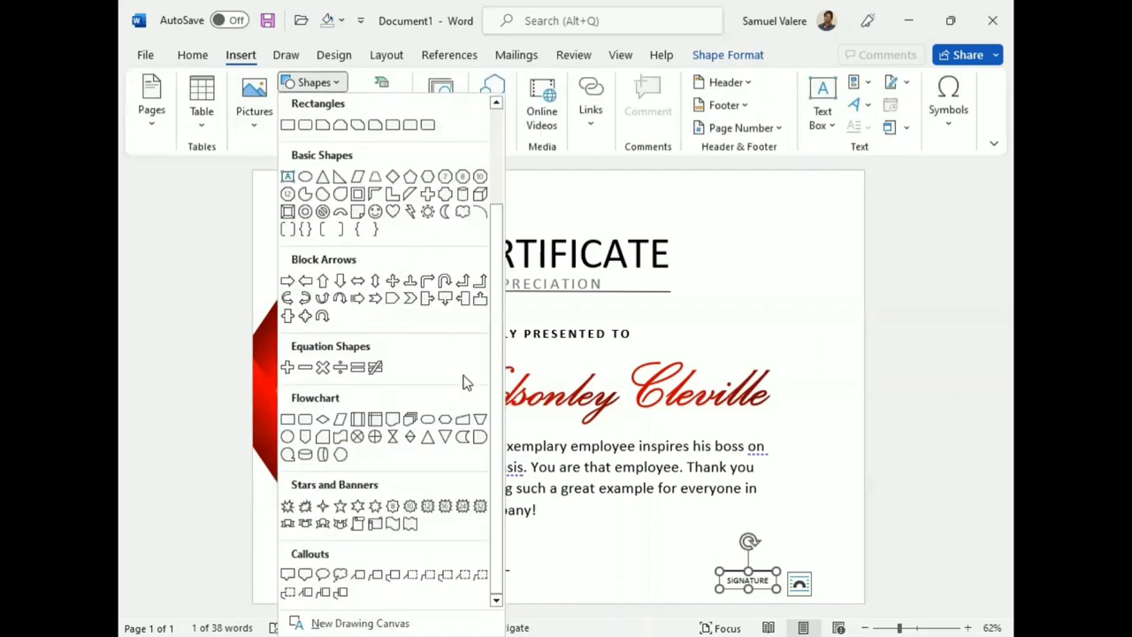
click(459, 511)
mouse_move(306, 363)
mouse_down()
mouse_move(390, 457)
mouse_move(383, 439)
mouse_up()
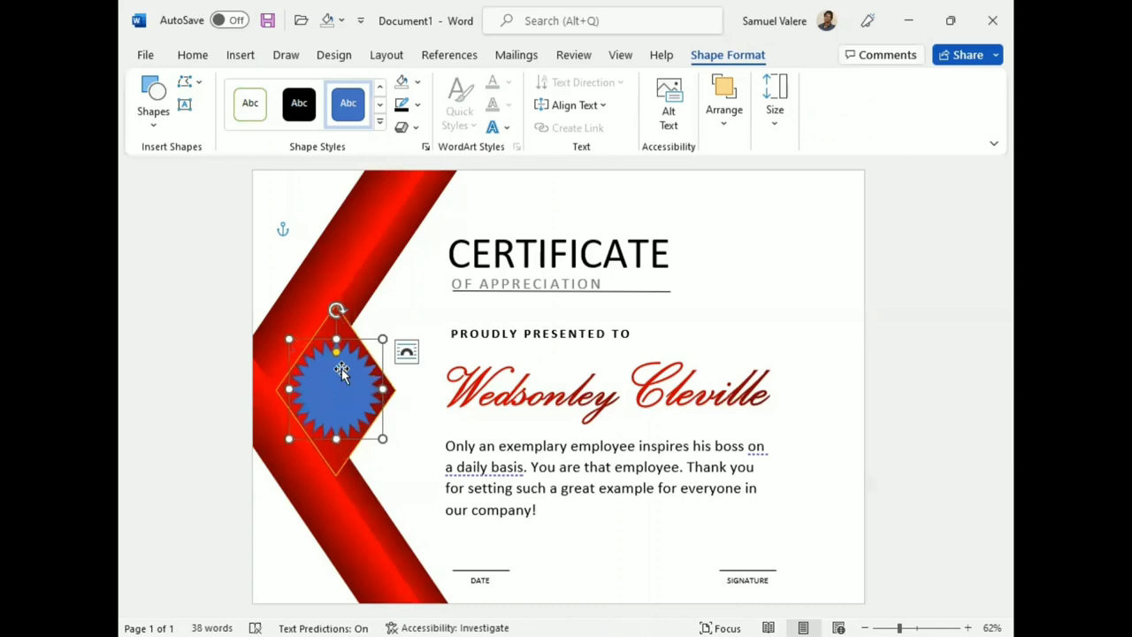
Make the star's points shallow and rounded, then centre it on the diamond.
drag(336, 353, 336, 351)
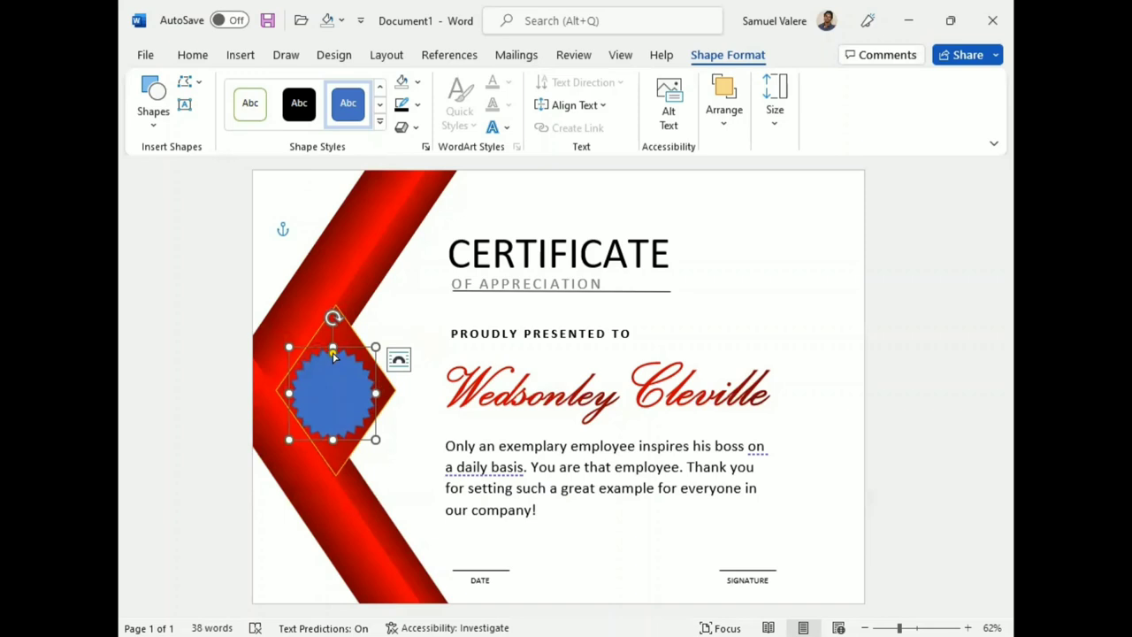
drag(333, 353, 366, 362)
drag(341, 404, 343, 383)
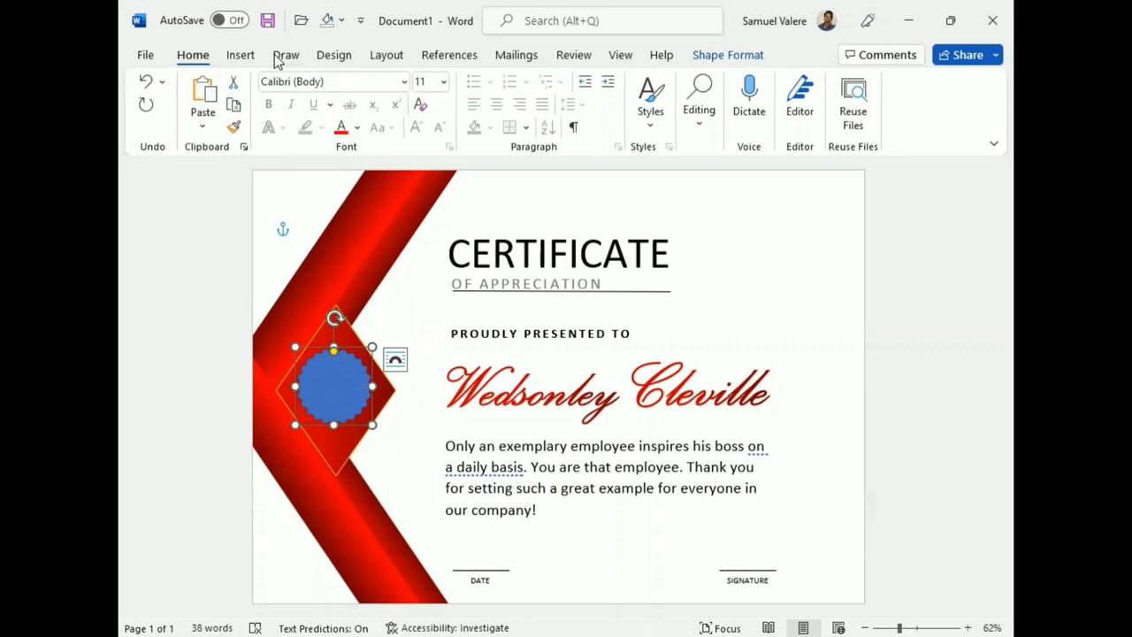
Remove the star's outline.
click(728, 55)
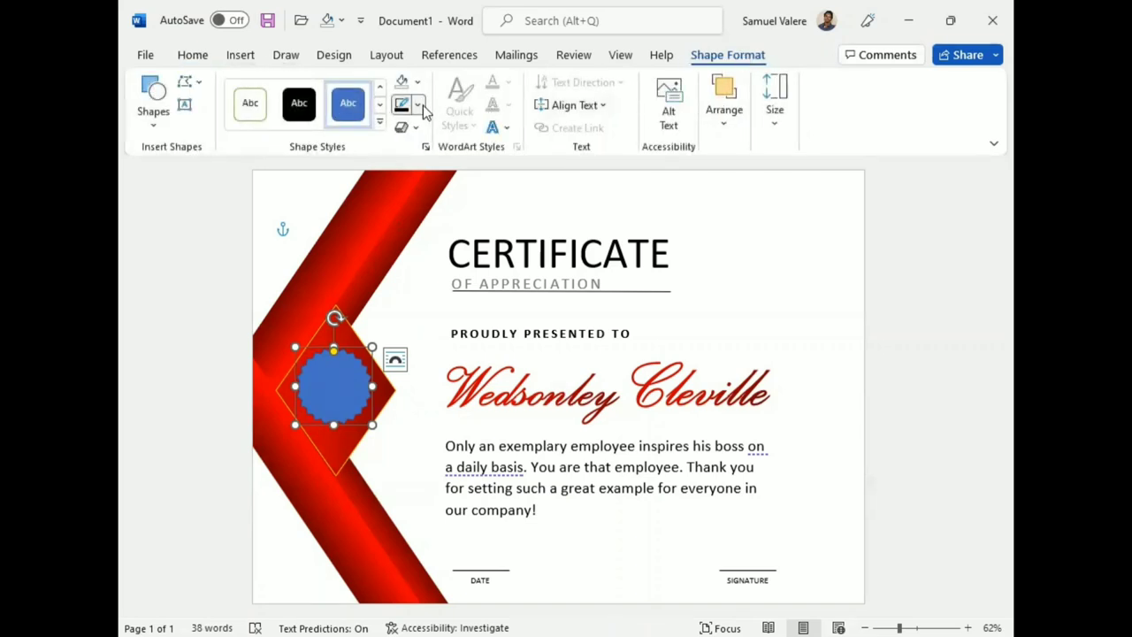
click(417, 106)
click(408, 297)
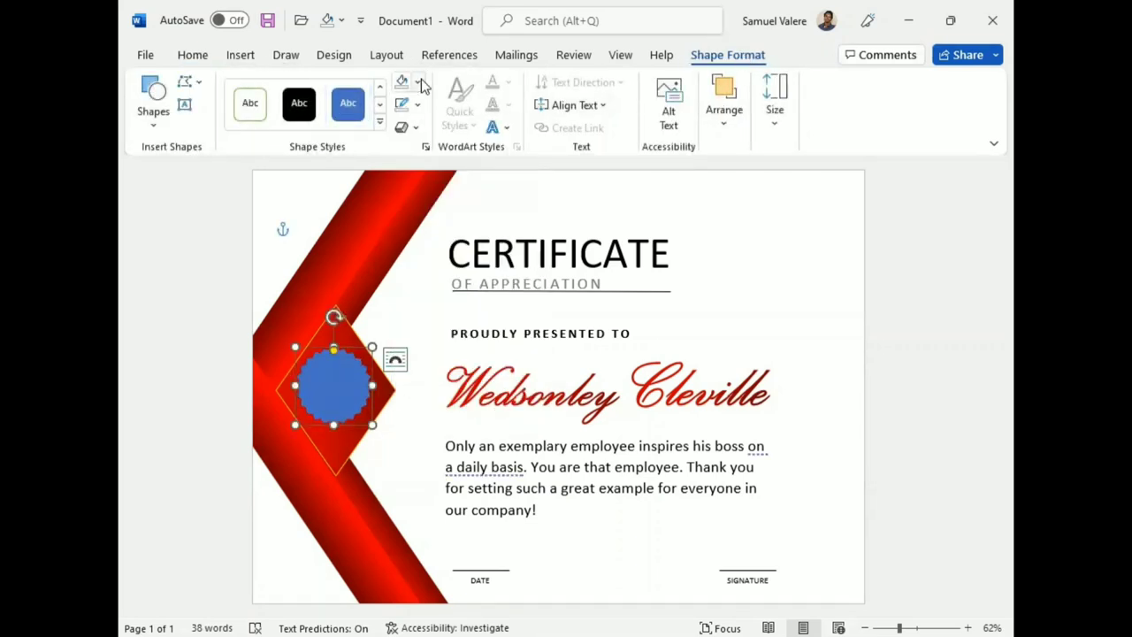
Give the star a gradient fill with a gold right stop and the 38% stop removed.
click(415, 82)
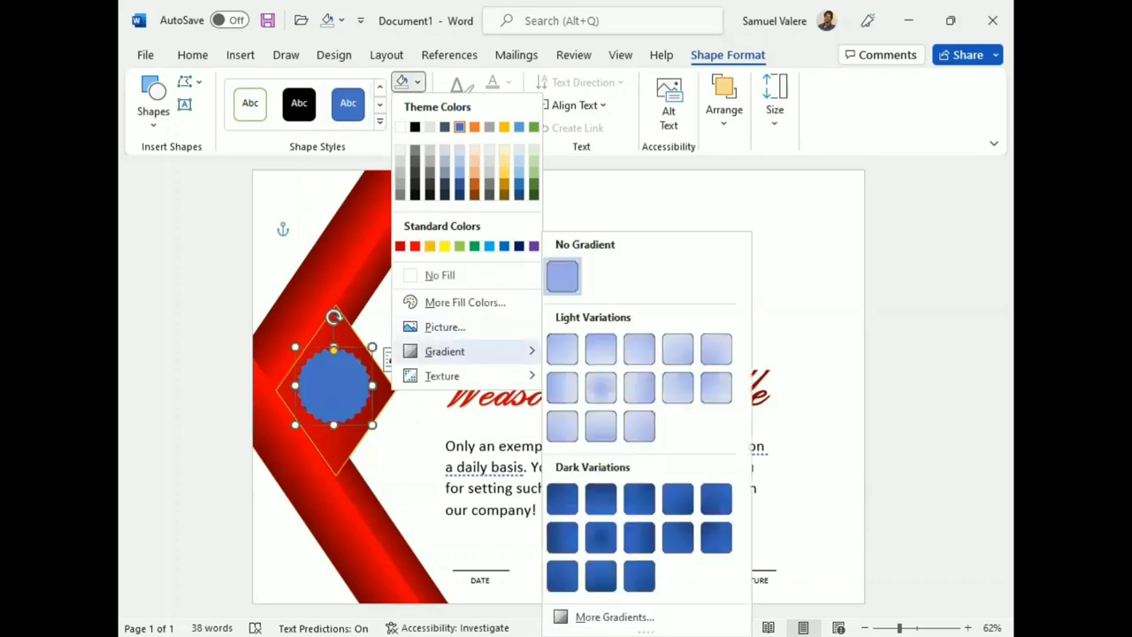
mouse_move(491, 345)
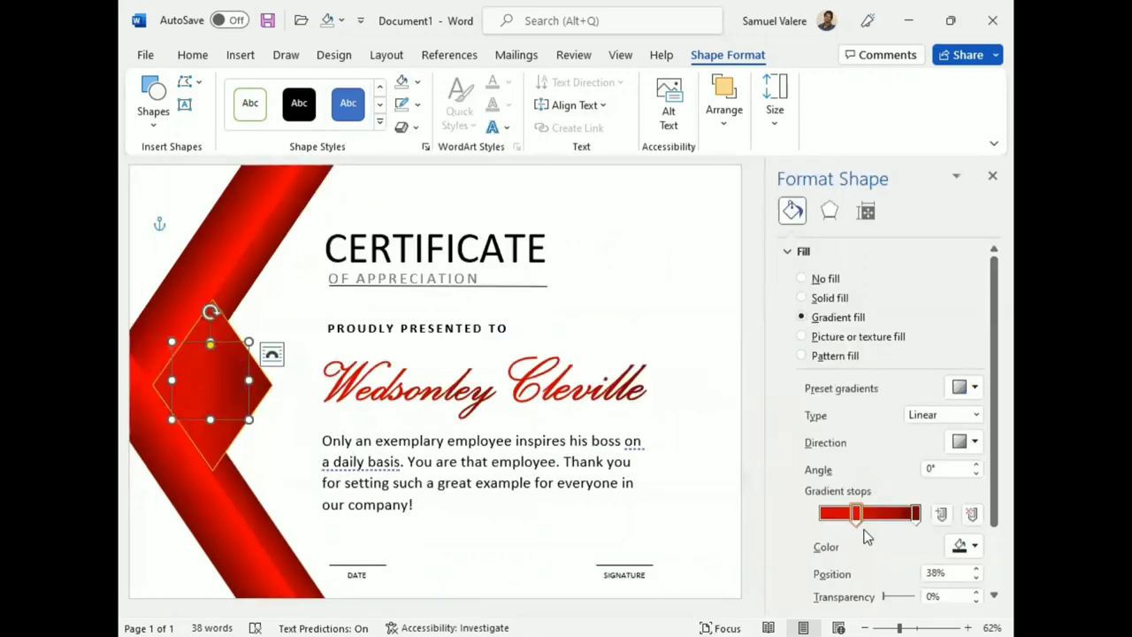
click(915, 514)
click(975, 546)
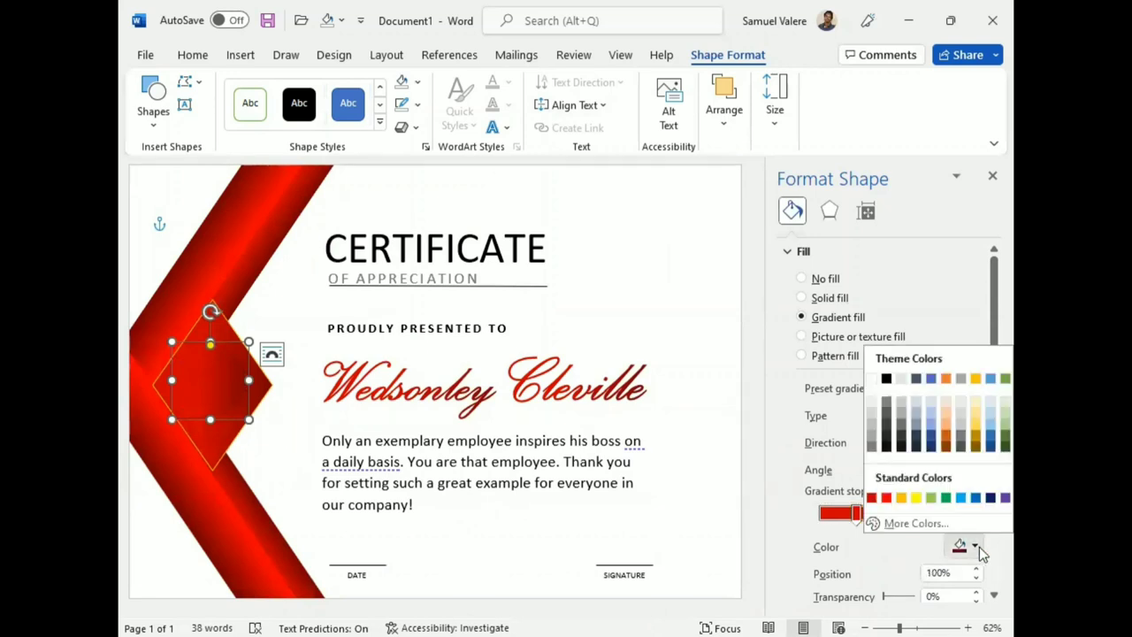
click(977, 437)
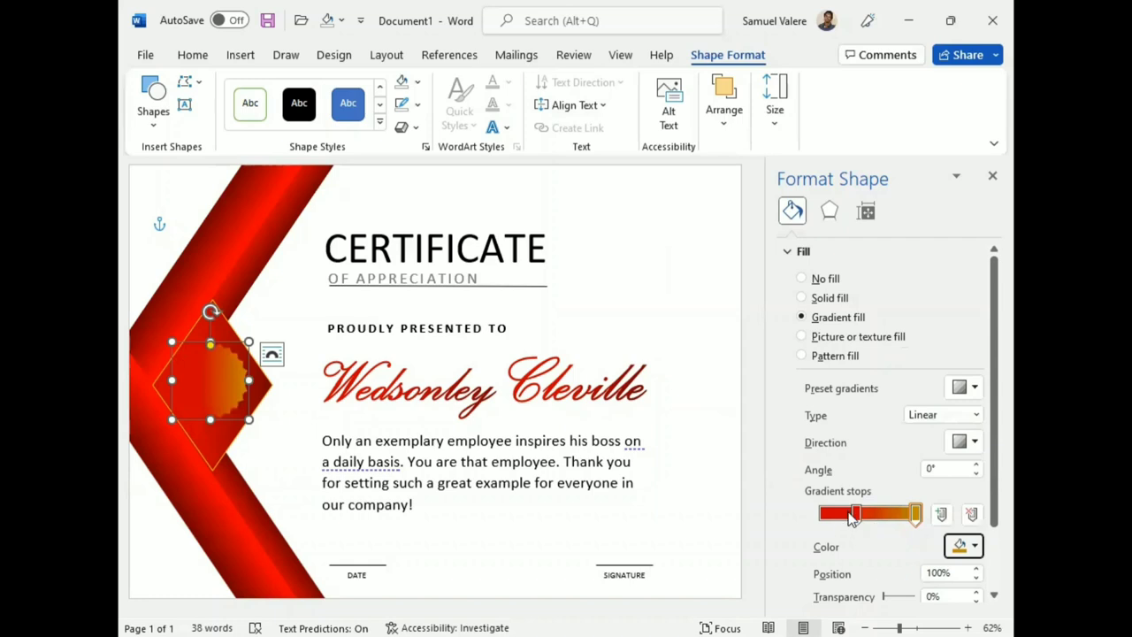
click(856, 517)
drag(855, 518, 821, 538)
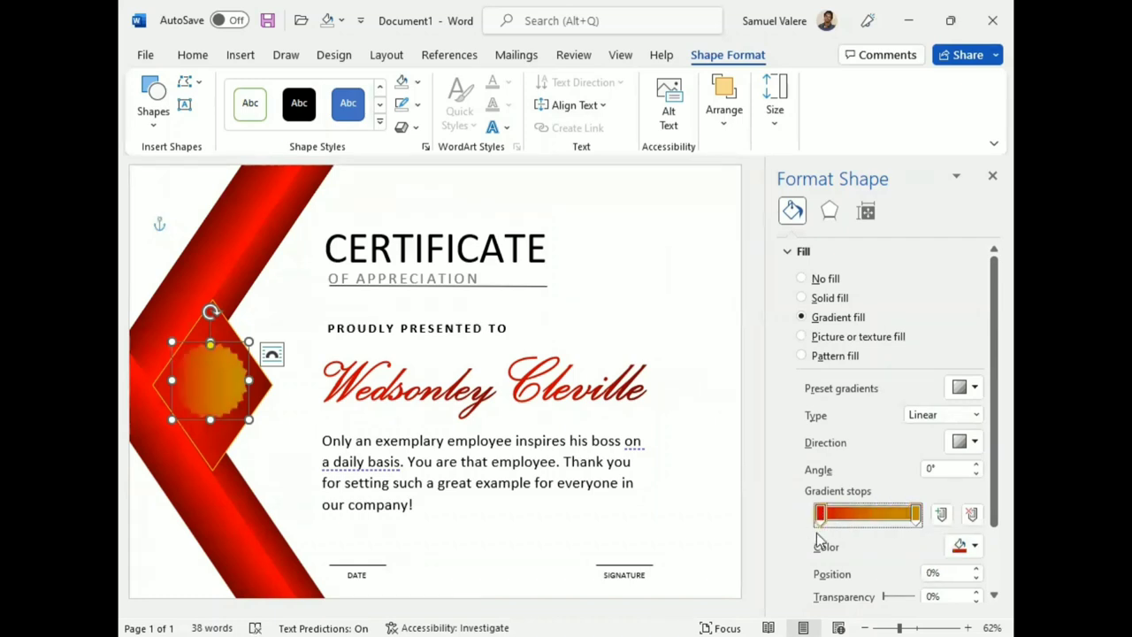
Make the left stop gold and add an orange middle stop at 50%.
click(975, 546)
click(975, 438)
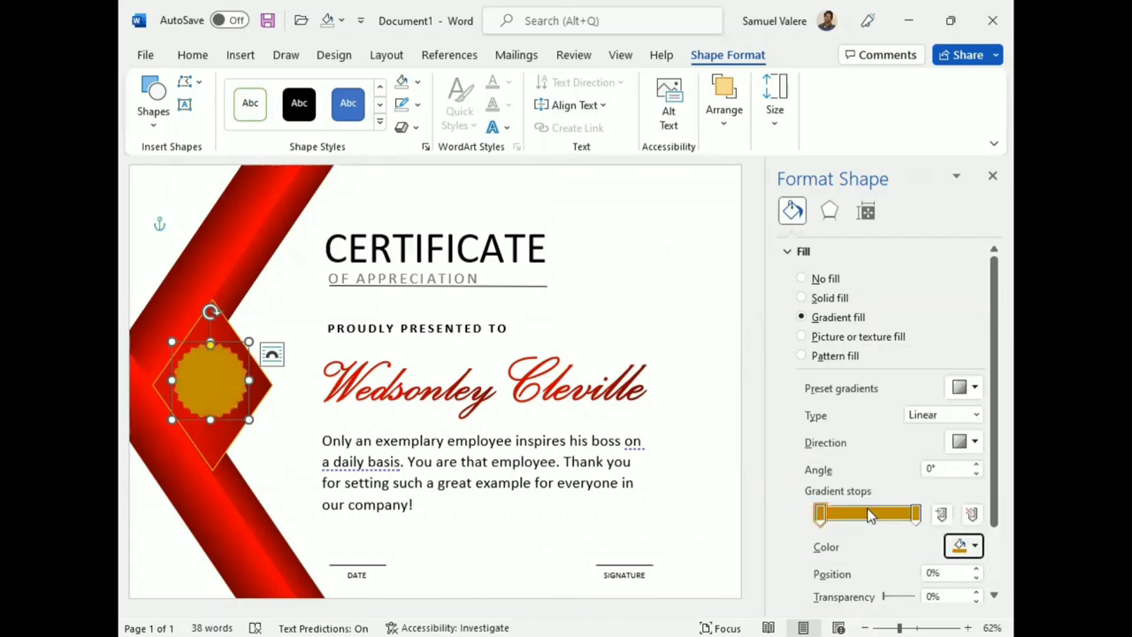
click(867, 513)
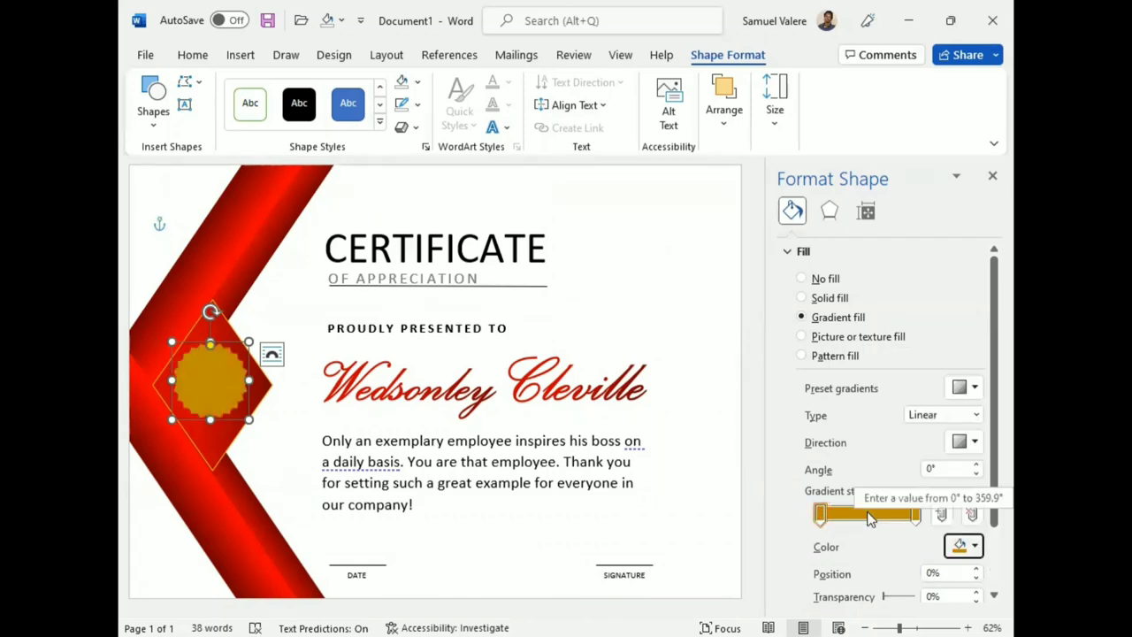
click(977, 570)
click(975, 546)
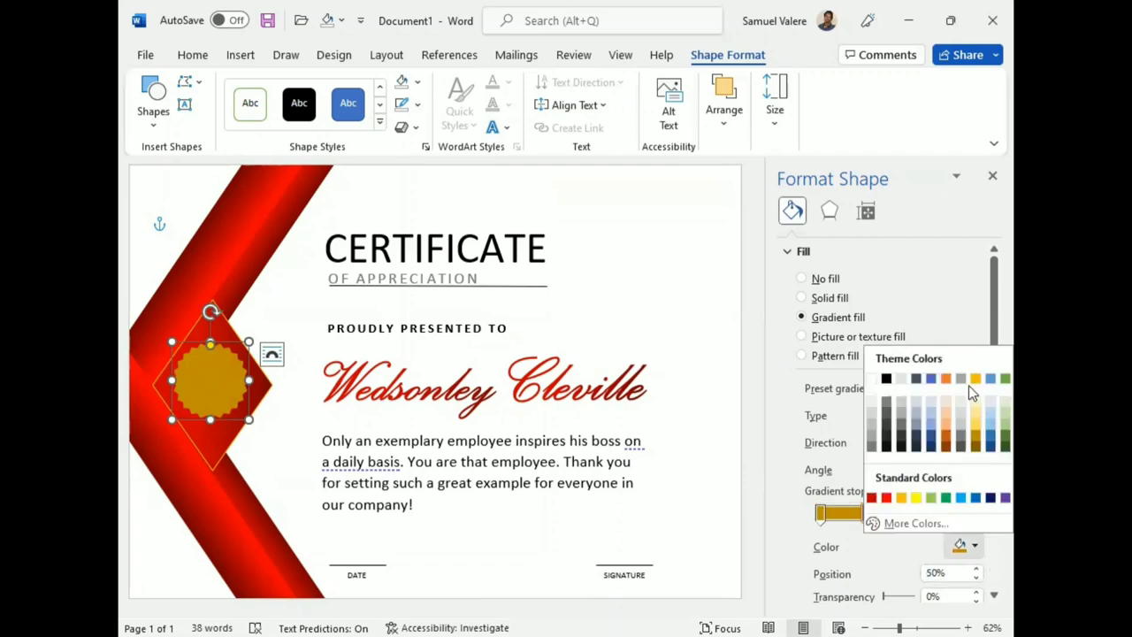
click(902, 498)
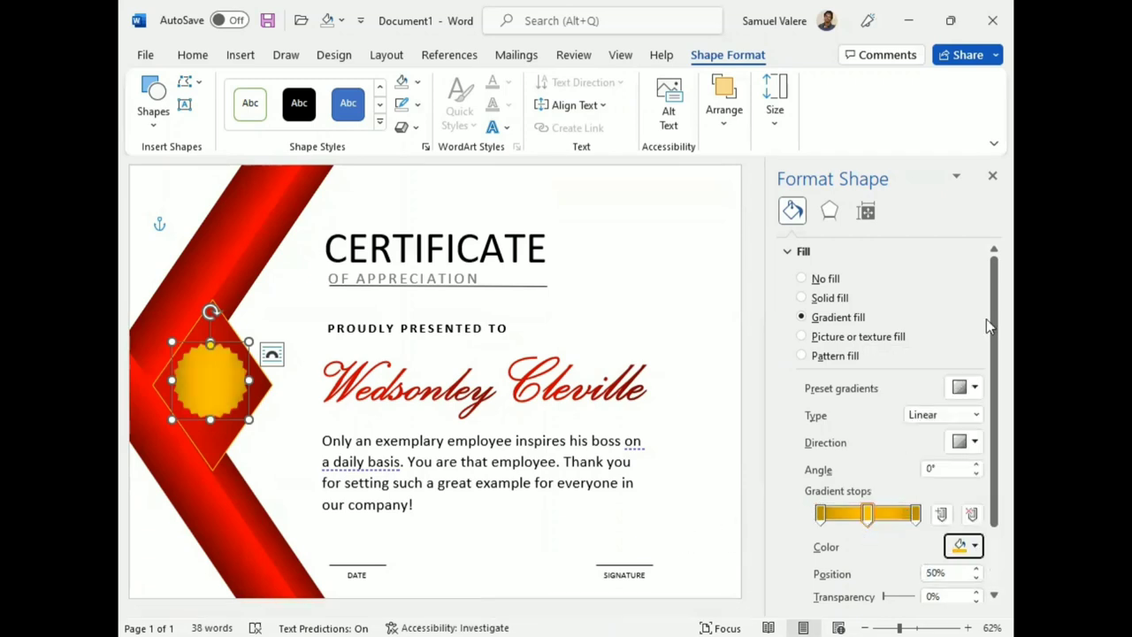
click(991, 178)
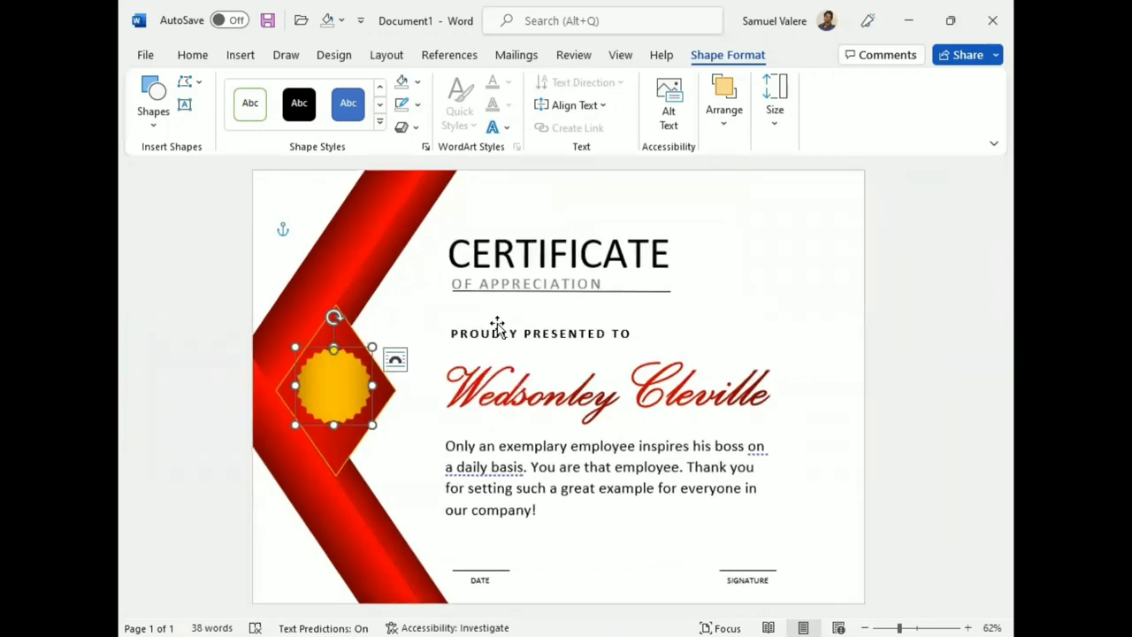
Draw a small oval in the middle of the gold seal with no outline.
click(153, 105)
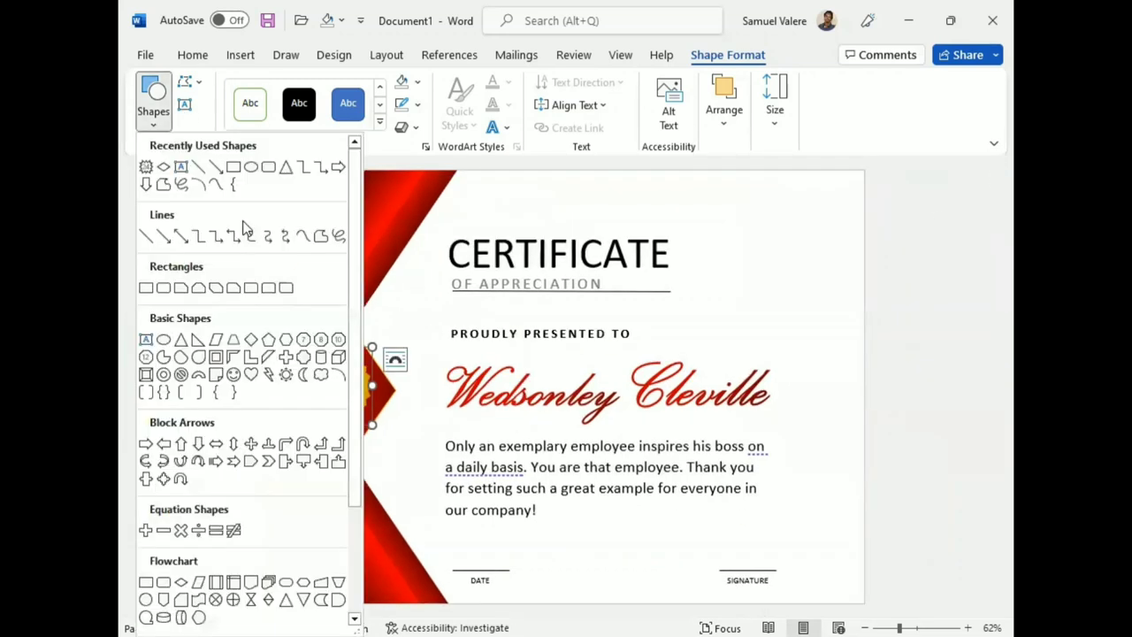
click(146, 601)
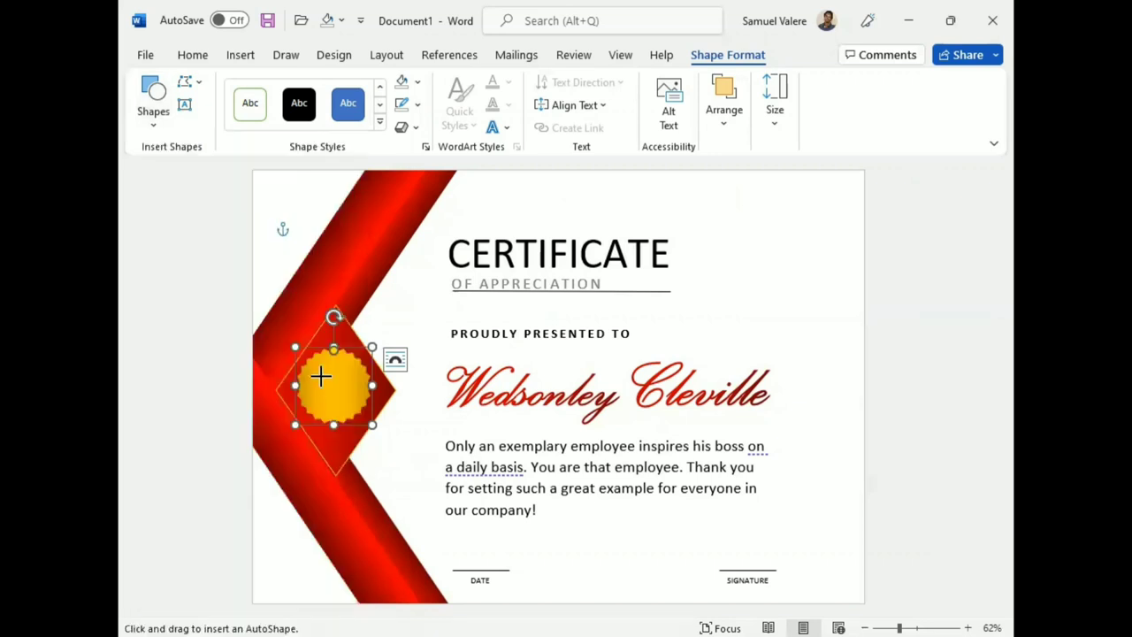
mouse_move(321, 376)
mouse_down()
mouse_move(373, 427)
mouse_move(337, 392)
mouse_up()
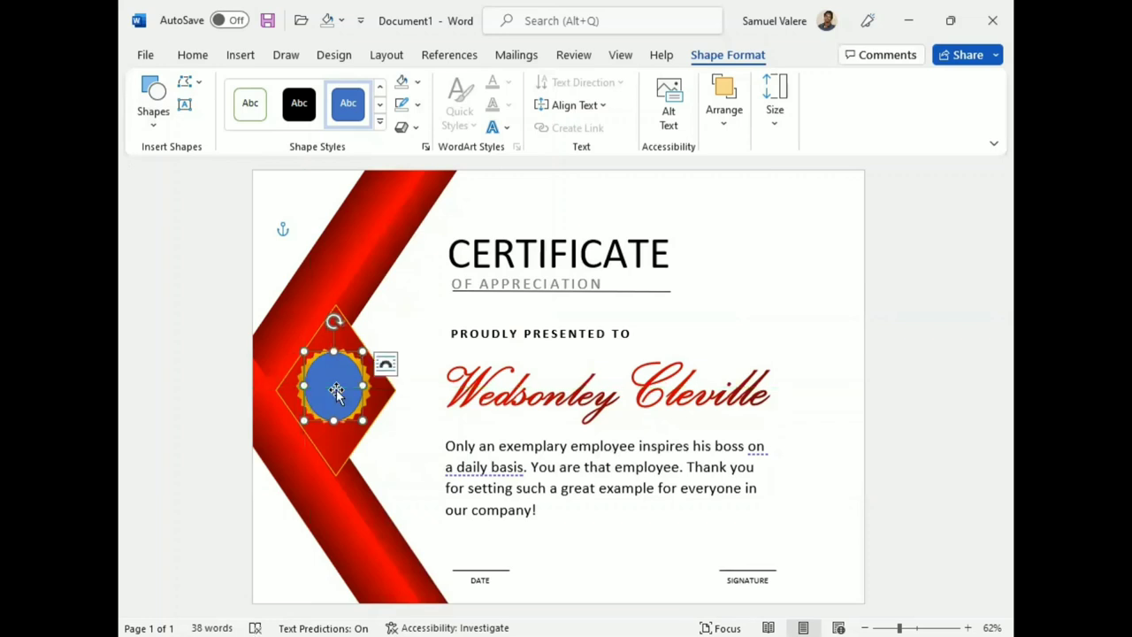
click(421, 104)
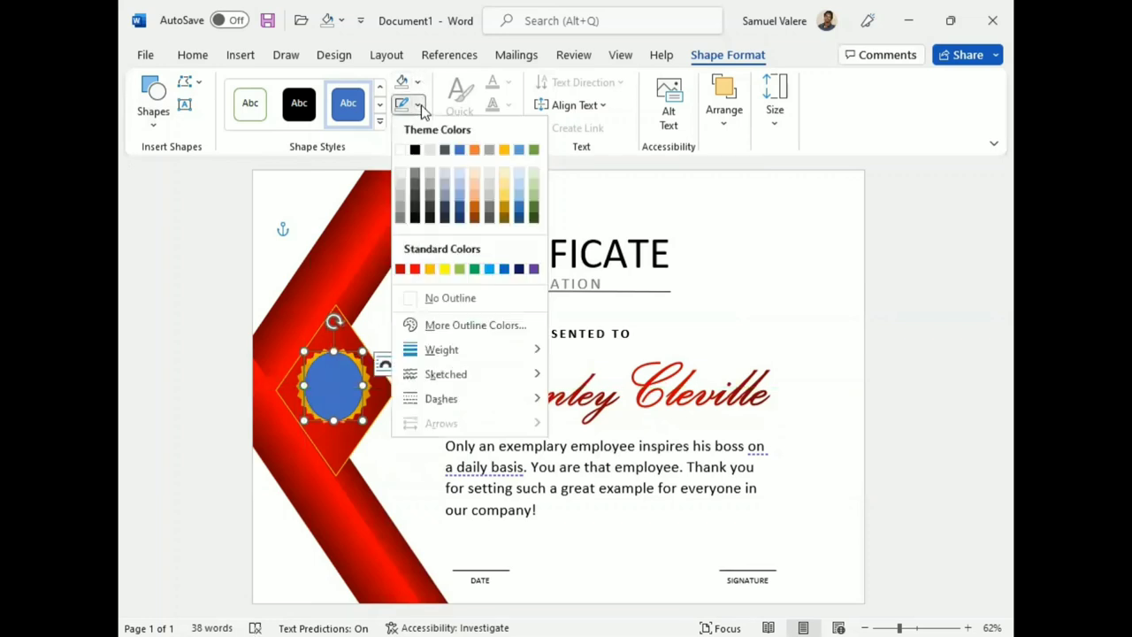
click(413, 297)
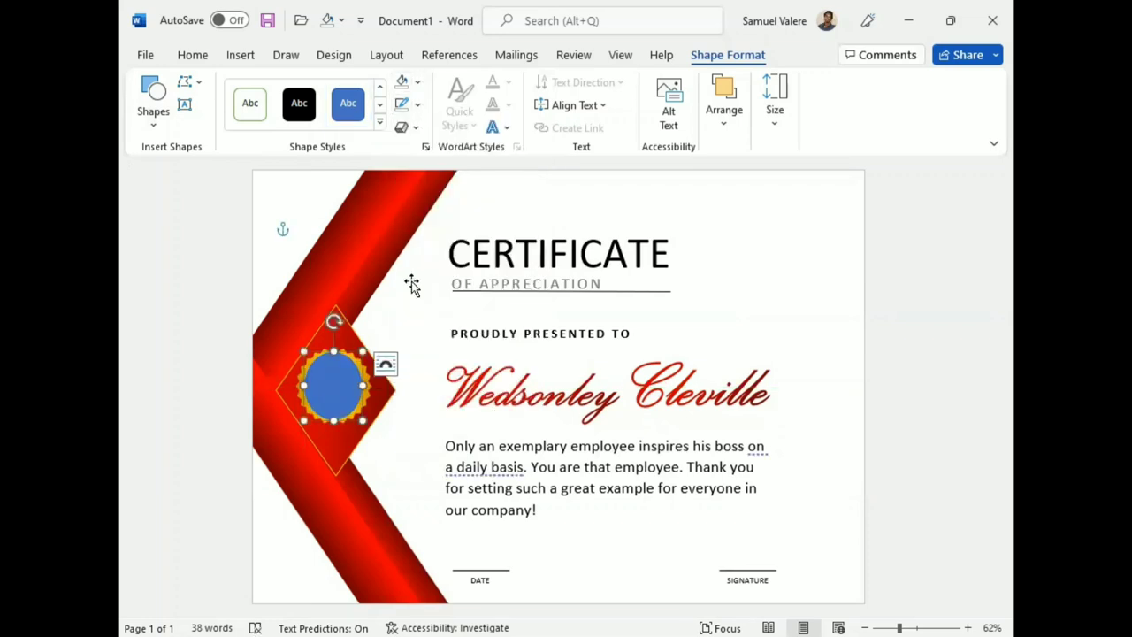
Give the oval a two-stop gradient fill with the left stop red.
click(418, 83)
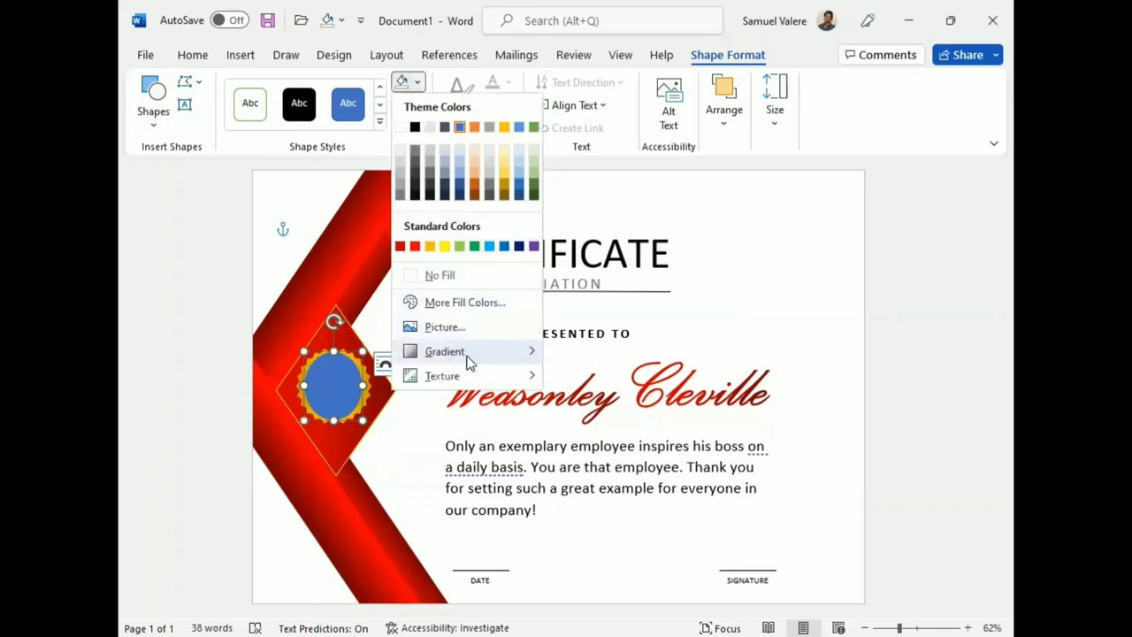
mouse_move(534, 356)
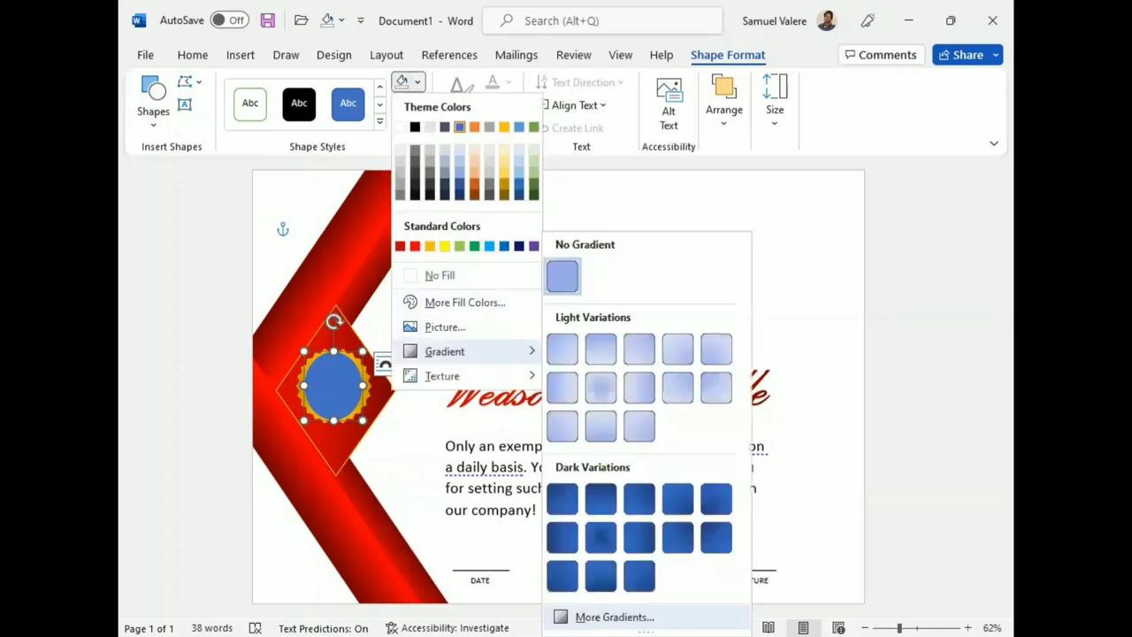
click(584, 614)
click(813, 317)
click(821, 513)
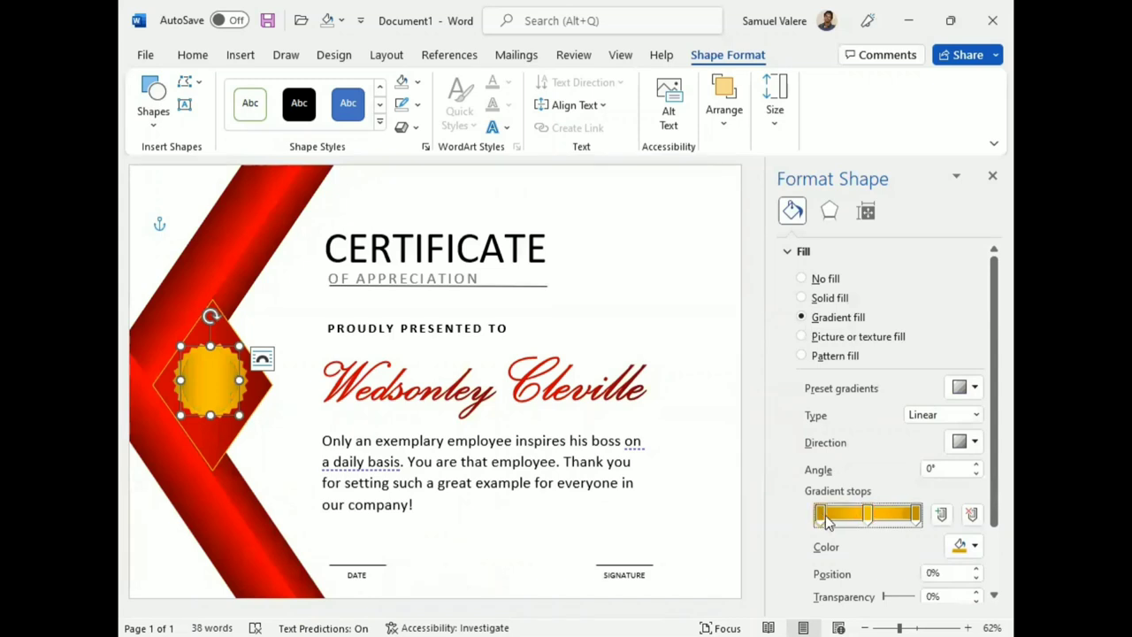
click(972, 514)
drag(869, 514, 817, 517)
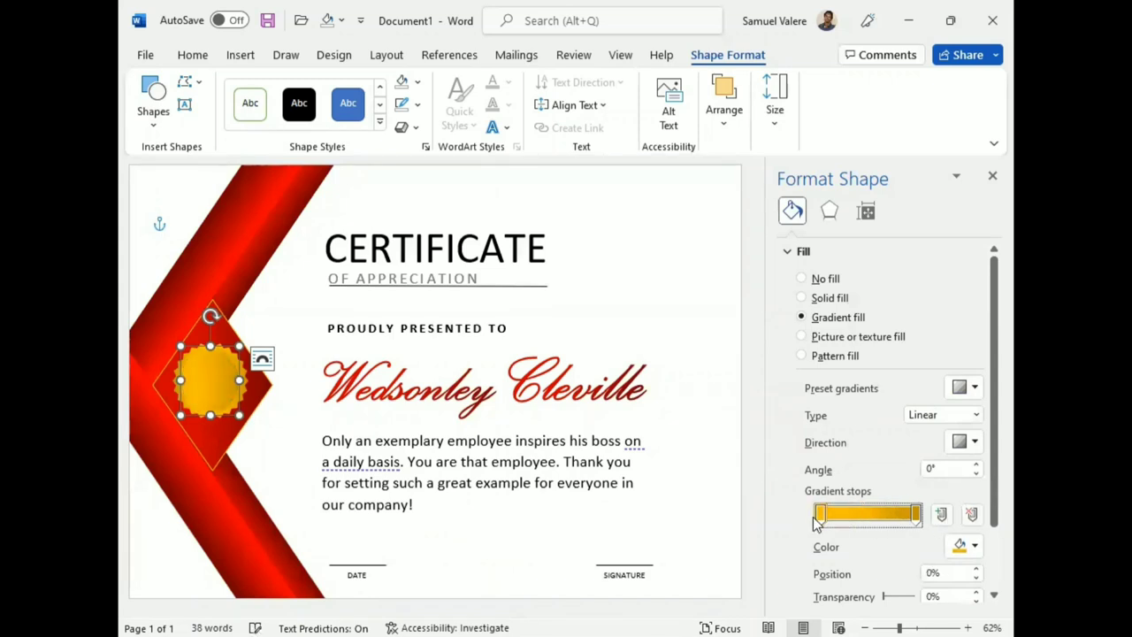
click(975, 546)
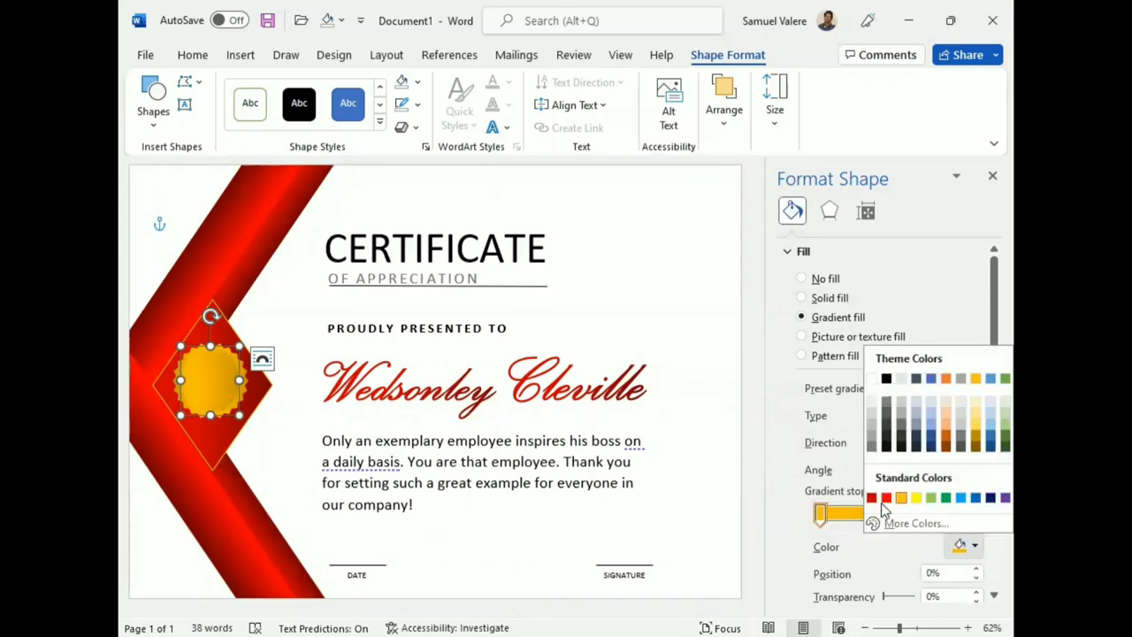
click(886, 497)
click(917, 517)
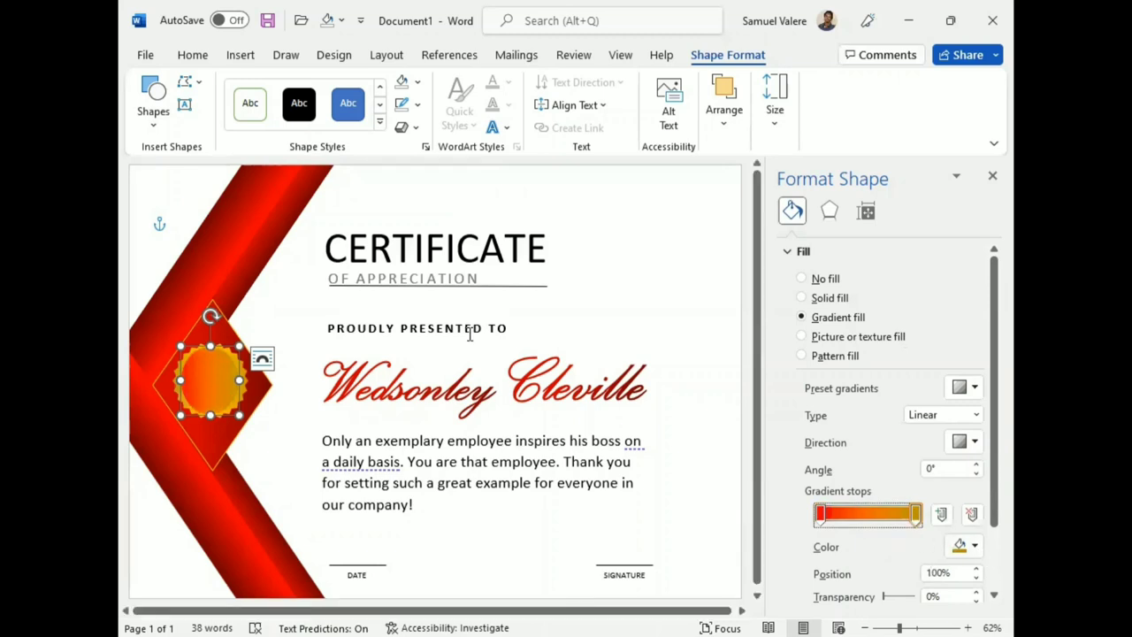
Make the right stop red at -40% brightness and shift it slightly left.
click(272, 247)
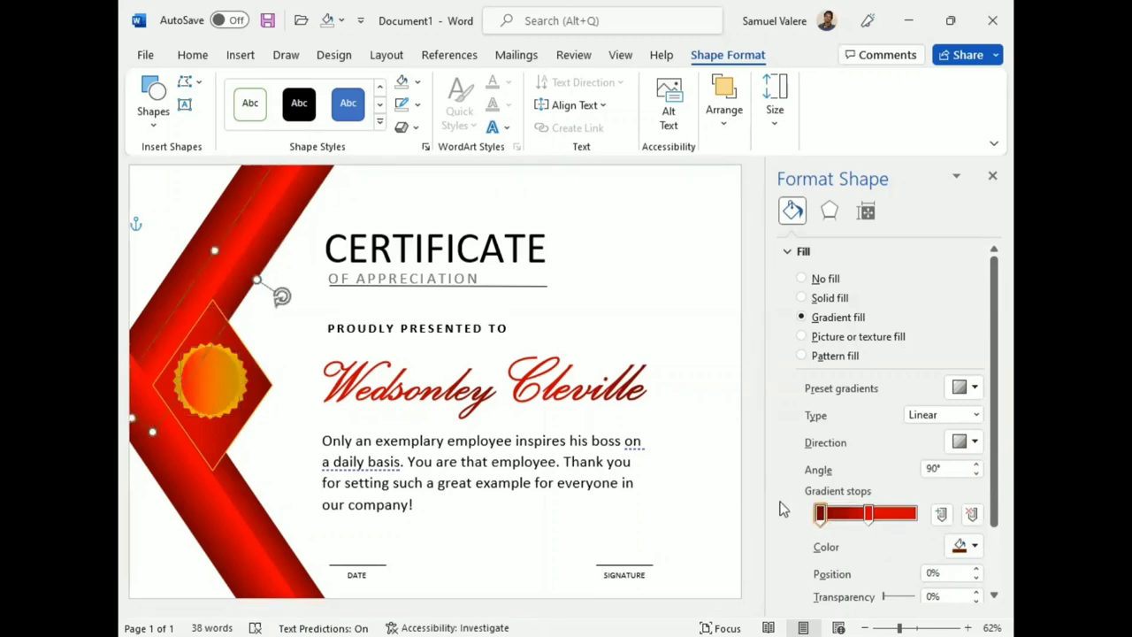
scroll(781, 505, down, 2)
click(225, 389)
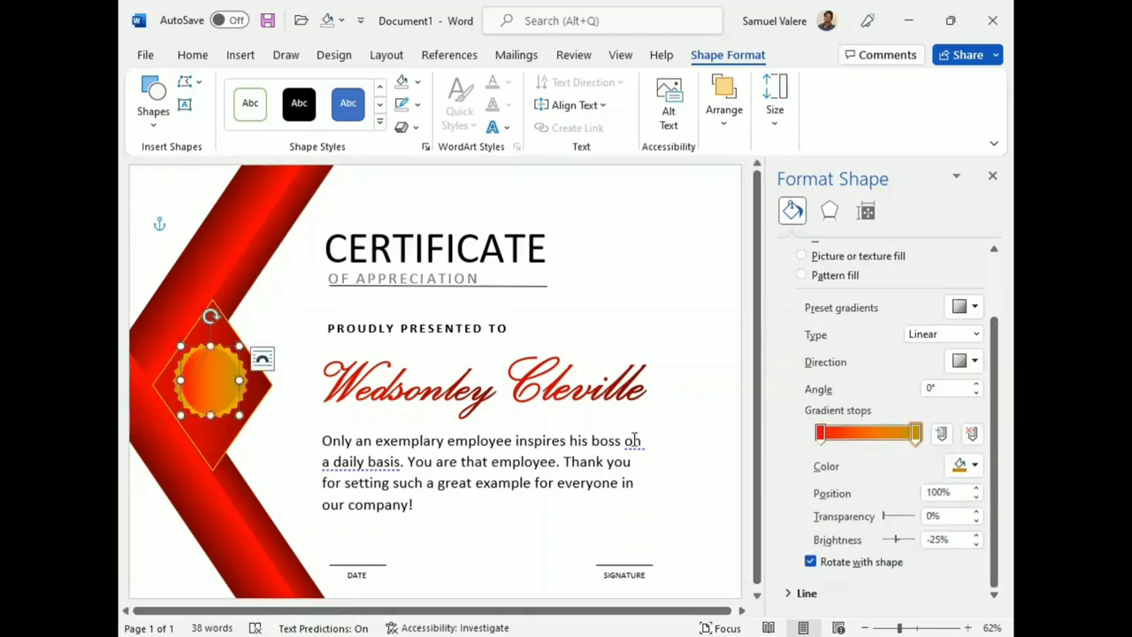
click(966, 465)
click(871, 418)
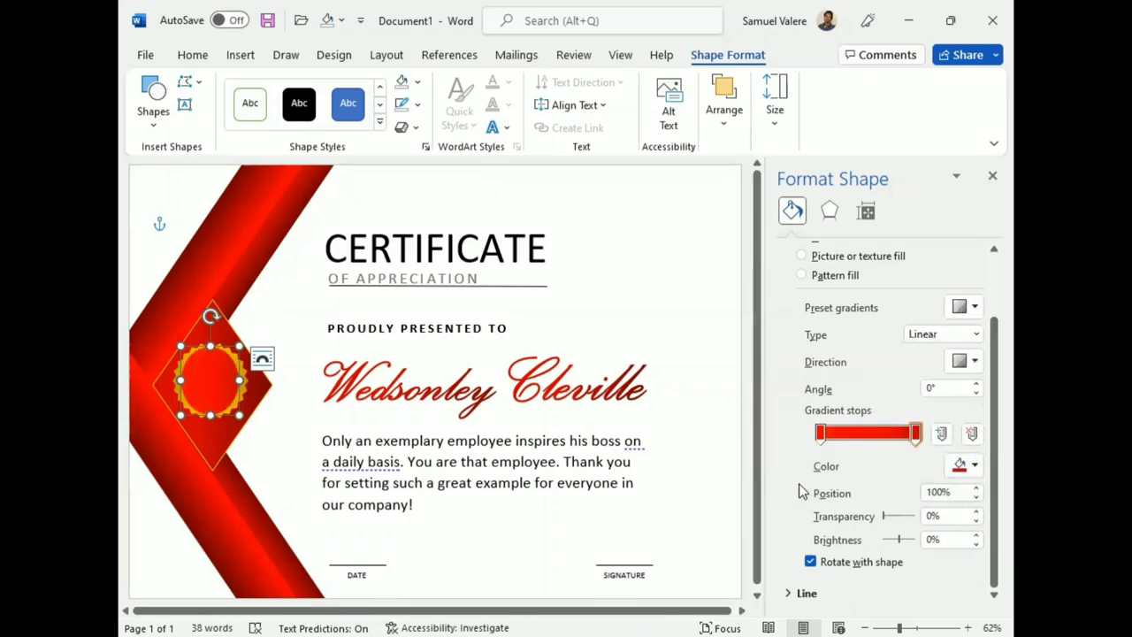
click(977, 543)
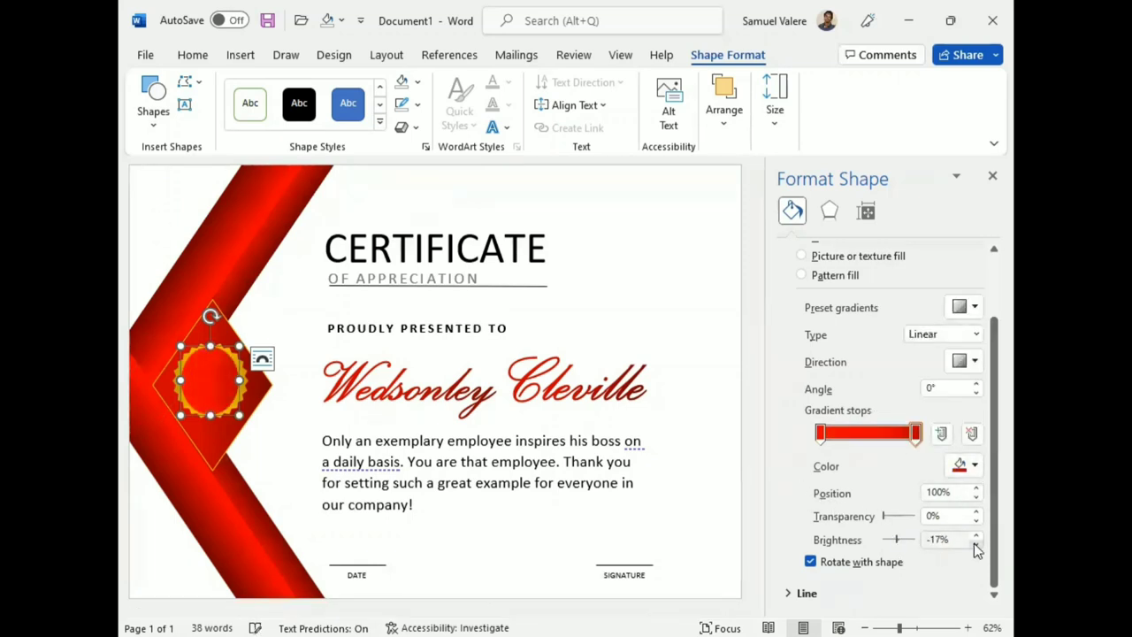
click(976, 544)
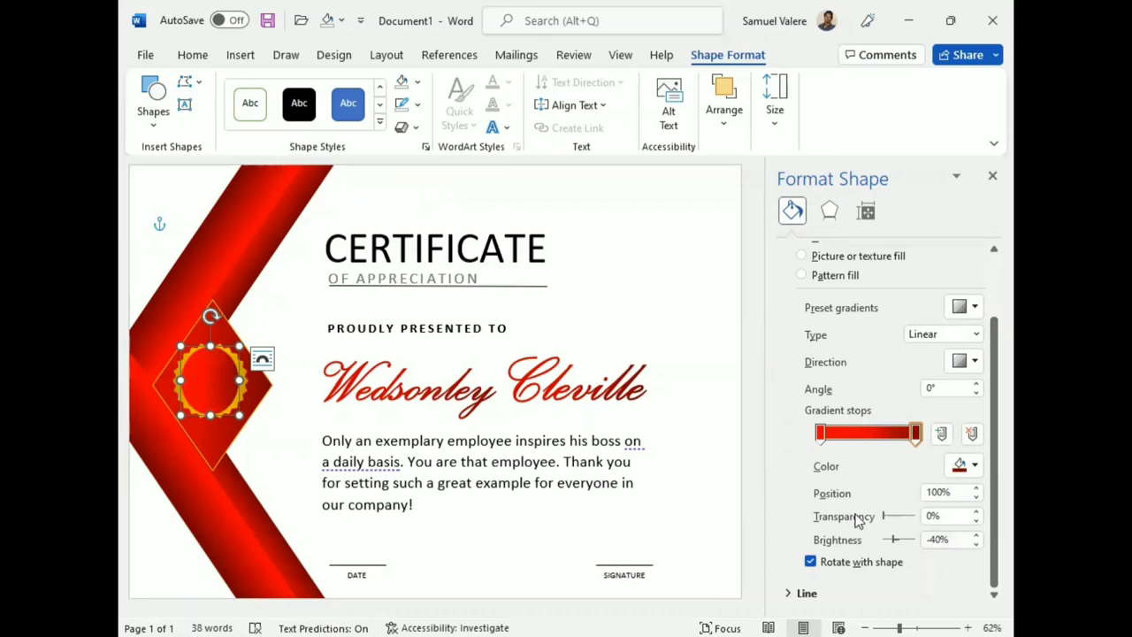
drag(915, 435, 906, 441)
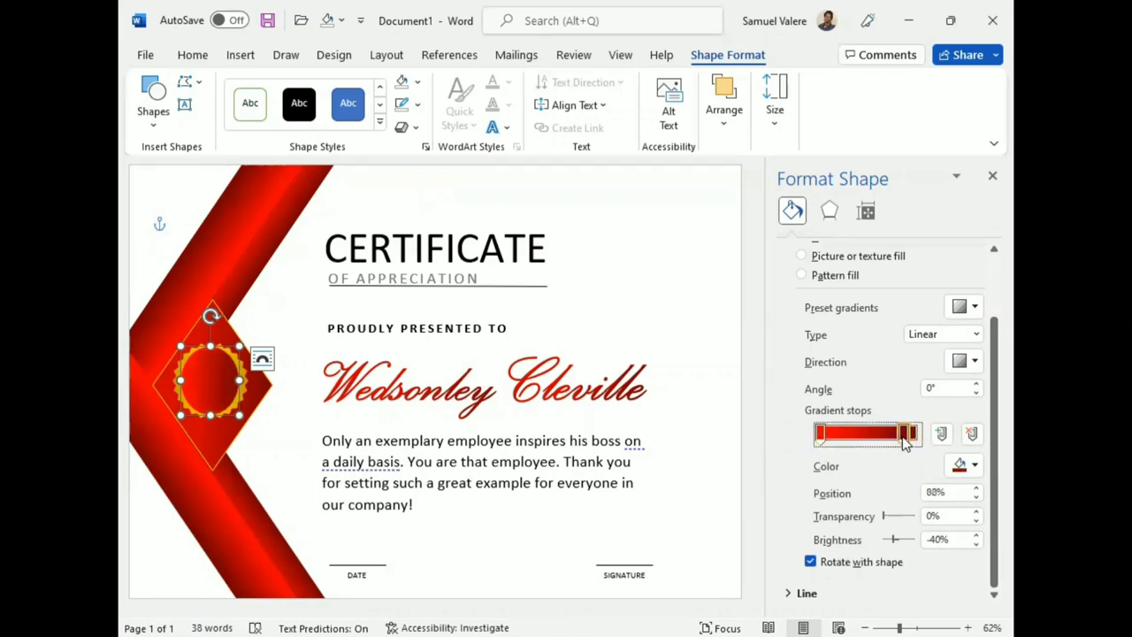
click(991, 178)
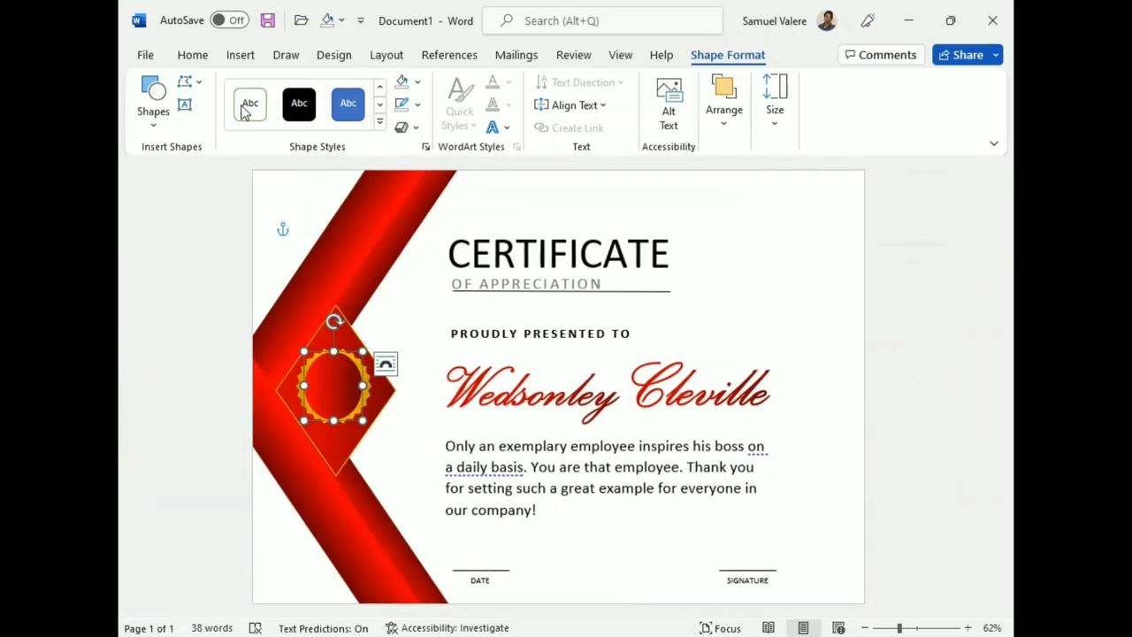
click(383, 407)
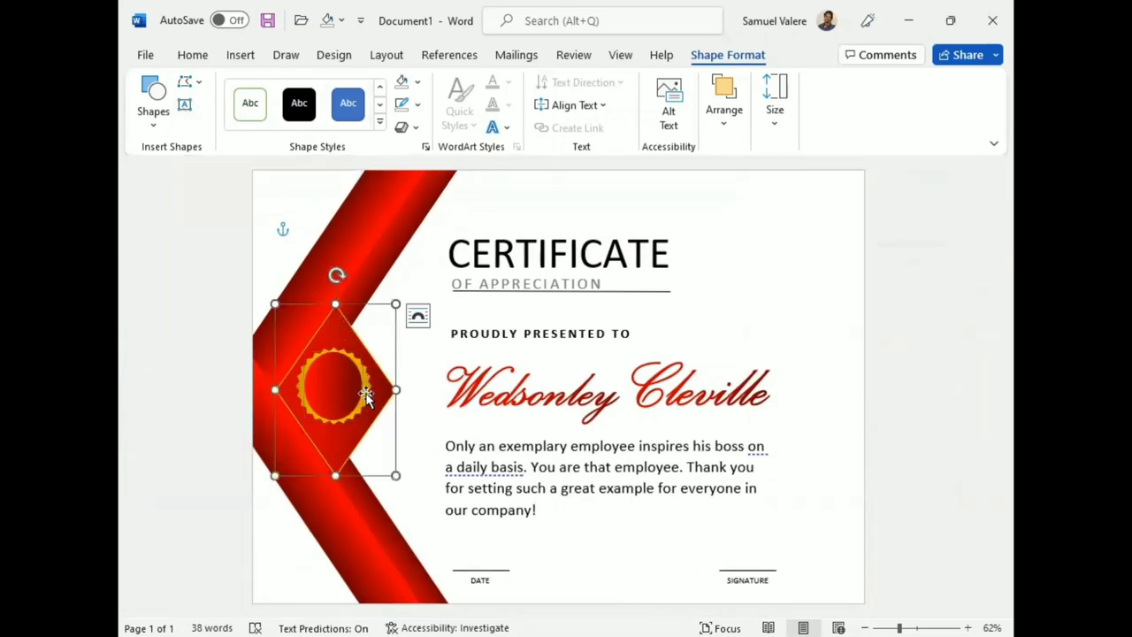
click(372, 387)
drag(372, 384, 368, 384)
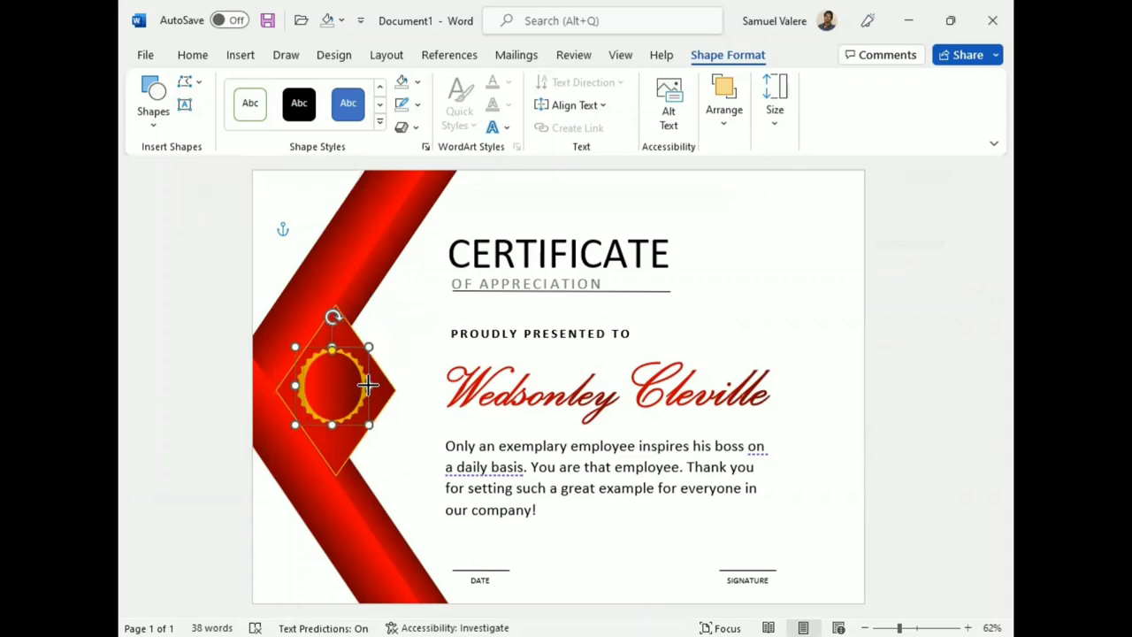
click(331, 392)
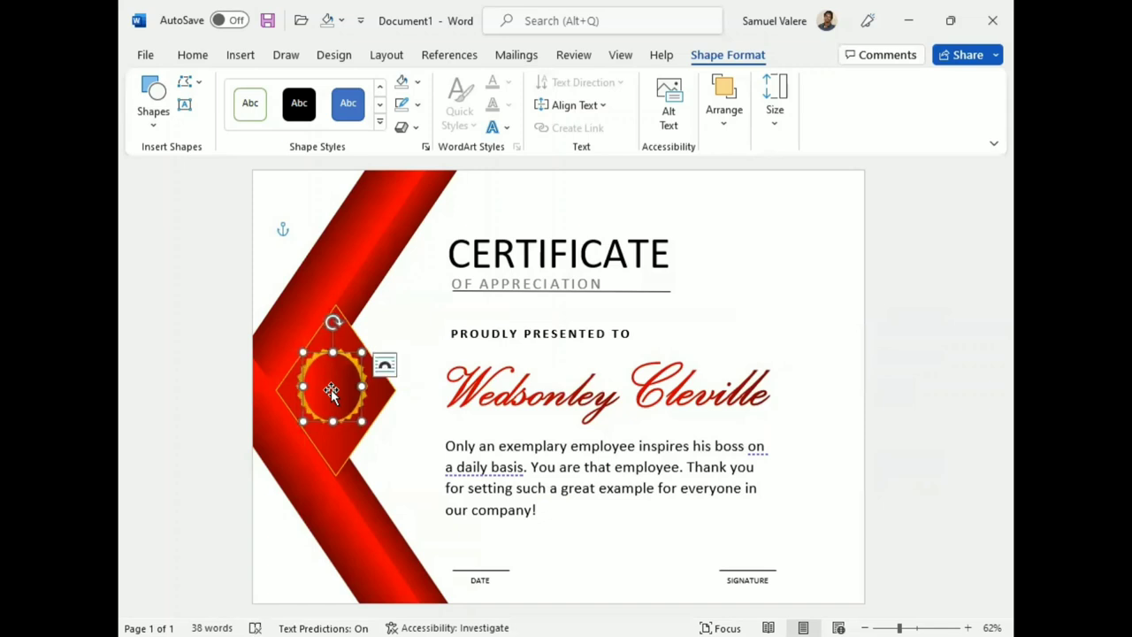
click(419, 399)
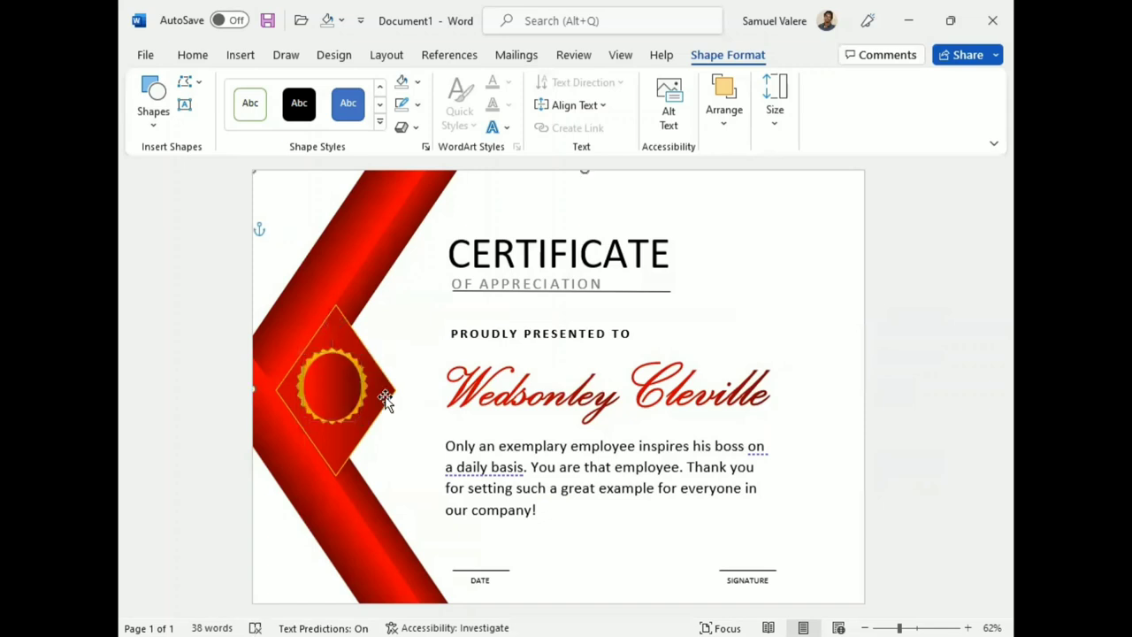
click(368, 387)
drag(369, 386, 368, 386)
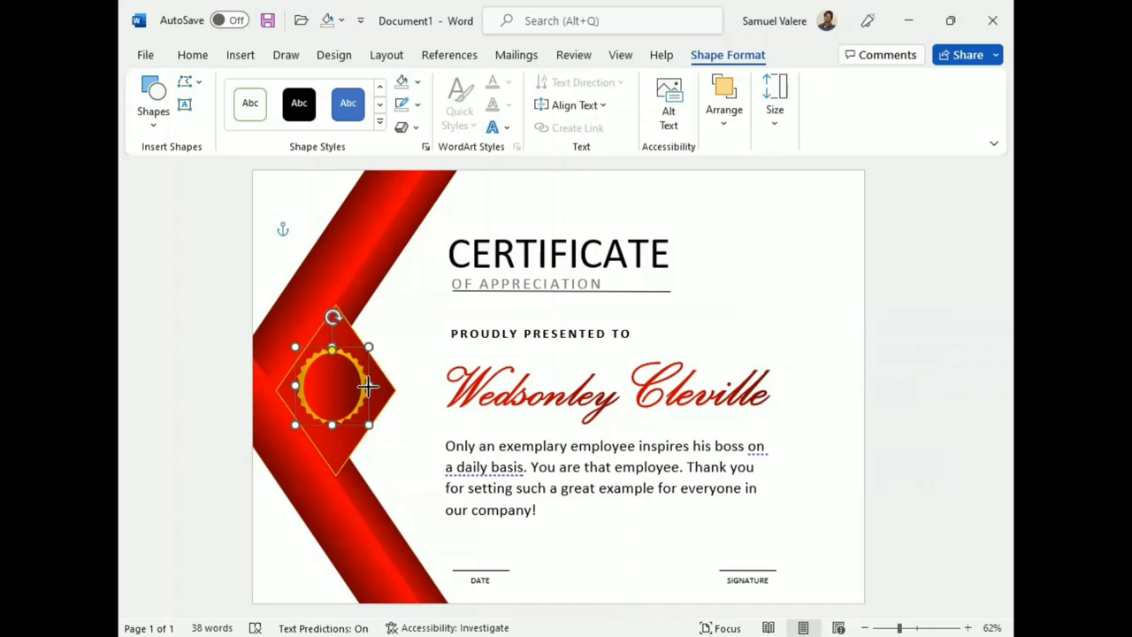
click(341, 387)
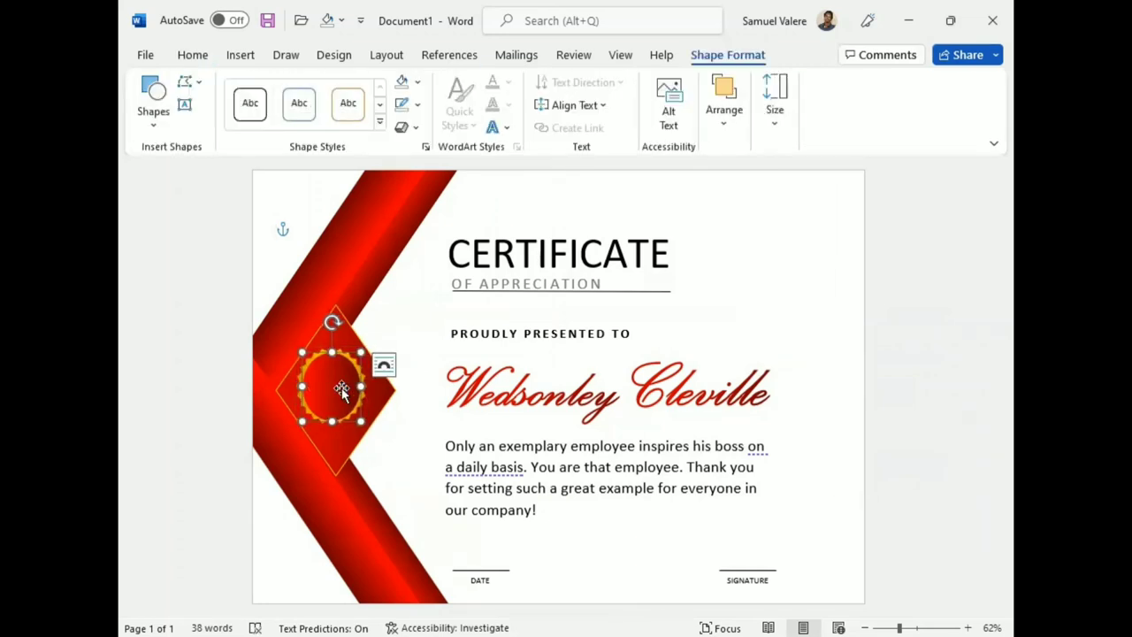
Draw a small text box over the seal and set its 2023 text in Palace Script MT.
click(185, 105)
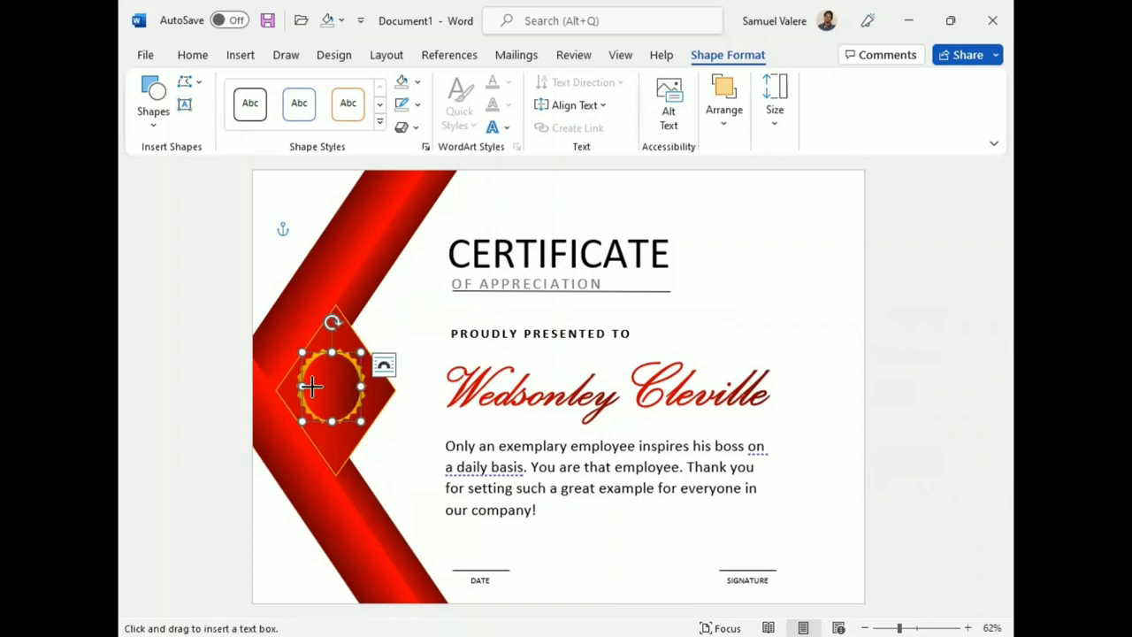
drag(315, 375, 358, 394)
text(2023)
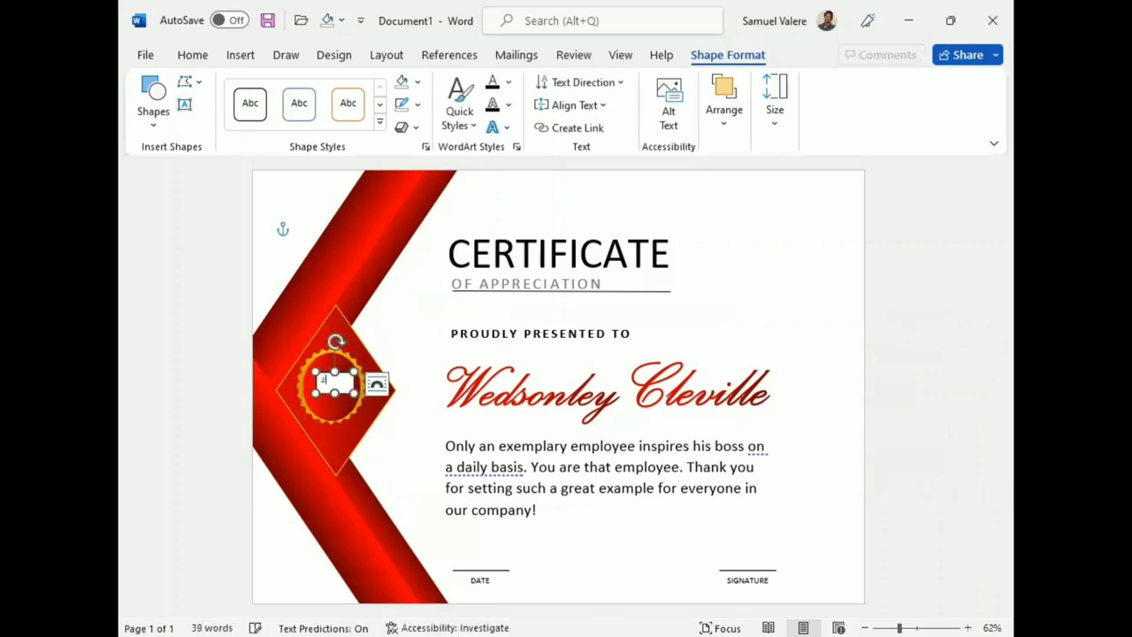
double_click(330, 380)
click(400, 326)
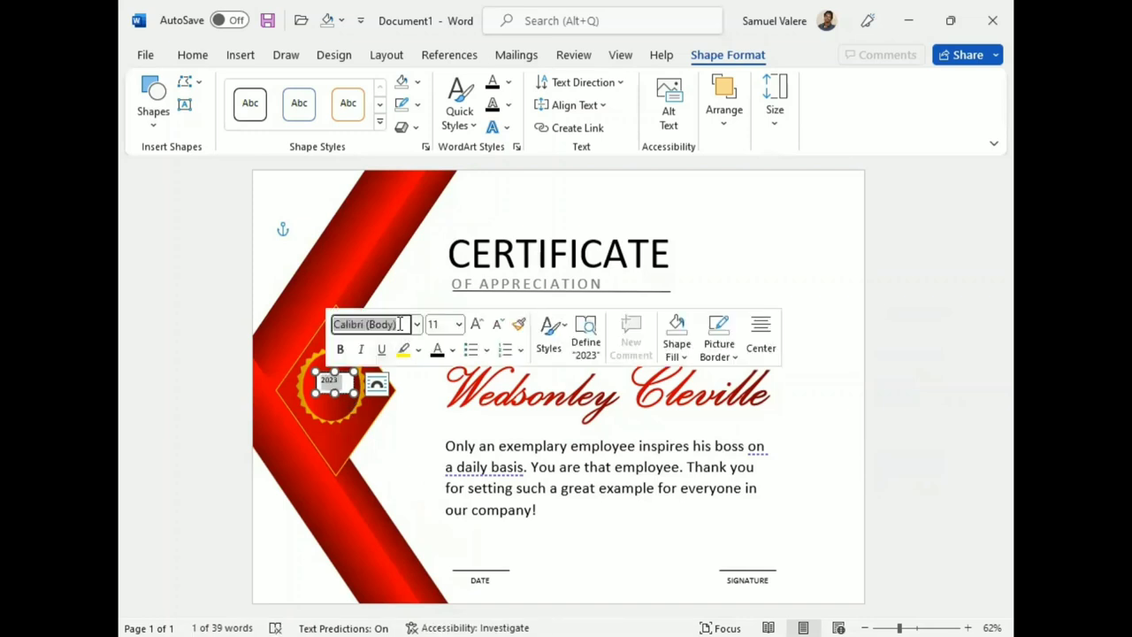
text(Palace Script MT)
key(Return)
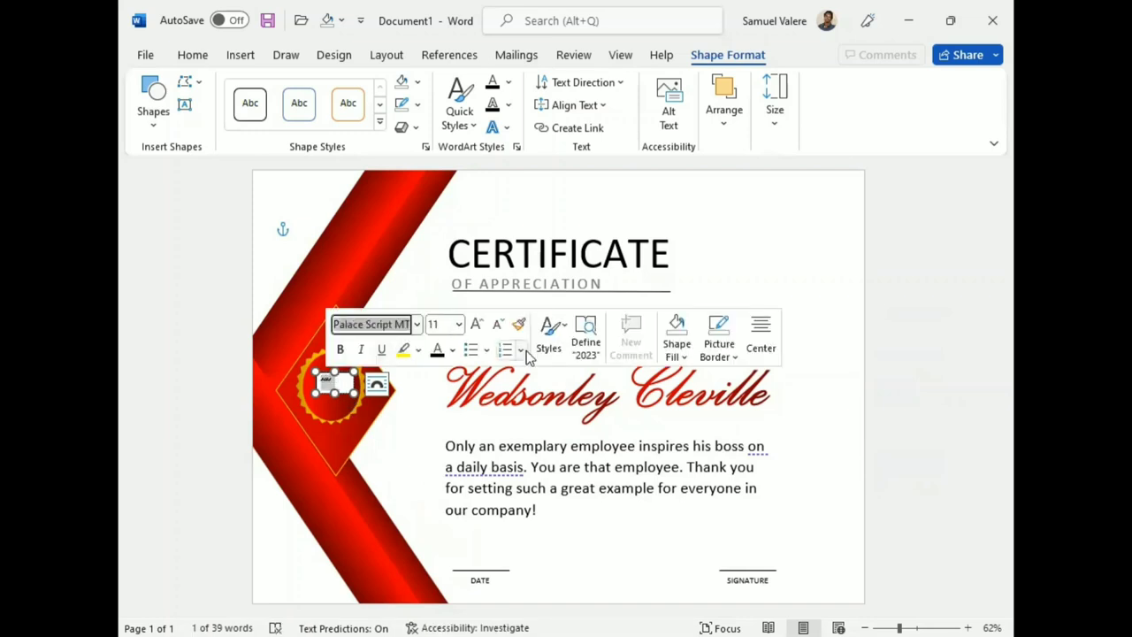
Centre the 2023 text, enlarge it to 28 pt, and make it bold.
click(193, 56)
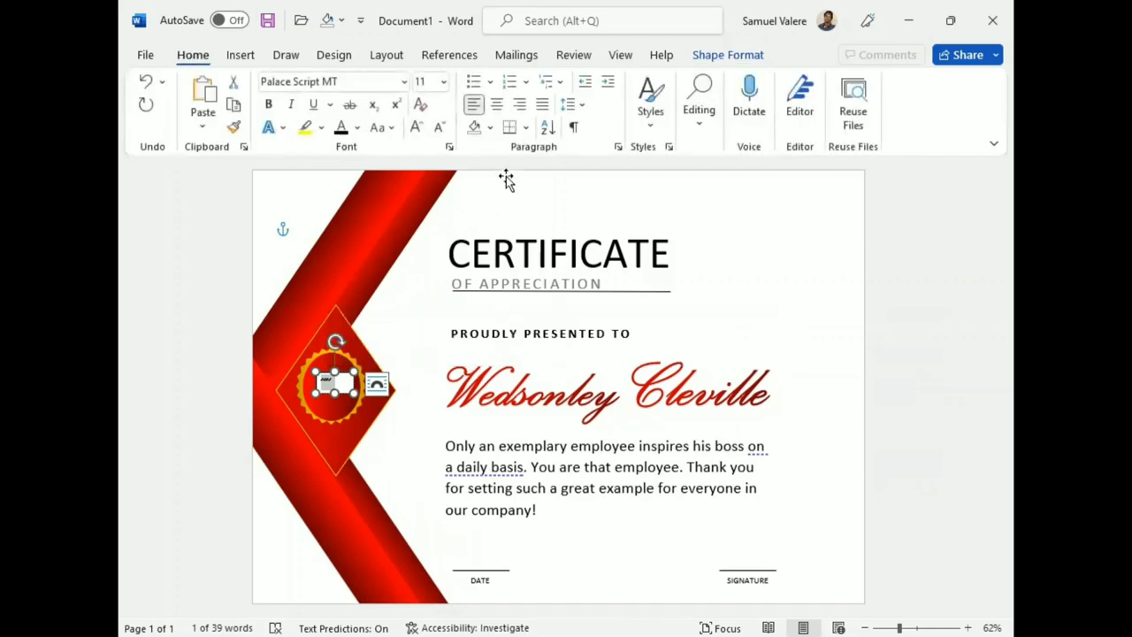
click(497, 106)
click(416, 126)
click(416, 127)
click(416, 126)
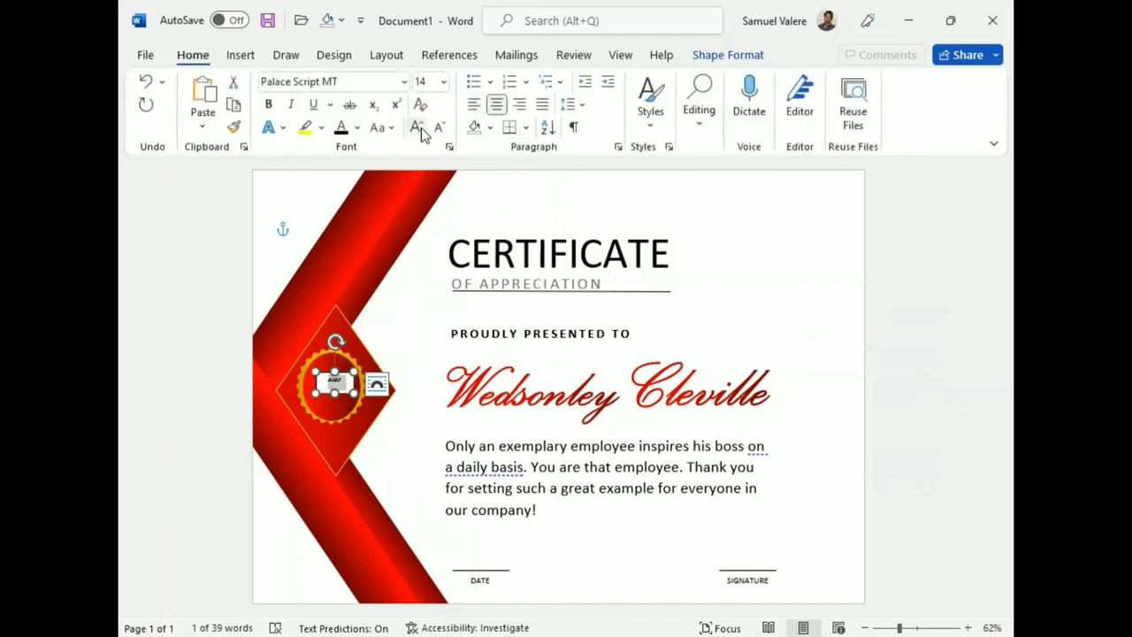
click(421, 127)
click(421, 127)
click(421, 127)
click(421, 128)
click(421, 128)
click(421, 127)
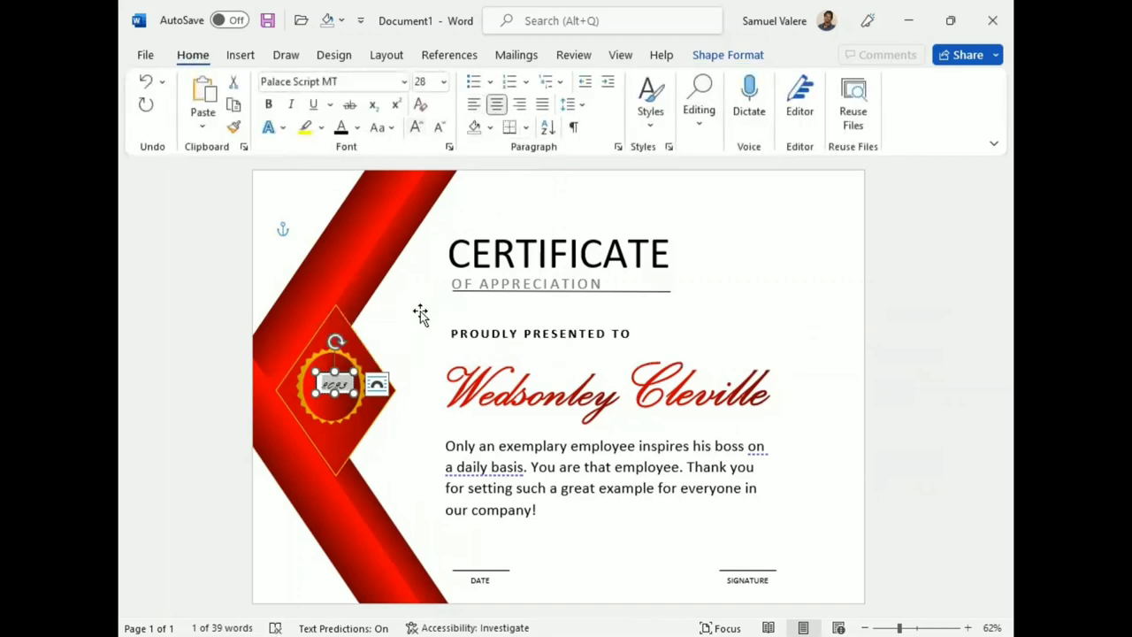
click(269, 105)
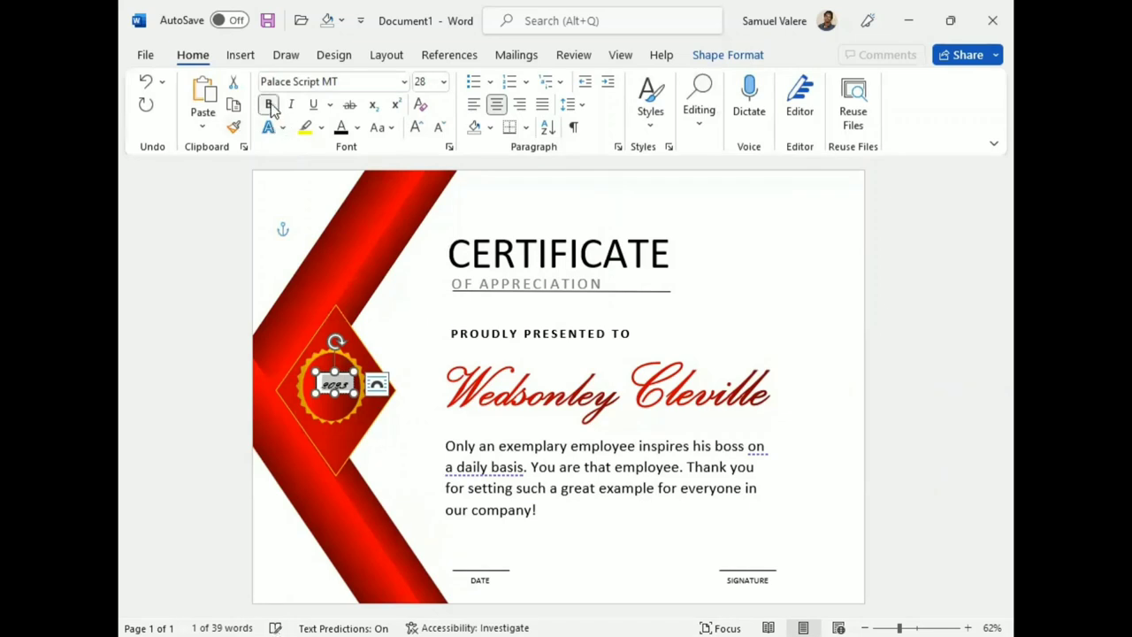
Change 2023 to Vivaldi at 18 pt and reposition the box on the seal.
click(352, 394)
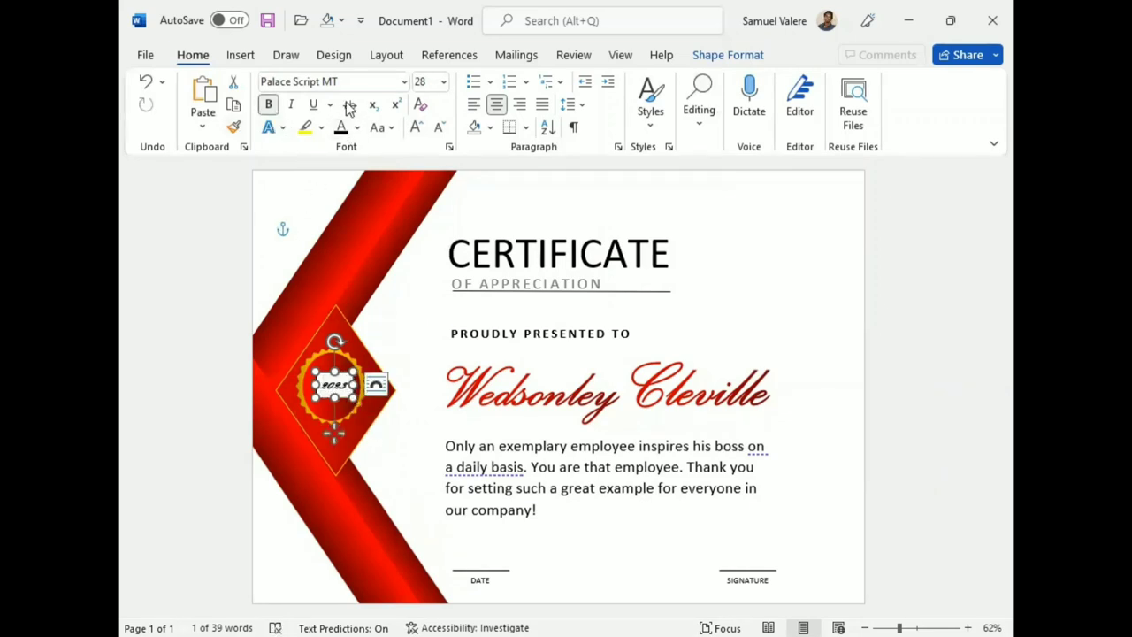
double_click(334, 385)
click(348, 79)
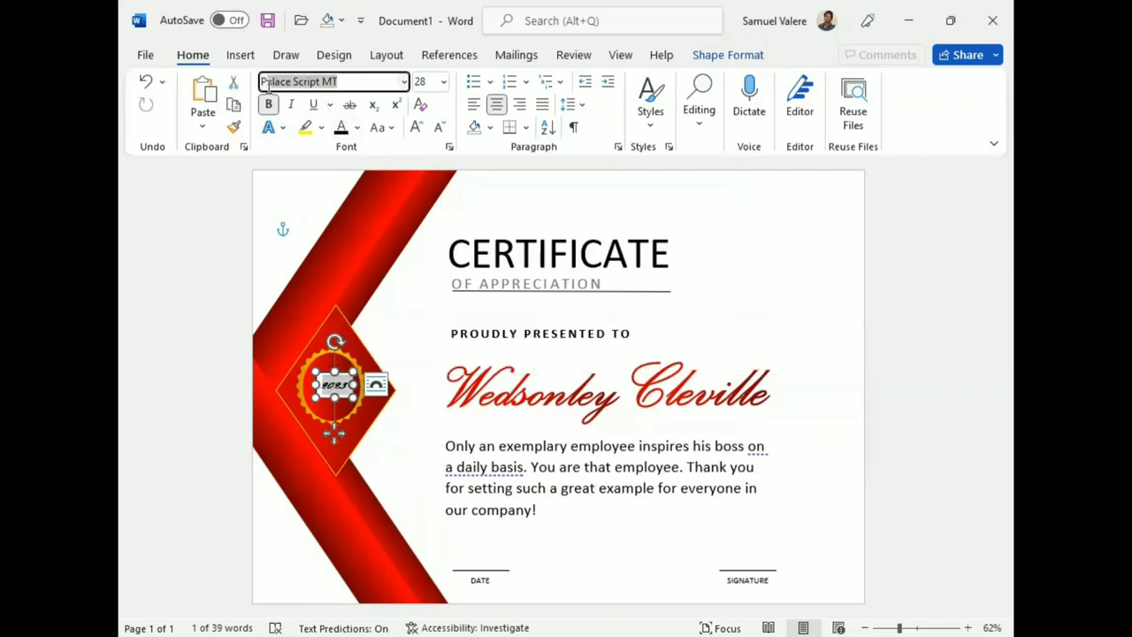
text(Vivaldi)
key(Return)
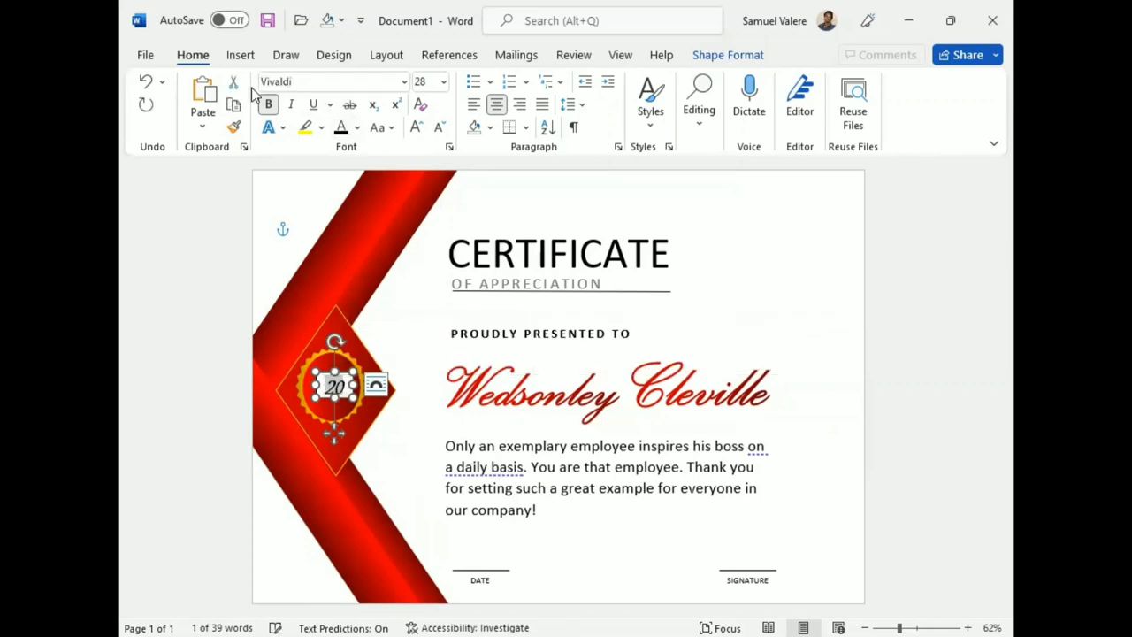
click(440, 129)
click(441, 130)
click(440, 129)
click(440, 130)
click(437, 129)
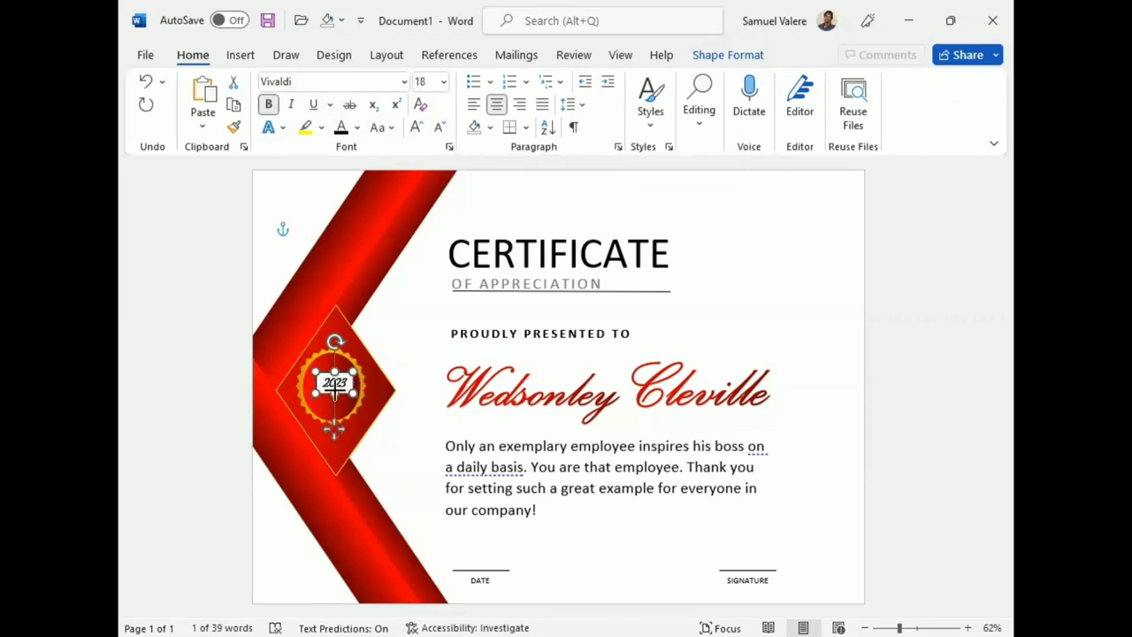
drag(334, 400, 334, 382)
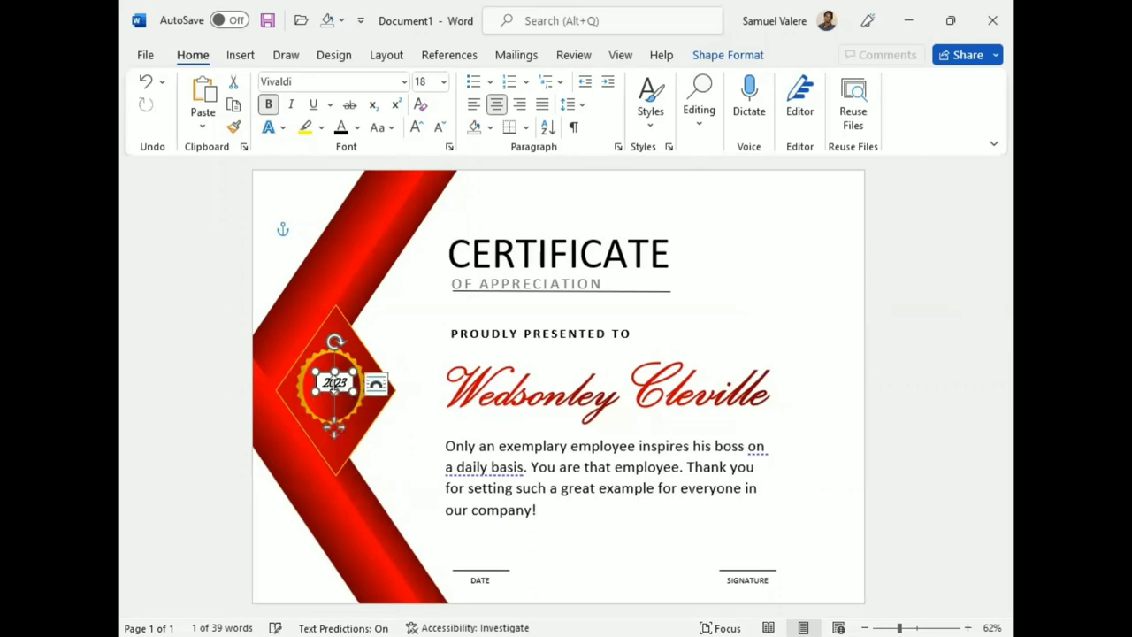
Give the 2023 box no fill and no outline, orange text, and nudge it left.
click(727, 56)
click(419, 82)
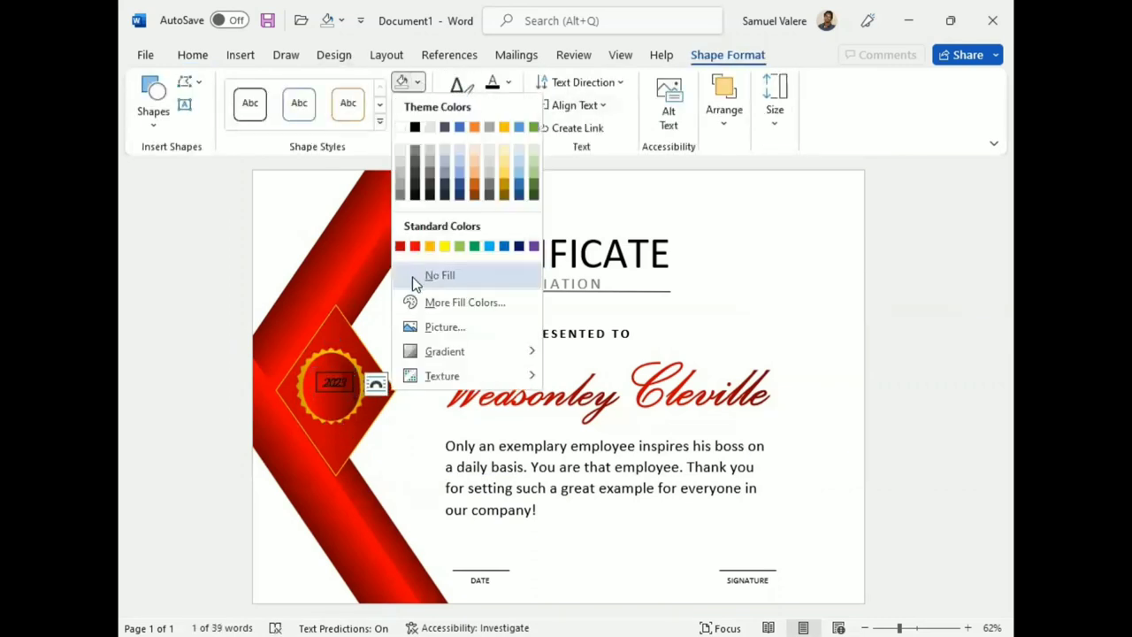
click(412, 277)
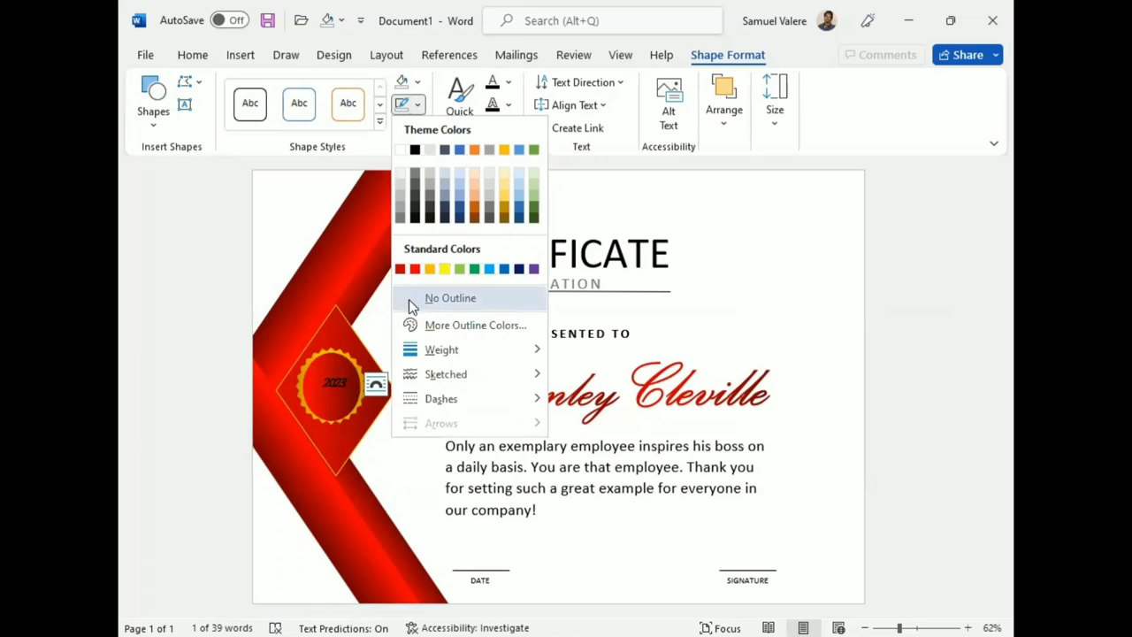
click(412, 298)
click(508, 83)
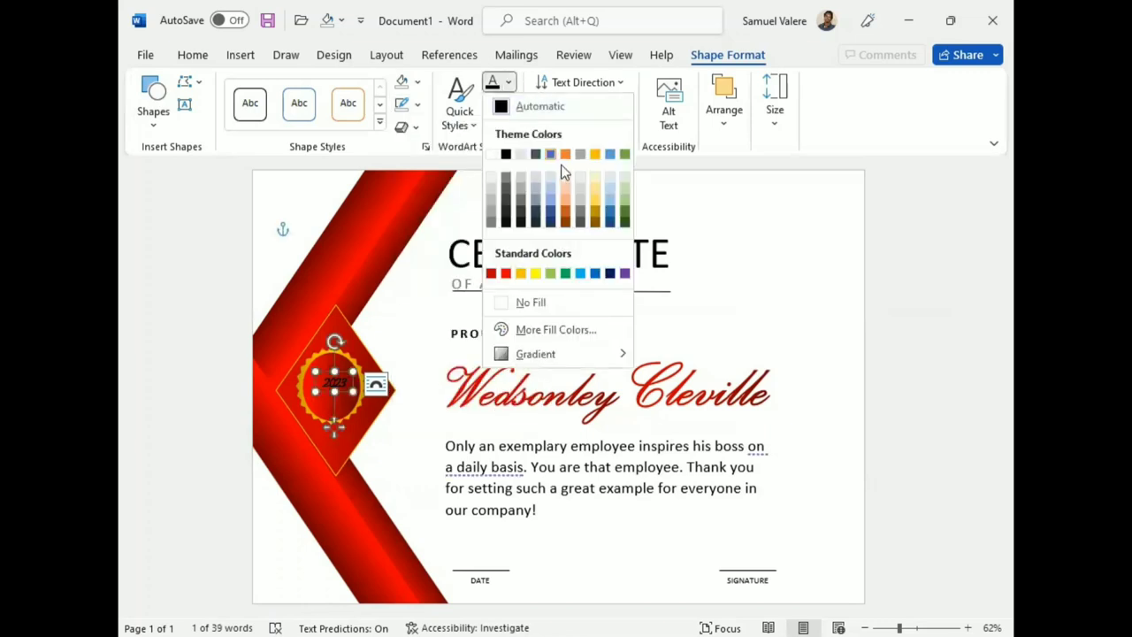
click(520, 273)
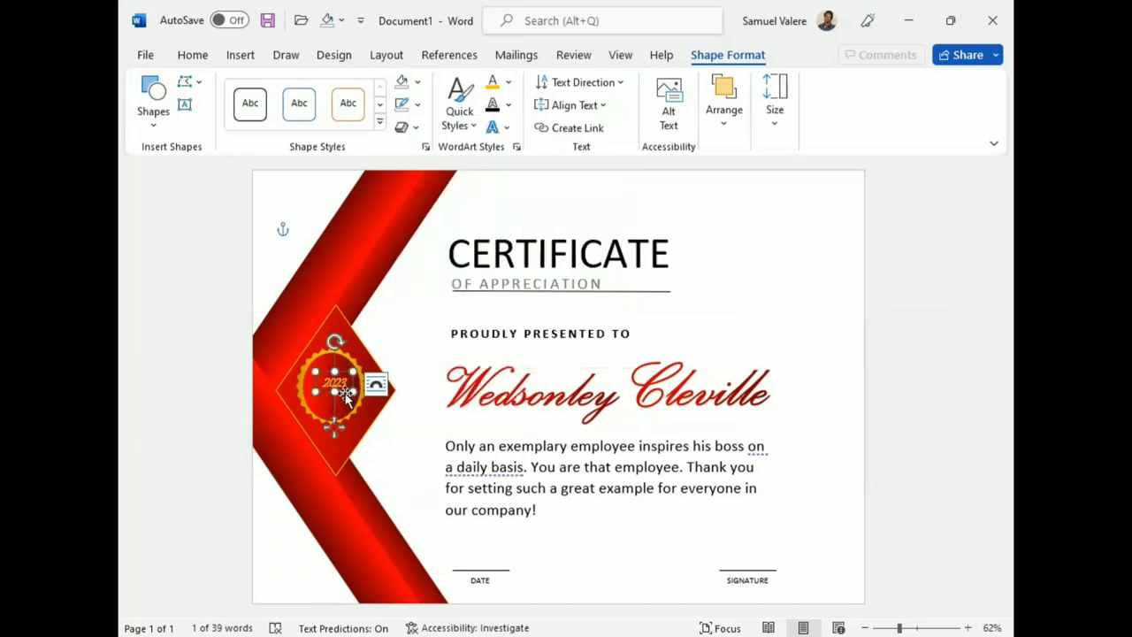
mouse_move(346, 398)
mouse_down()
mouse_move(341, 386)
mouse_move(341, 416)
mouse_move(334, 398)
mouse_up()
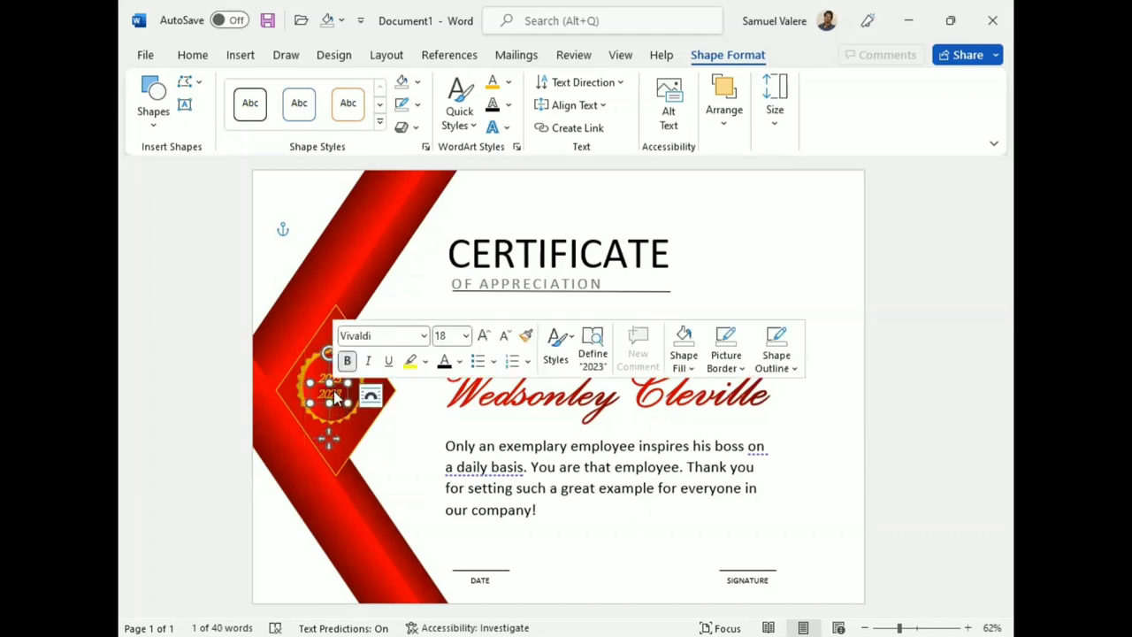
Set the word 'award' in Abadi and change it to uppercase AWARD.
click(334, 398)
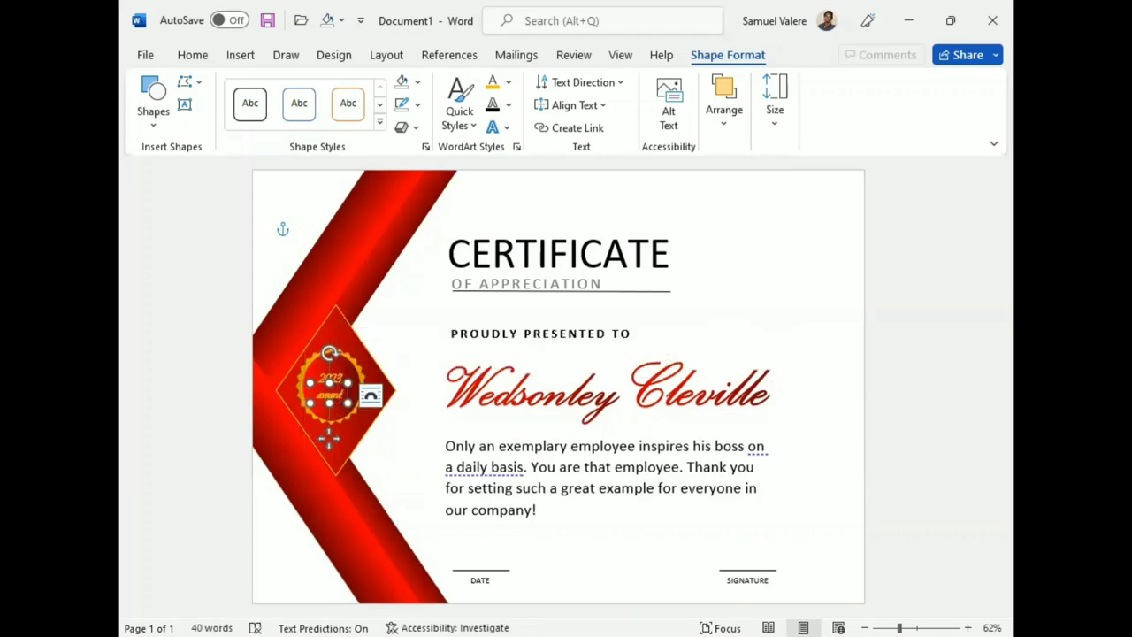
double_click(339, 398)
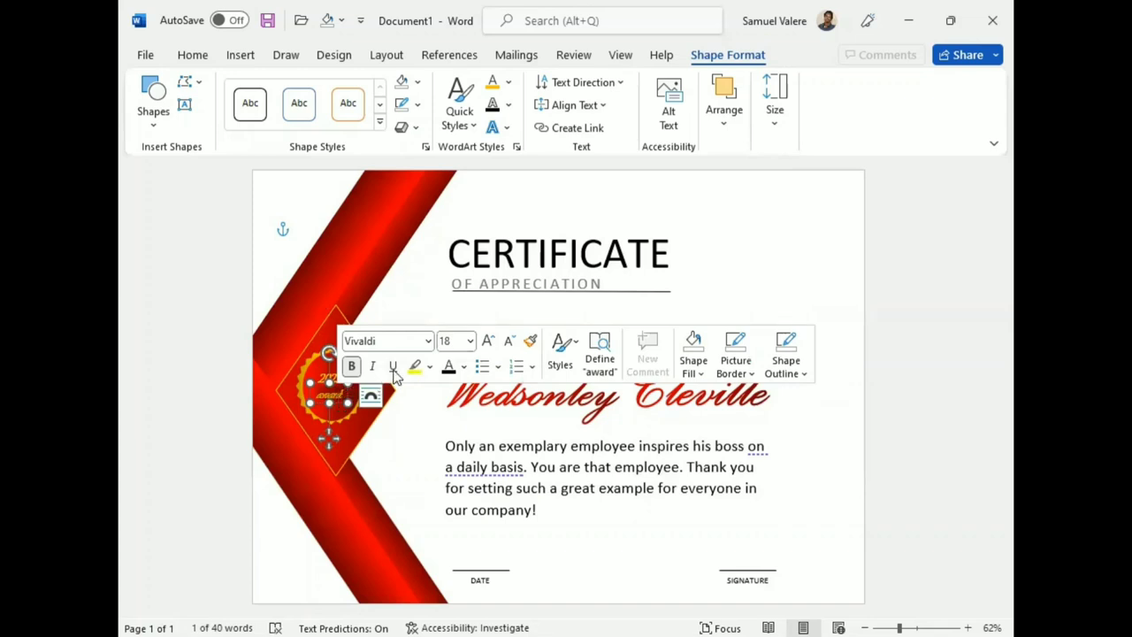
click(190, 56)
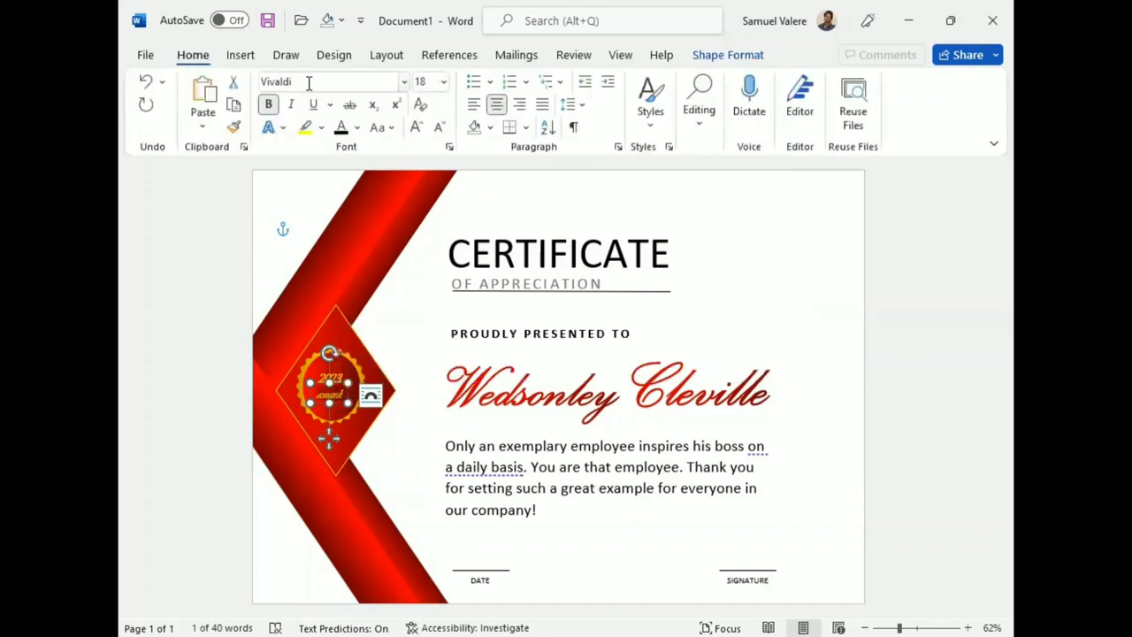
click(404, 84)
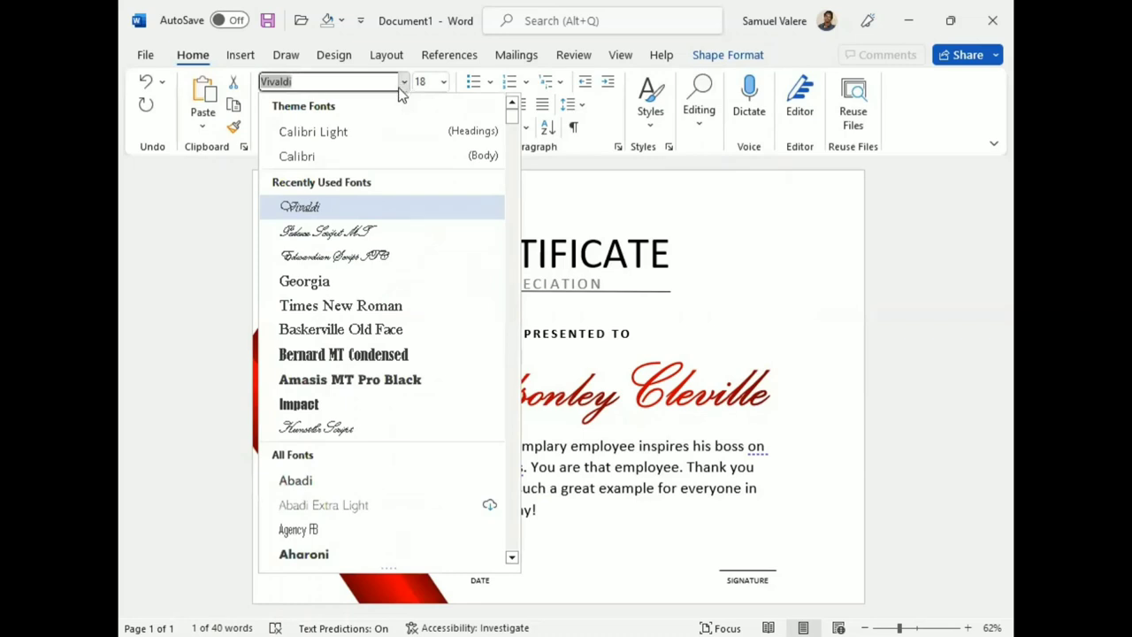
click(295, 480)
click(380, 128)
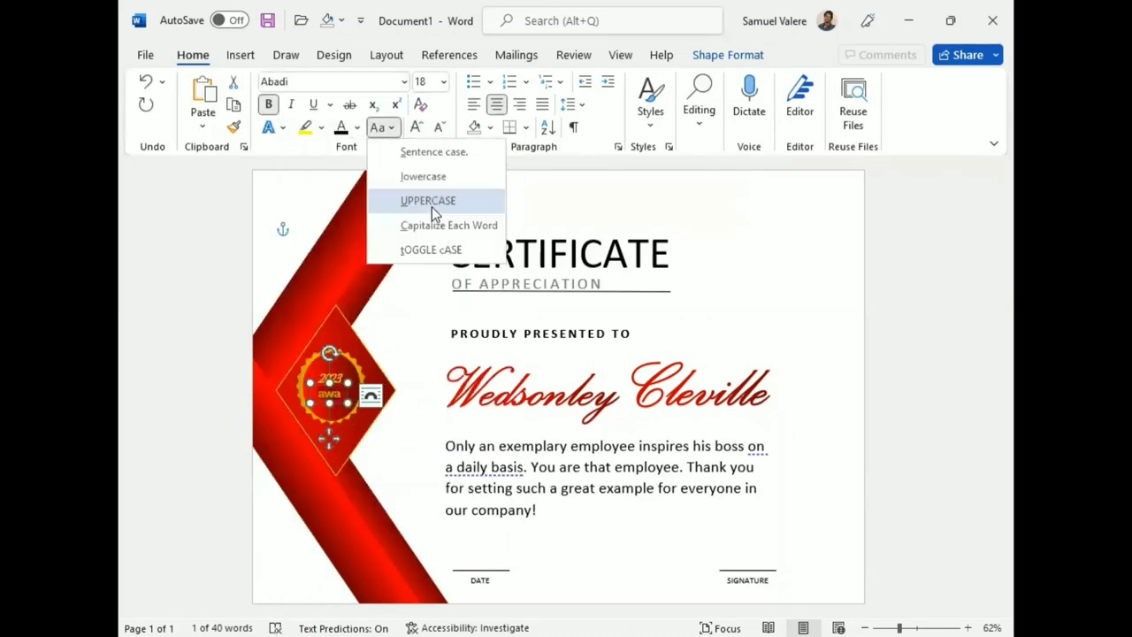
click(430, 200)
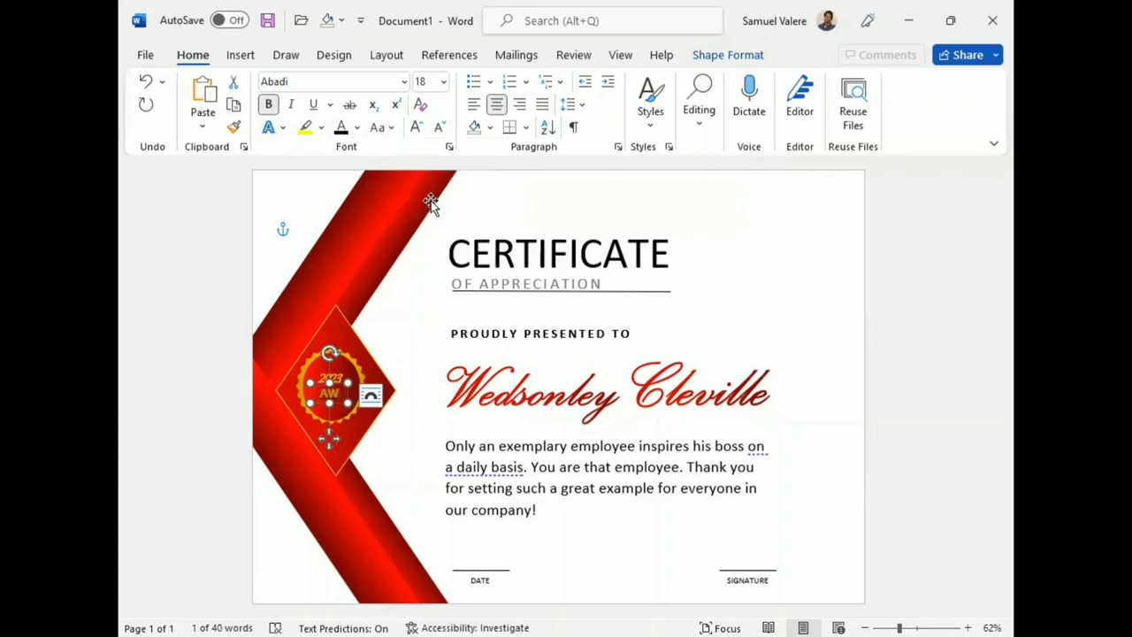
Size AWARD at 16 pt and widen its text box so it fits one line.
click(439, 128)
drag(348, 403, 357, 405)
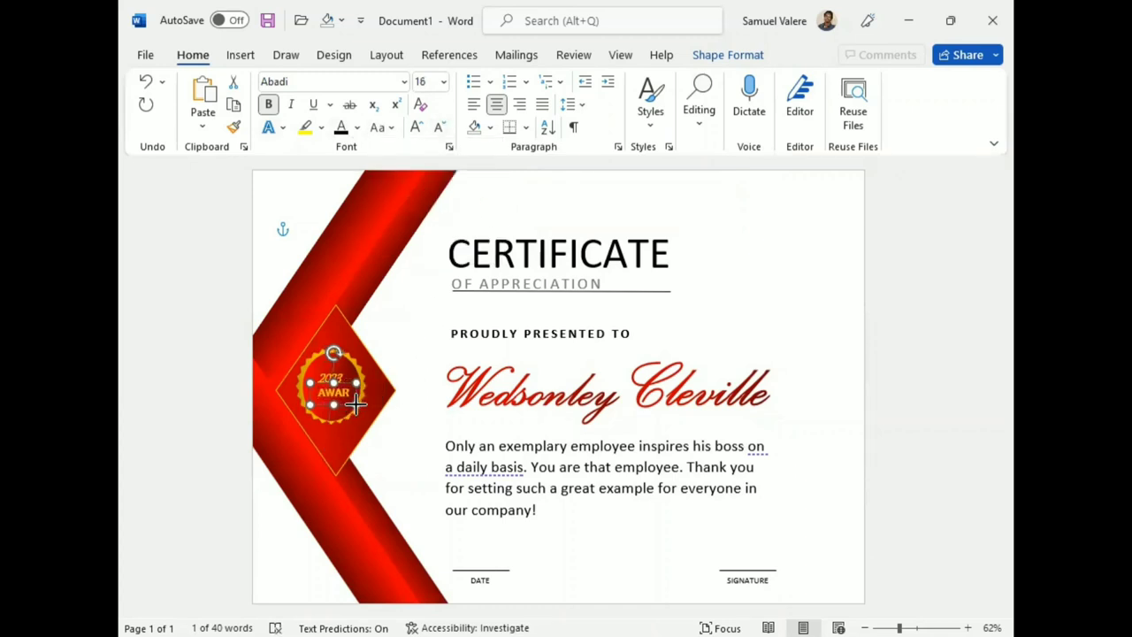
click(439, 128)
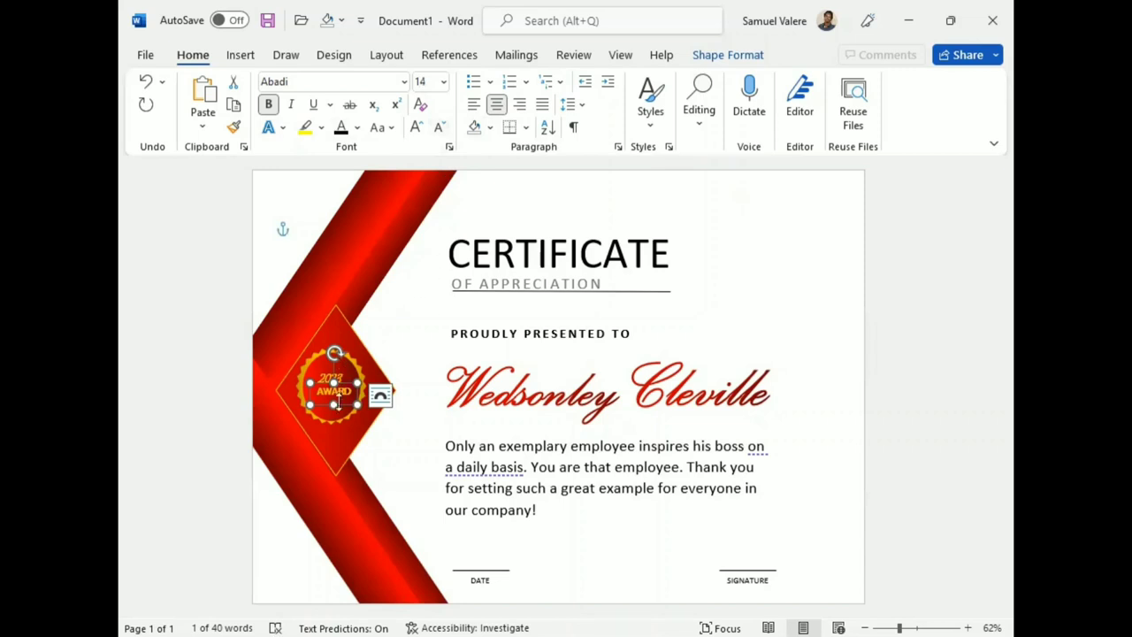
drag(332, 404, 332, 402)
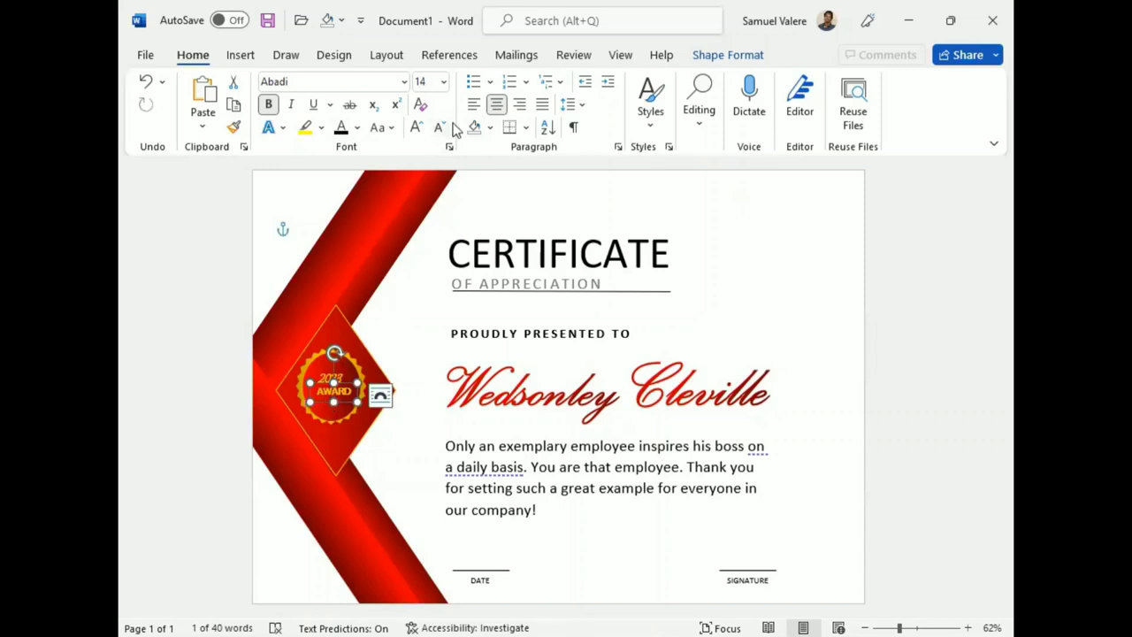
click(417, 129)
drag(357, 405, 340, 405)
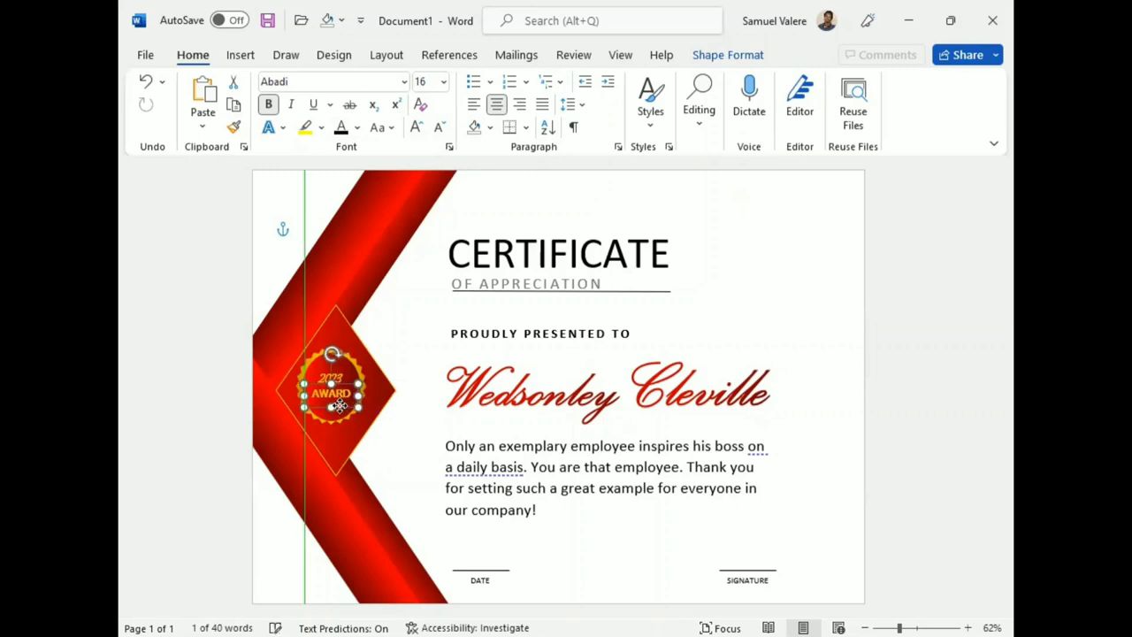
Enlarge 2023 to 20 pt and select the rosette with its text box.
double_click(339, 378)
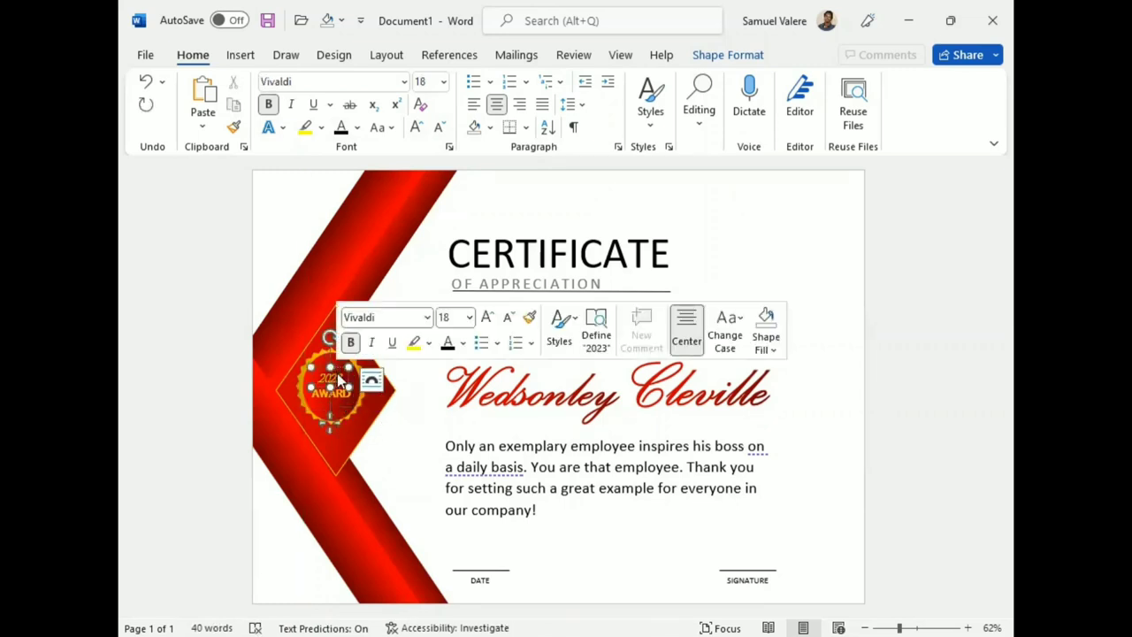
click(487, 317)
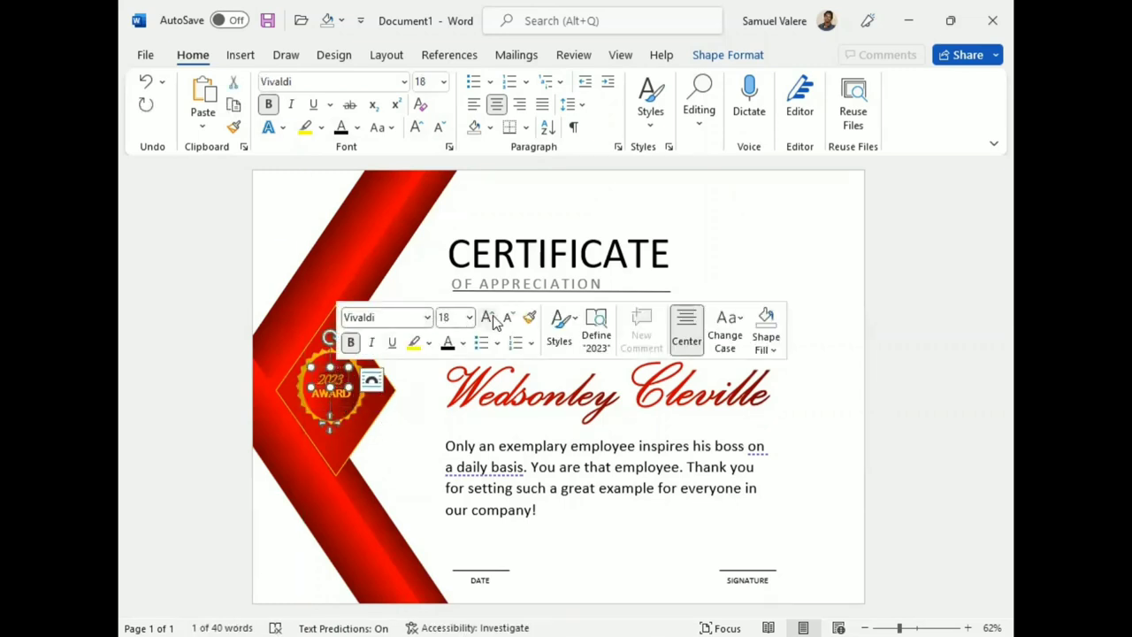
click(391, 445)
click(335, 395)
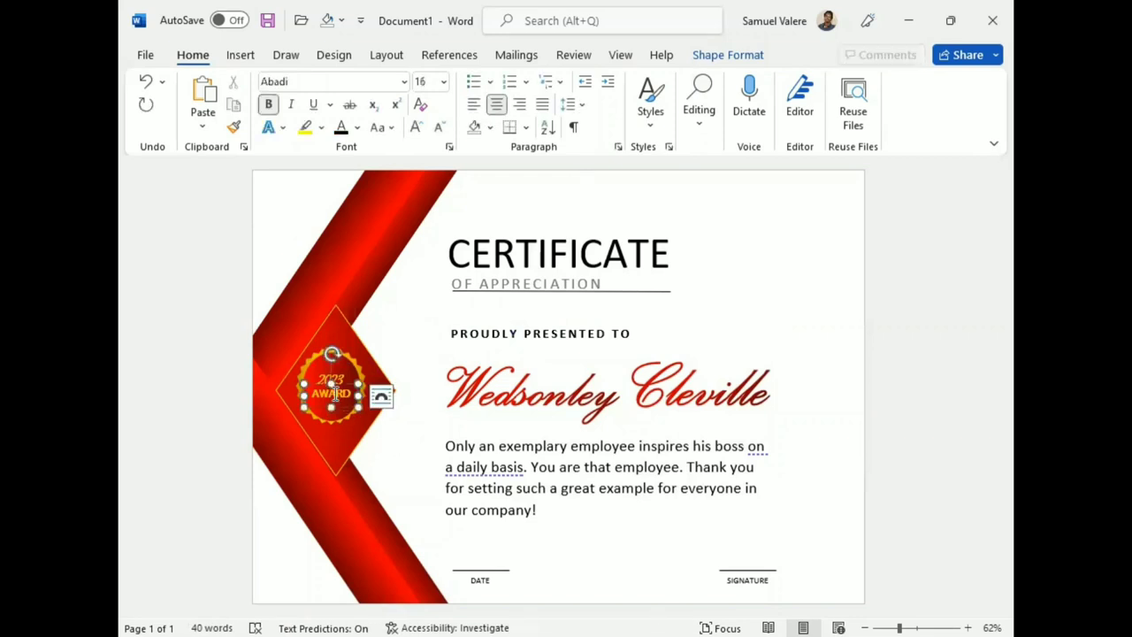
ctrl+click(347, 418)
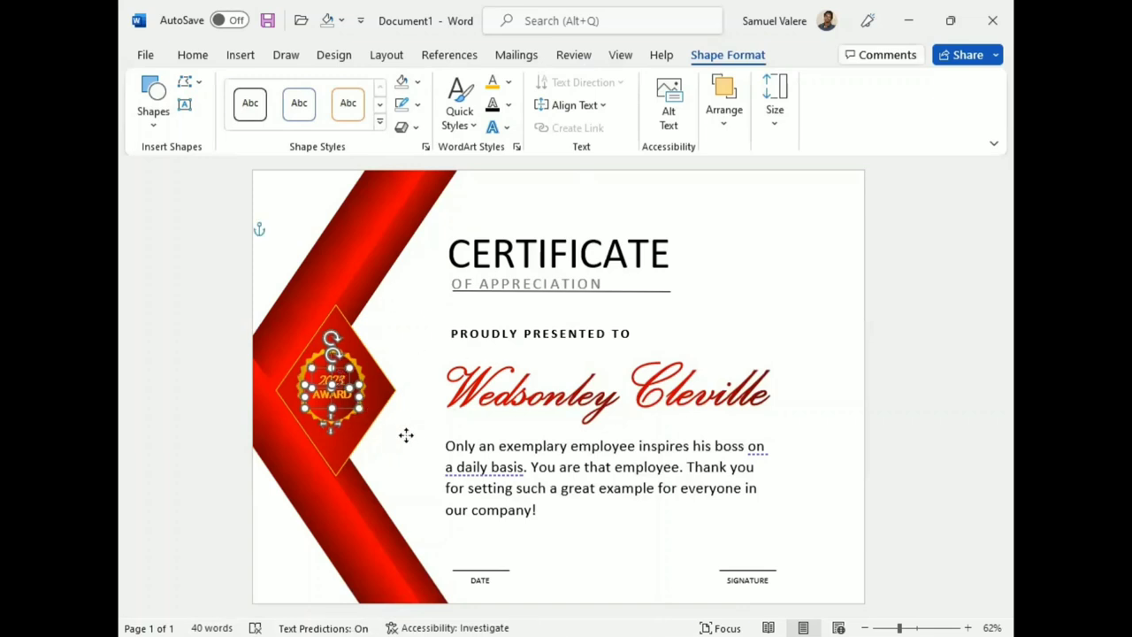
Adjust the red diamond's gradient fill by moving a darker gradient stop leftward.
click(345, 417)
click(365, 406)
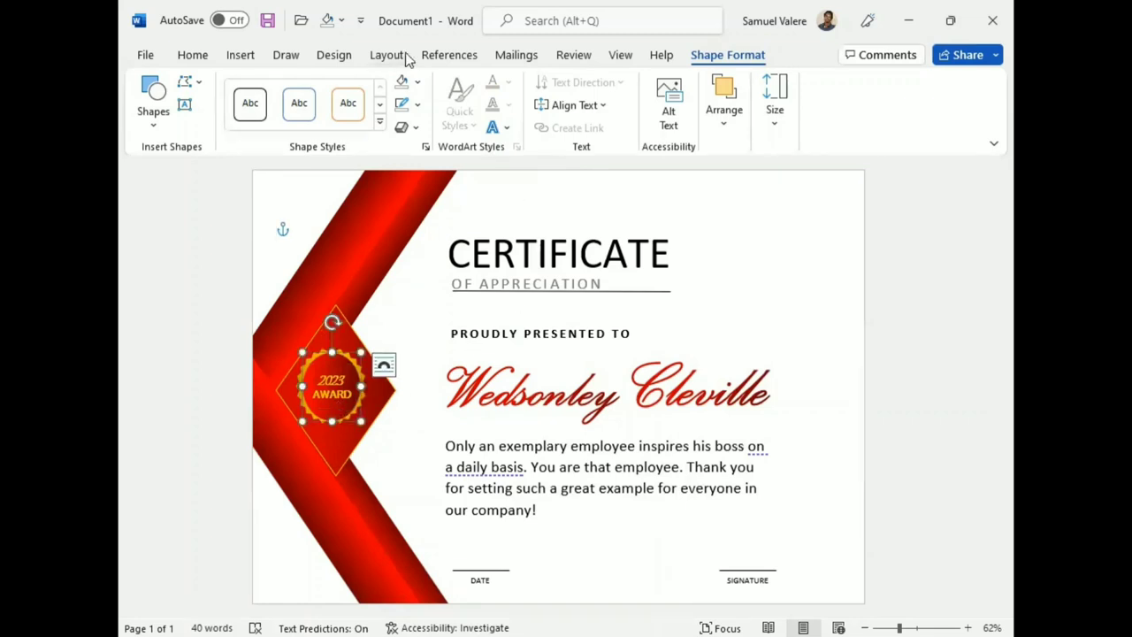
click(417, 82)
mouse_move(487, 350)
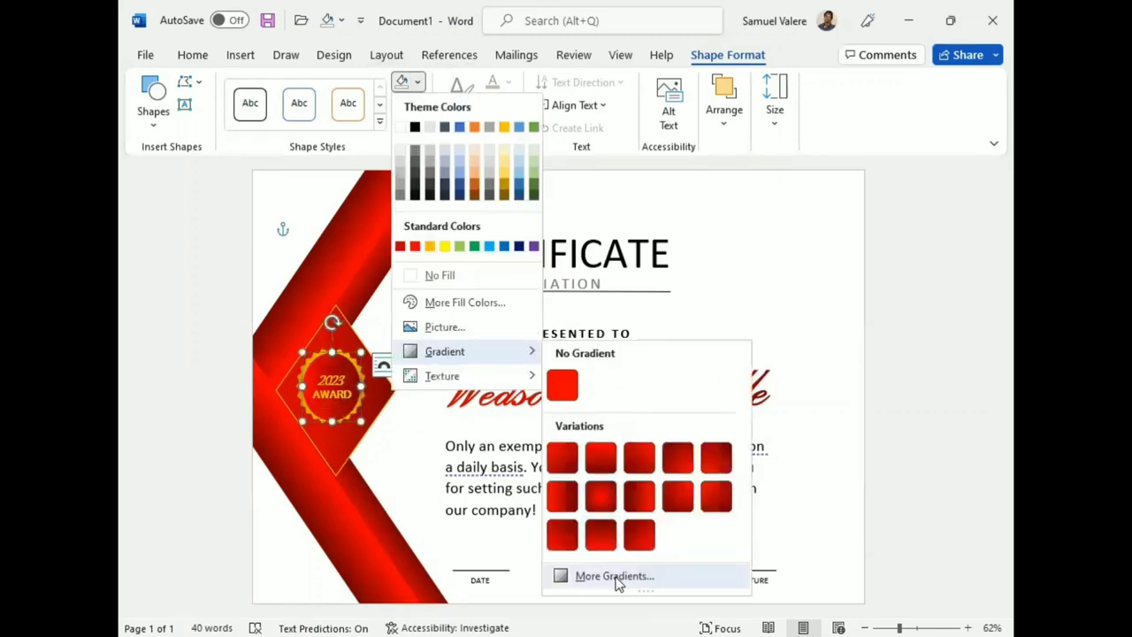
click(611, 575)
drag(905, 515, 871, 523)
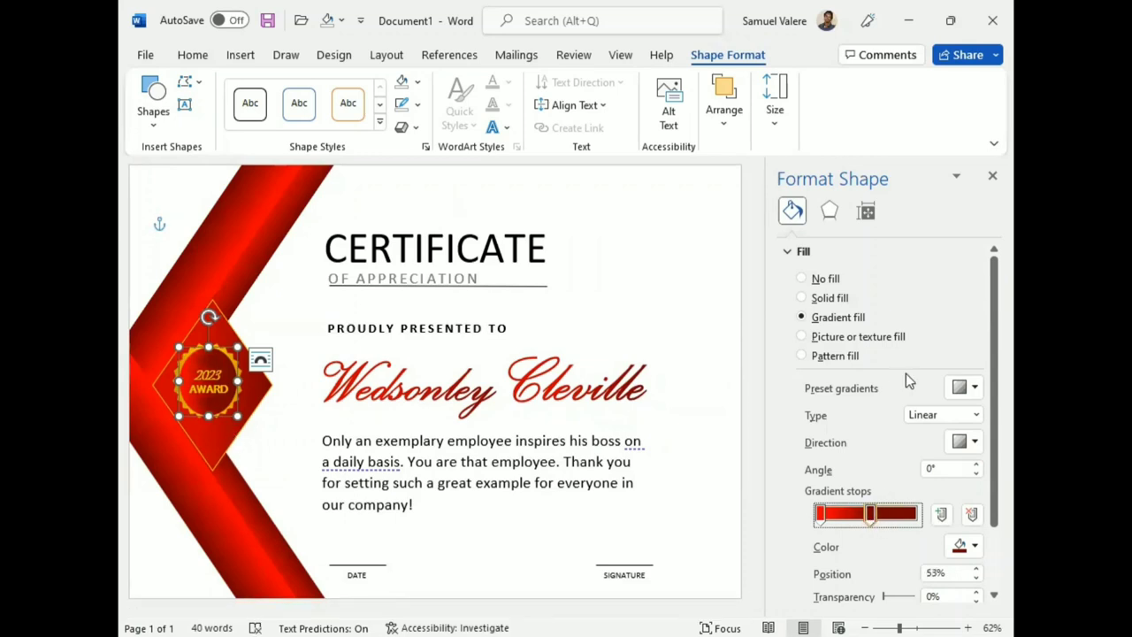
click(993, 176)
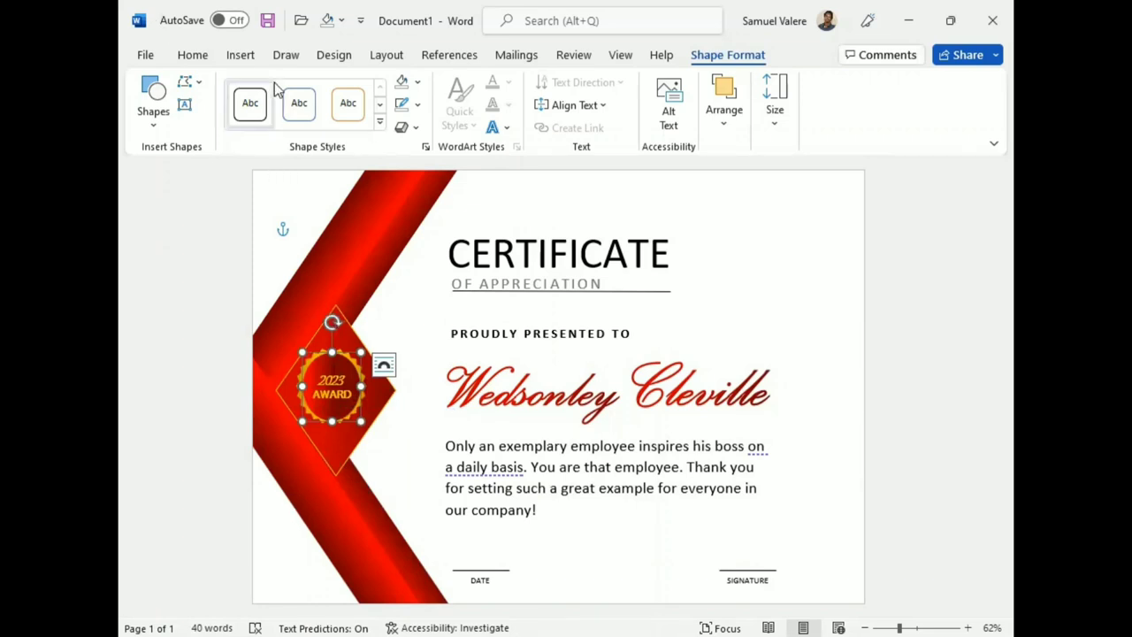
Draw a block arrow below the seal, rotate it, and duplicate it as a second tail.
click(164, 125)
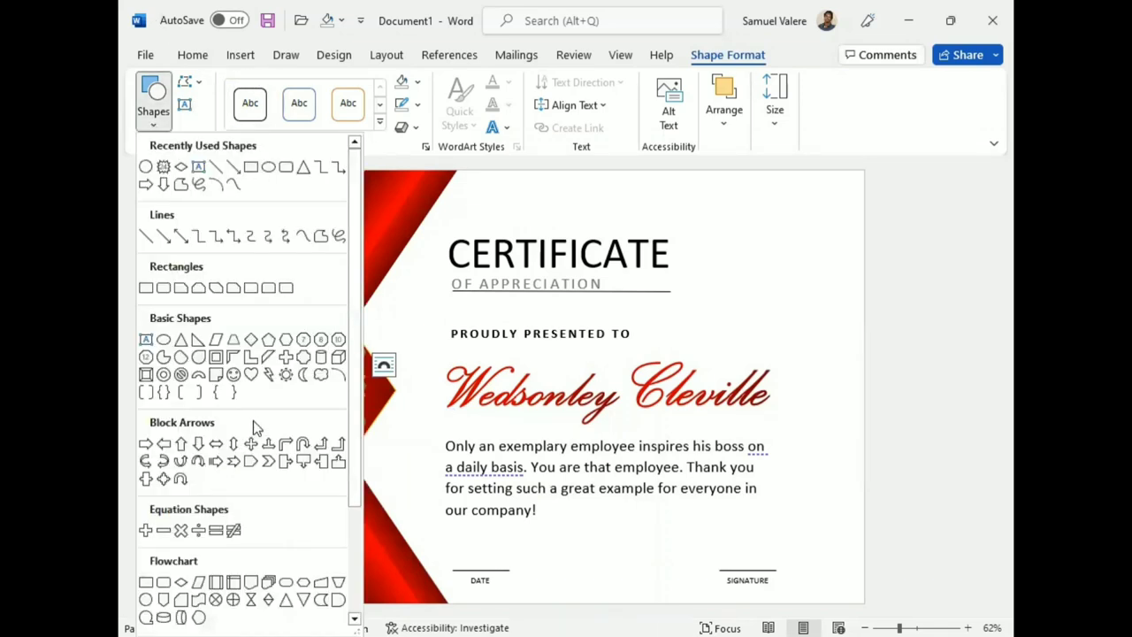
click(233, 461)
drag(332, 444, 397, 478)
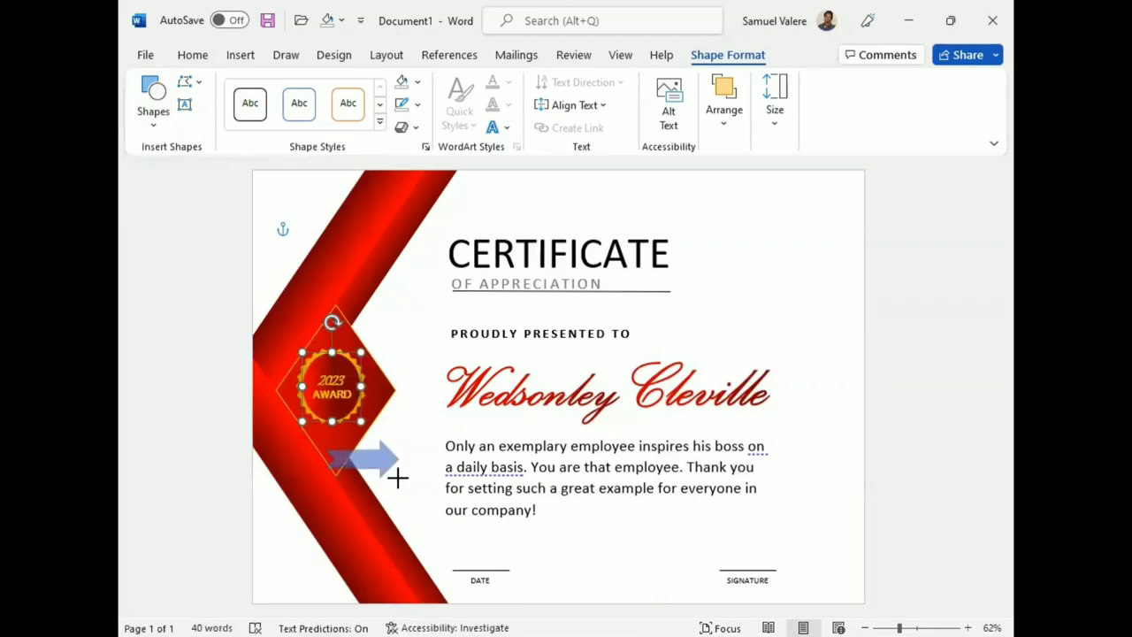
mouse_move(363, 420)
mouse_down()
mouse_move(319, 437)
mouse_move(286, 402)
mouse_move(275, 413)
mouse_move(326, 410)
mouse_move(327, 435)
mouse_move(332, 421)
mouse_up()
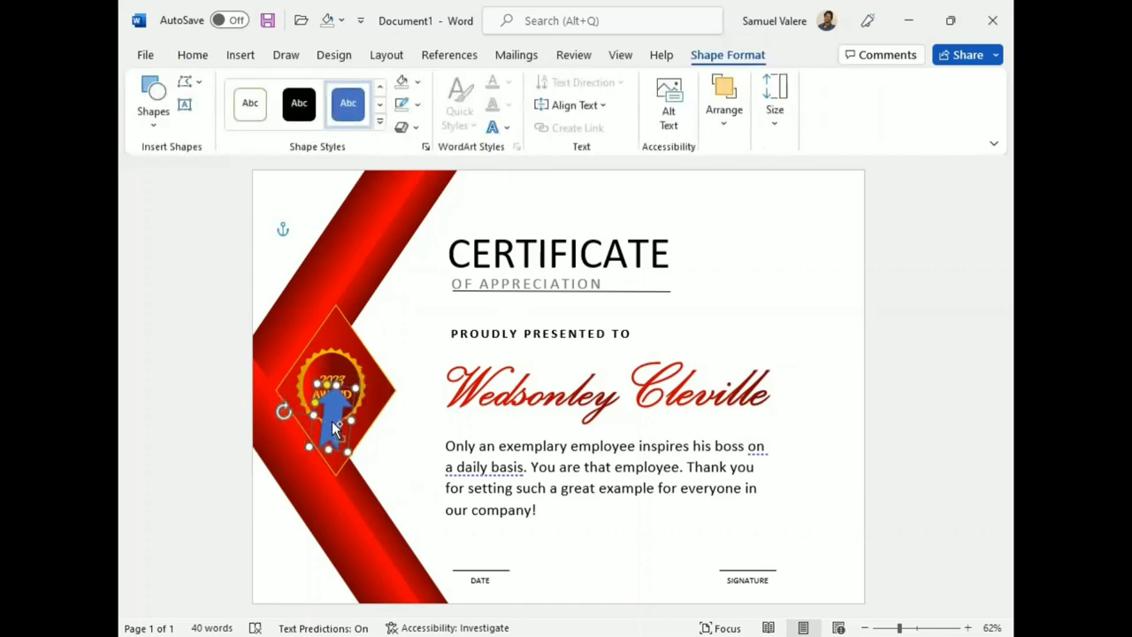
mouse_move(333, 422)
ctrl+mouse_down()
mouse_move(367, 425)
mouse_move(317, 439)
mouse_move(348, 413)
ctrl+mouse_up()
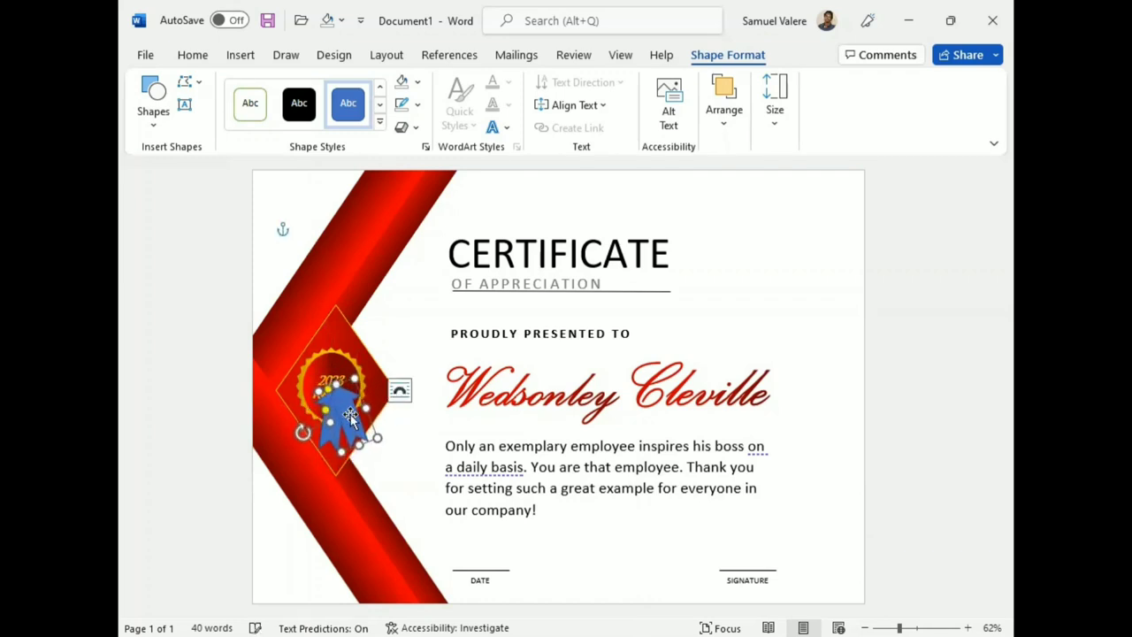
Nudge both ribbon tails up and sideways into place under the seal.
shift+click(329, 452)
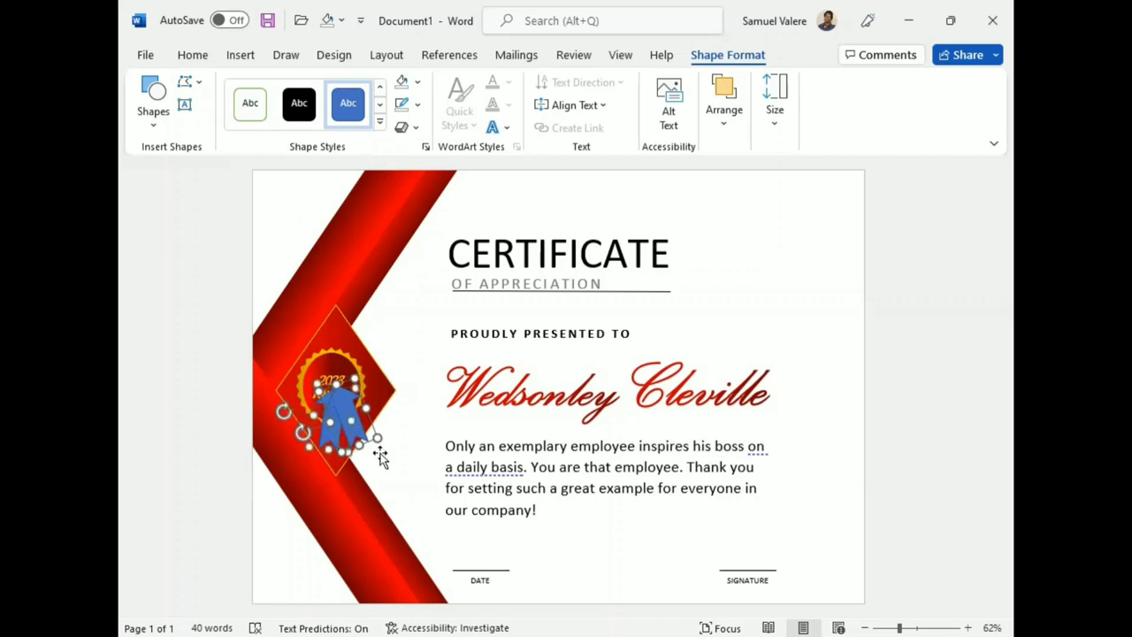
key(Left)
key(Left)
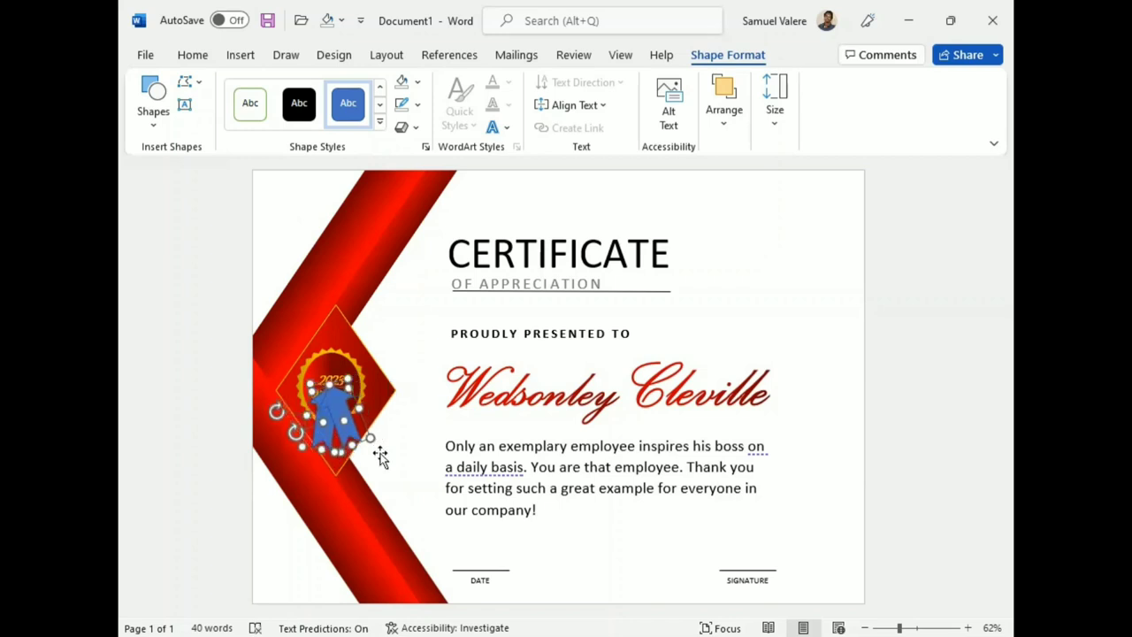
key(ctrl+Right)
key(Up)
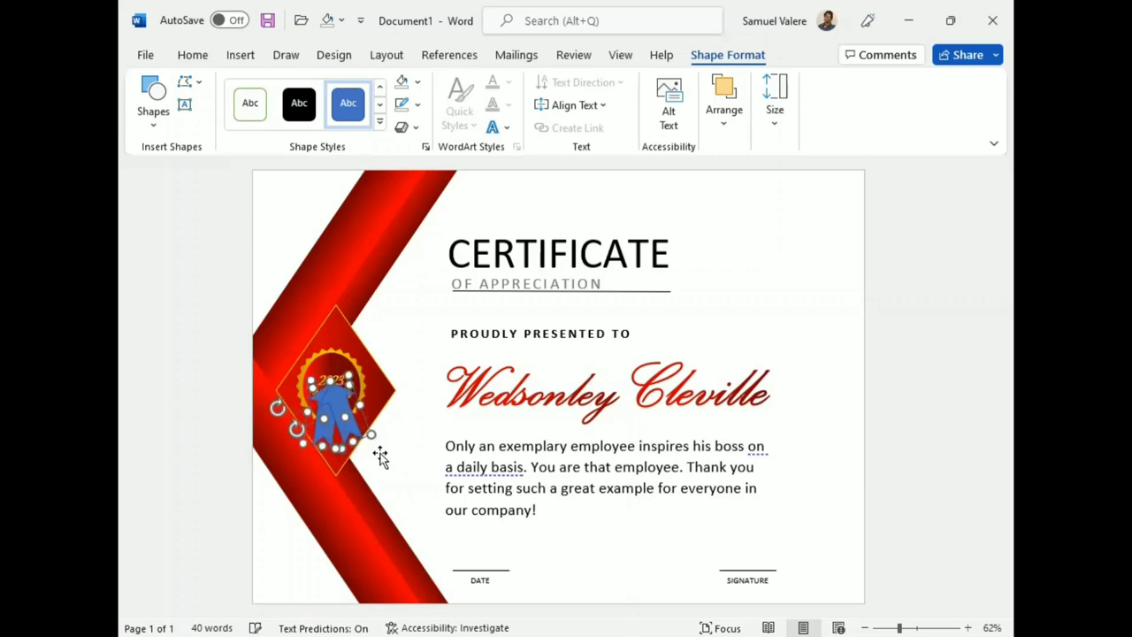
key(ctrl+Left)
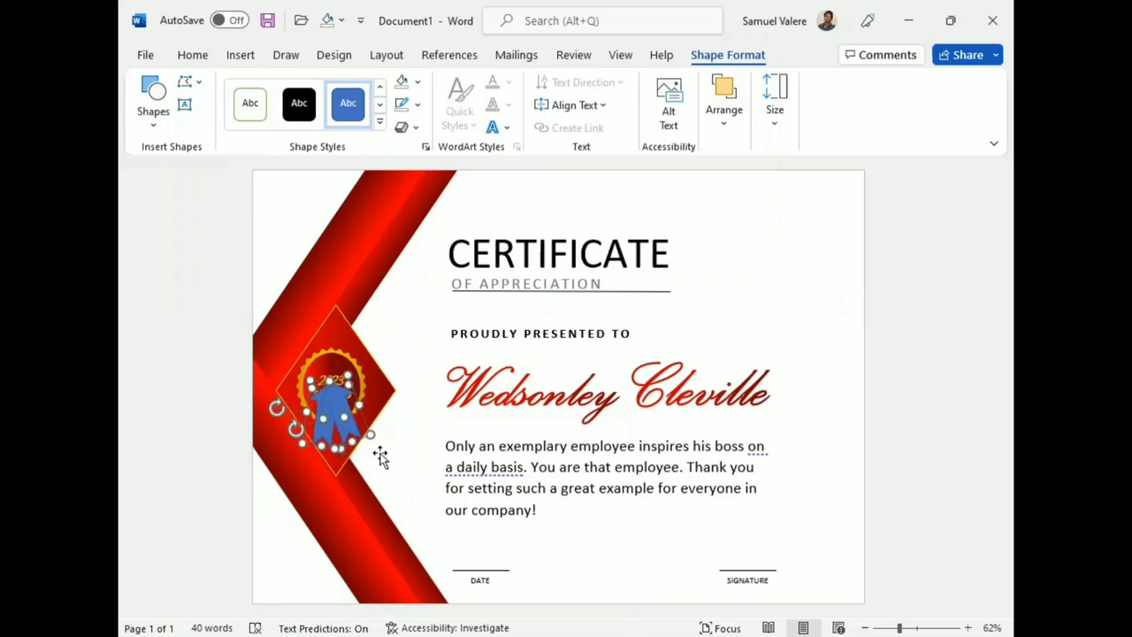
key(Up)
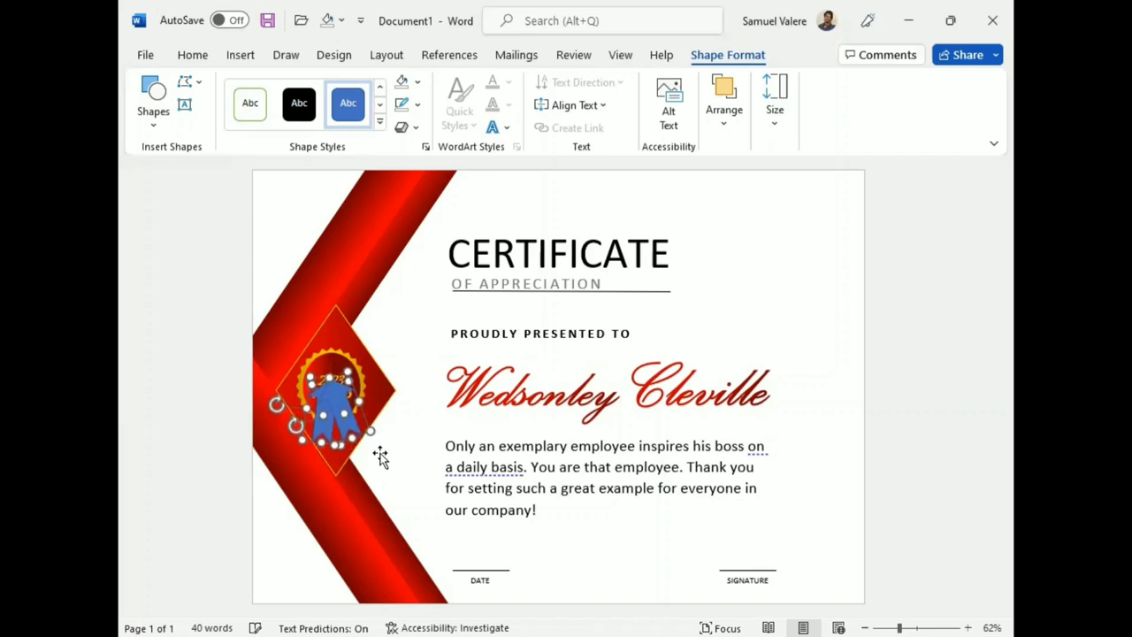
key(ctrl+Right)
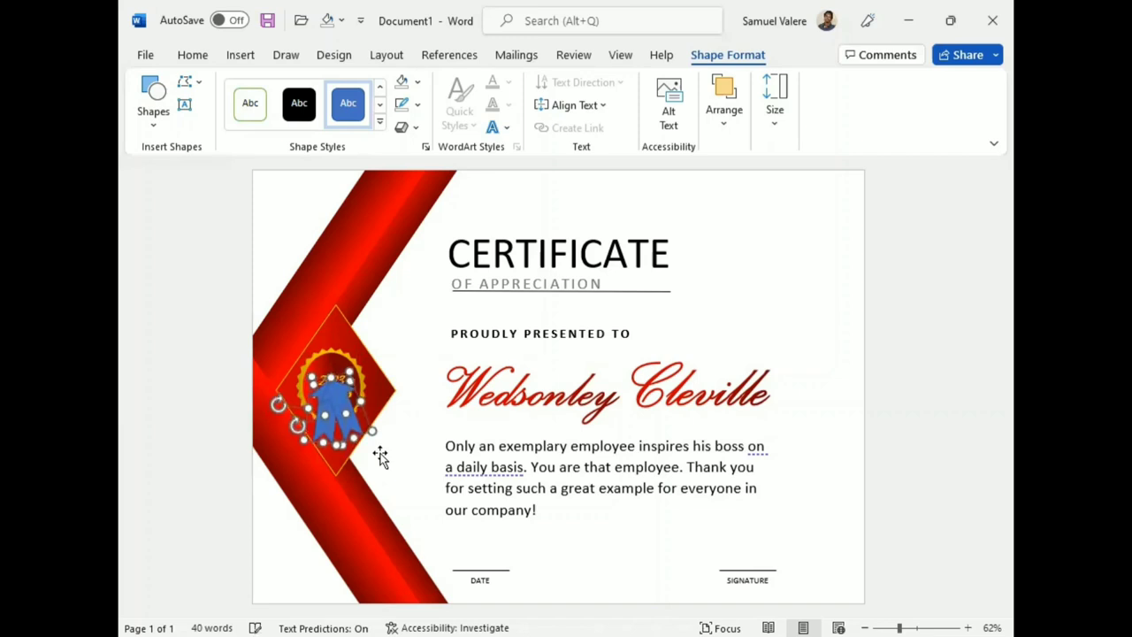
click(395, 457)
click(324, 428)
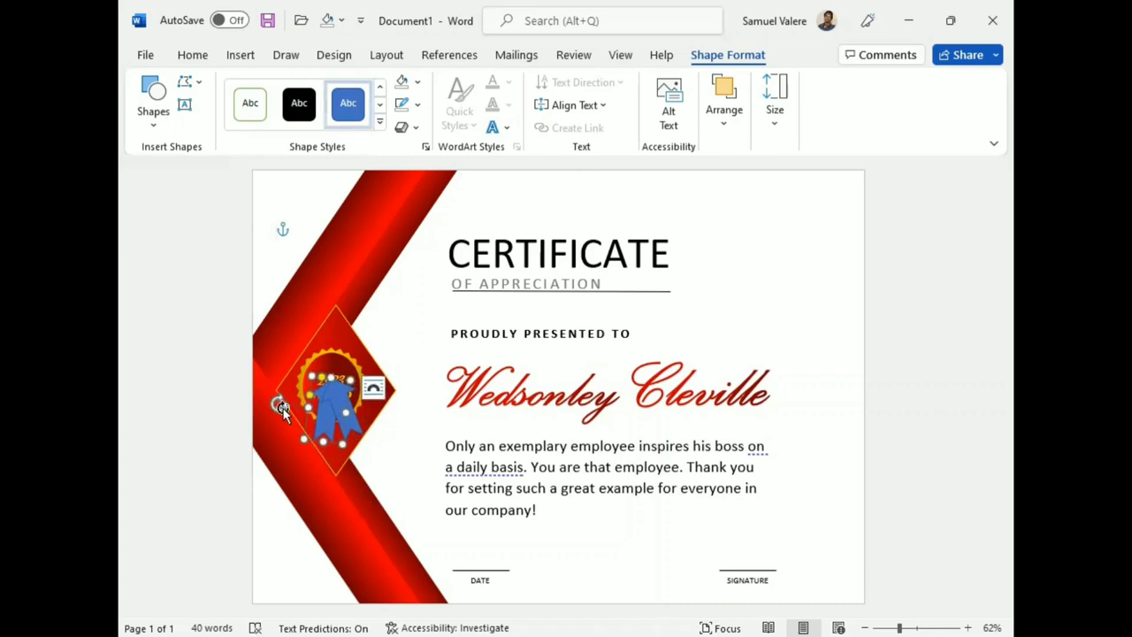
Select both ribbon tails and fill them gold.
drag(279, 405, 280, 404)
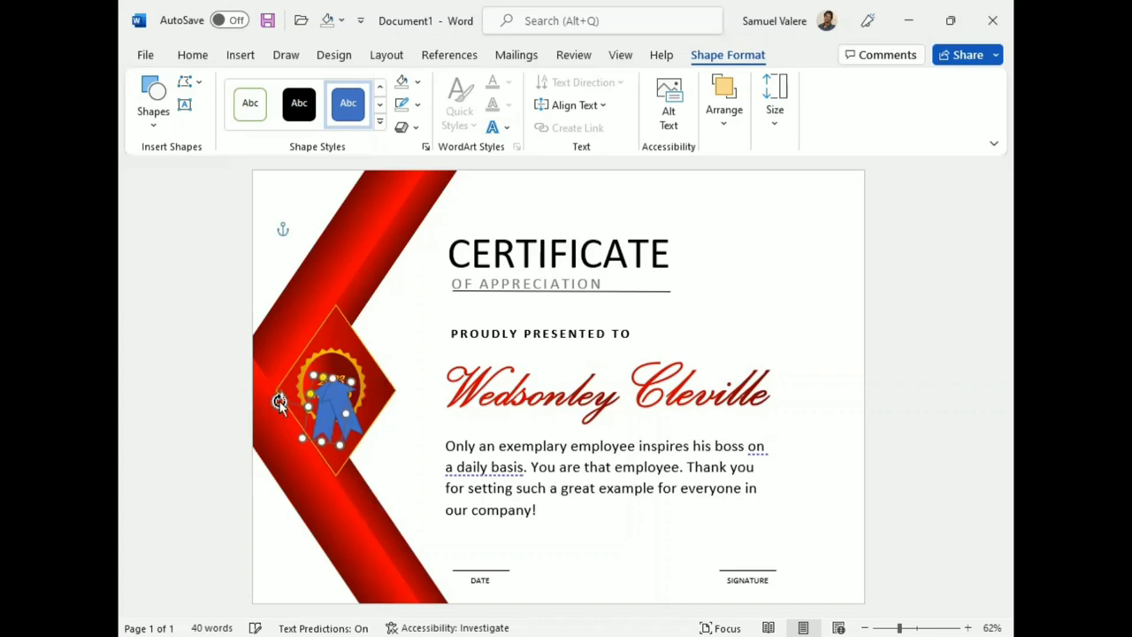
shift+click(316, 430)
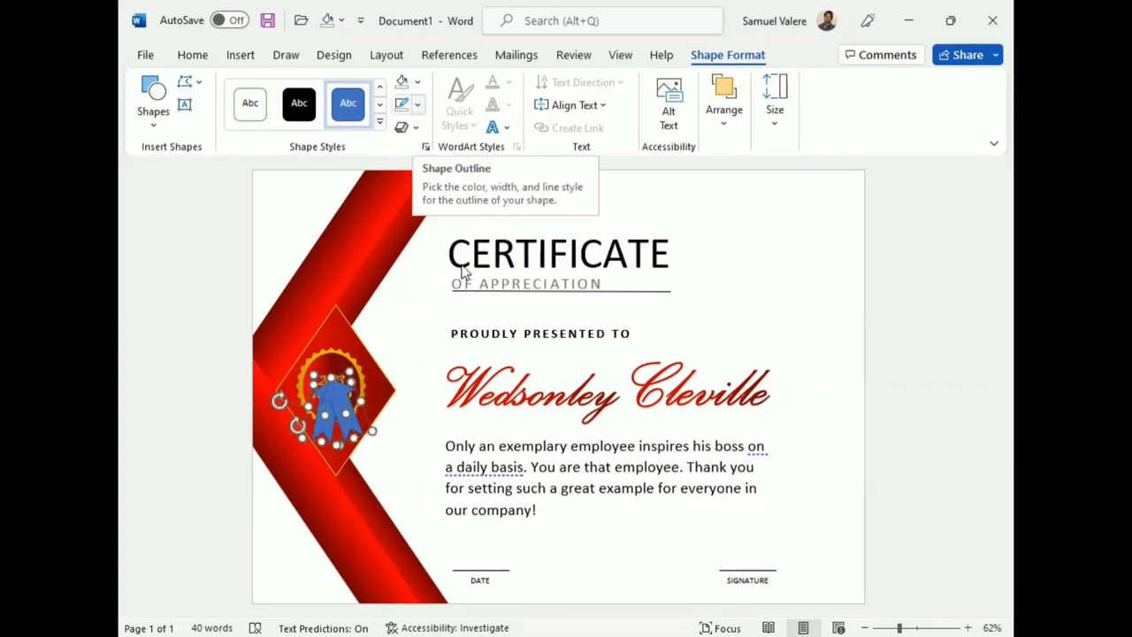
click(418, 105)
click(457, 95)
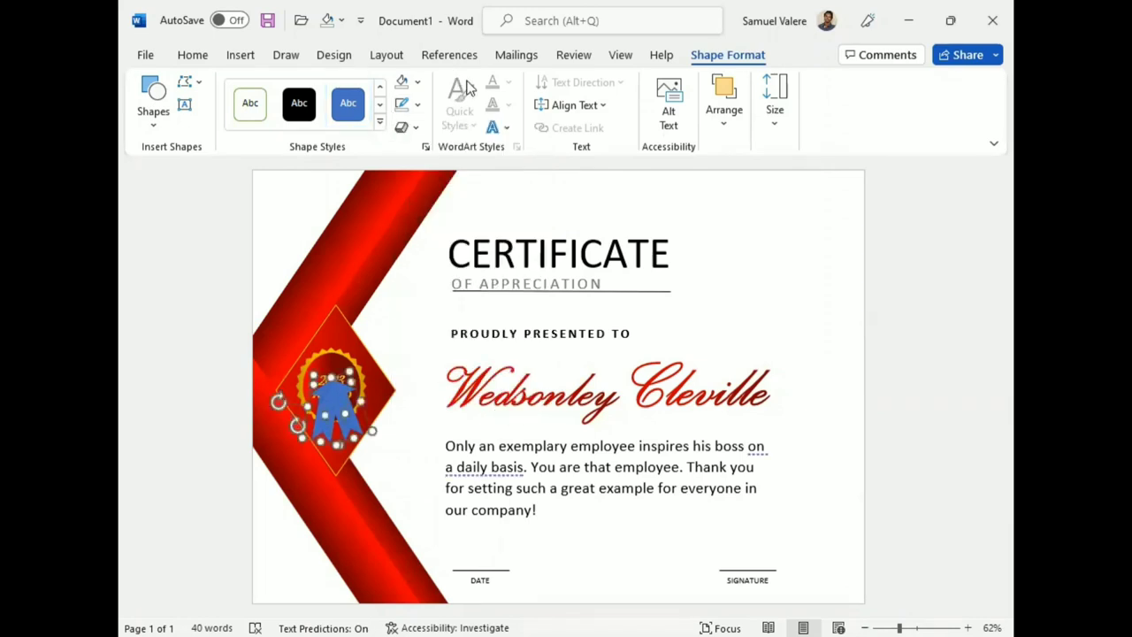
click(405, 81)
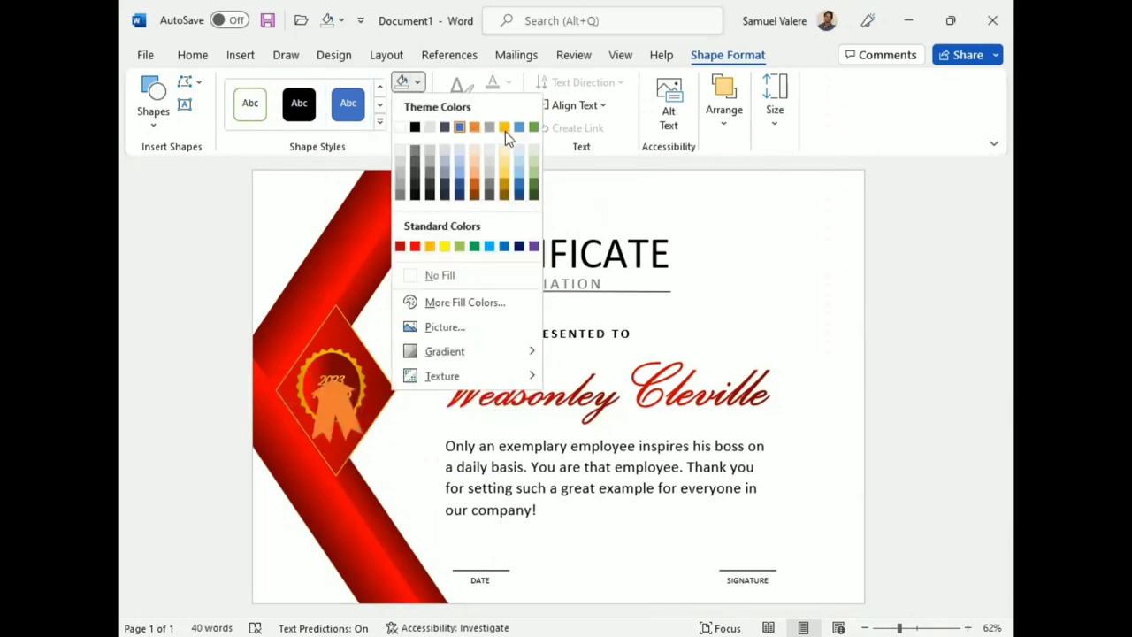
click(431, 246)
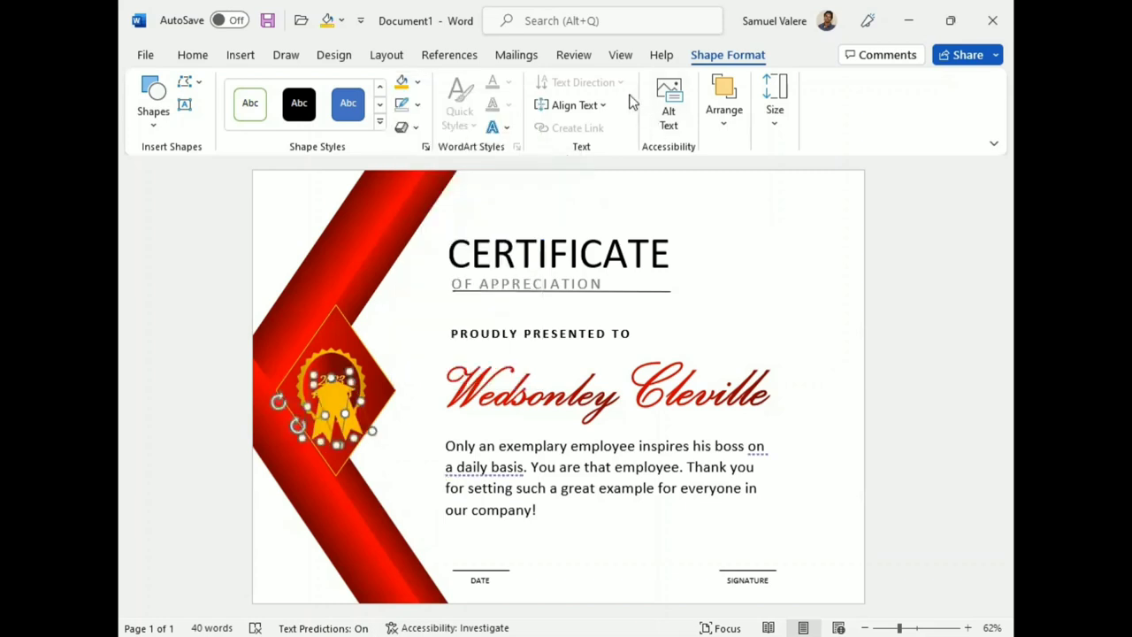
Send the ribbon tails backward so 2023 AWARD is fully visible.
click(723, 119)
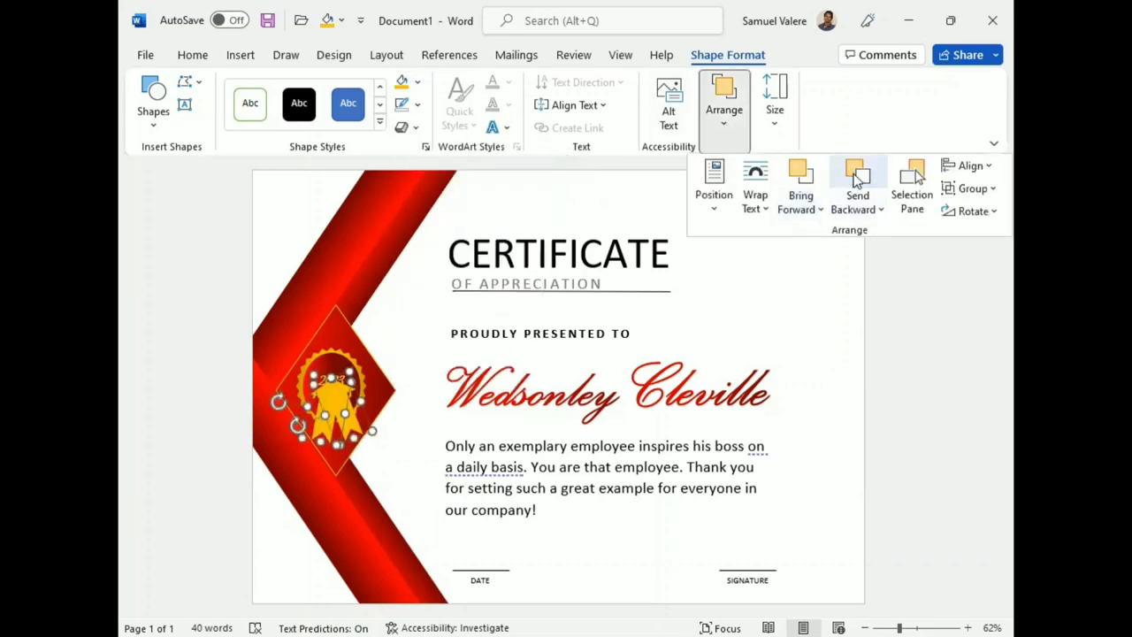
click(856, 180)
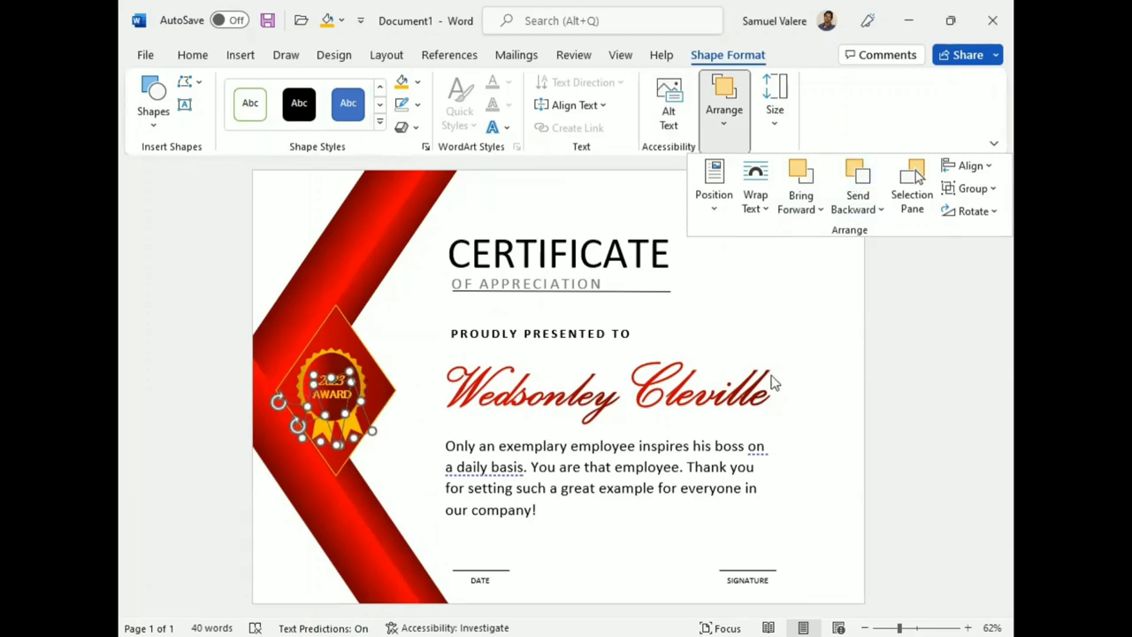
click(957, 302)
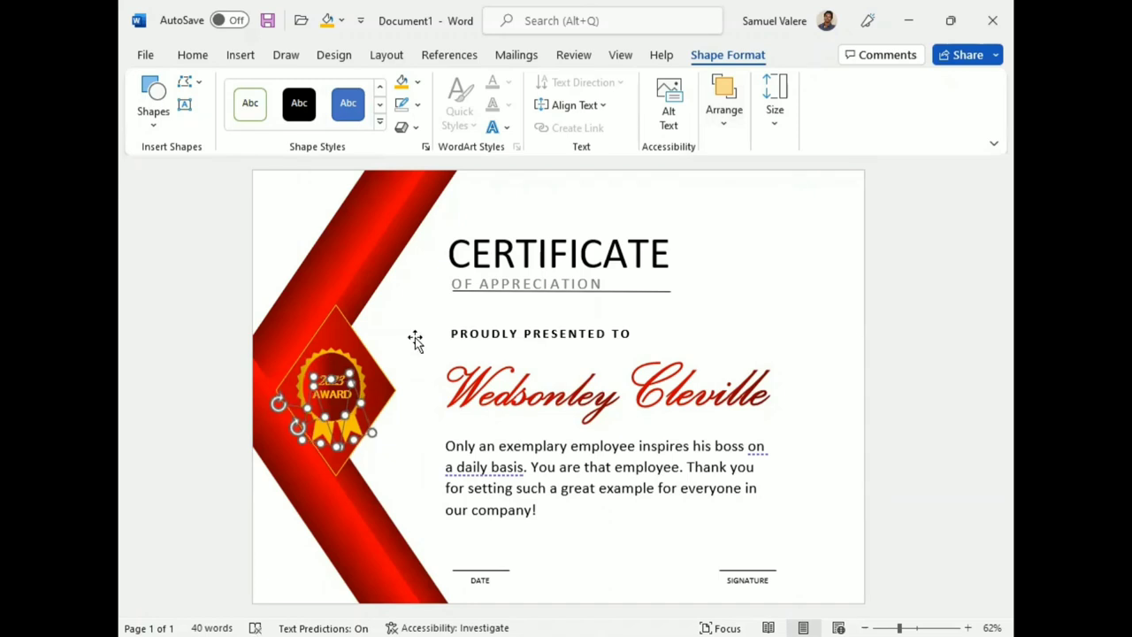
click(354, 379)
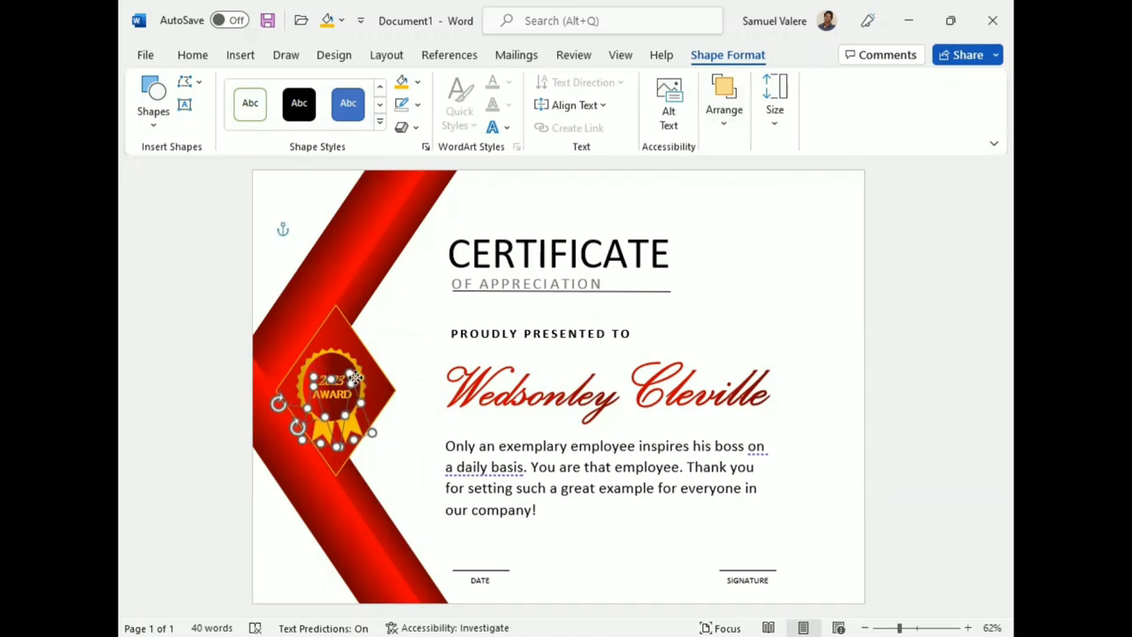
Nudge the 2023 AWARD text box inside the grouped medal up and right to centre it in the gold seal.
click(405, 355)
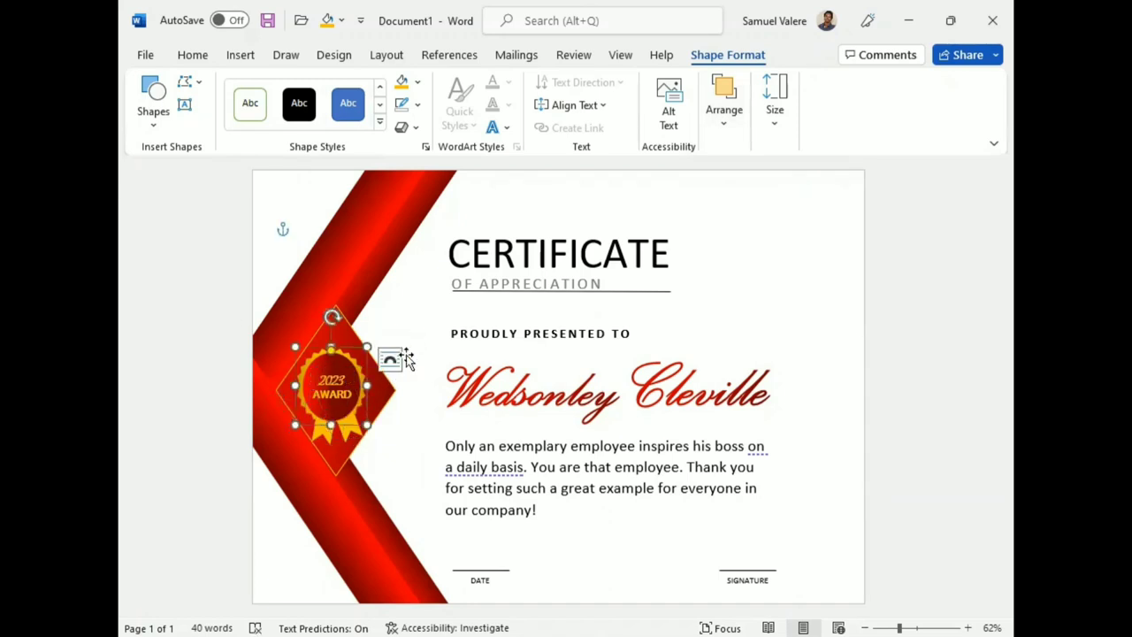
click(343, 360)
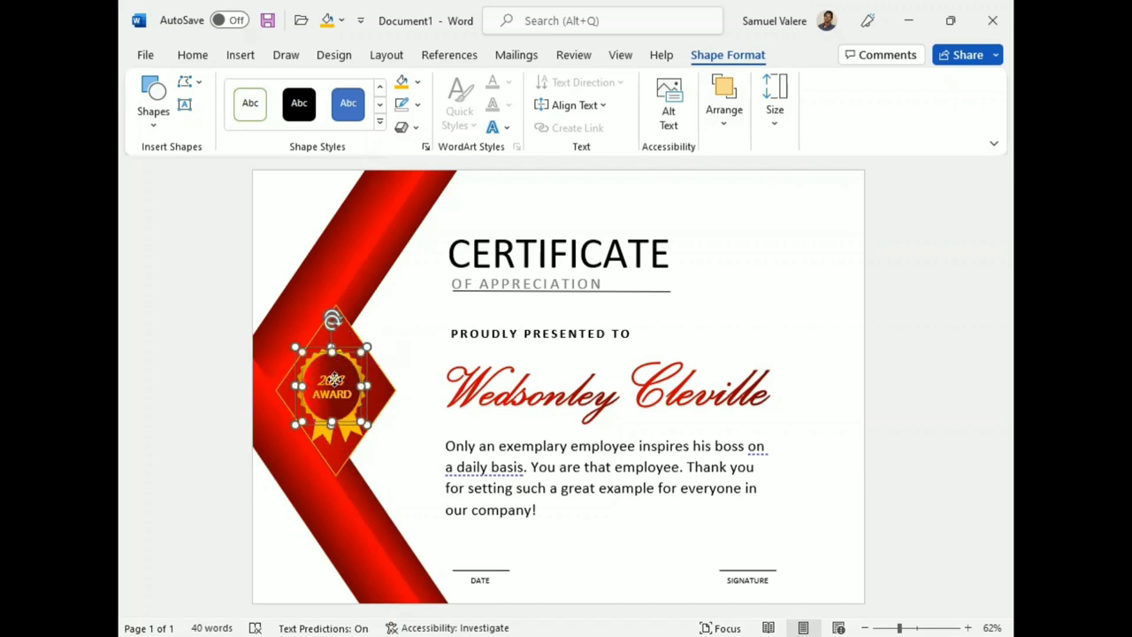
click(334, 381)
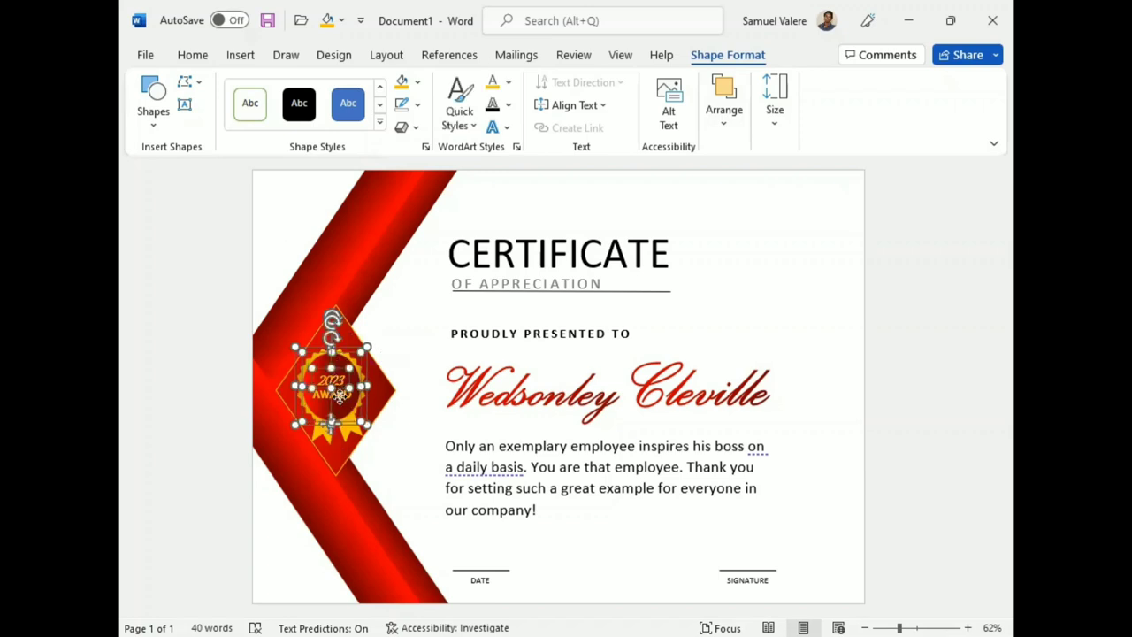
click(339, 396)
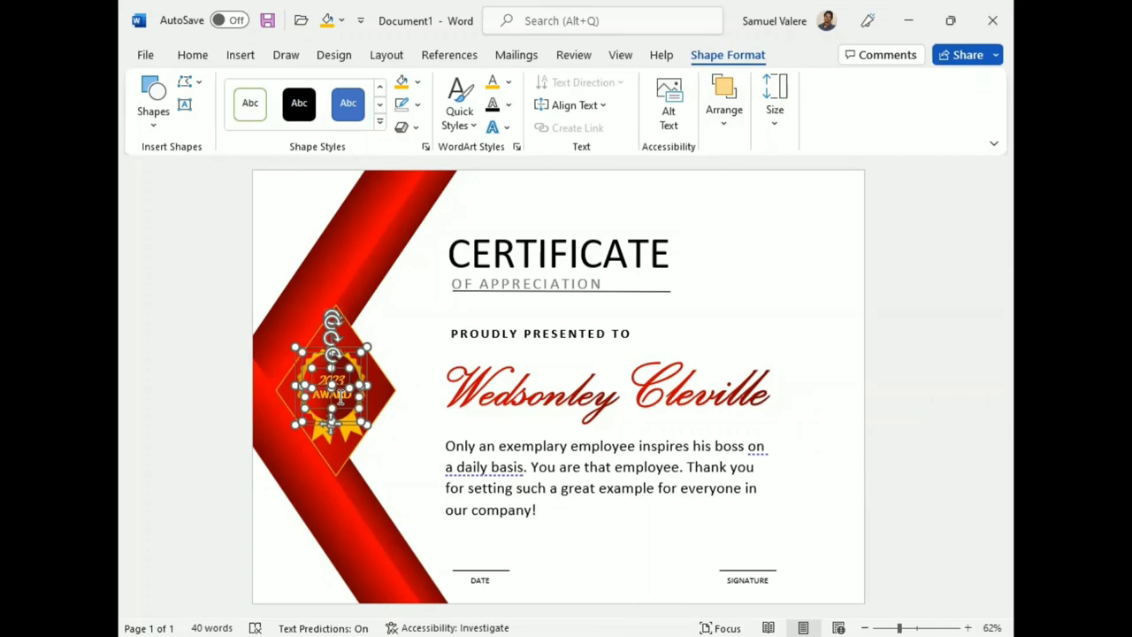
key(Up)
key(Up)
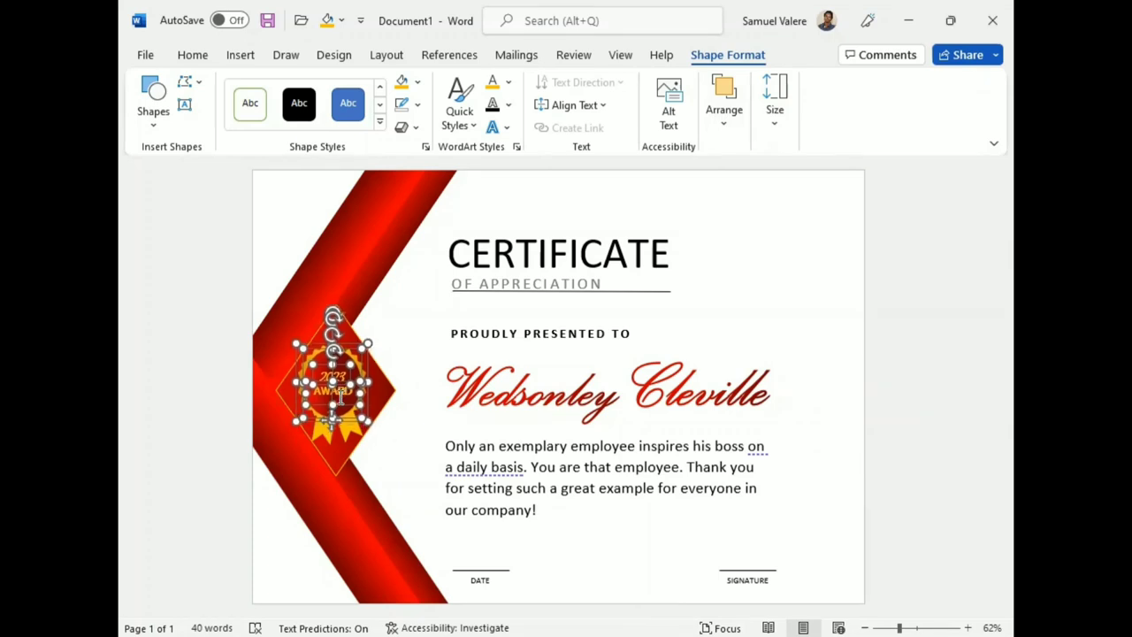
key(Right)
key(Right)
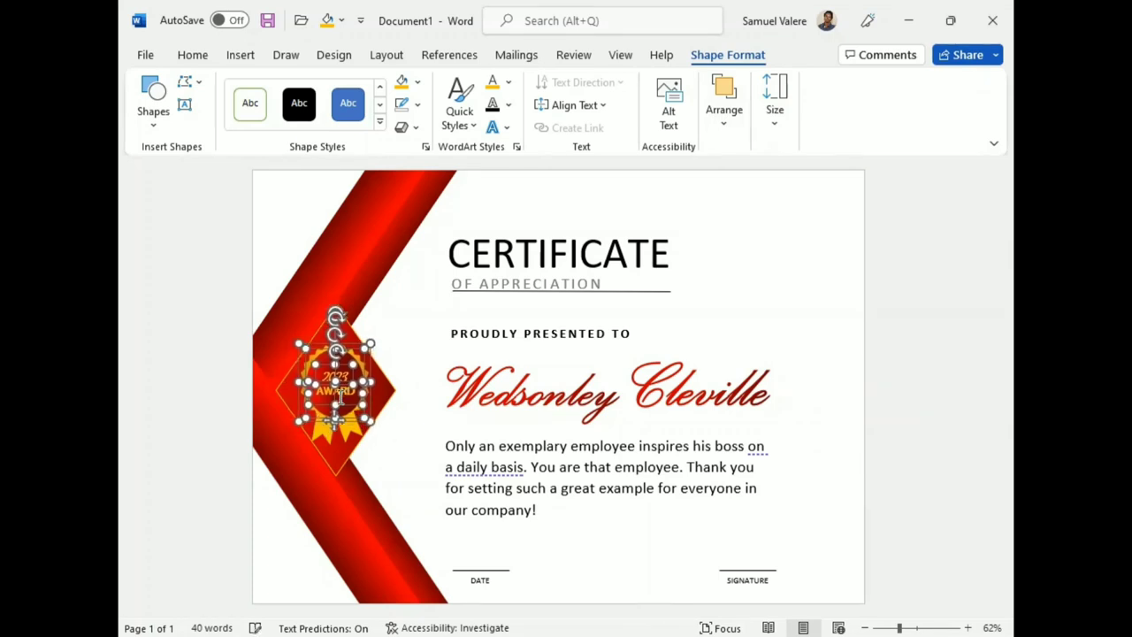
key(Right)
key(Up)
key(Right)
key(Up)
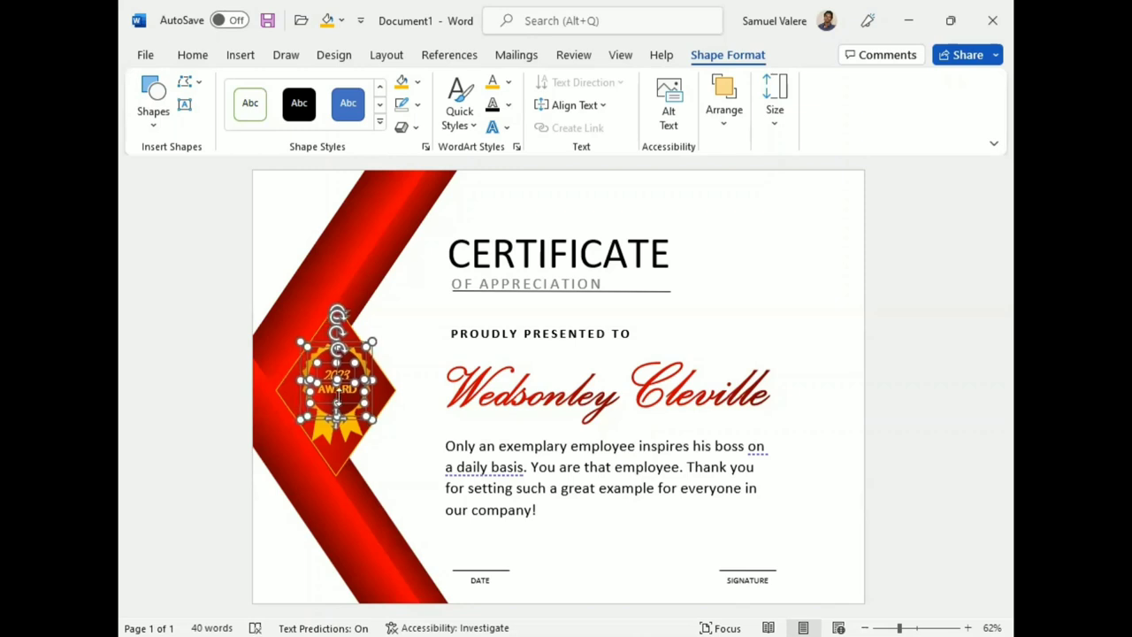
key(Right)
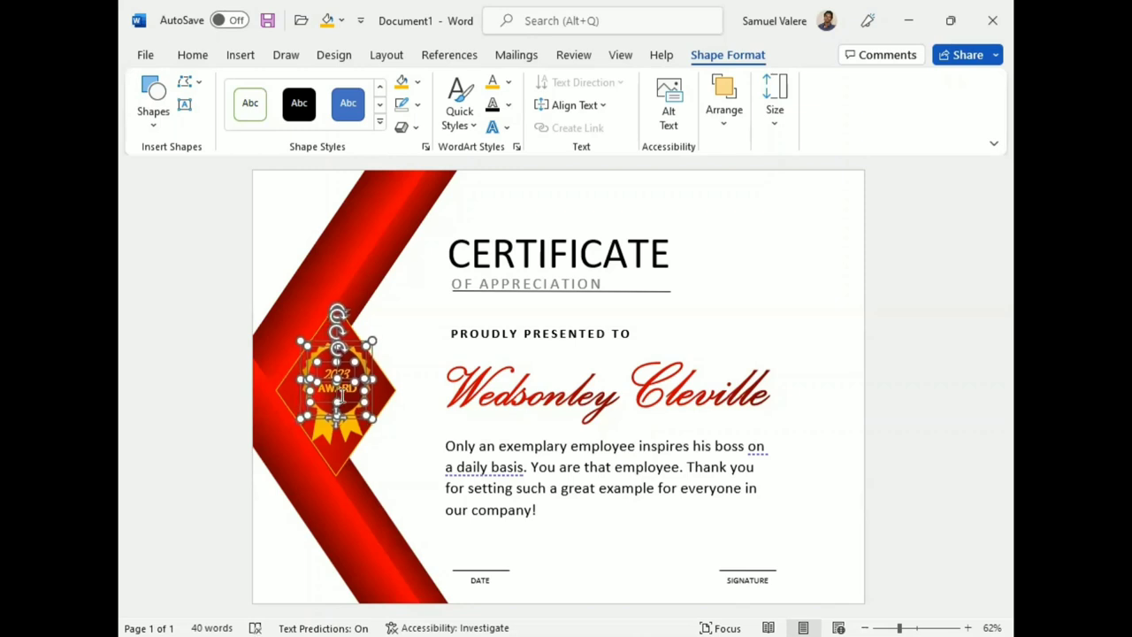
Rotate the gold ribbon tails slightly so they tilt beneath the seal.
click(906, 393)
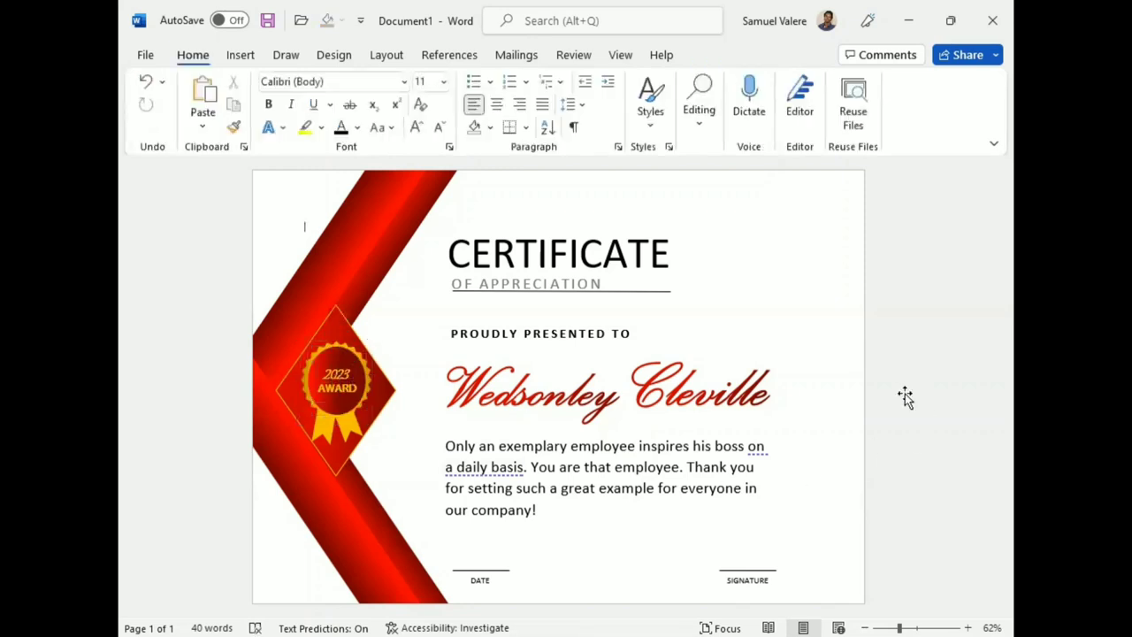
click(347, 426)
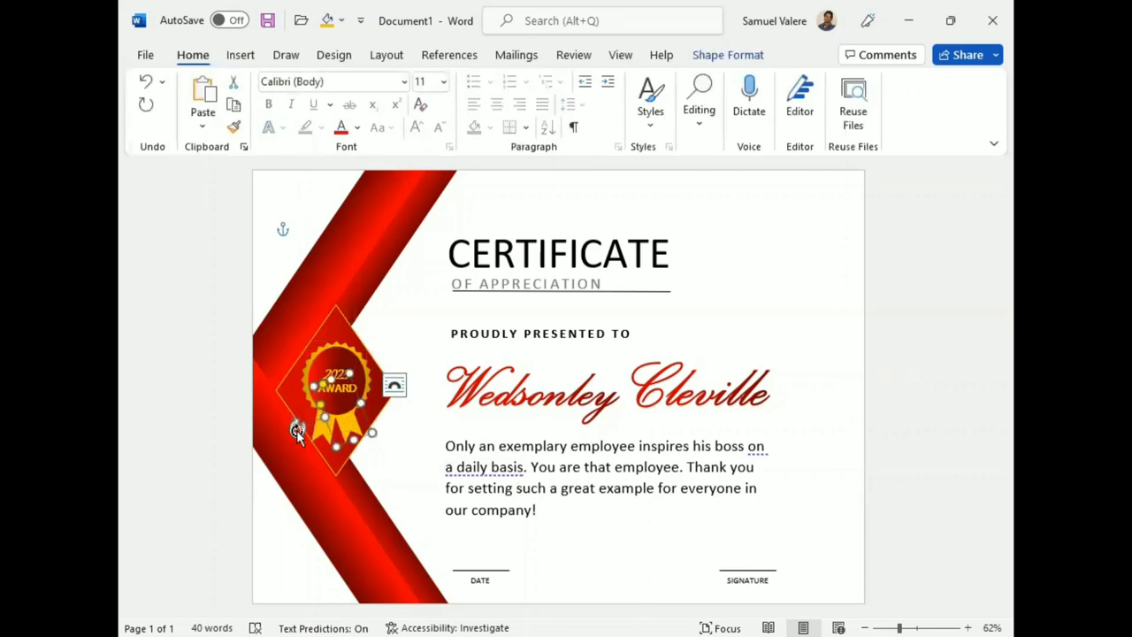
drag(297, 430, 295, 426)
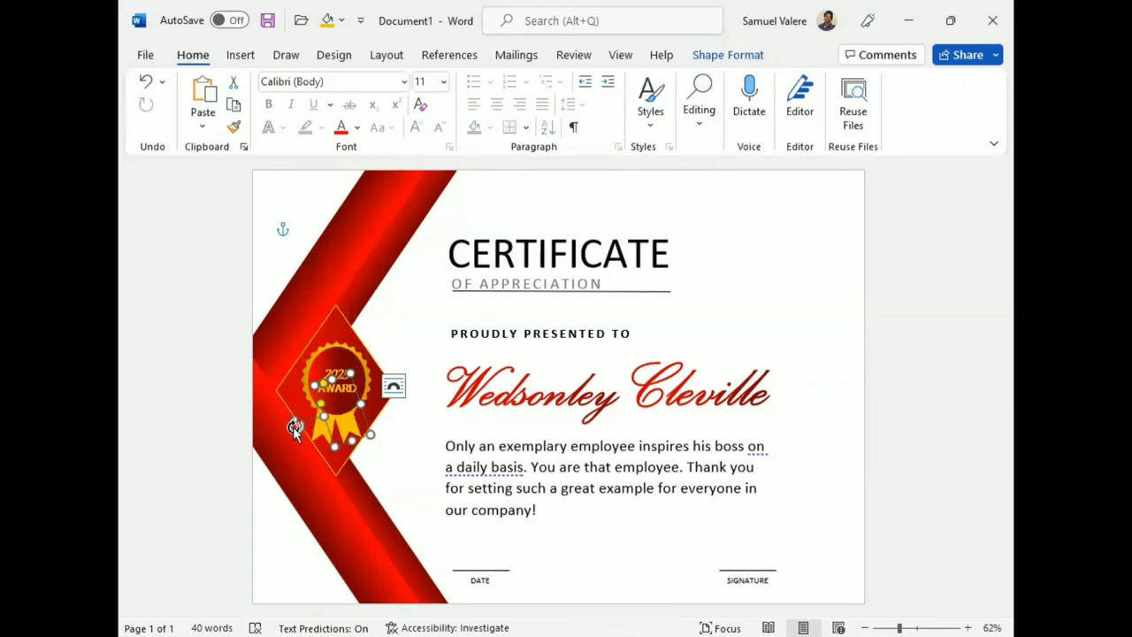
drag(294, 428, 290, 428)
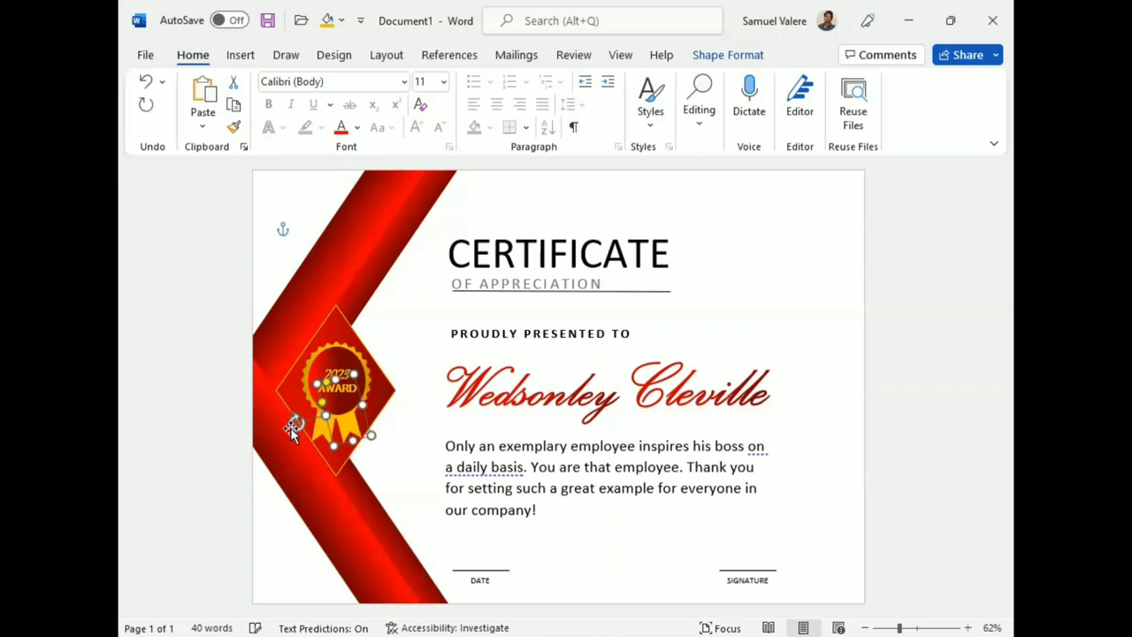